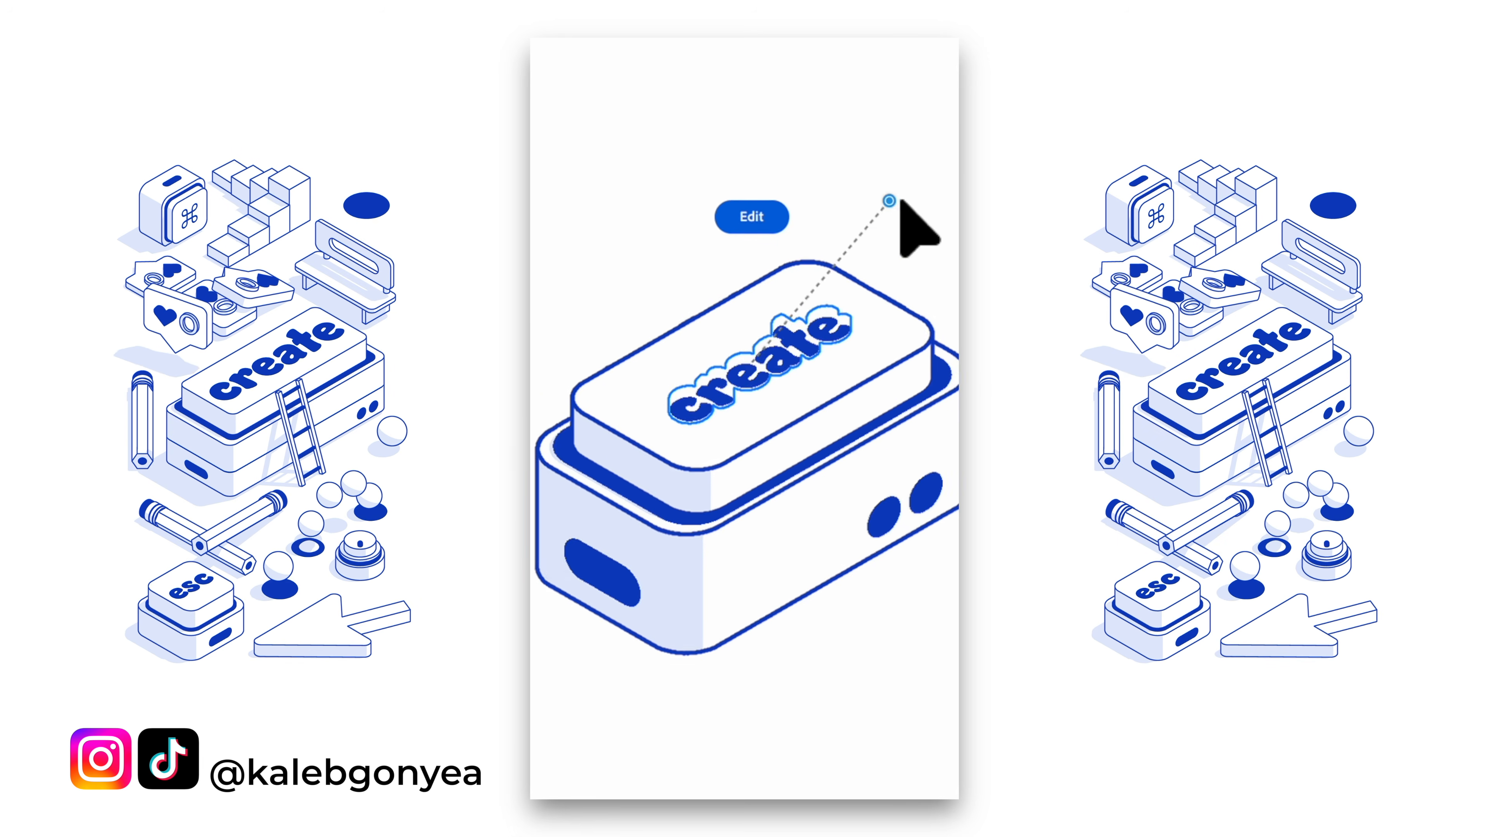
drag(896, 205, 873, 258)
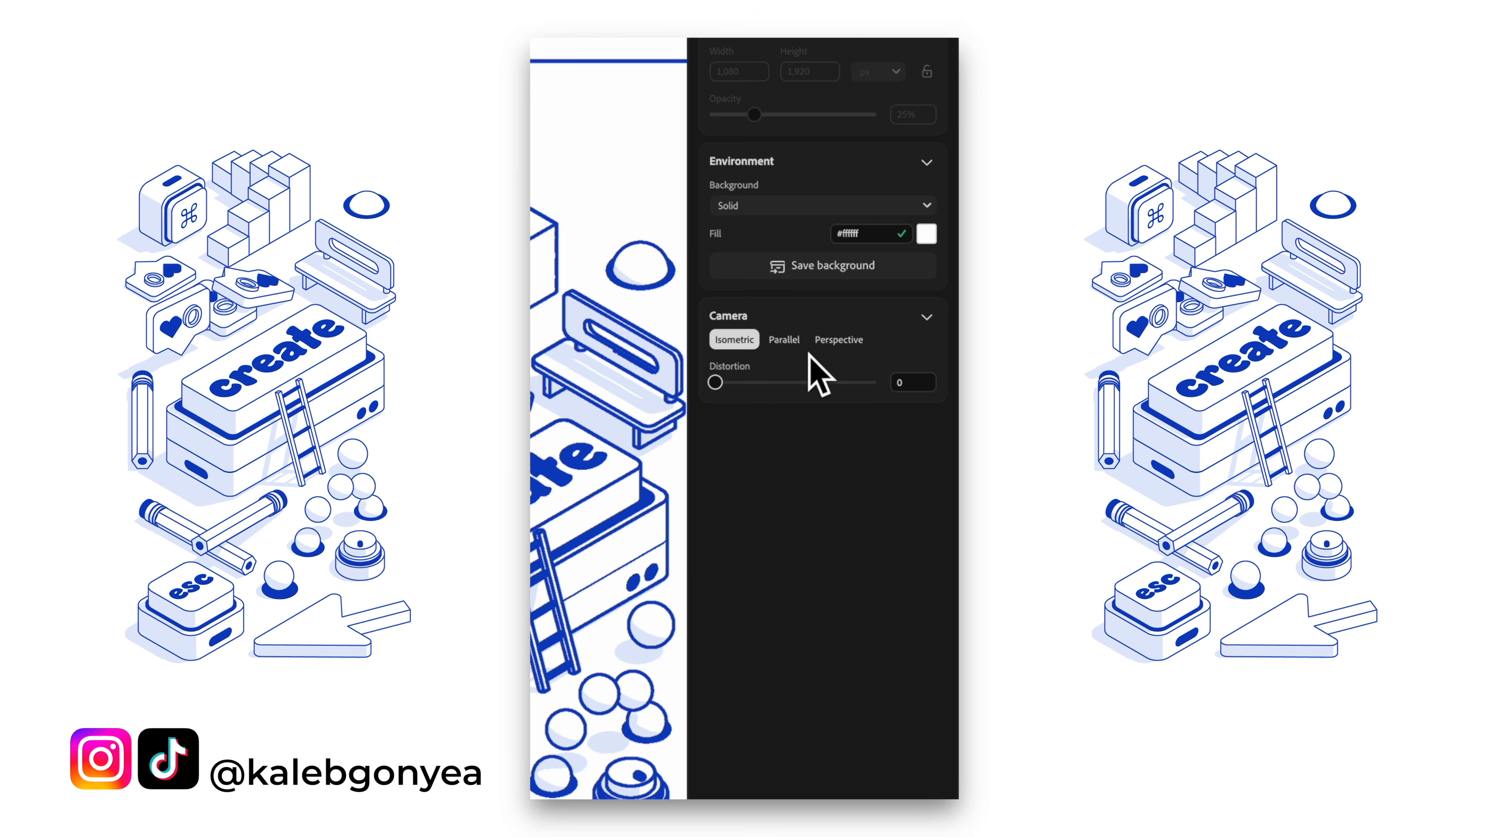
click(838, 340)
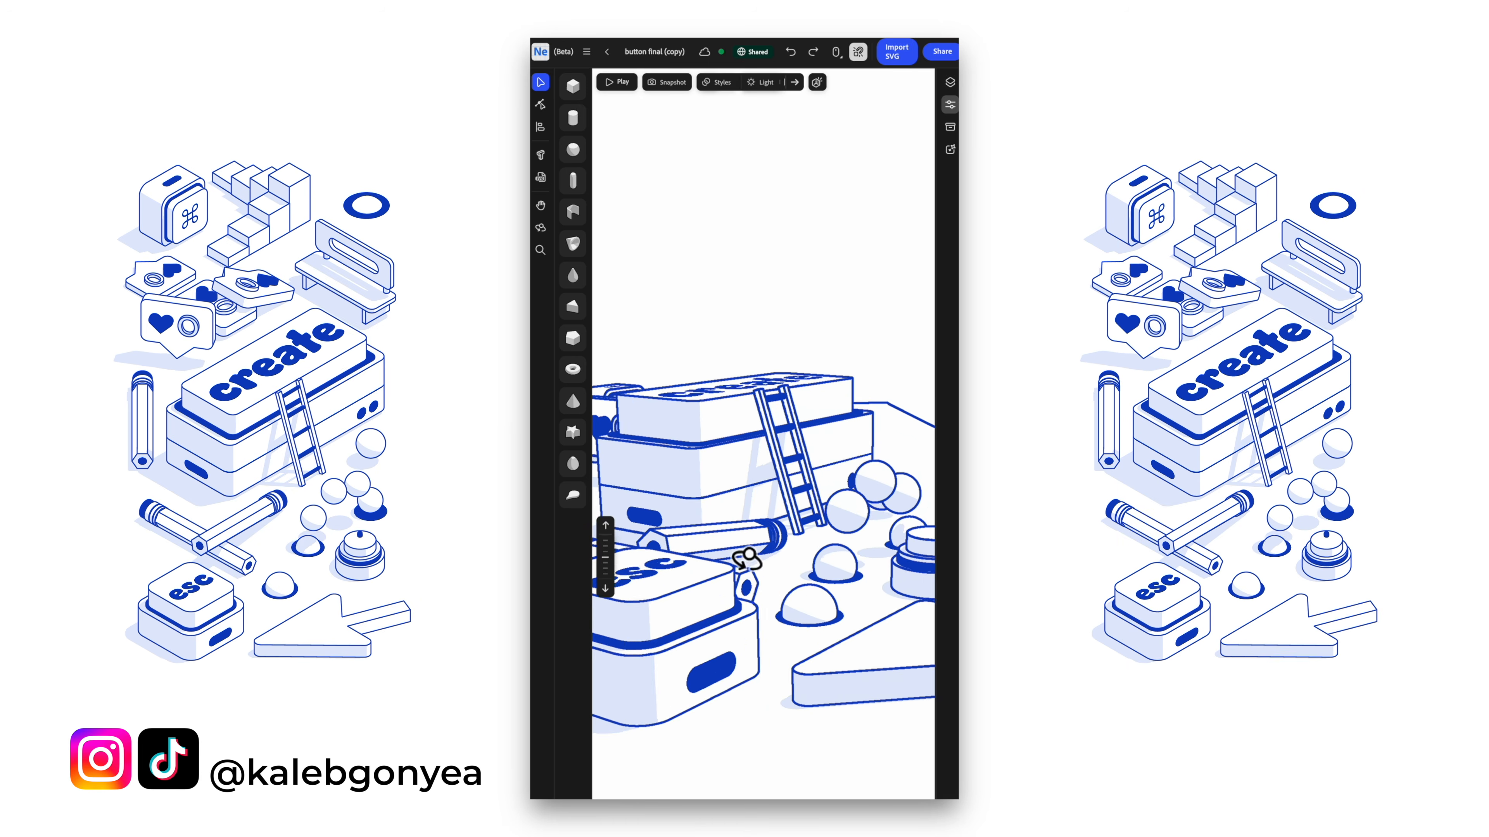
click(616, 81)
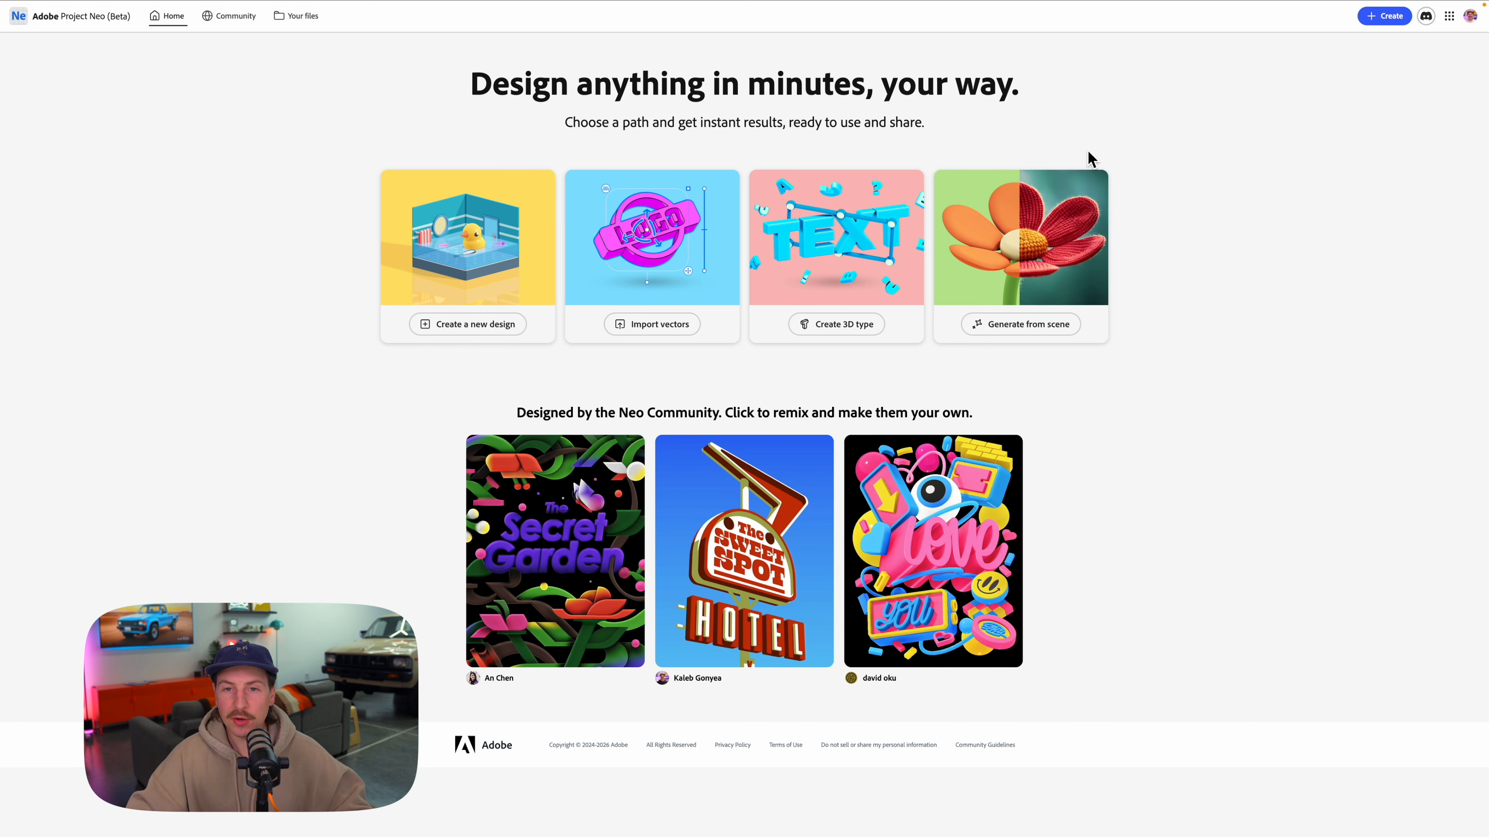
Create a new design and name it isometric-tutorial.
click(1385, 18)
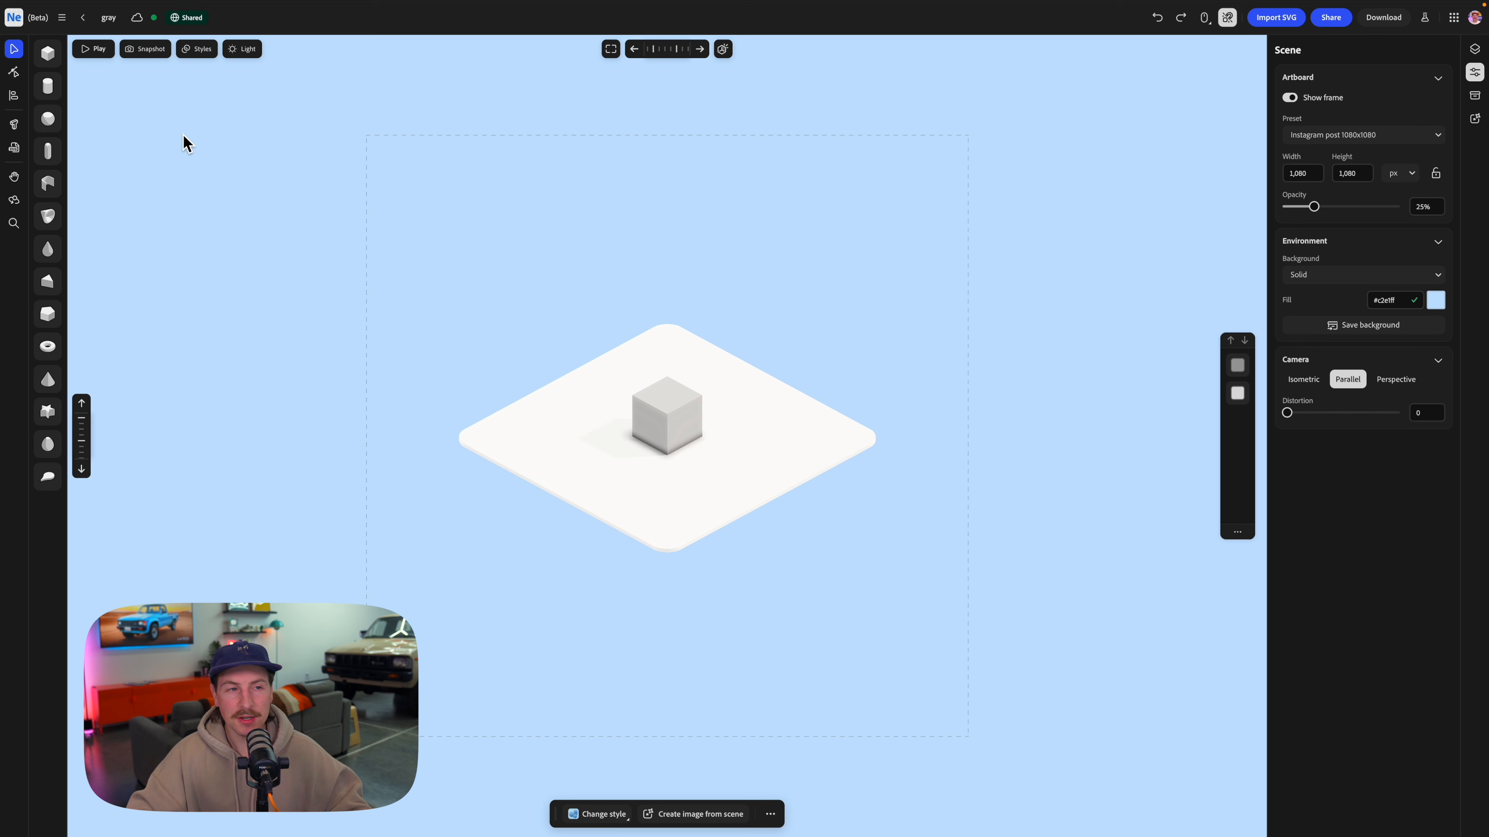
click(113, 17)
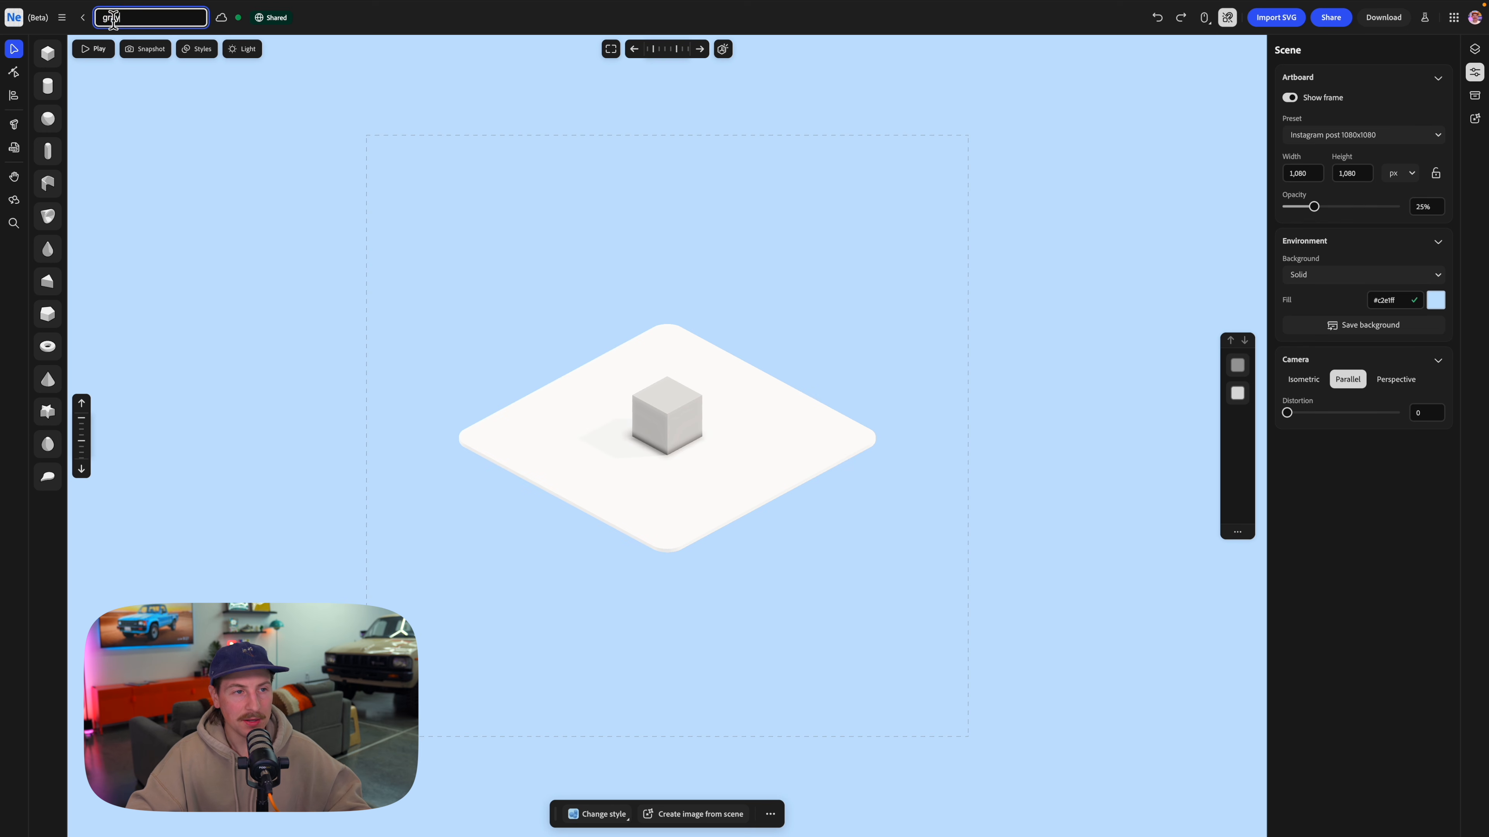
text(isometric-tutorial)
key(Return)
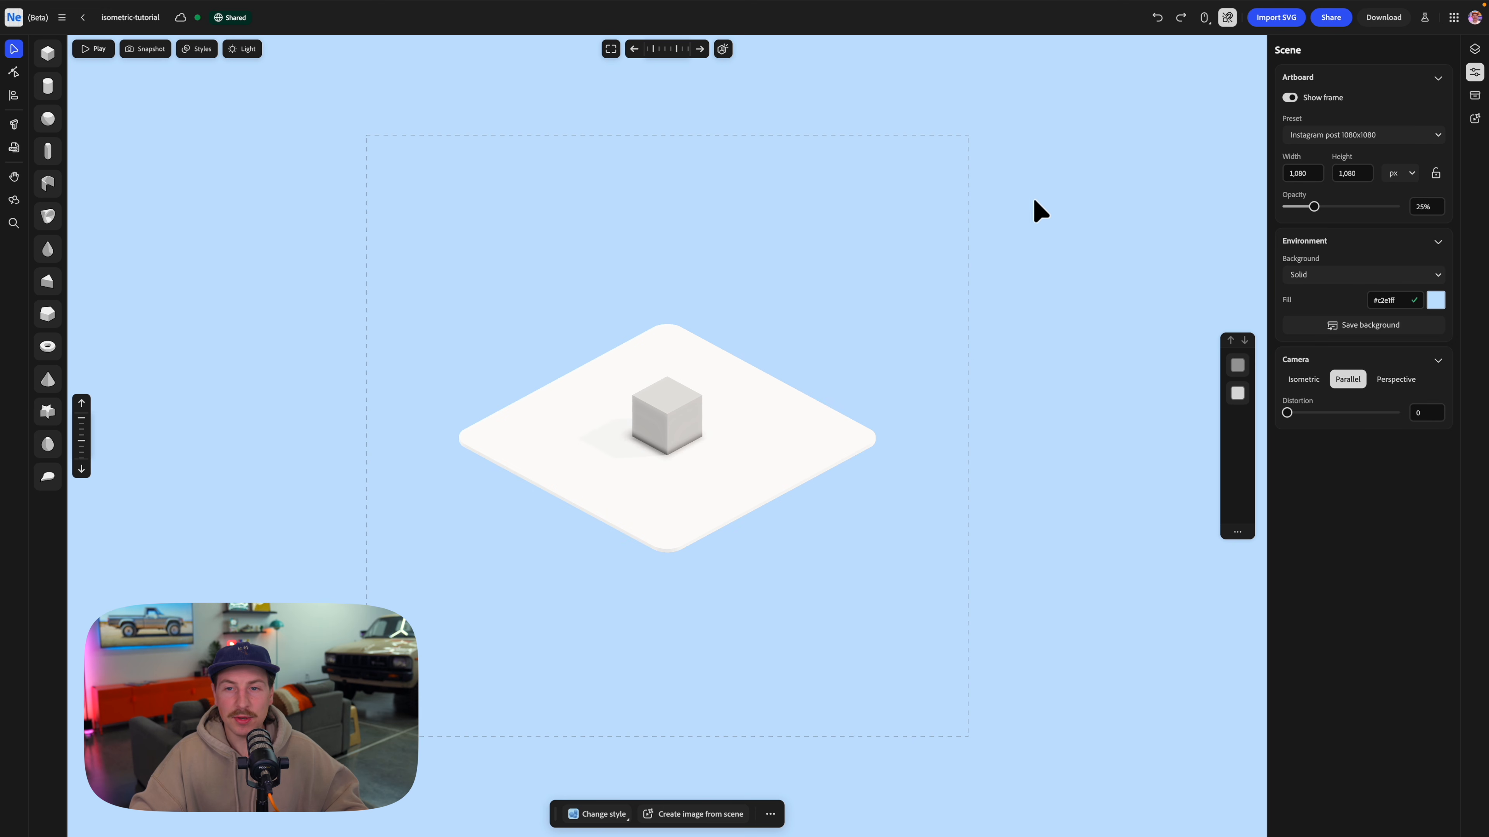
Set the artboard preset to Instagram story 1080x1920, and hide the artboard frame.
click(1294, 100)
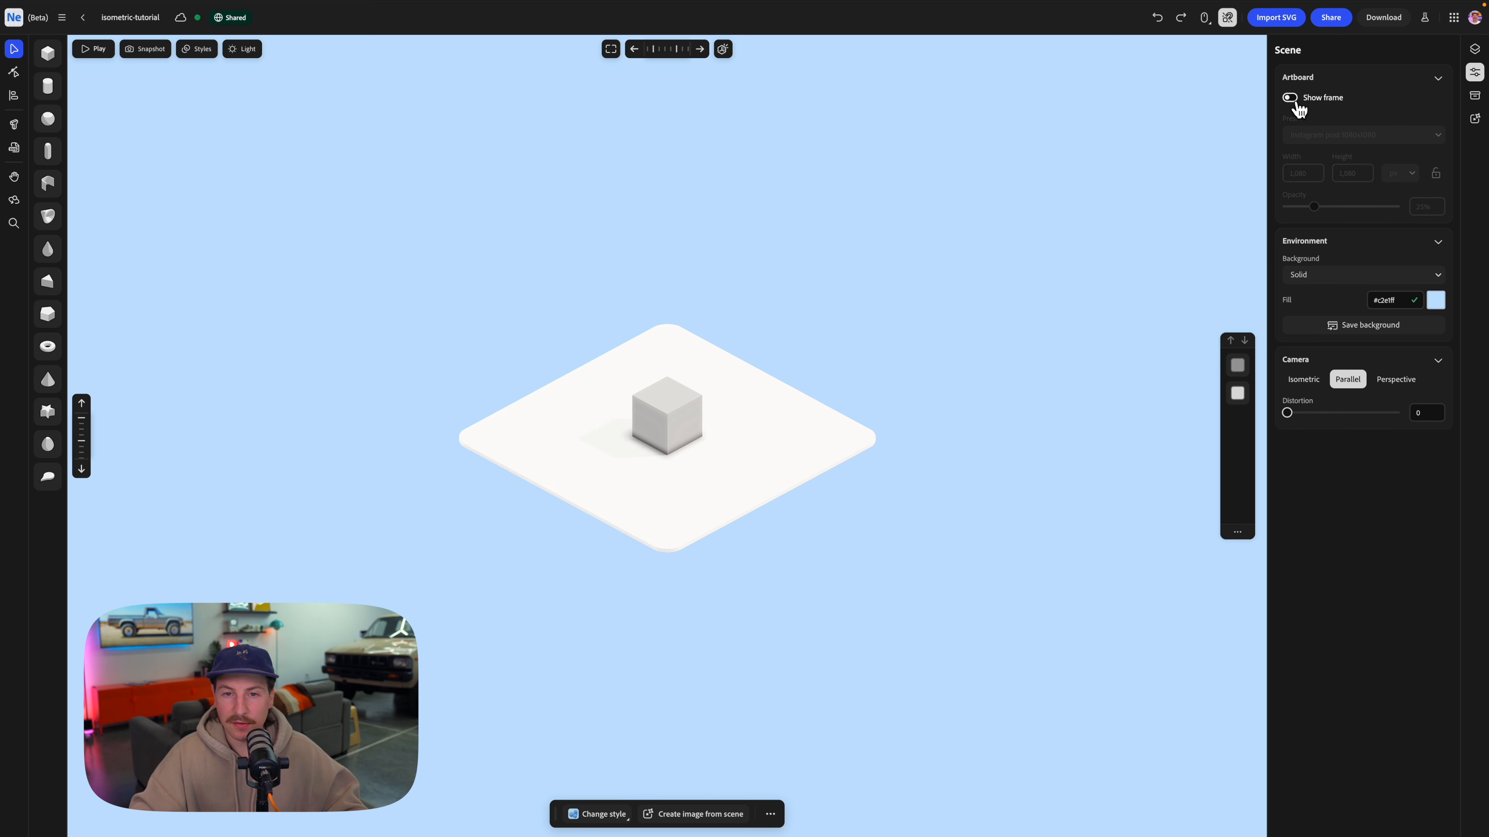
click(1294, 100)
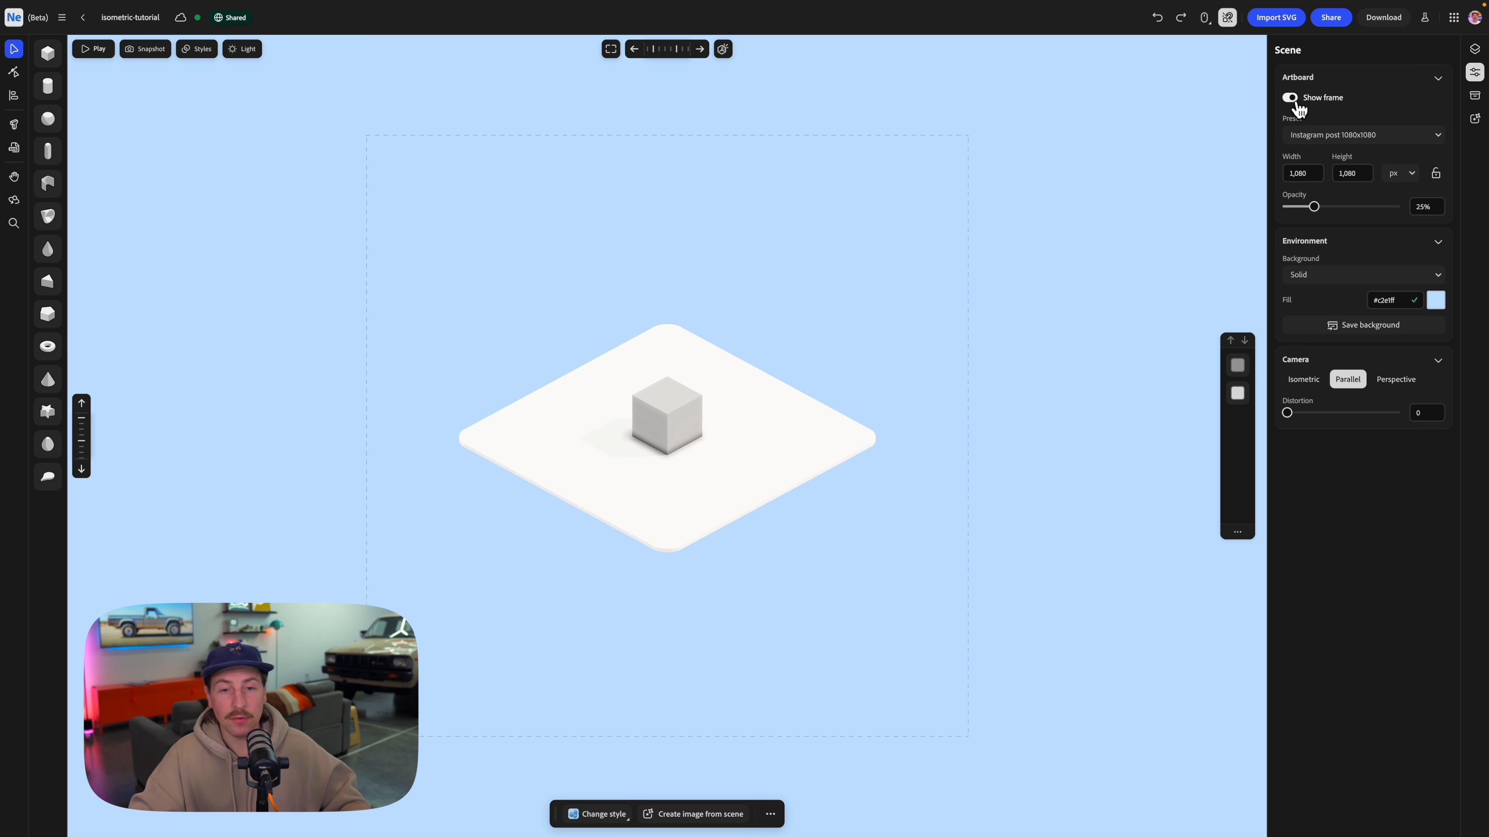
click(1359, 139)
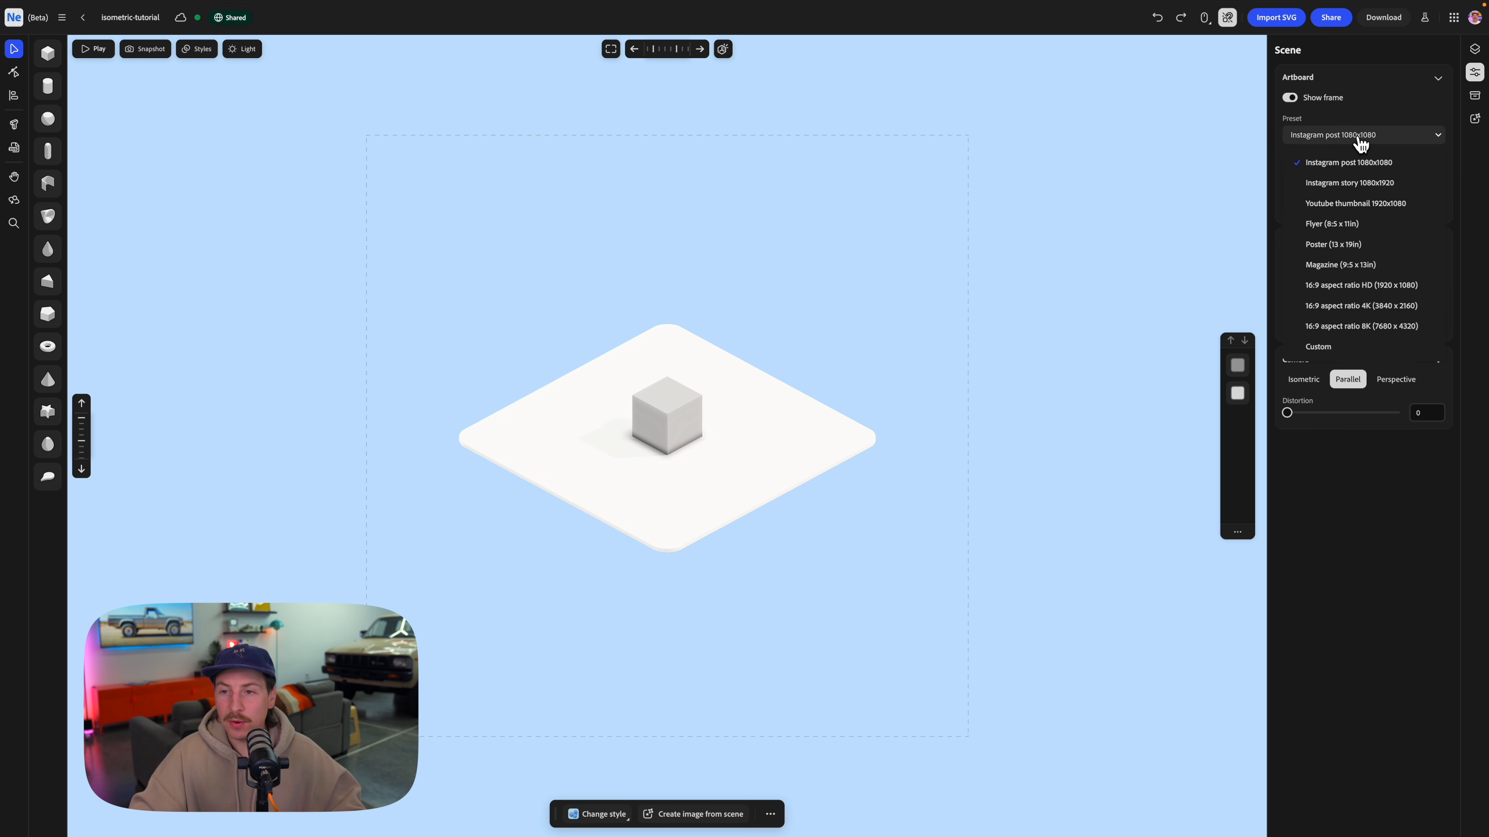
click(1373, 193)
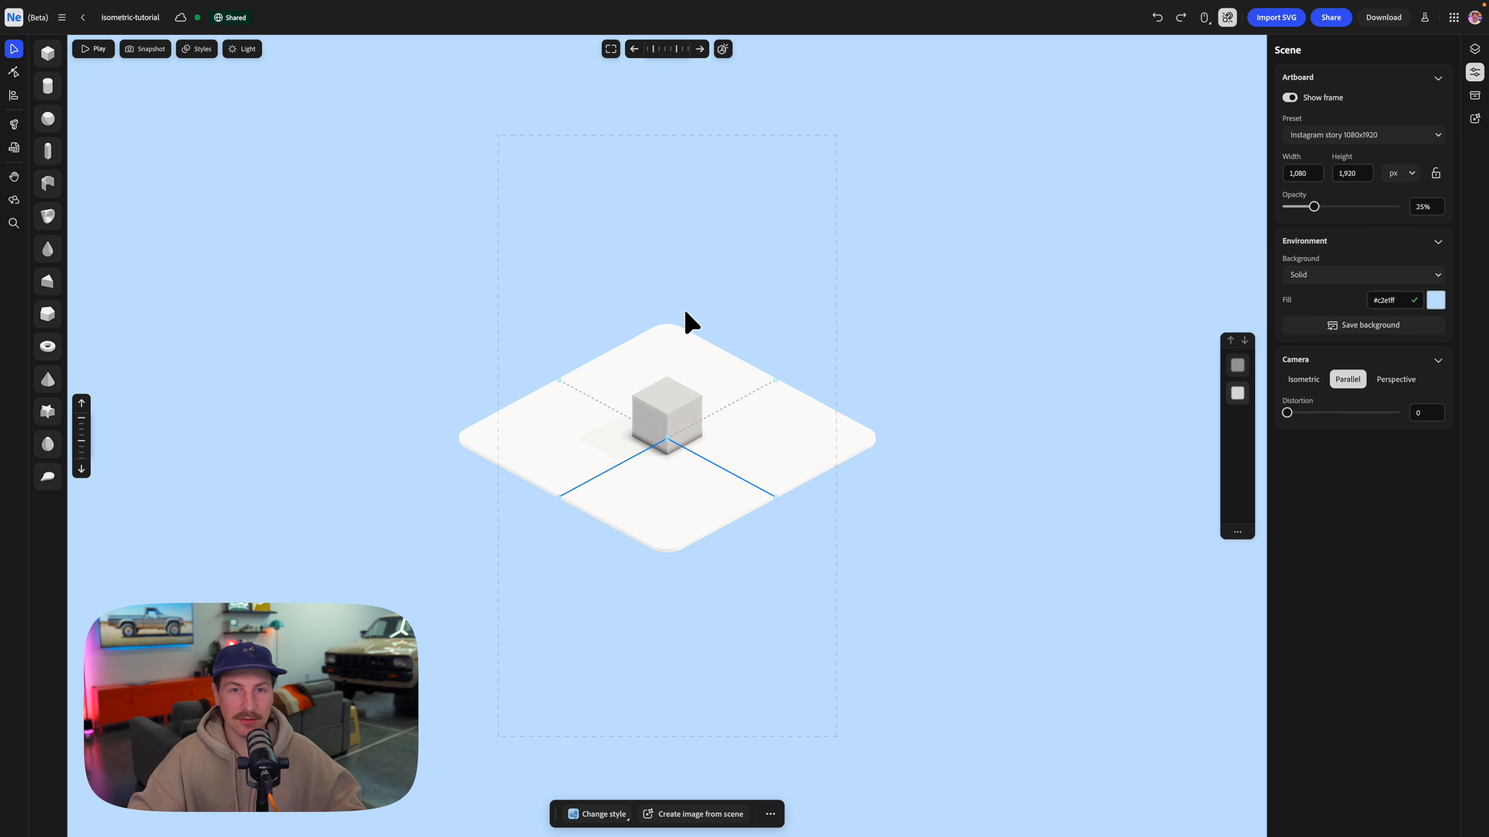
scroll(651, 380, up, 3)
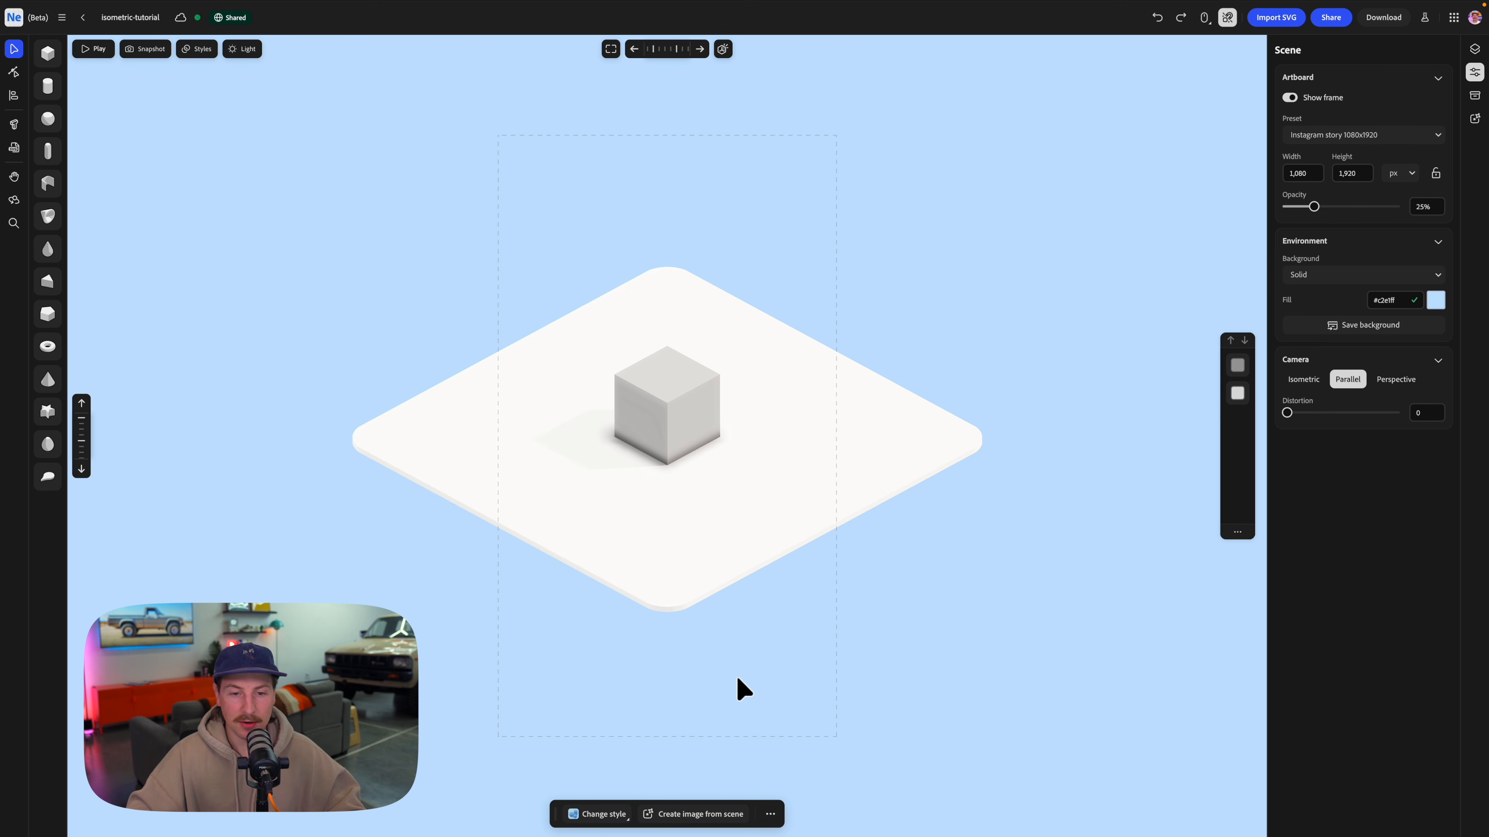
click(1292, 100)
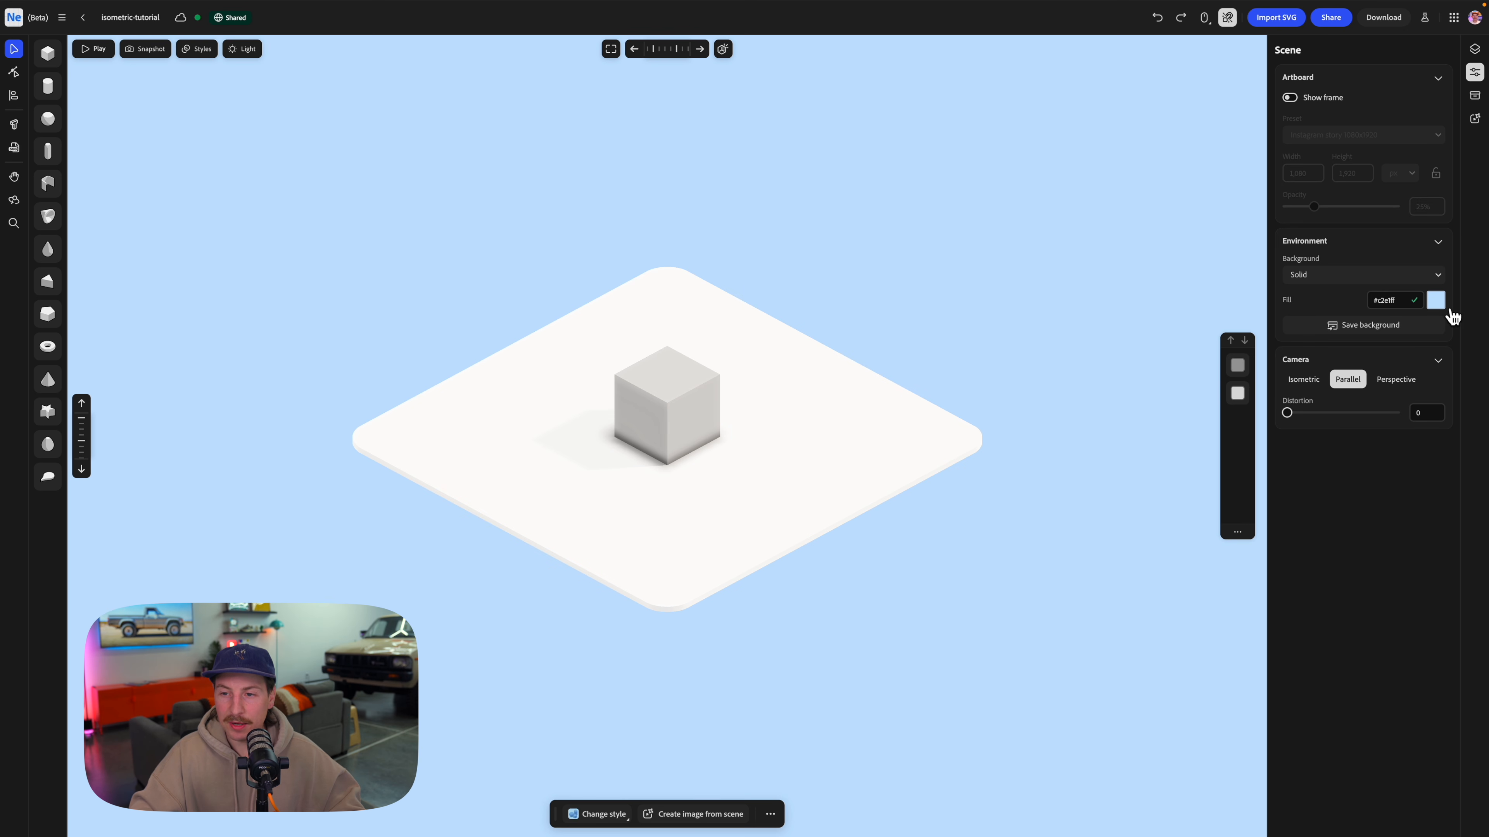
Change the solid background fill of the scene to white.
click(1438, 301)
drag(1407, 393, 1336, 328)
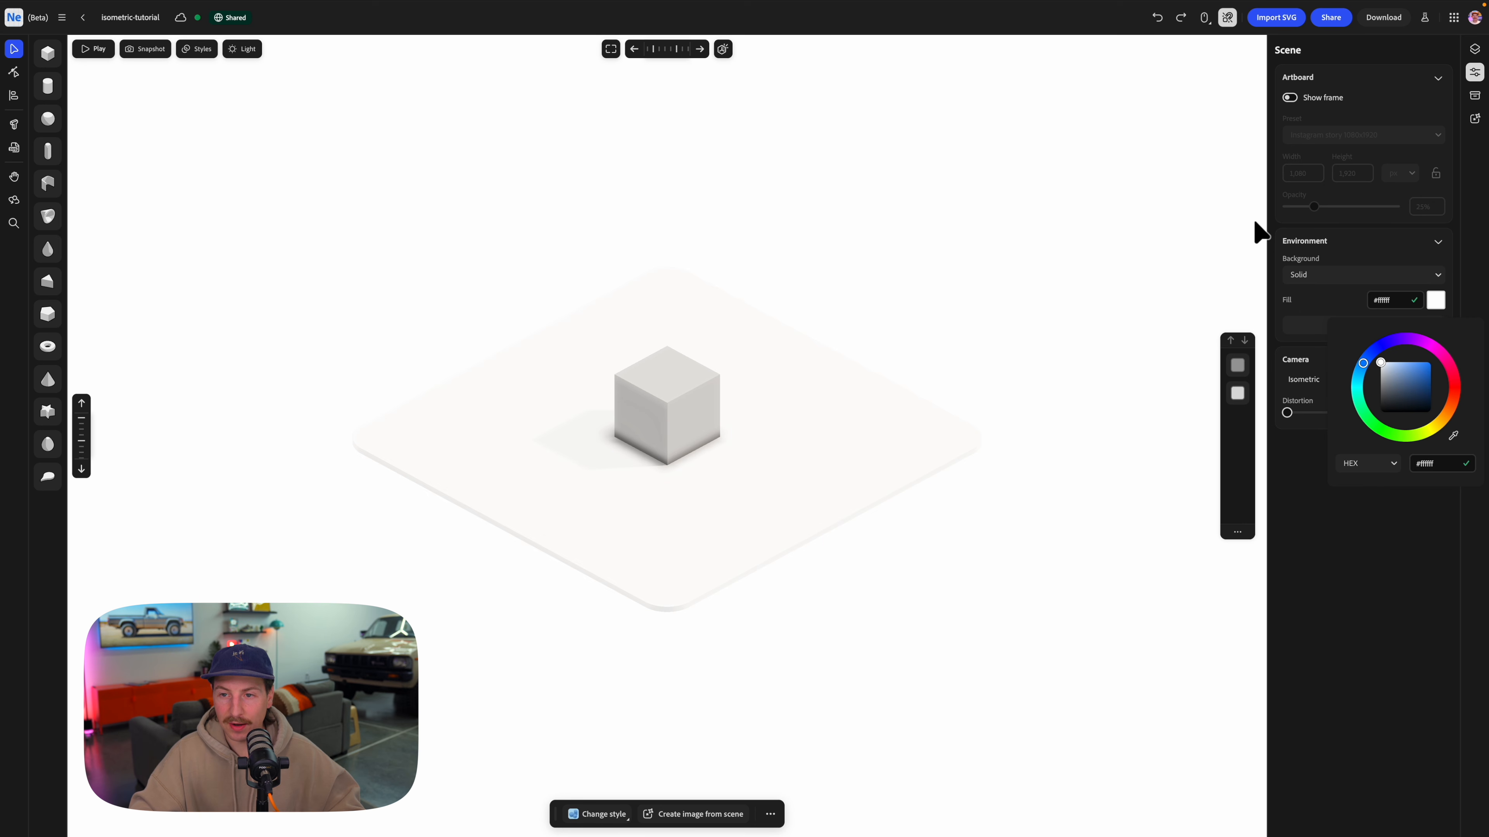
click(1276, 206)
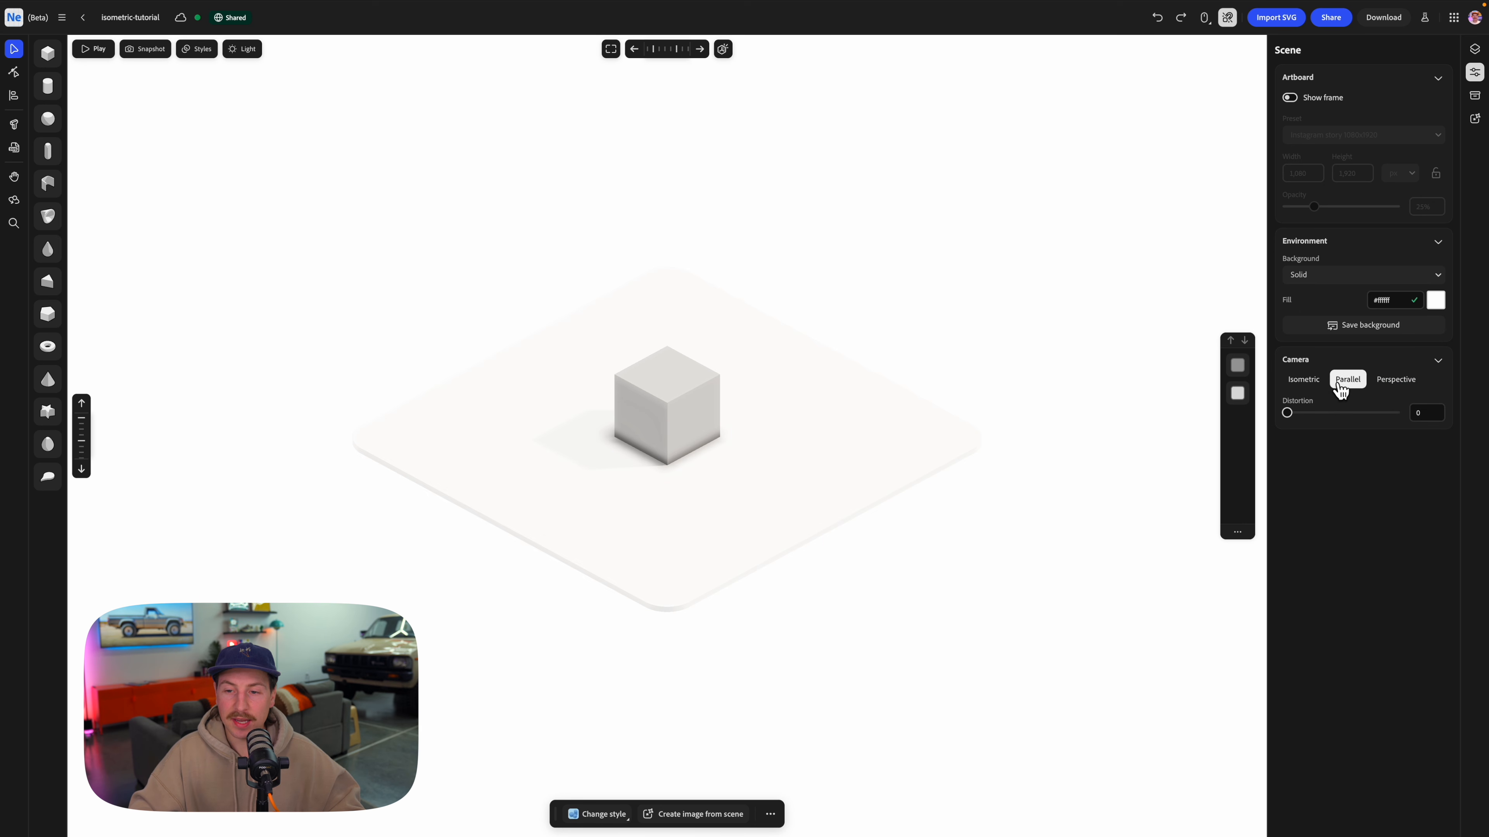
Switch the scene camera to the Isometric projection.
click(1313, 381)
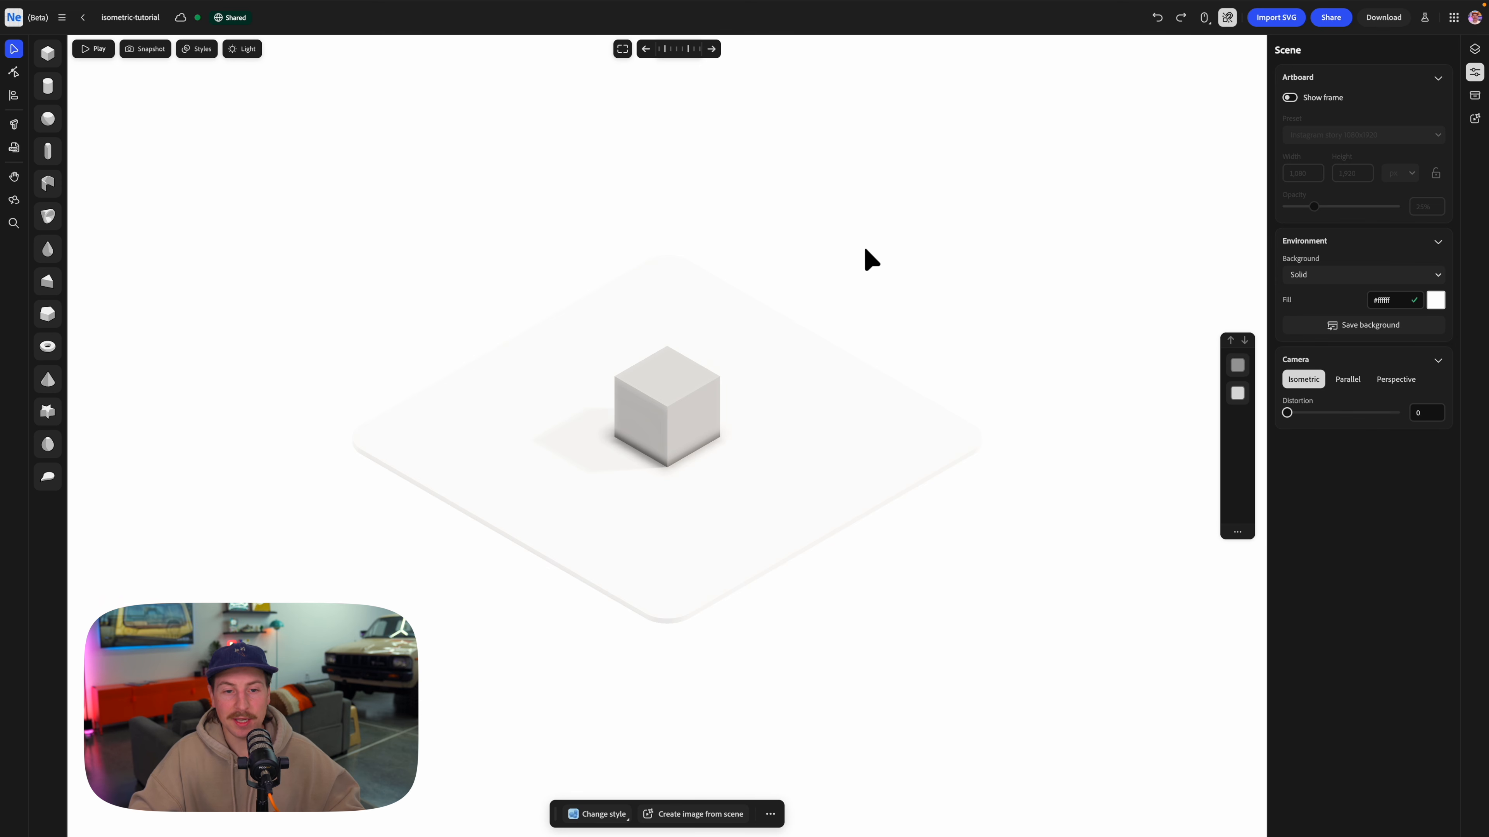
right_drag(670, 367, 691, 303)
click(702, 382)
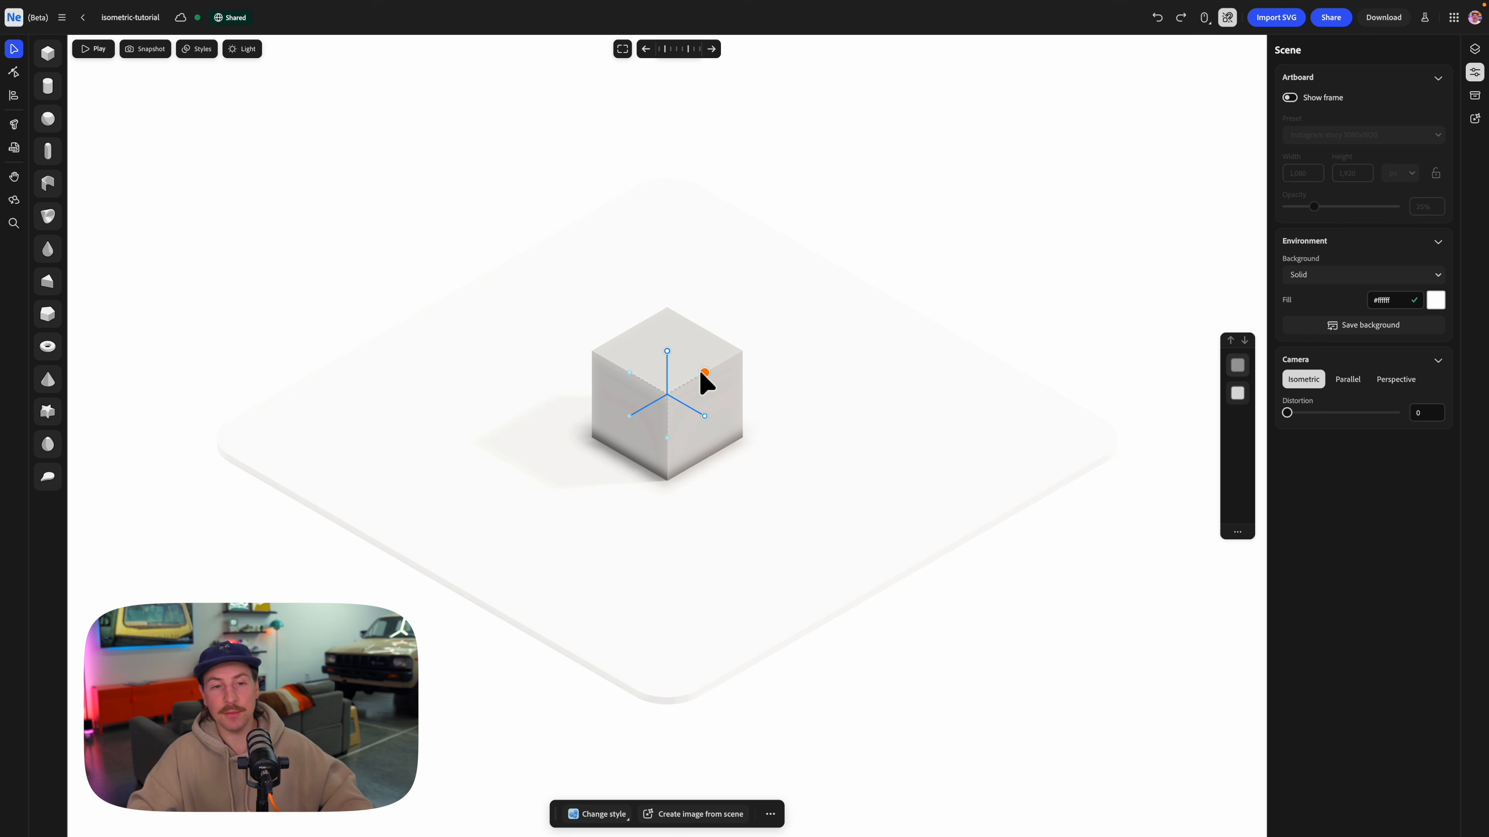
click(628, 379)
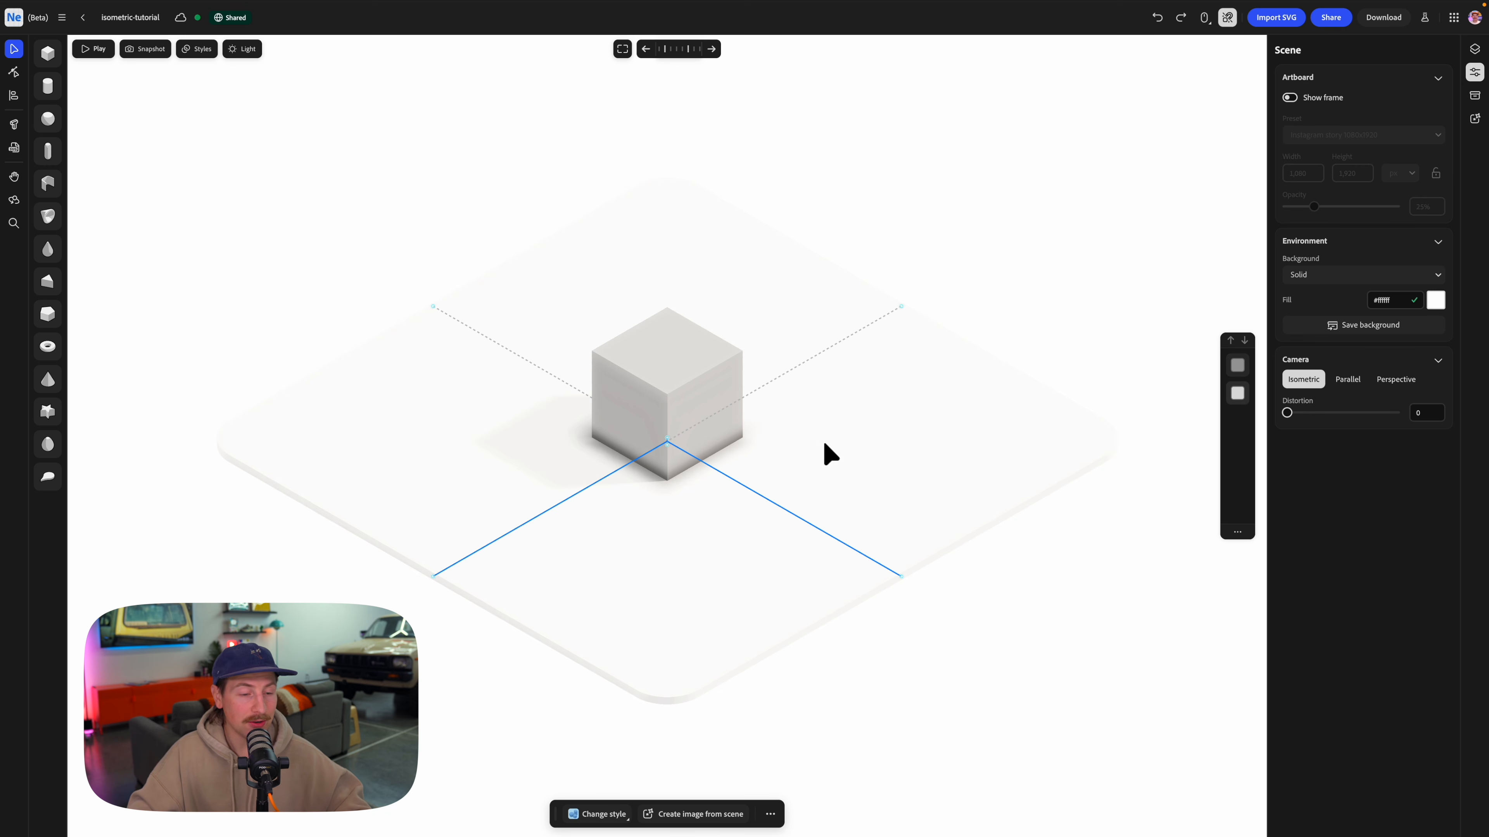
click(486, 223)
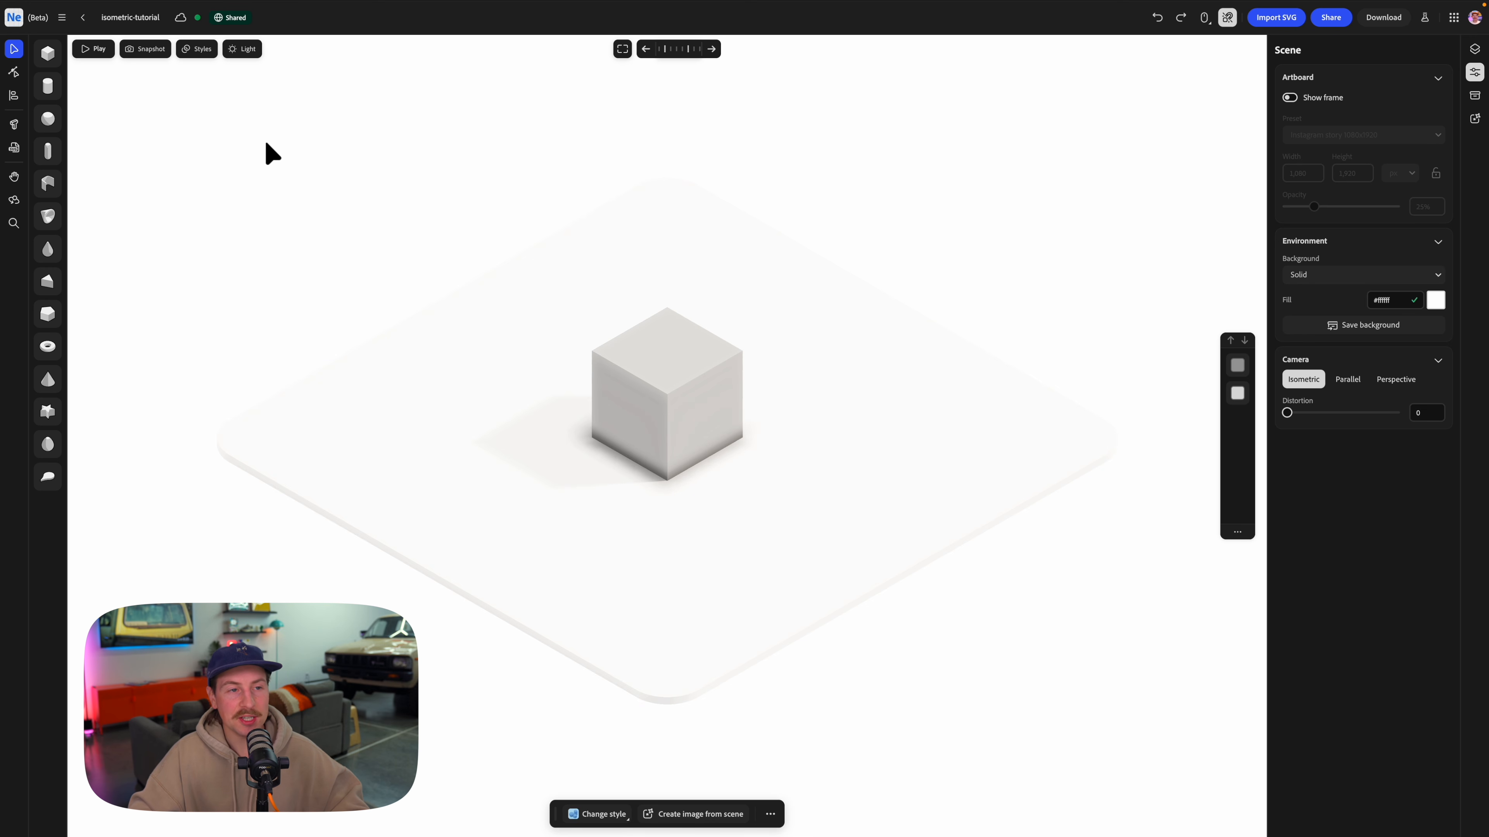
Apply the Vector Art style to the scene with an outline thickness of 1.
click(200, 50)
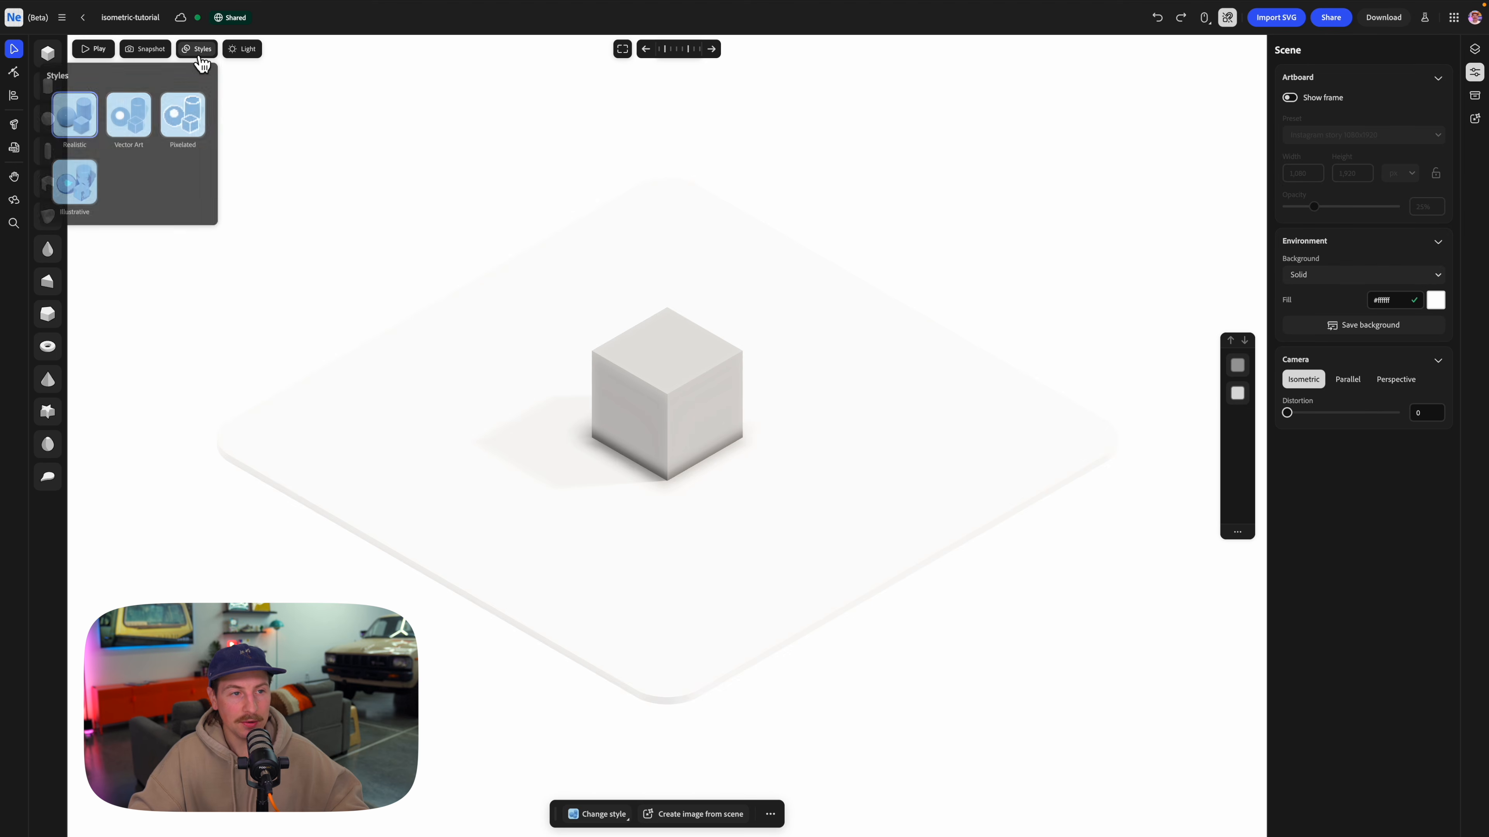
click(133, 120)
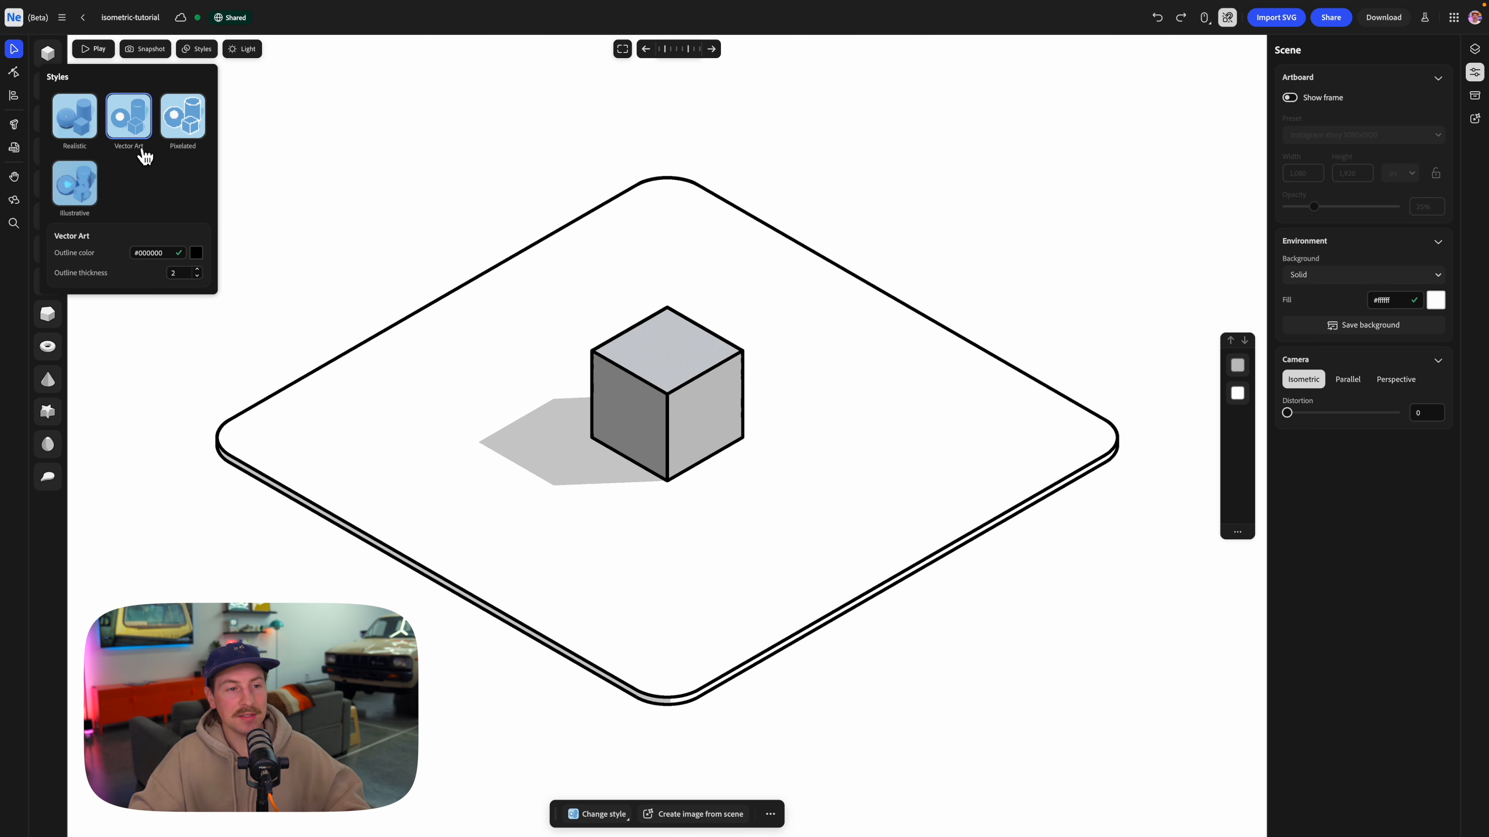
click(198, 276)
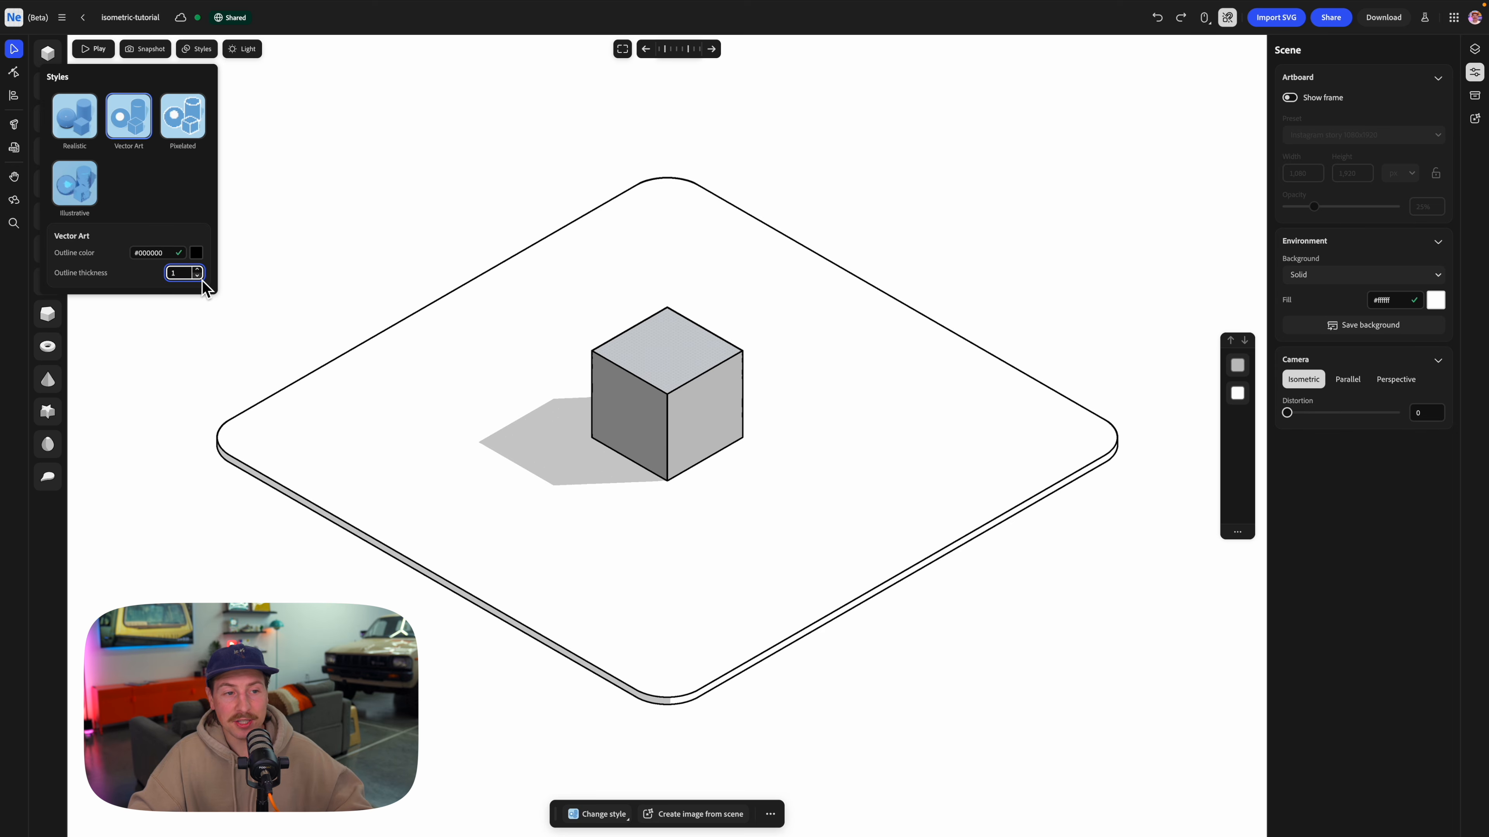
Set the Vector Art outline color to the blue #2c62c9.
click(202, 257)
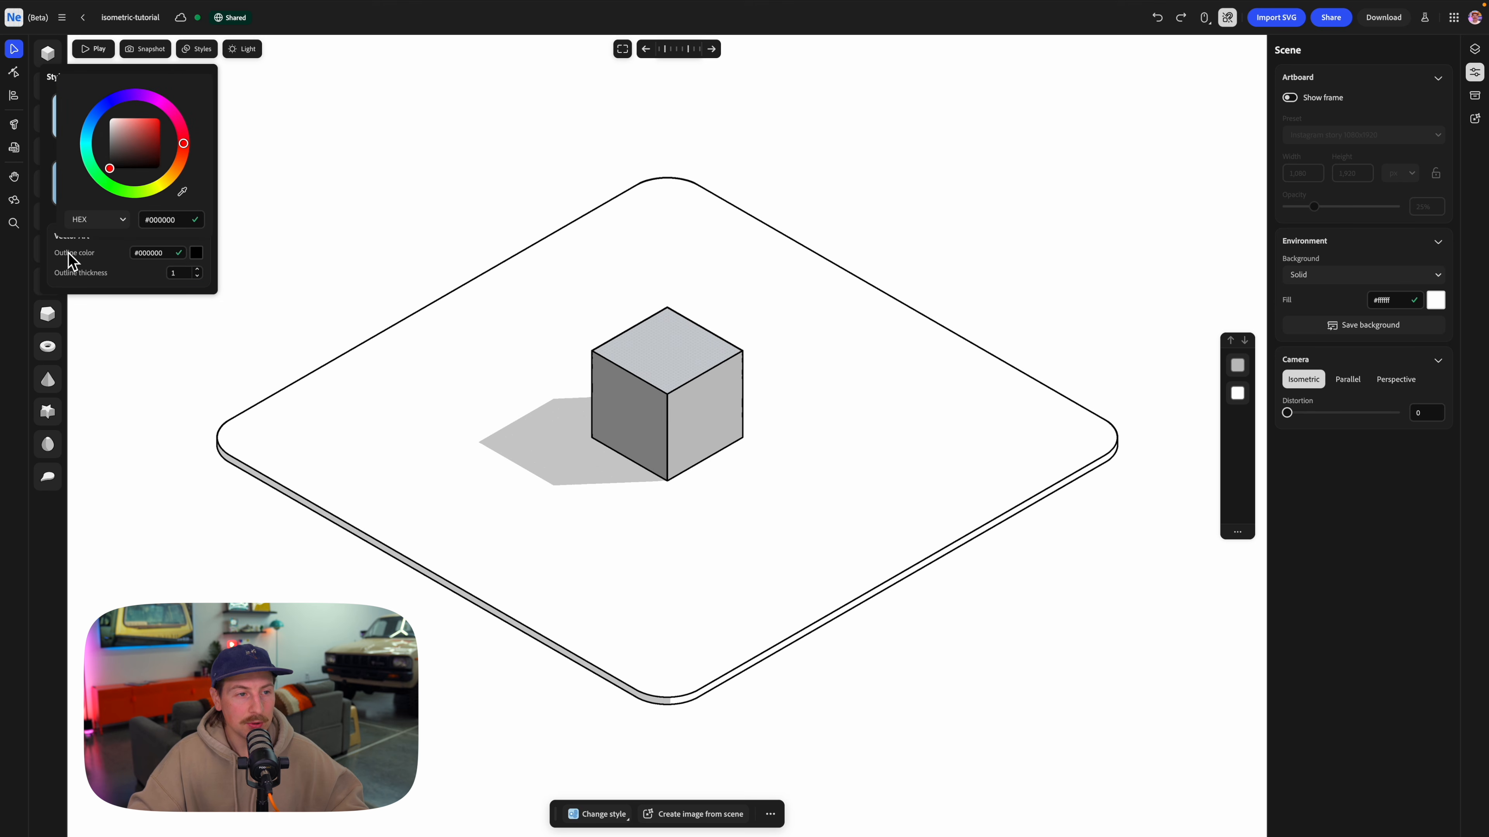
click(110, 101)
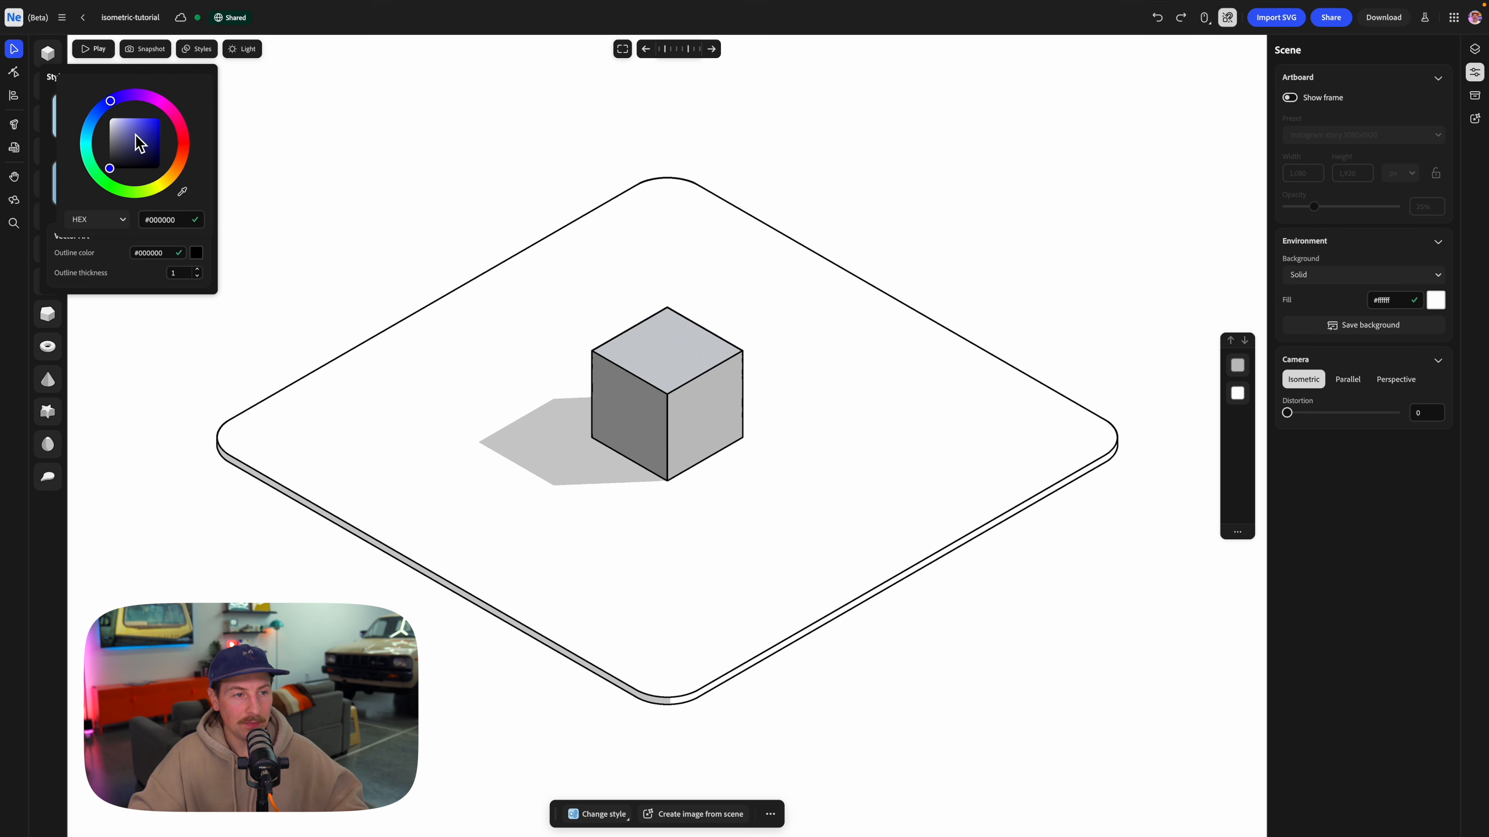
click(139, 134)
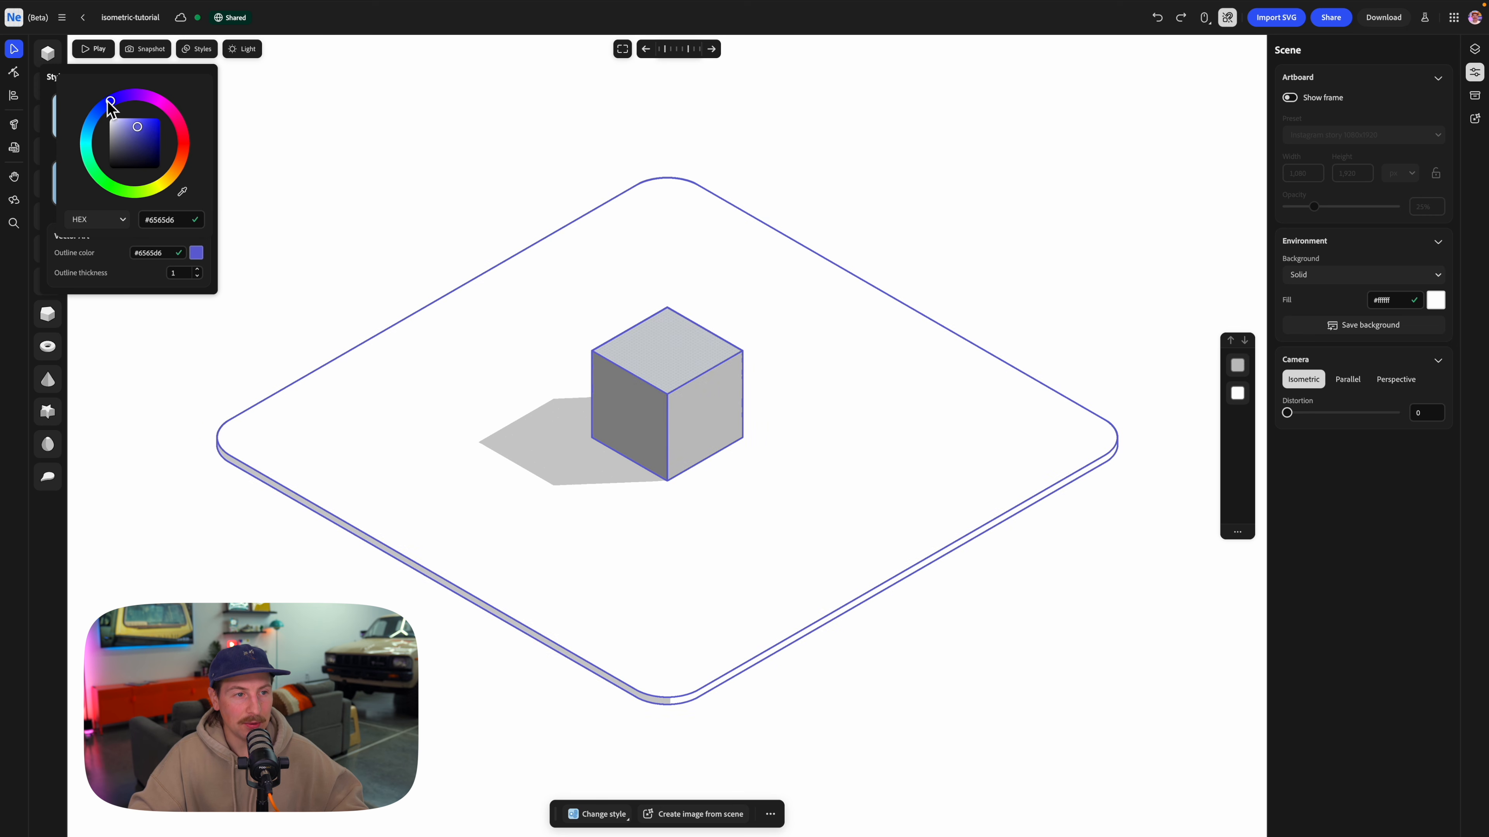
drag(110, 100, 152, 130)
click(151, 127)
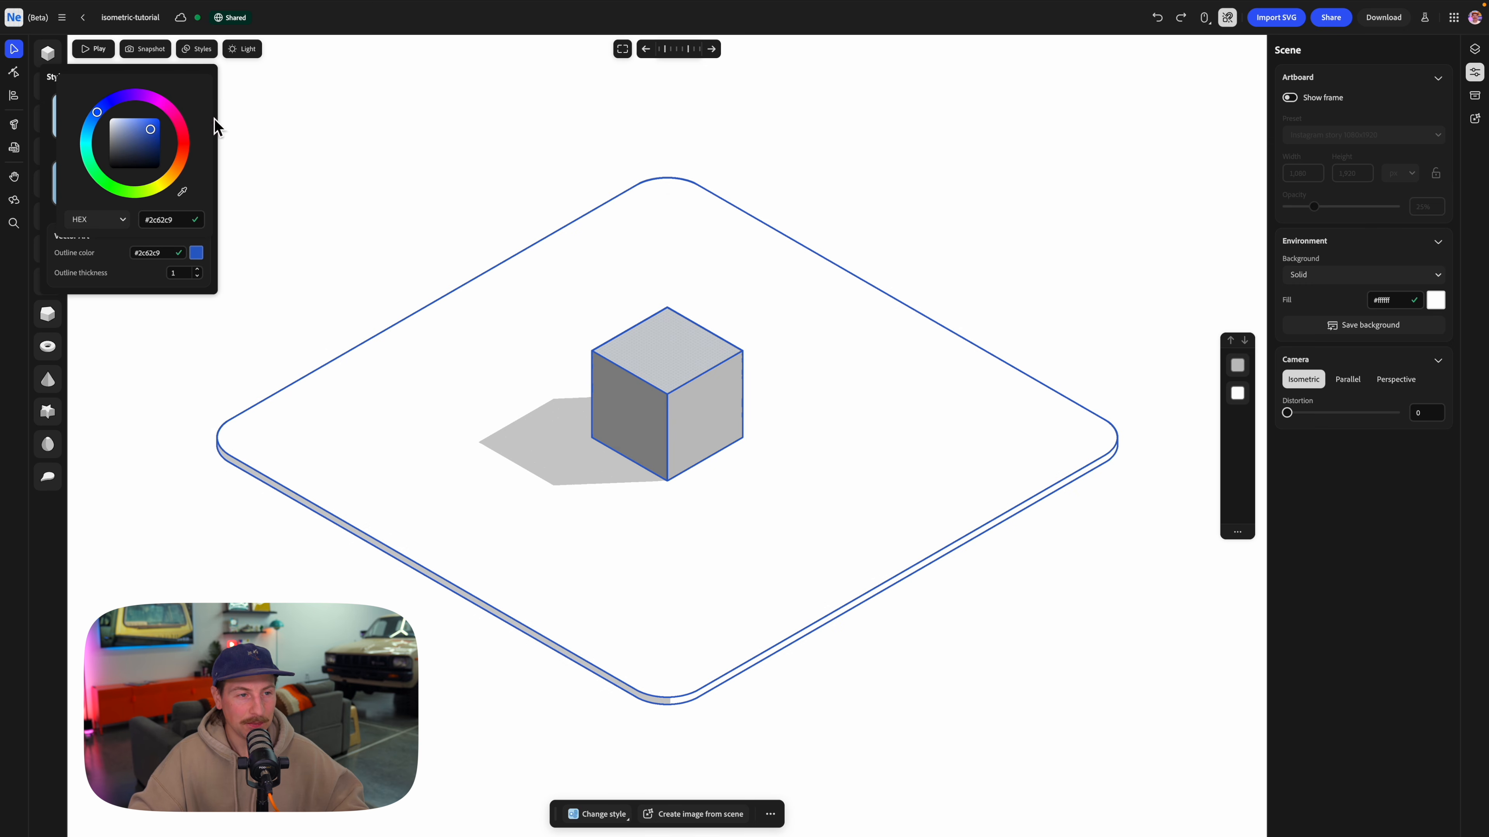
Give the cube the Split appearance type, with both body color and highlight color set to white.
click(638, 366)
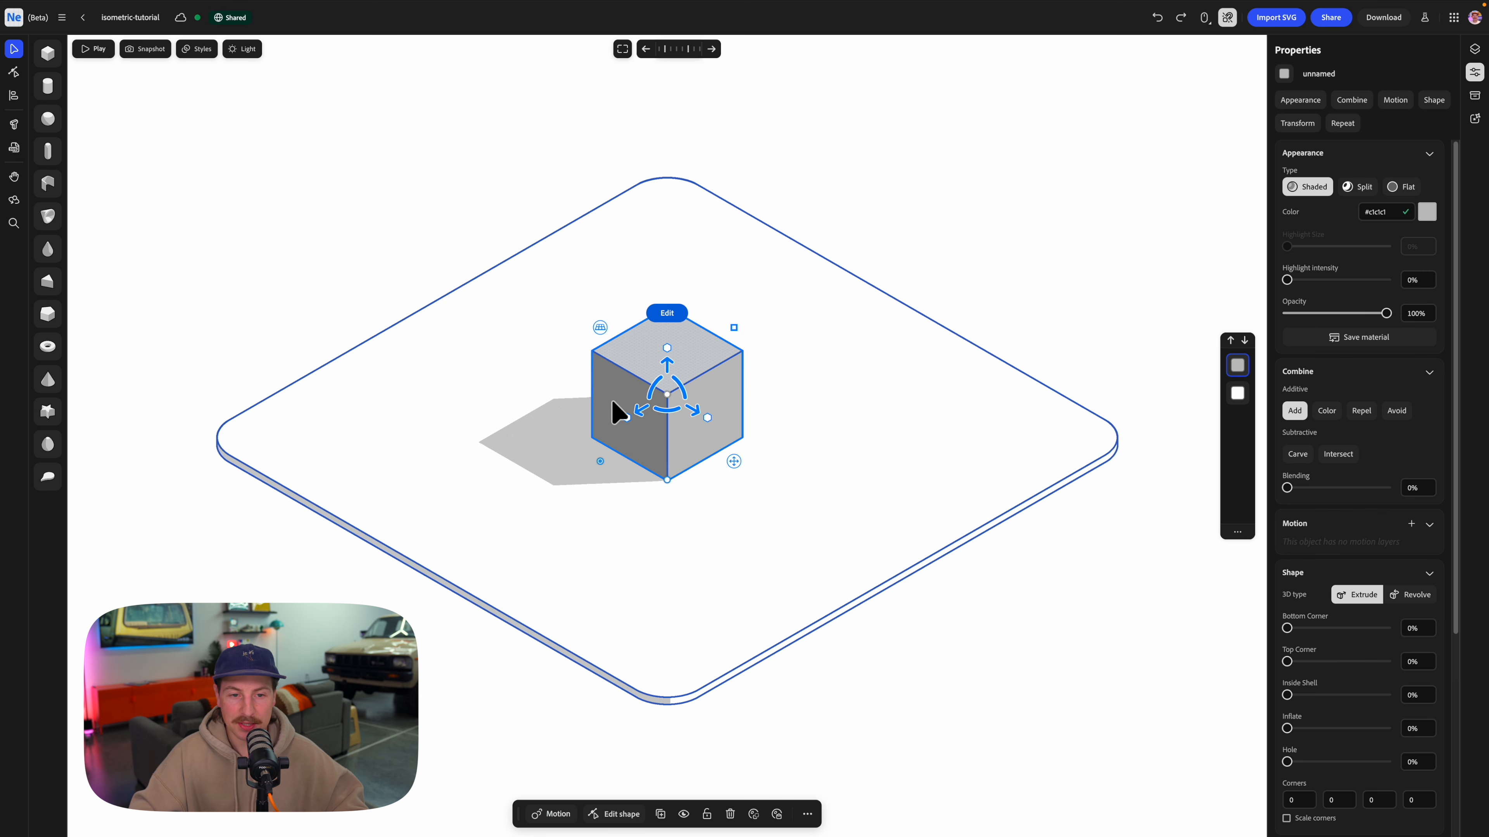
click(1359, 187)
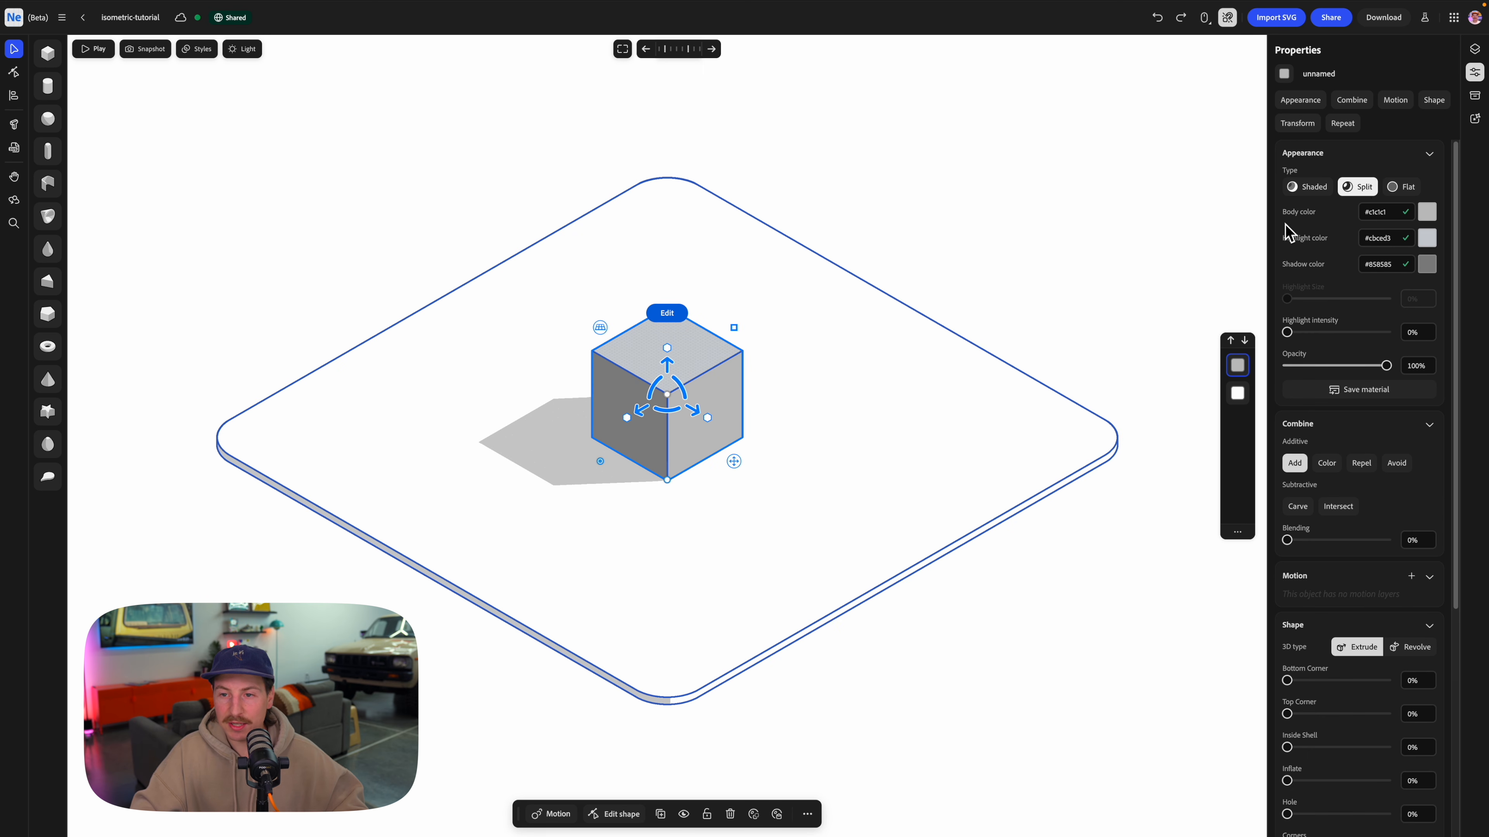
click(1430, 216)
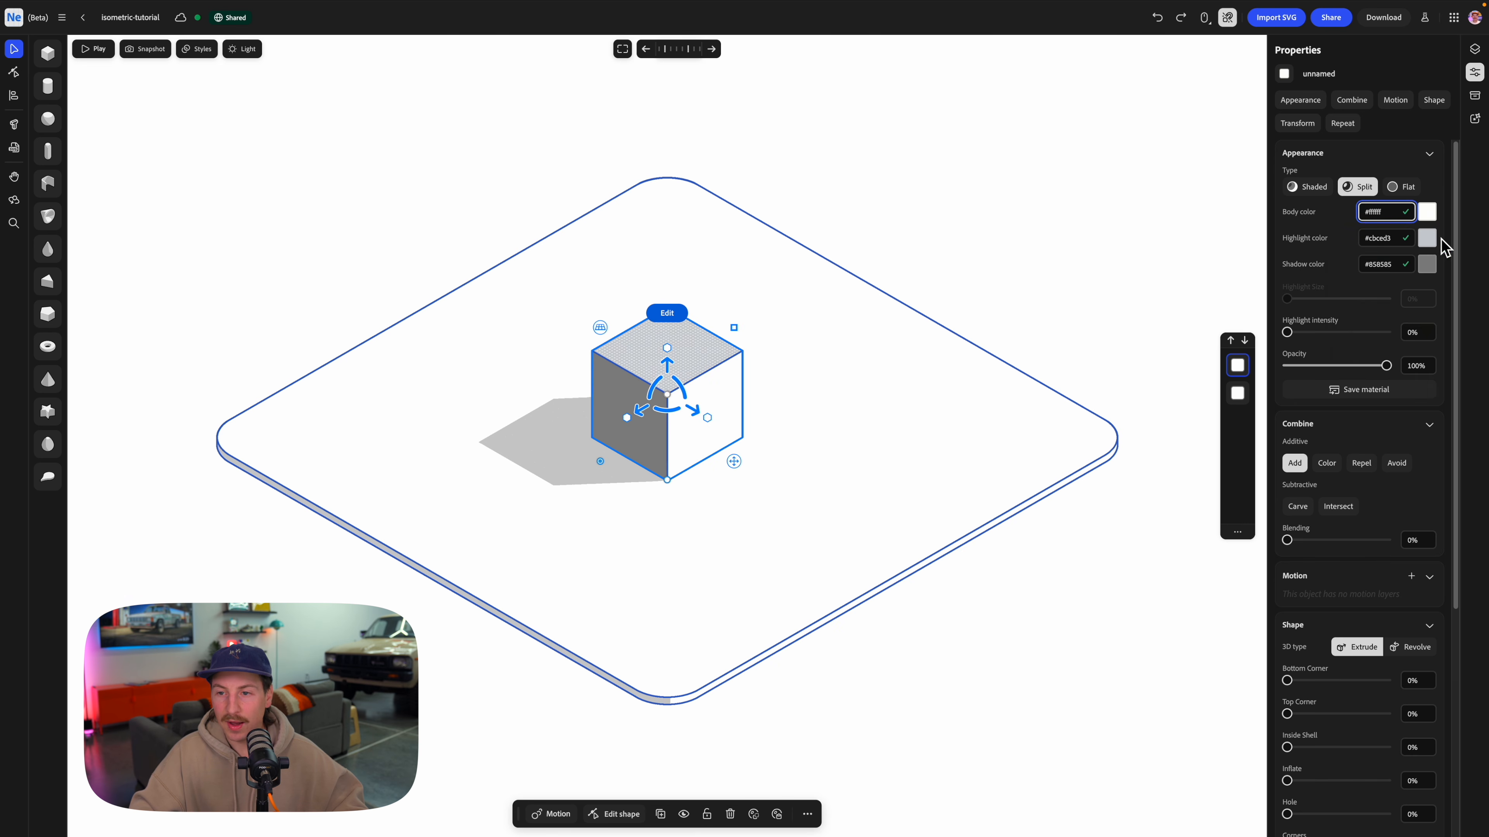
click(1433, 239)
drag(1401, 317, 1343, 287)
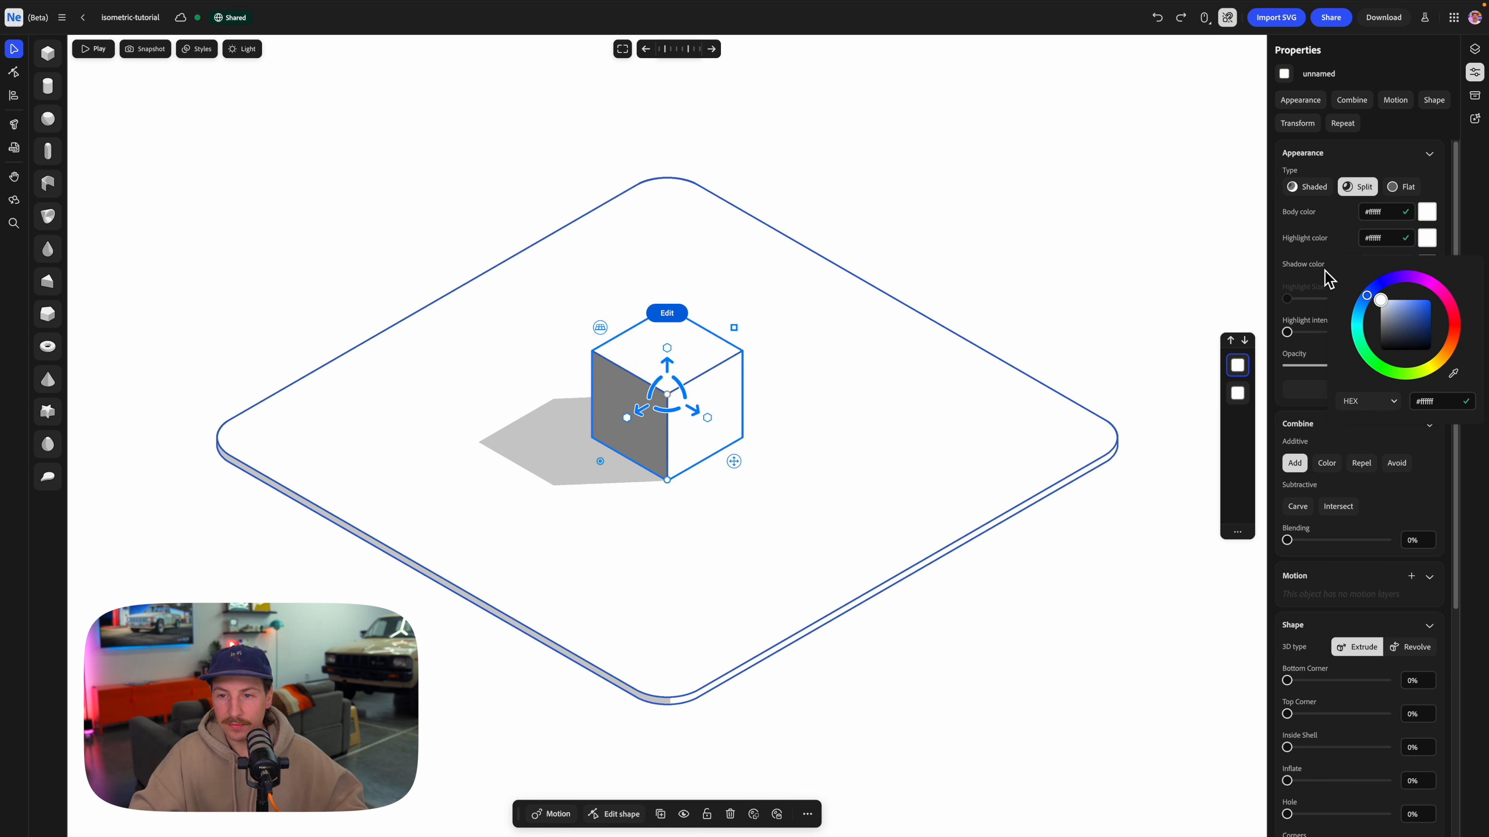
click(1334, 234)
Sample the blue outline for the cube's shadow color and lighten it to #b2c7ed.
click(1429, 268)
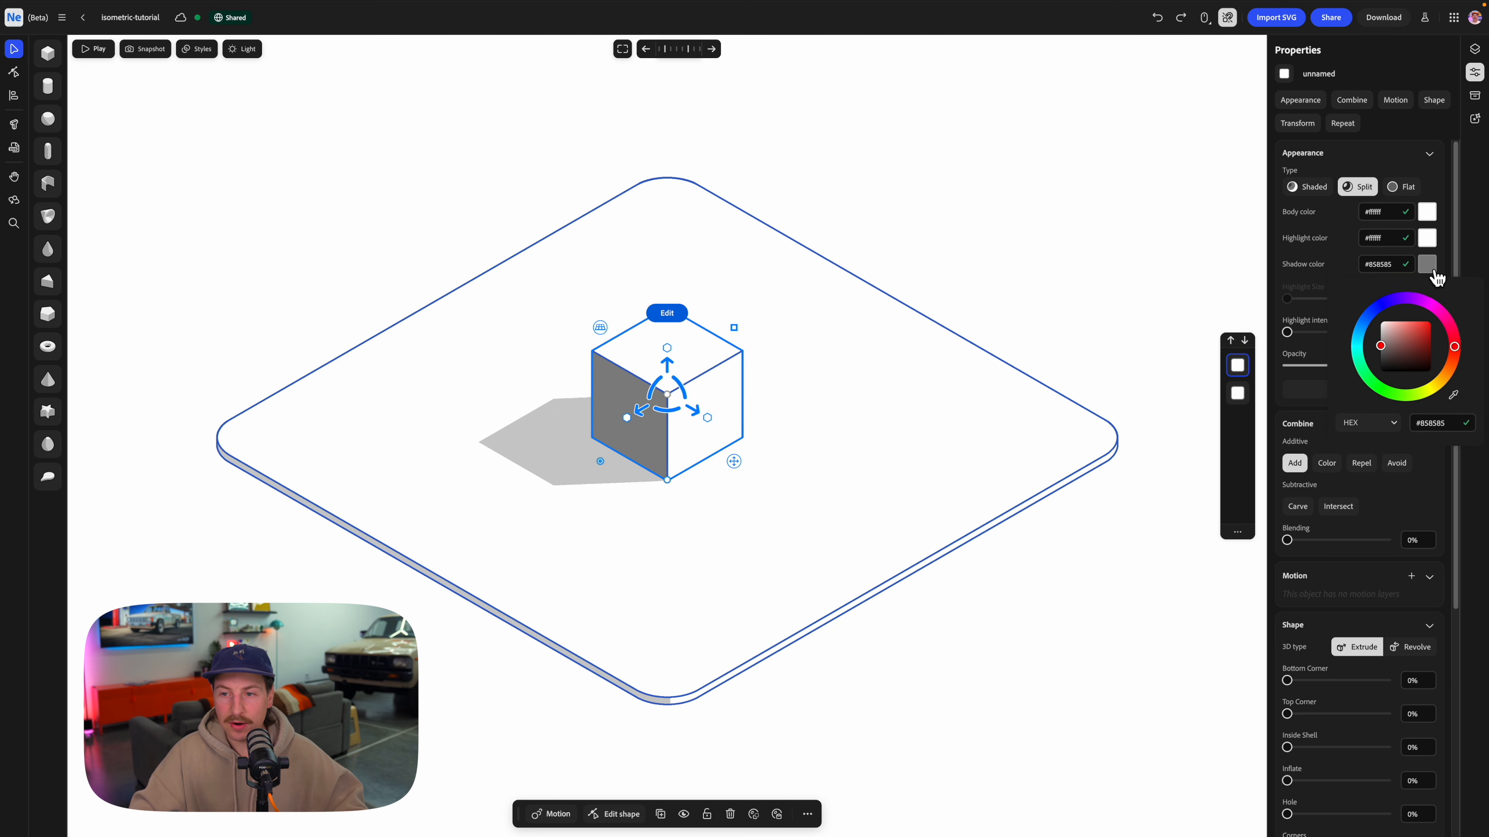
click(1454, 400)
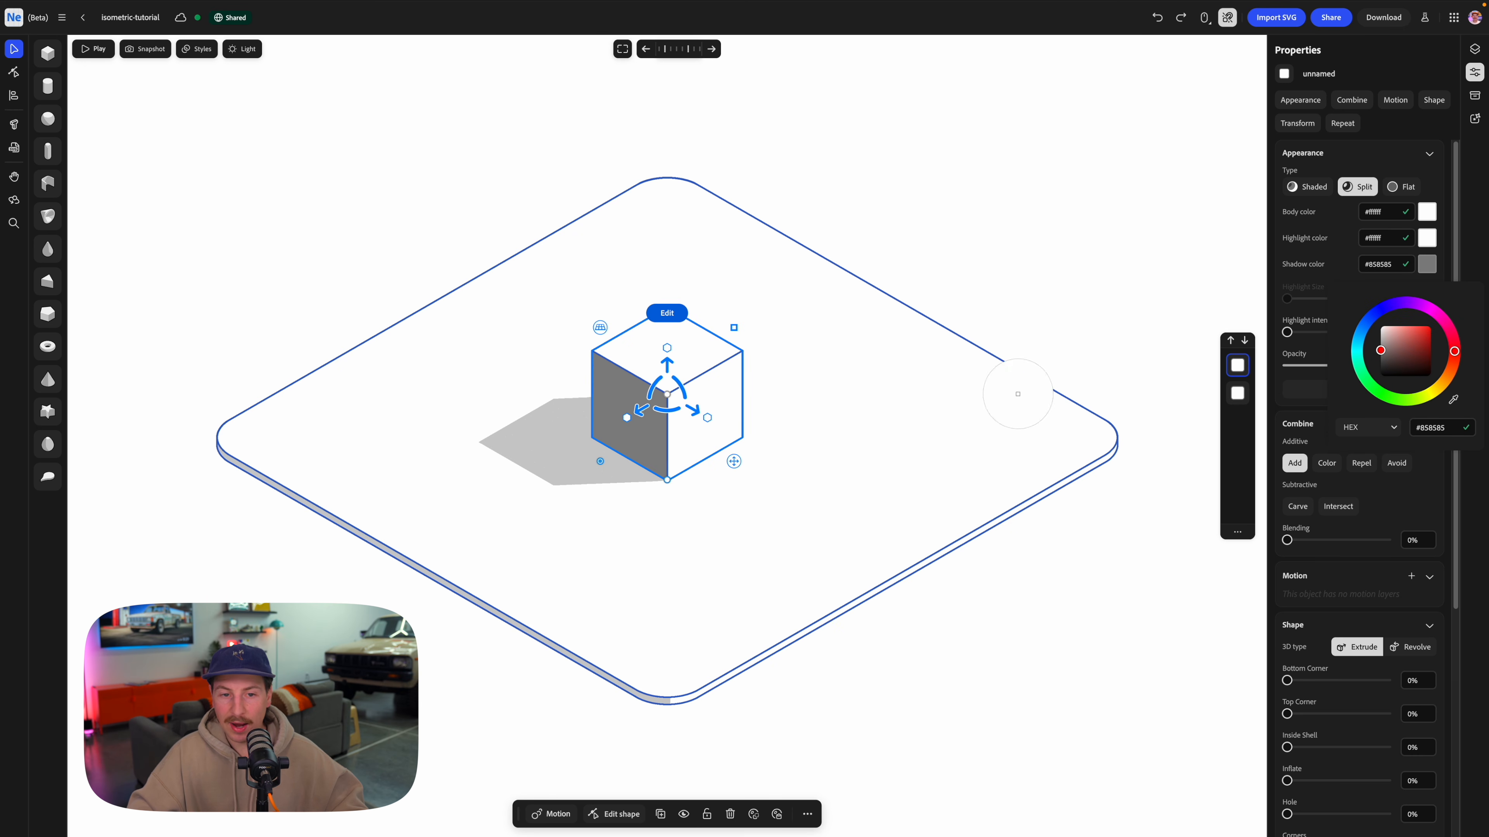
click(742, 386)
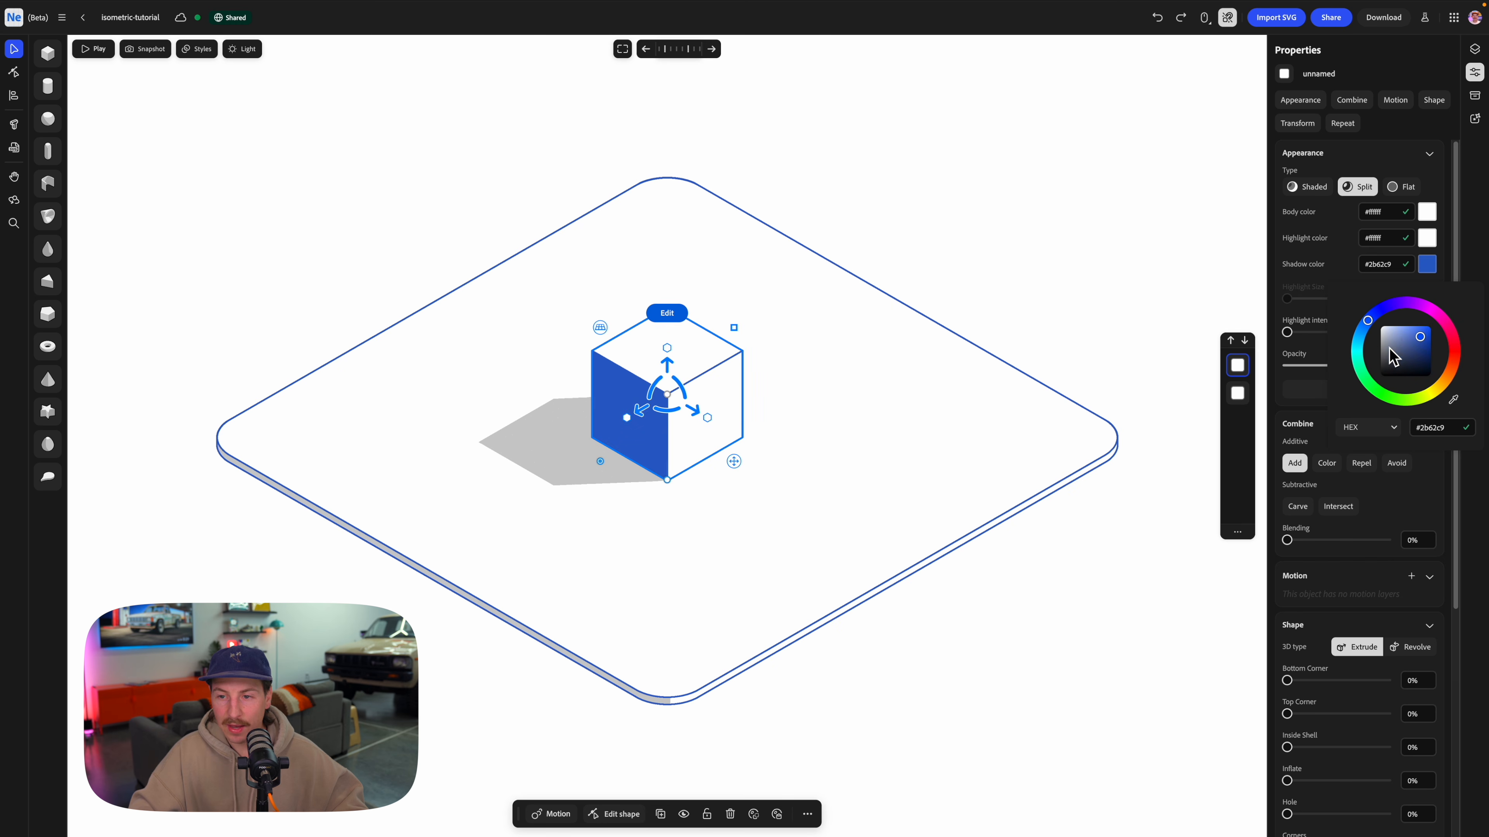
drag(1407, 339, 1398, 333)
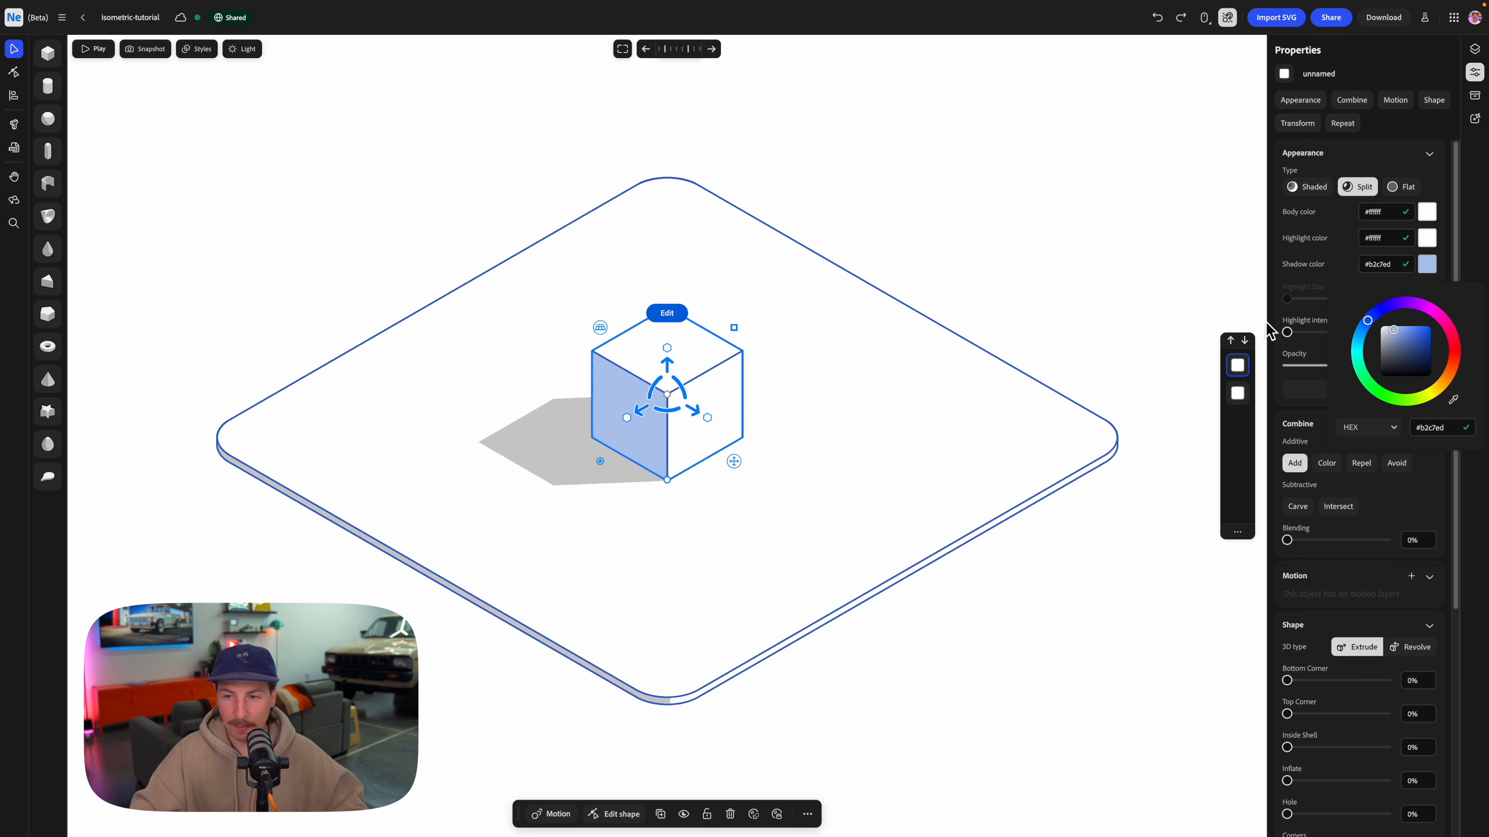
click(1011, 255)
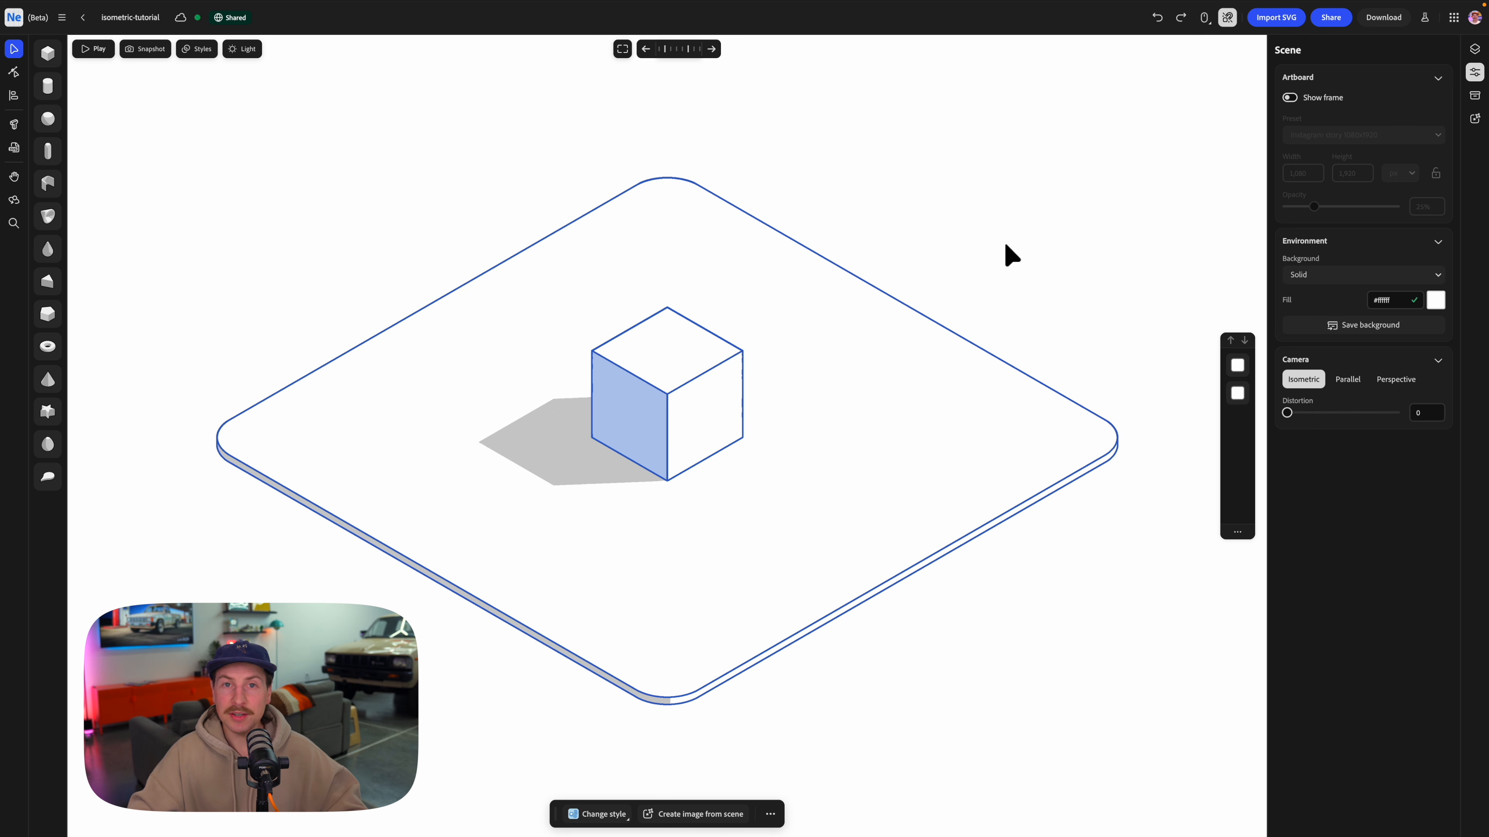
Copy the cube's split material onto the base plate.
click(656, 373)
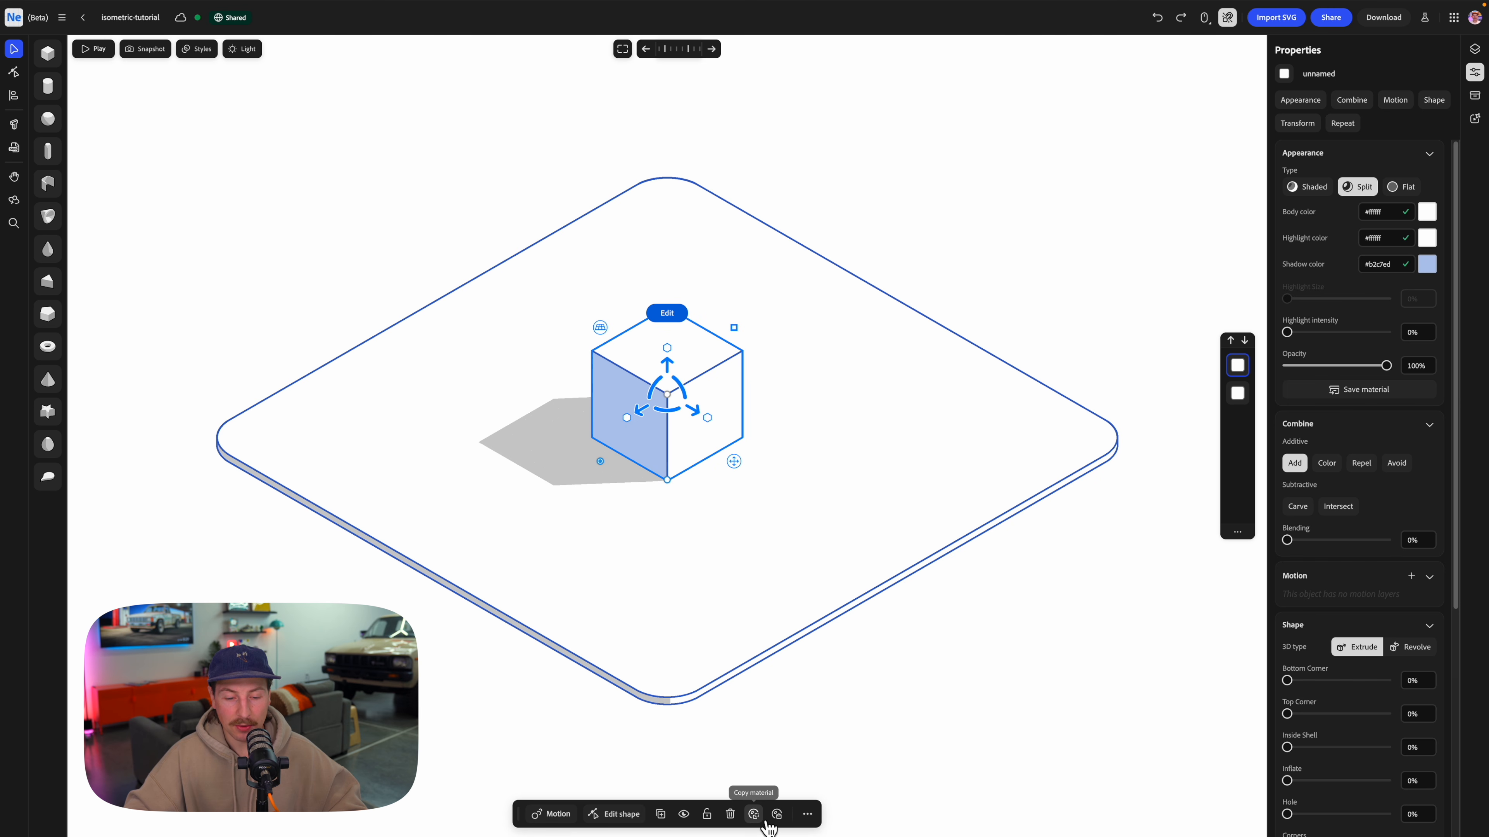
click(738, 582)
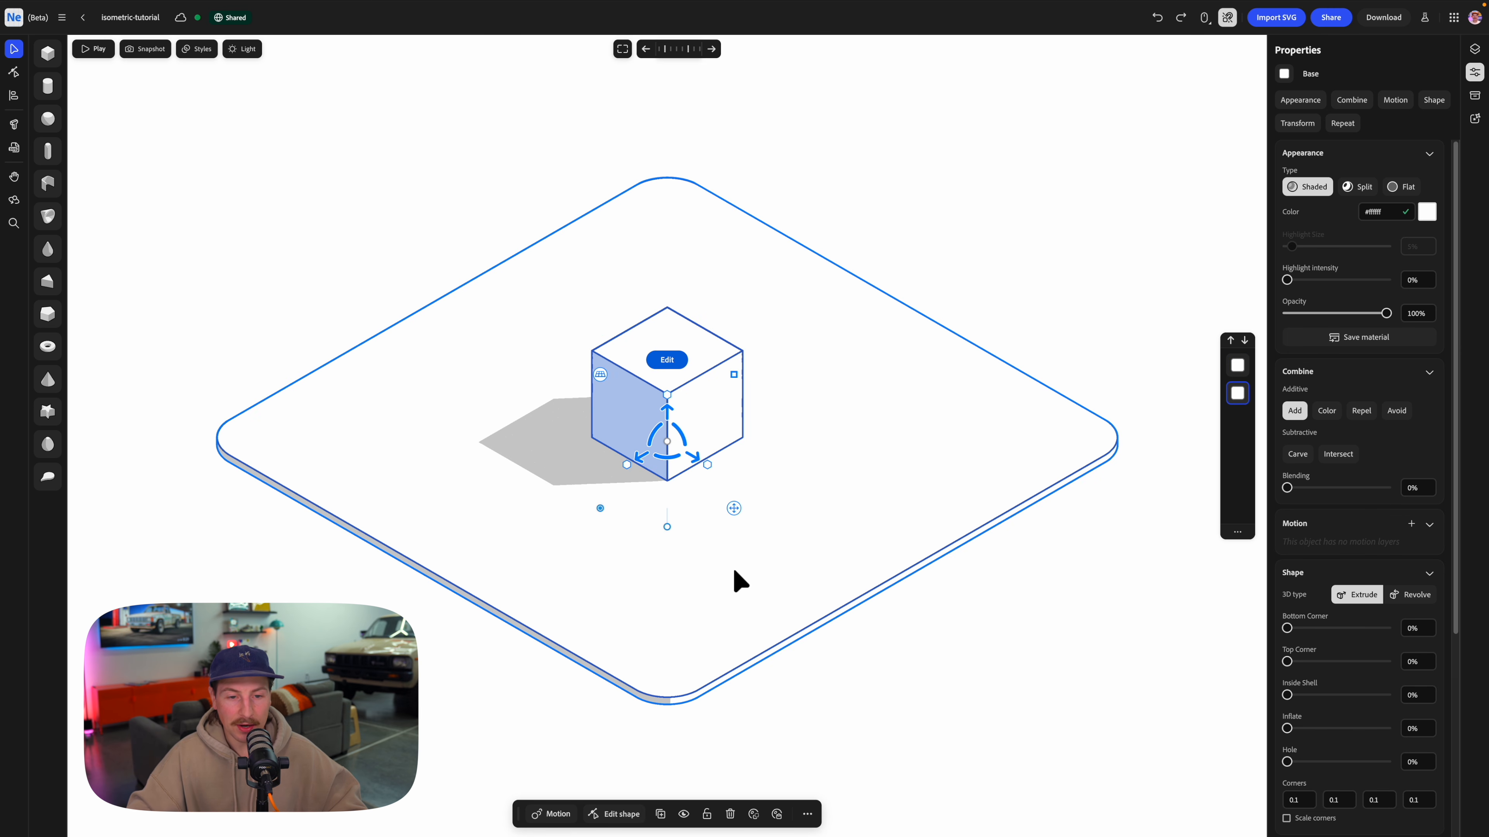
click(777, 815)
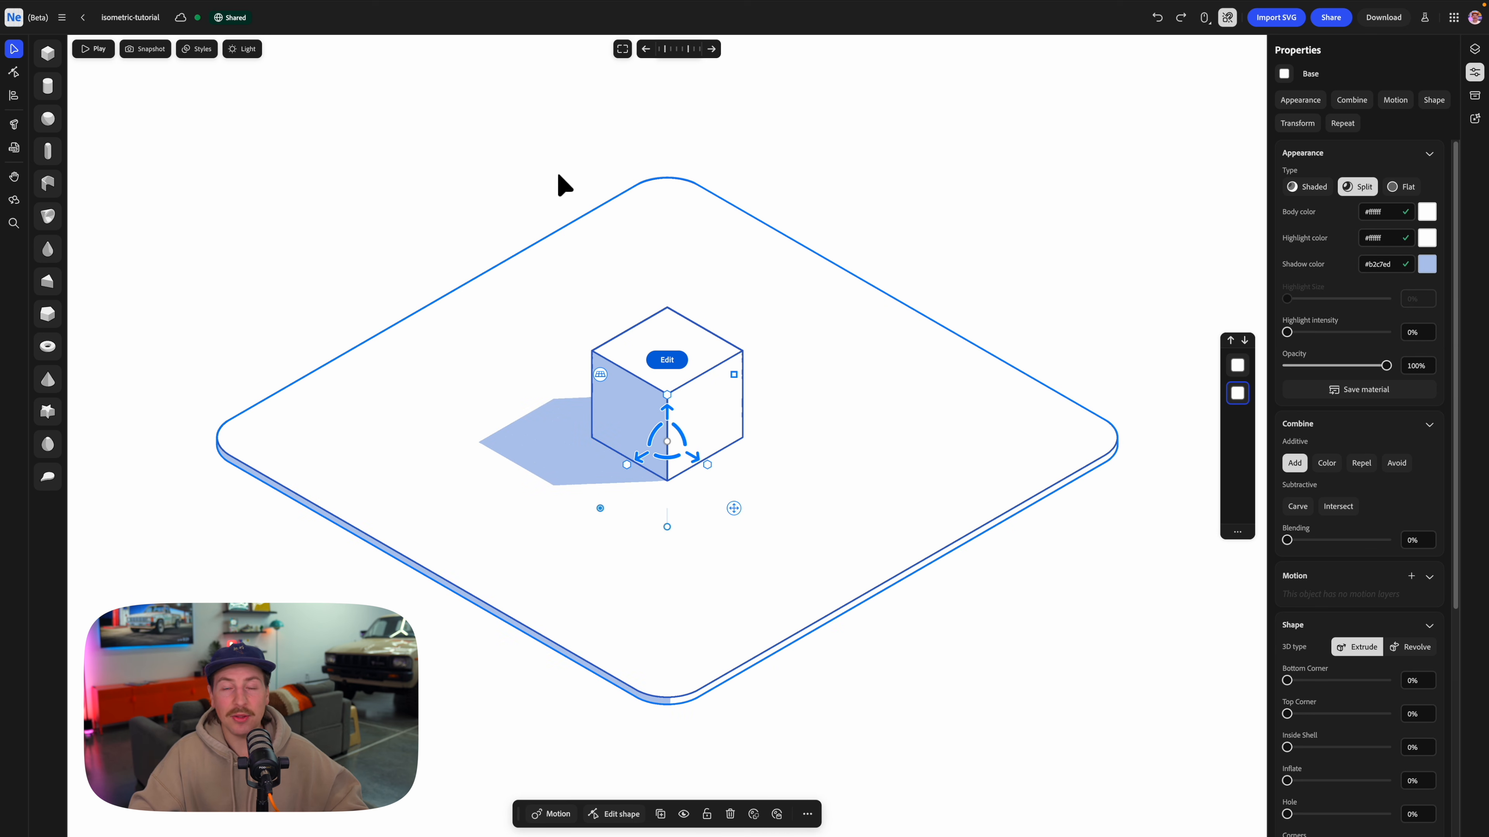
click(542, 199)
Reshape the cube into a lower, longer rectangular box and center it on the base plate.
click(674, 373)
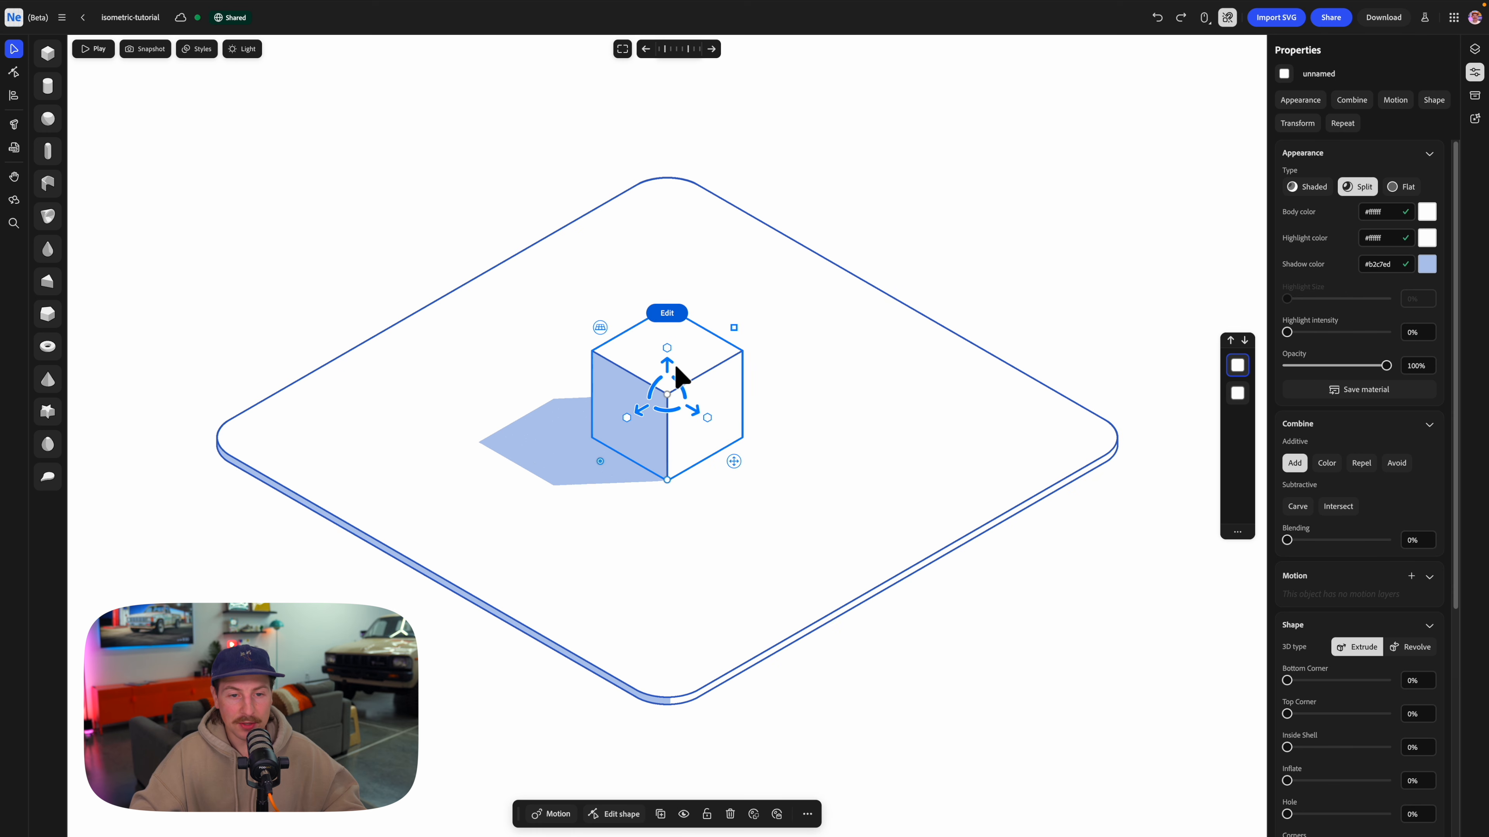
drag(667, 349, 675, 381)
key(super+z)
click(715, 403)
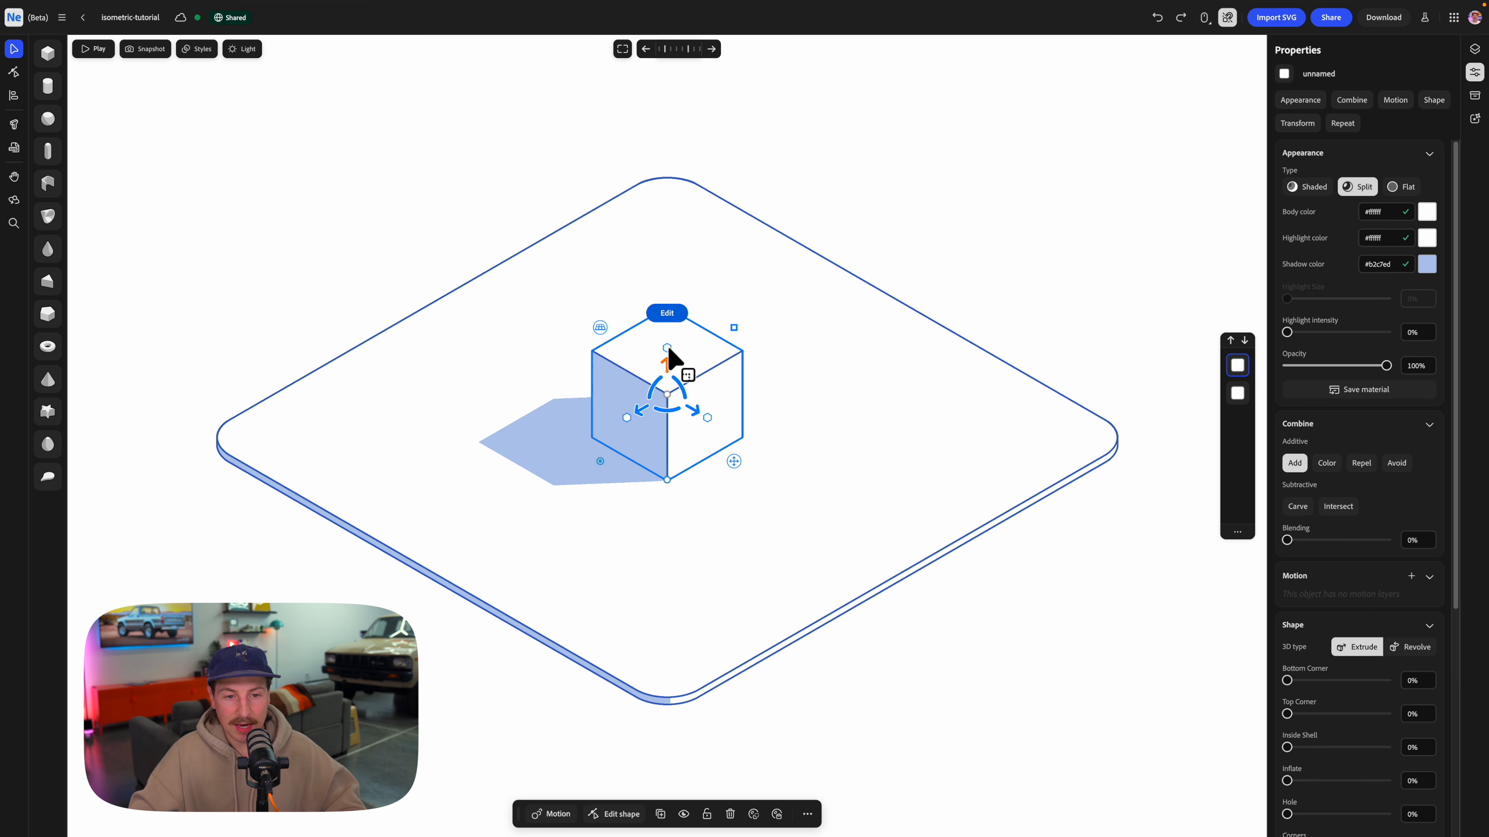
mouse_move(667, 349)
mouse_down()
mouse_move(674, 399)
mouse_move(659, 342)
mouse_move(667, 364)
mouse_move(667, 352)
mouse_up()
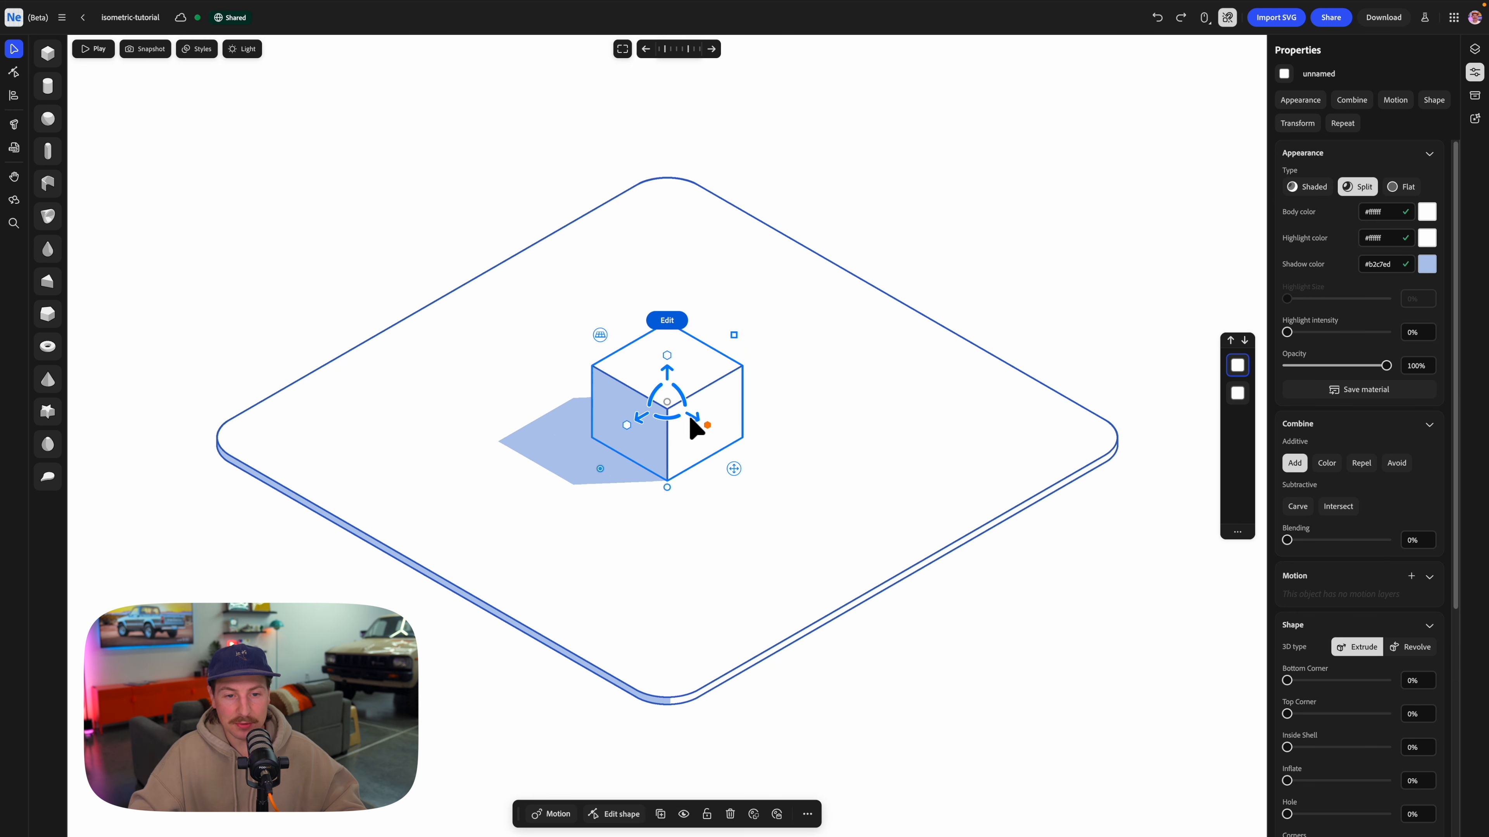
drag(699, 423, 592, 468)
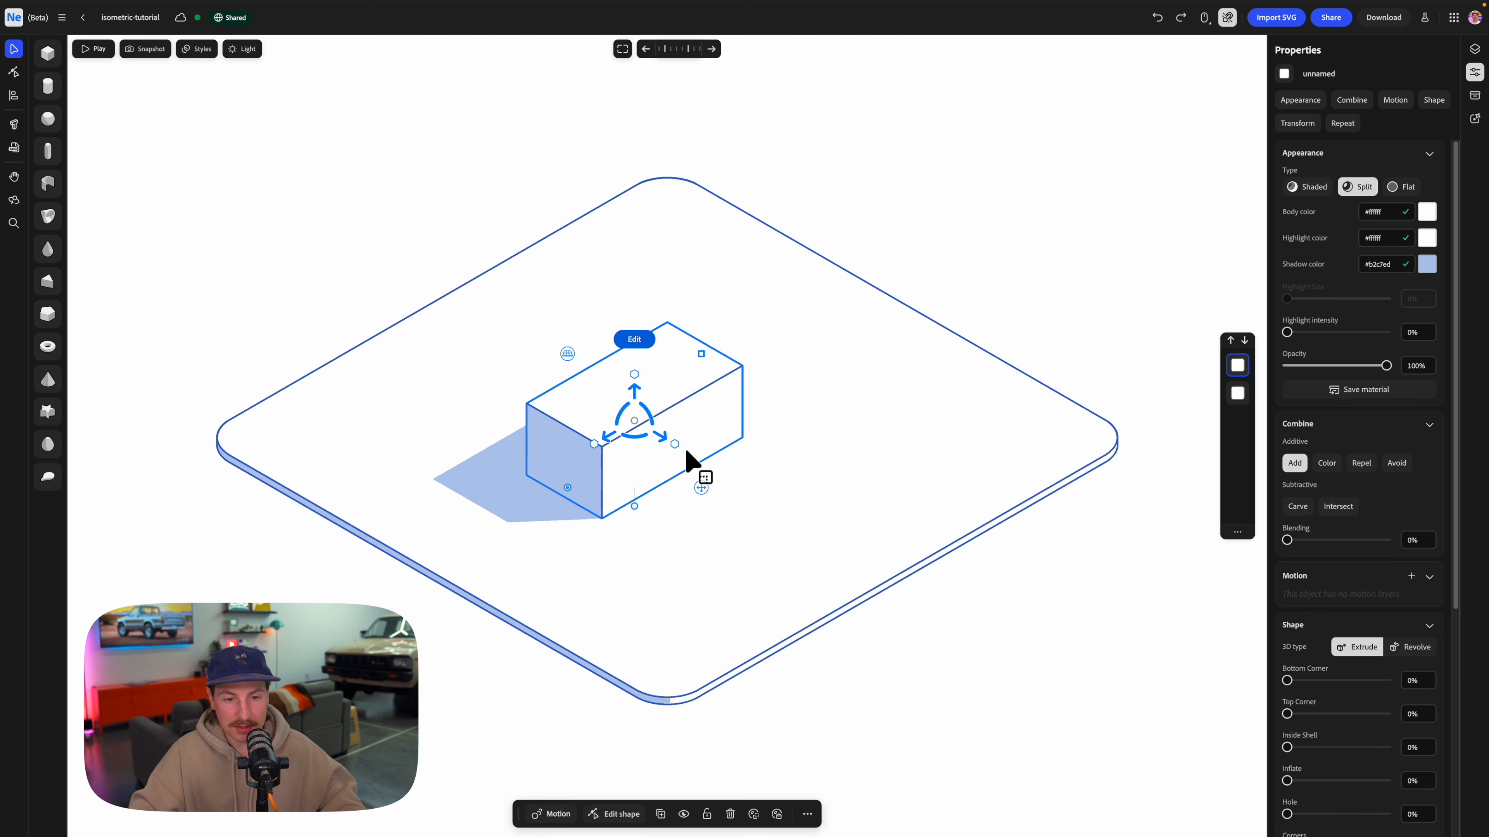
drag(677, 447, 578, 468)
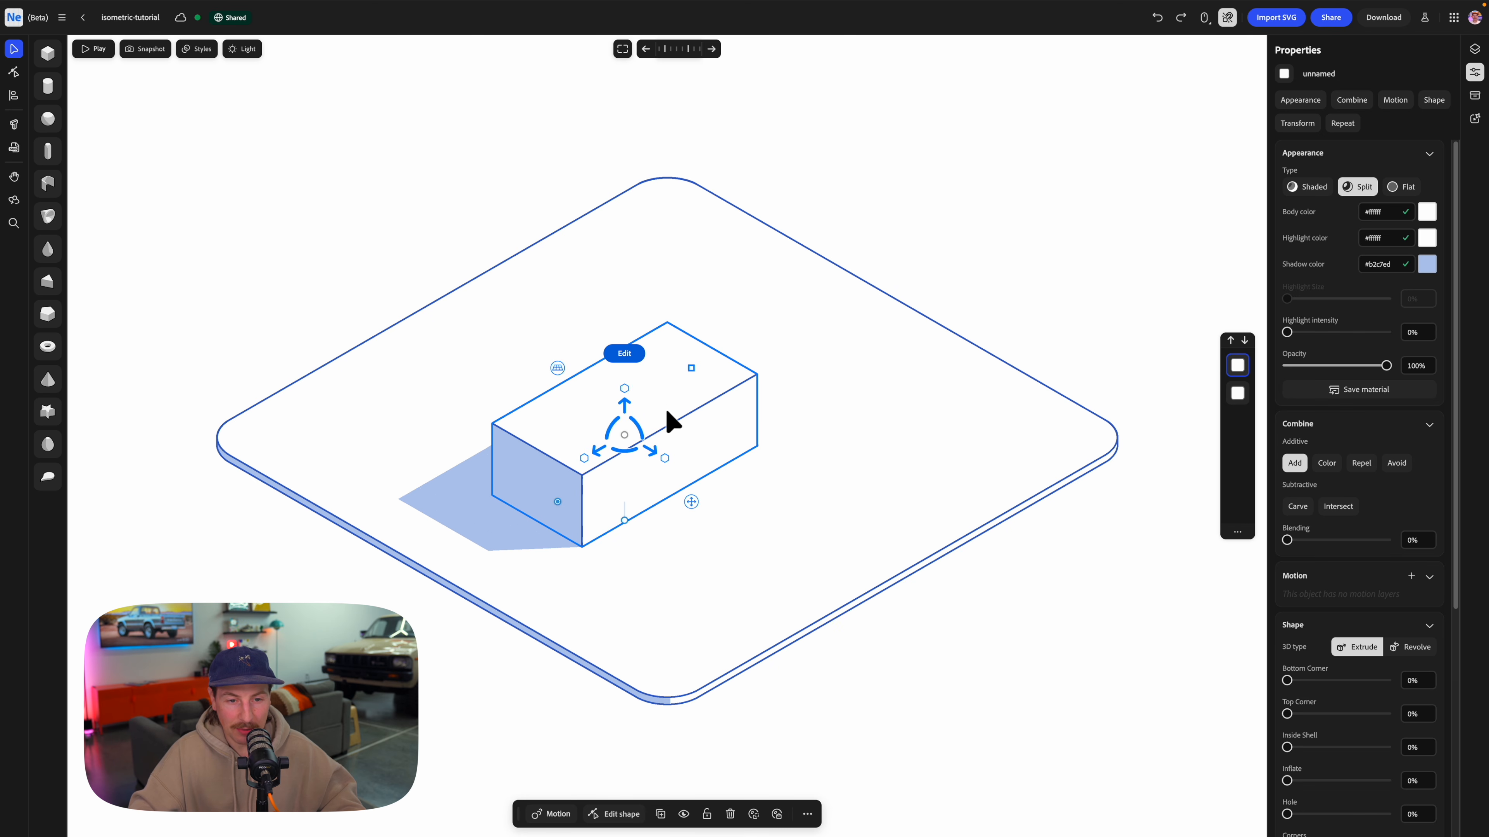
mouse_move(676, 411)
mouse_down()
mouse_move(615, 390)
mouse_move(673, 390)
mouse_move(667, 439)
mouse_up()
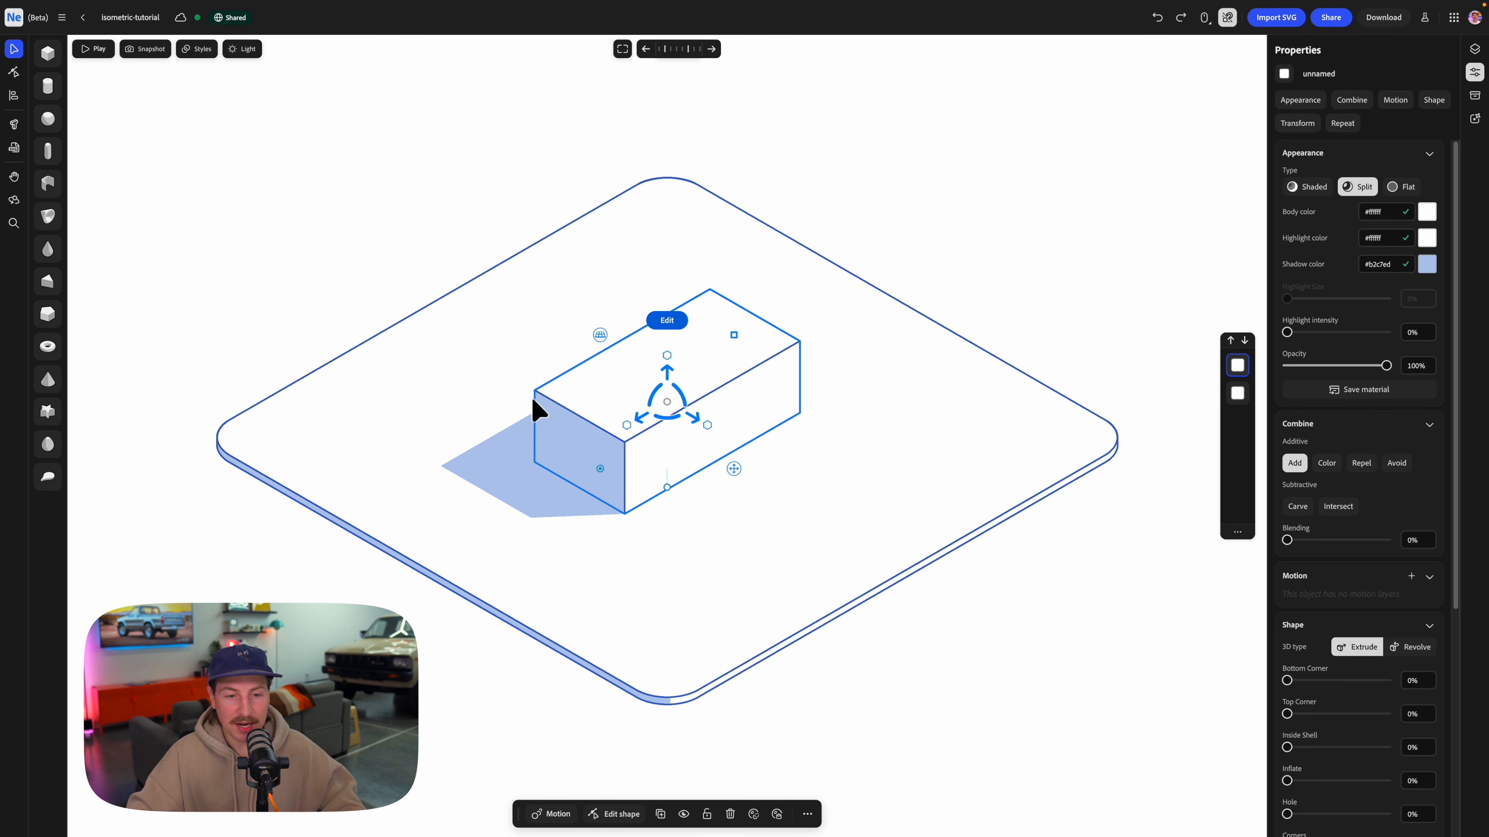
Slightly round the box's four vertical corners and reduce its height a little.
double_click(612, 449)
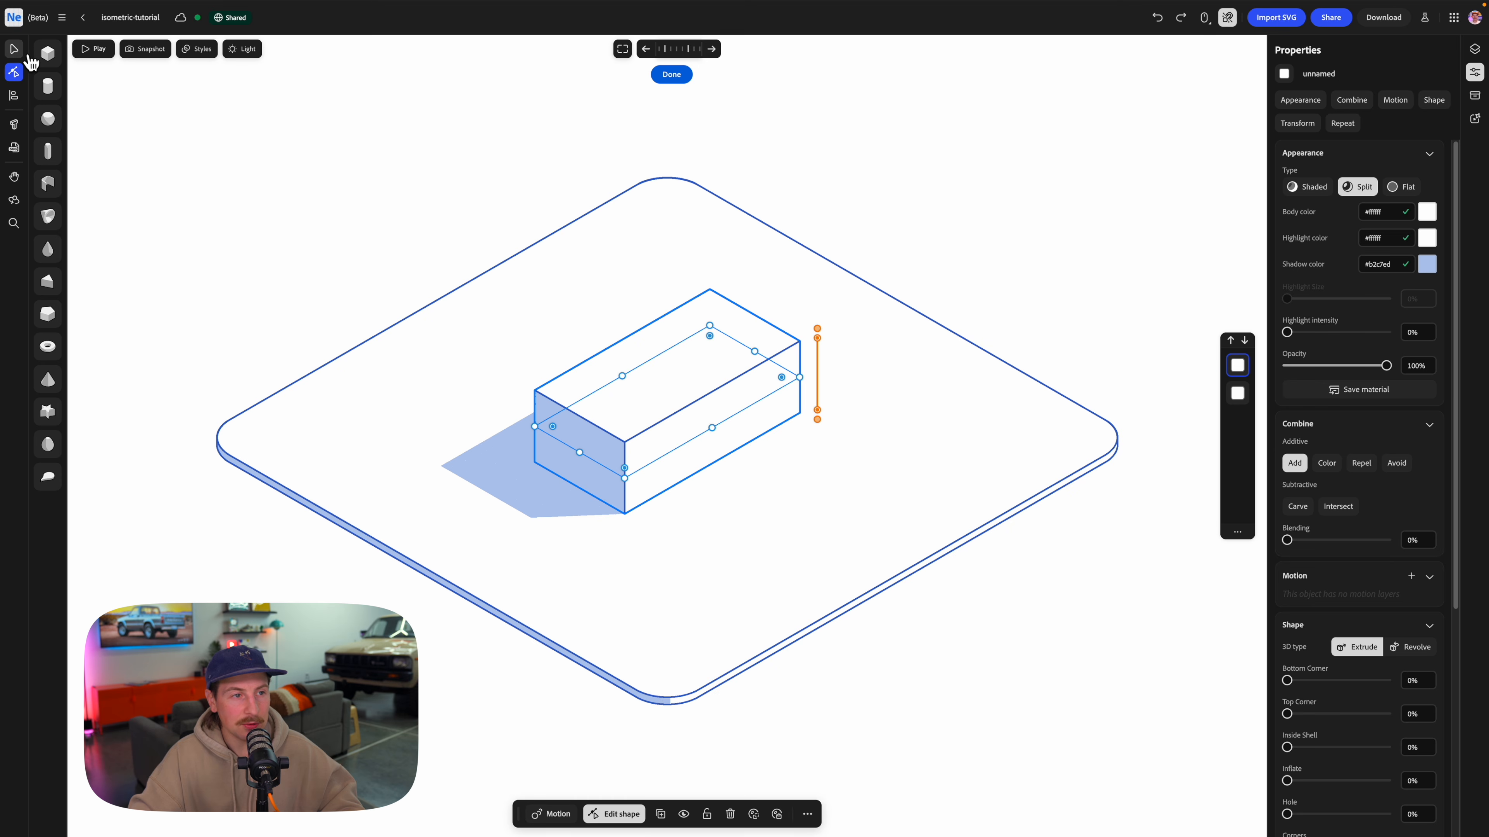
click(15, 51)
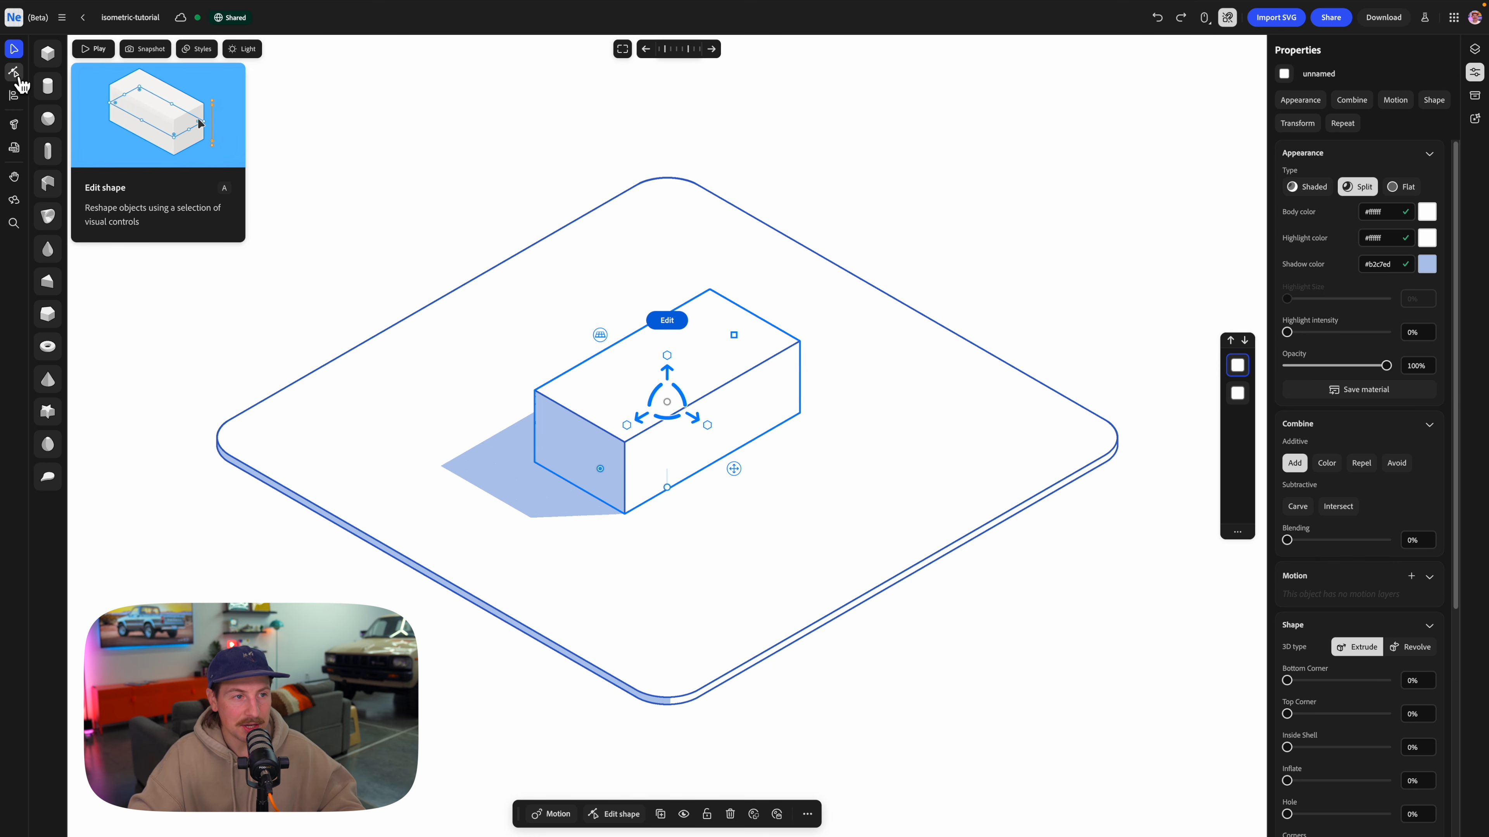
click(15, 74)
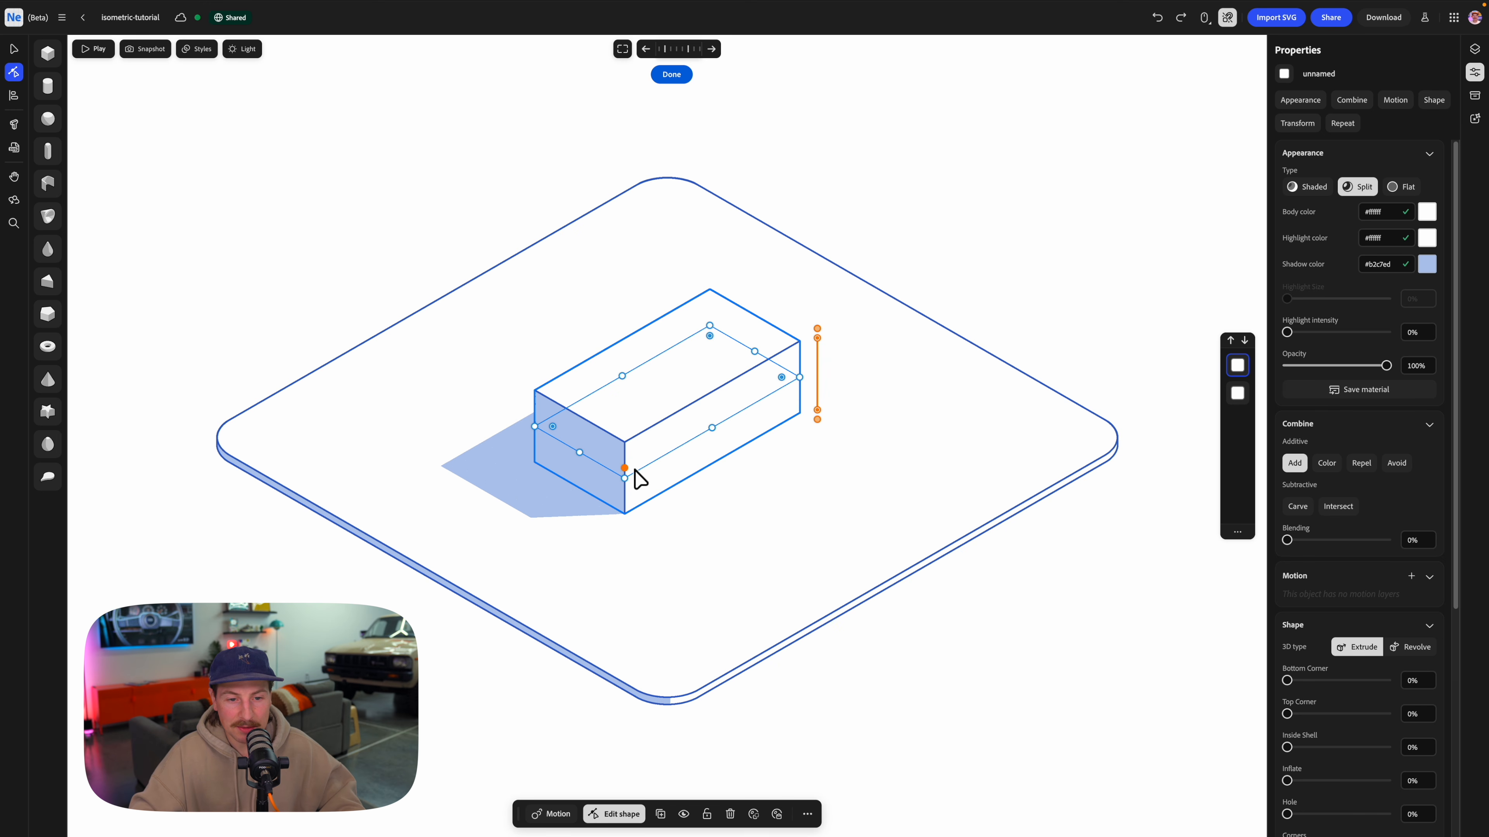
drag(628, 468, 631, 461)
drag(632, 462, 630, 460)
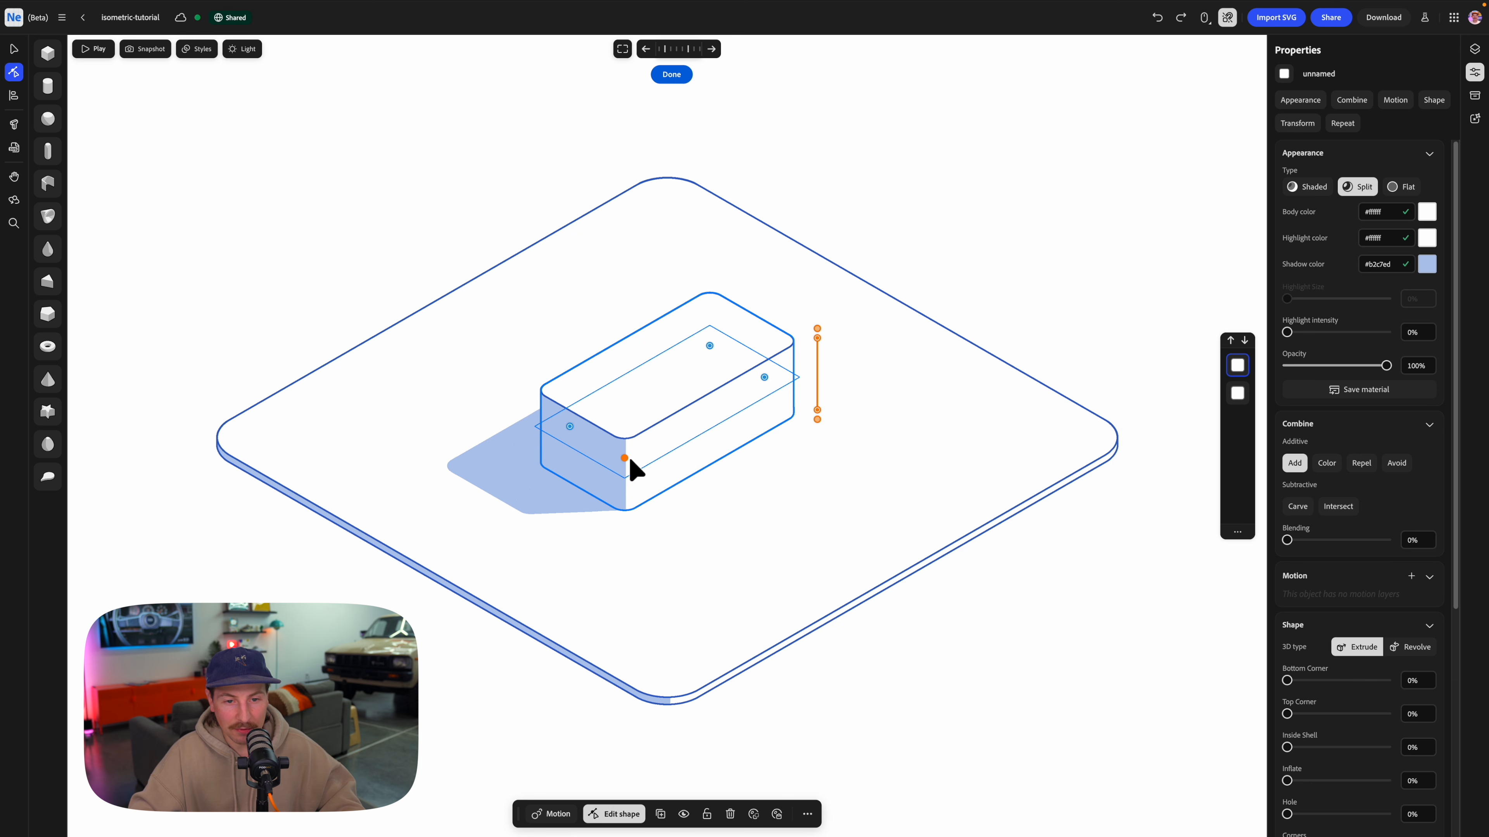
key(Escape)
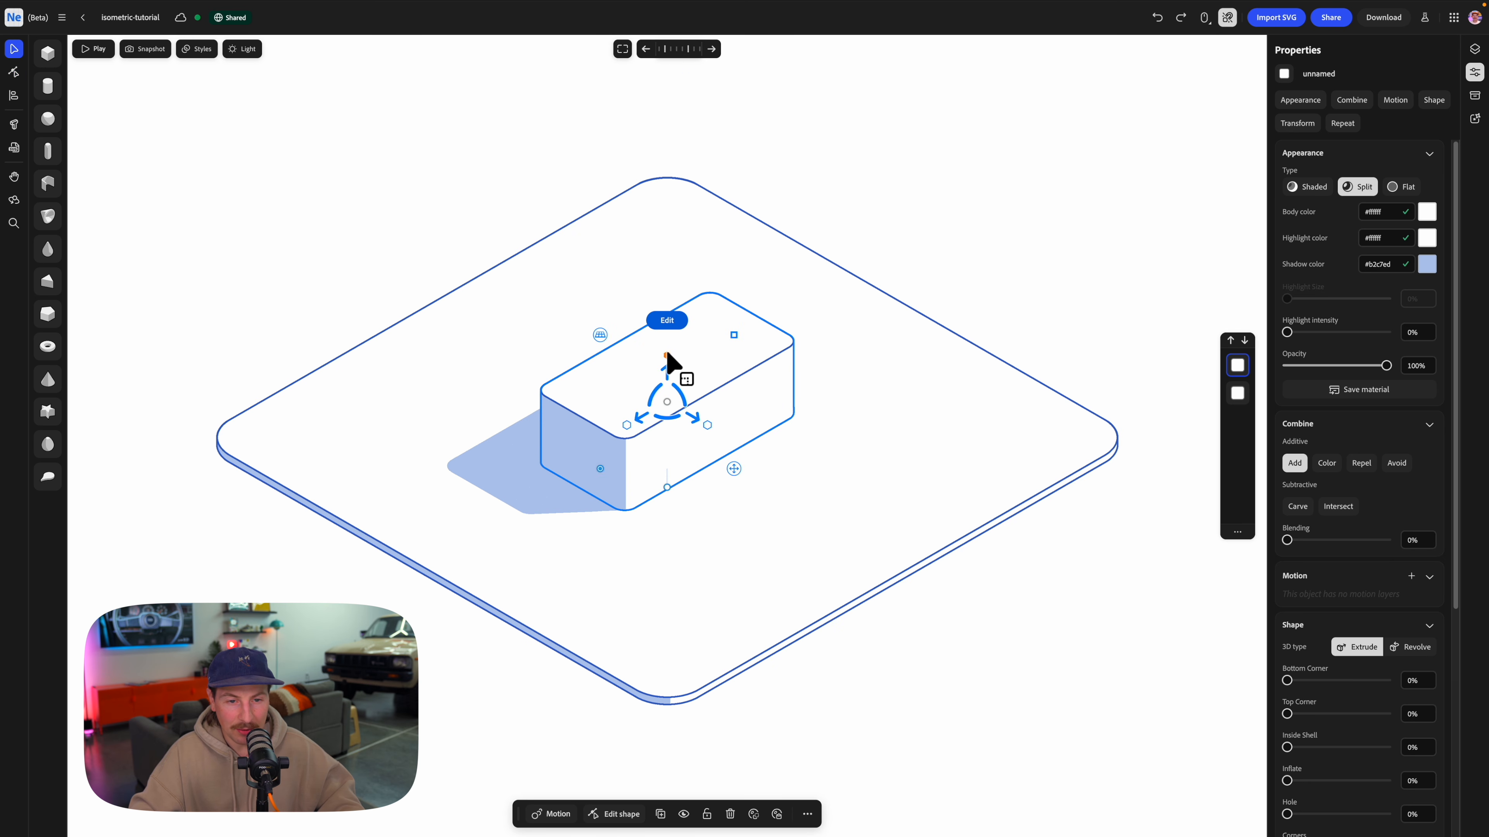
drag(668, 358, 666, 370)
key(Escape)
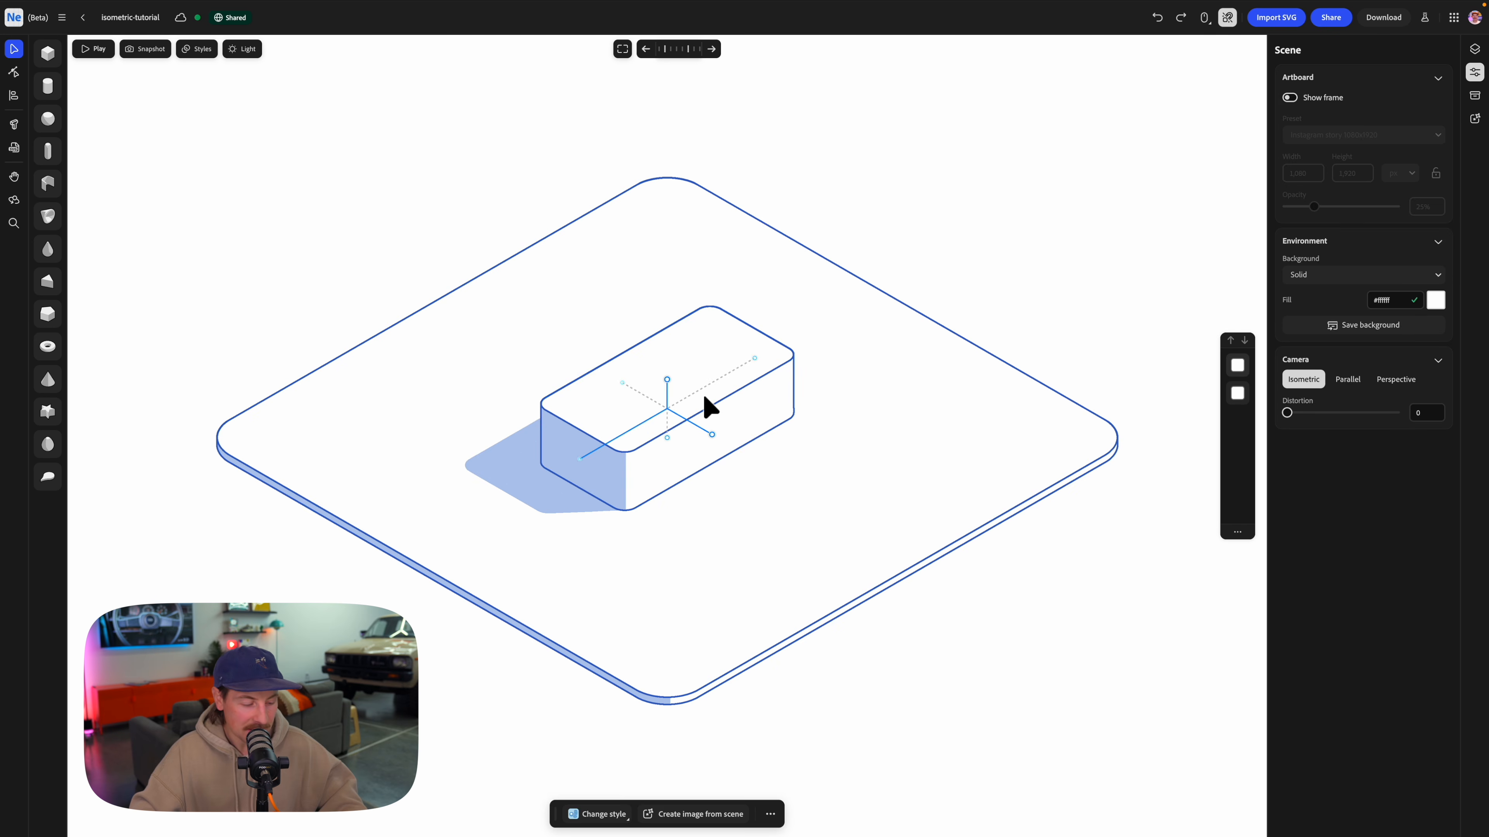
Stack a smaller duplicate on top of the box and add a slightly larger second duplicate around the seam between them.
click(709, 396)
key(ctrl+d)
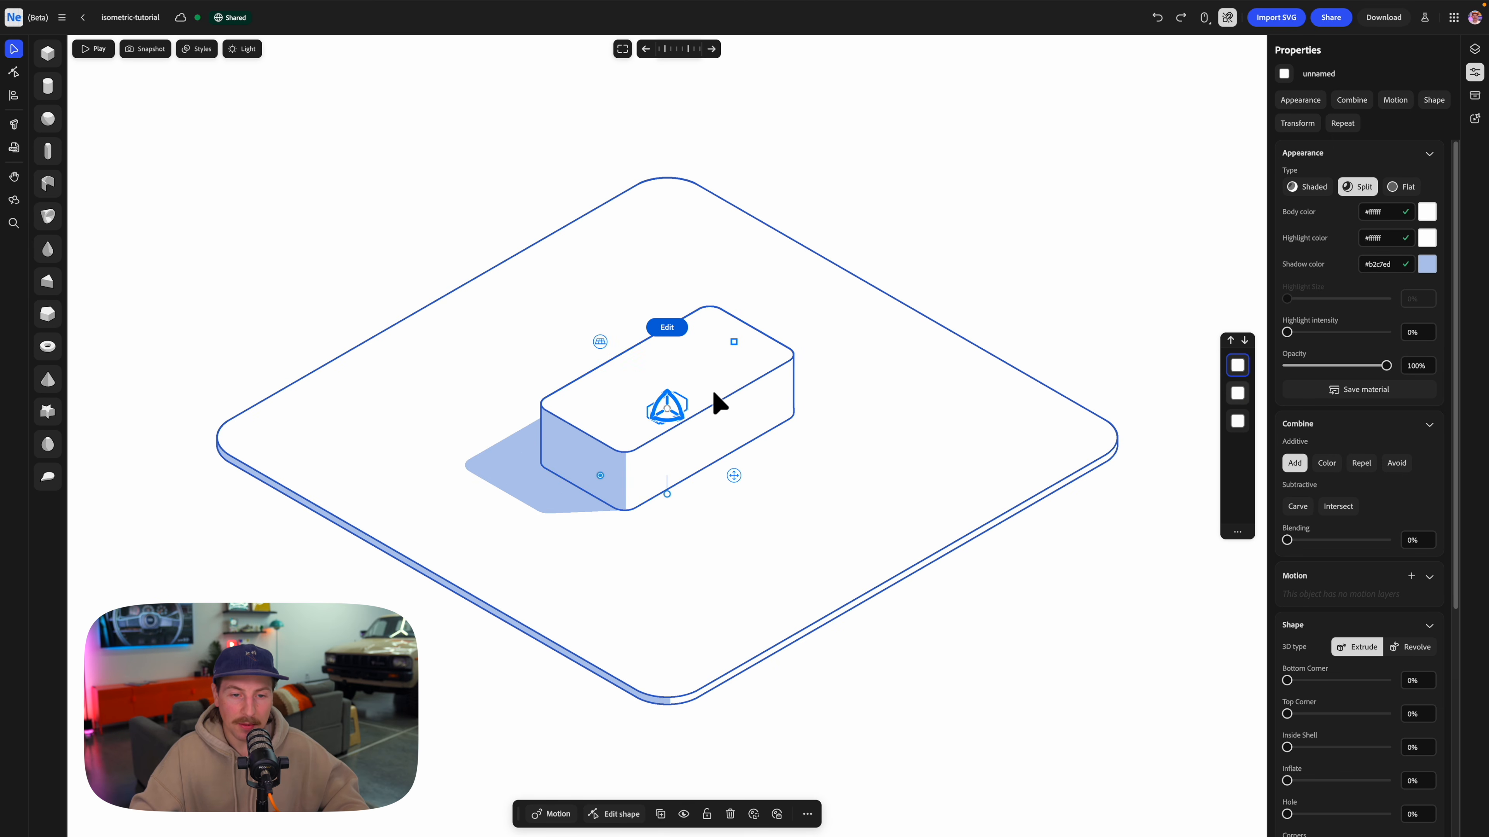
drag(734, 342, 734, 309)
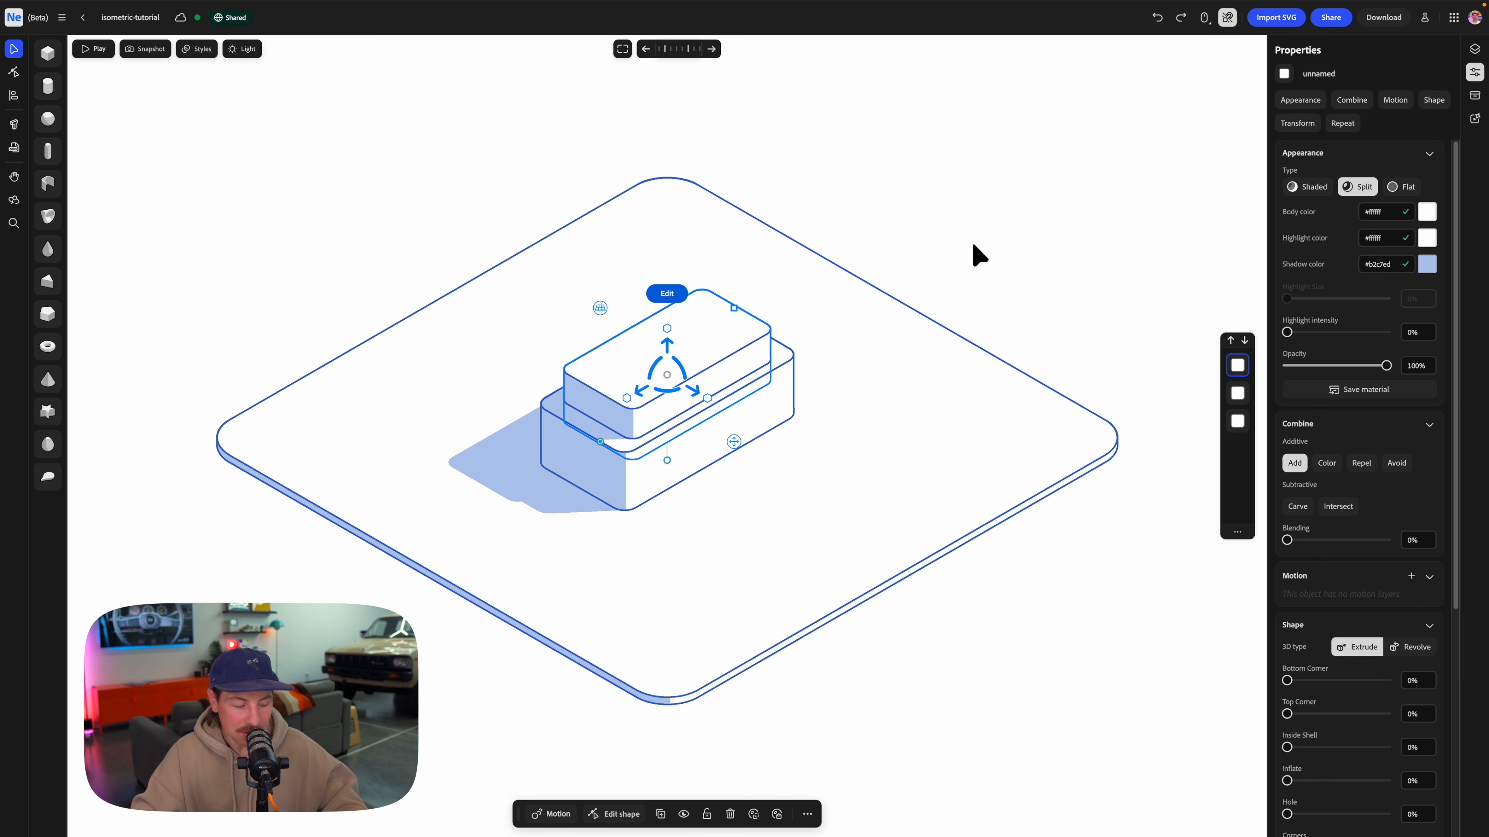
key(super+d)
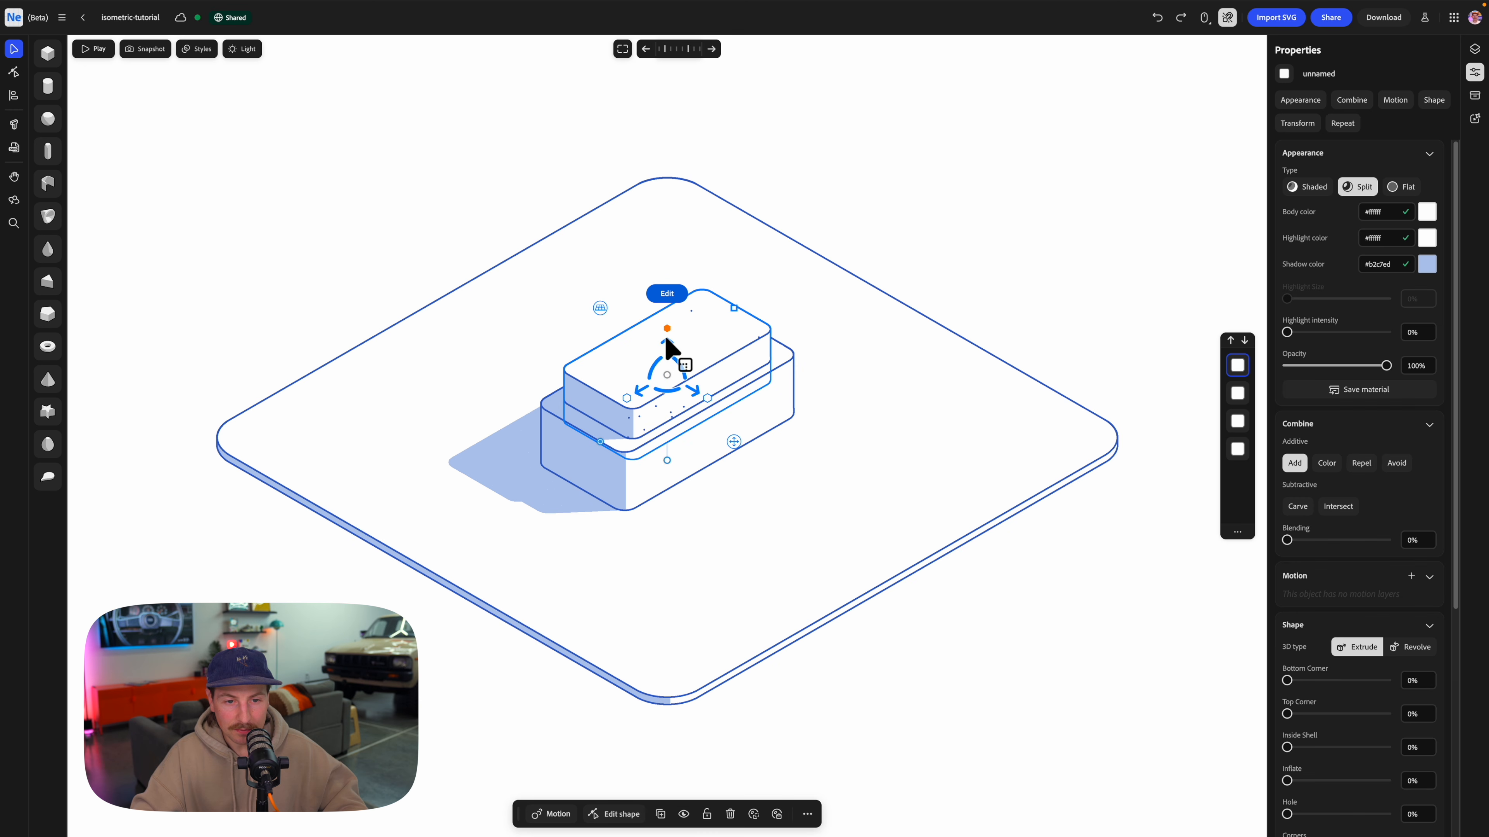
drag(734, 309, 668, 380)
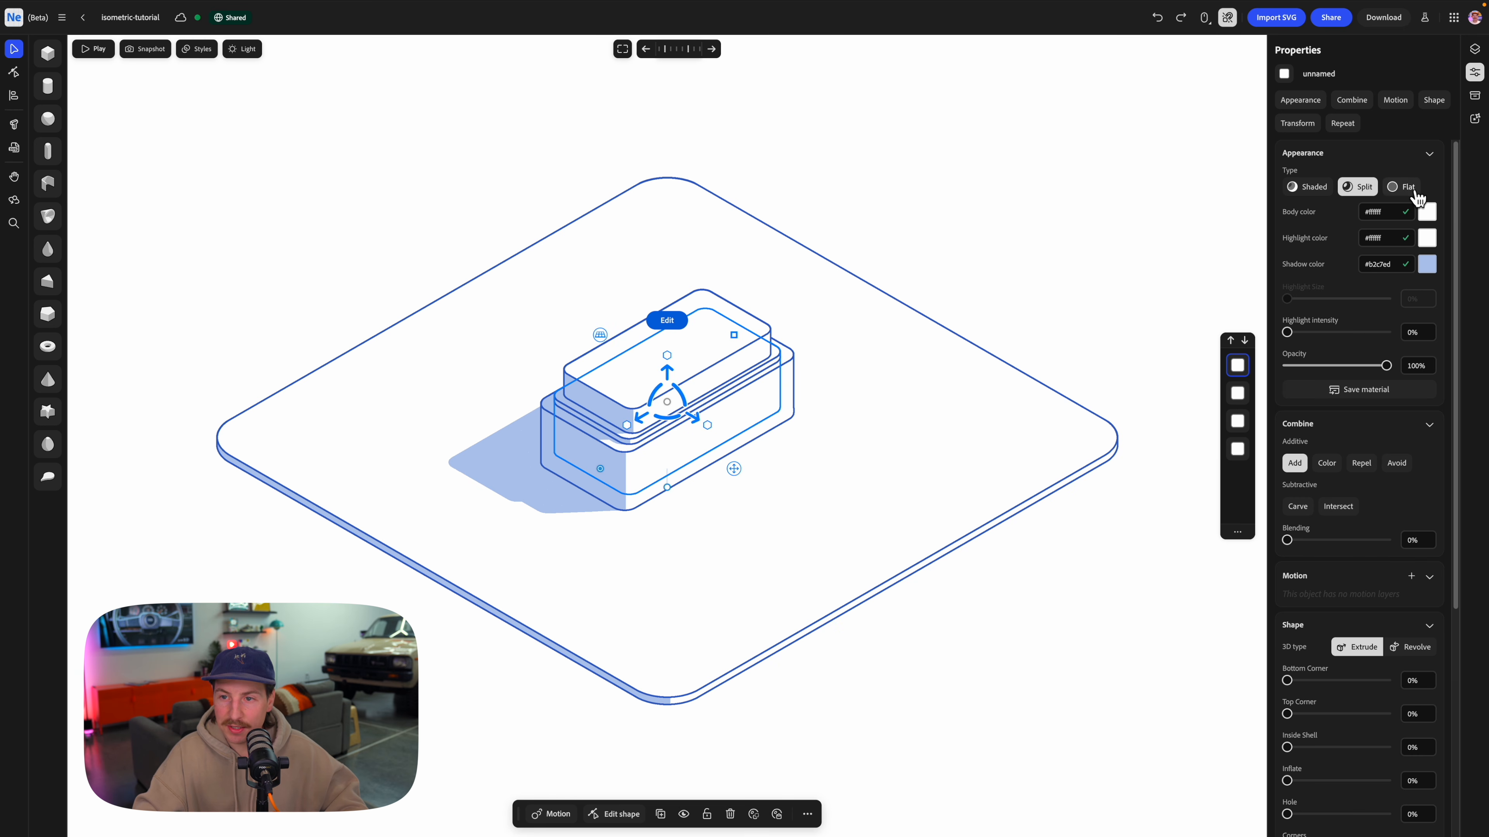
Give the middle duplicate the Flat appearance type and sample the outline blue #2b62c9 as its color.
click(1405, 188)
click(1430, 214)
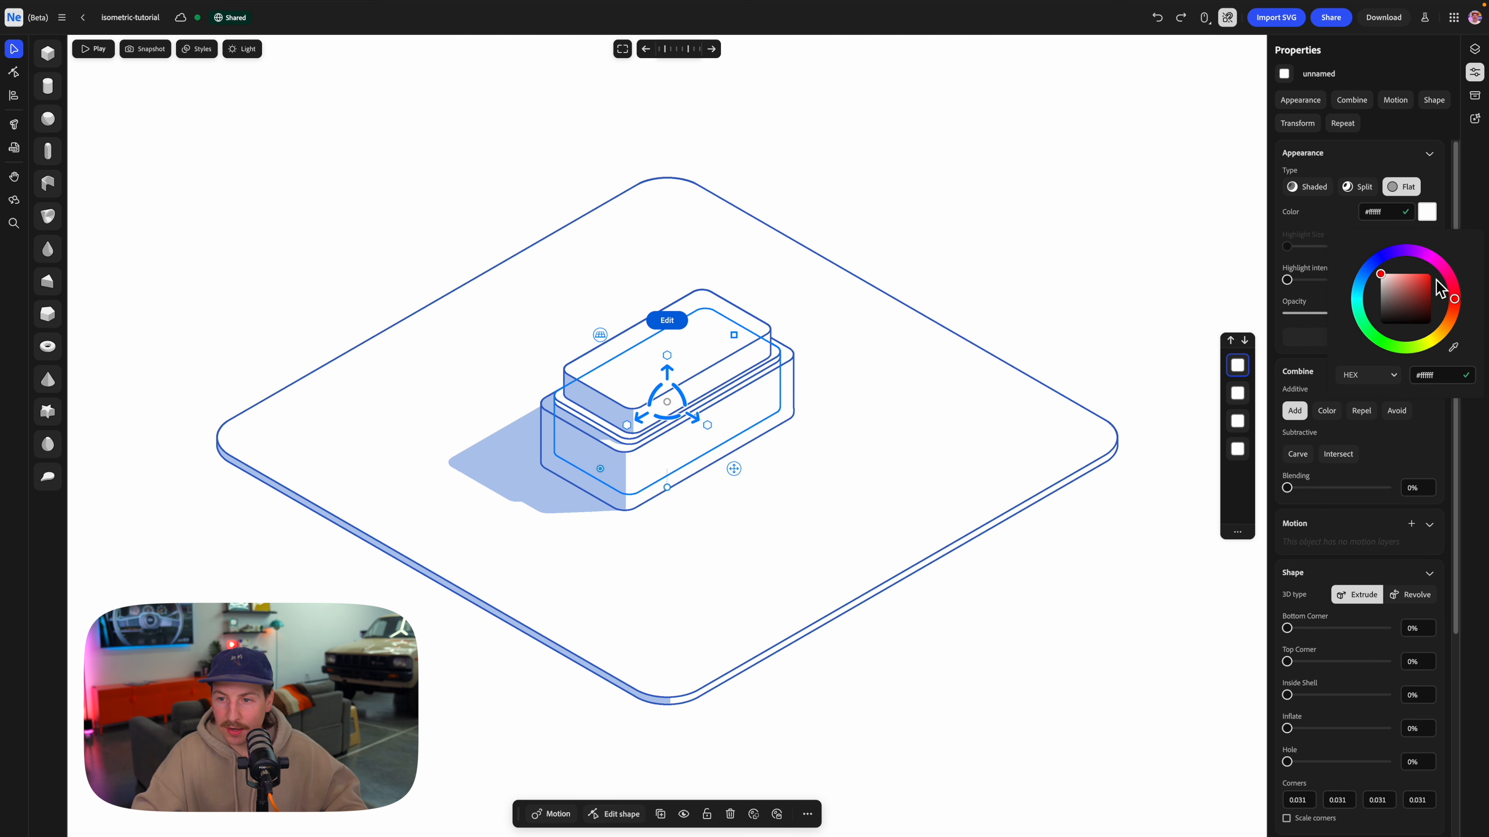
click(1455, 349)
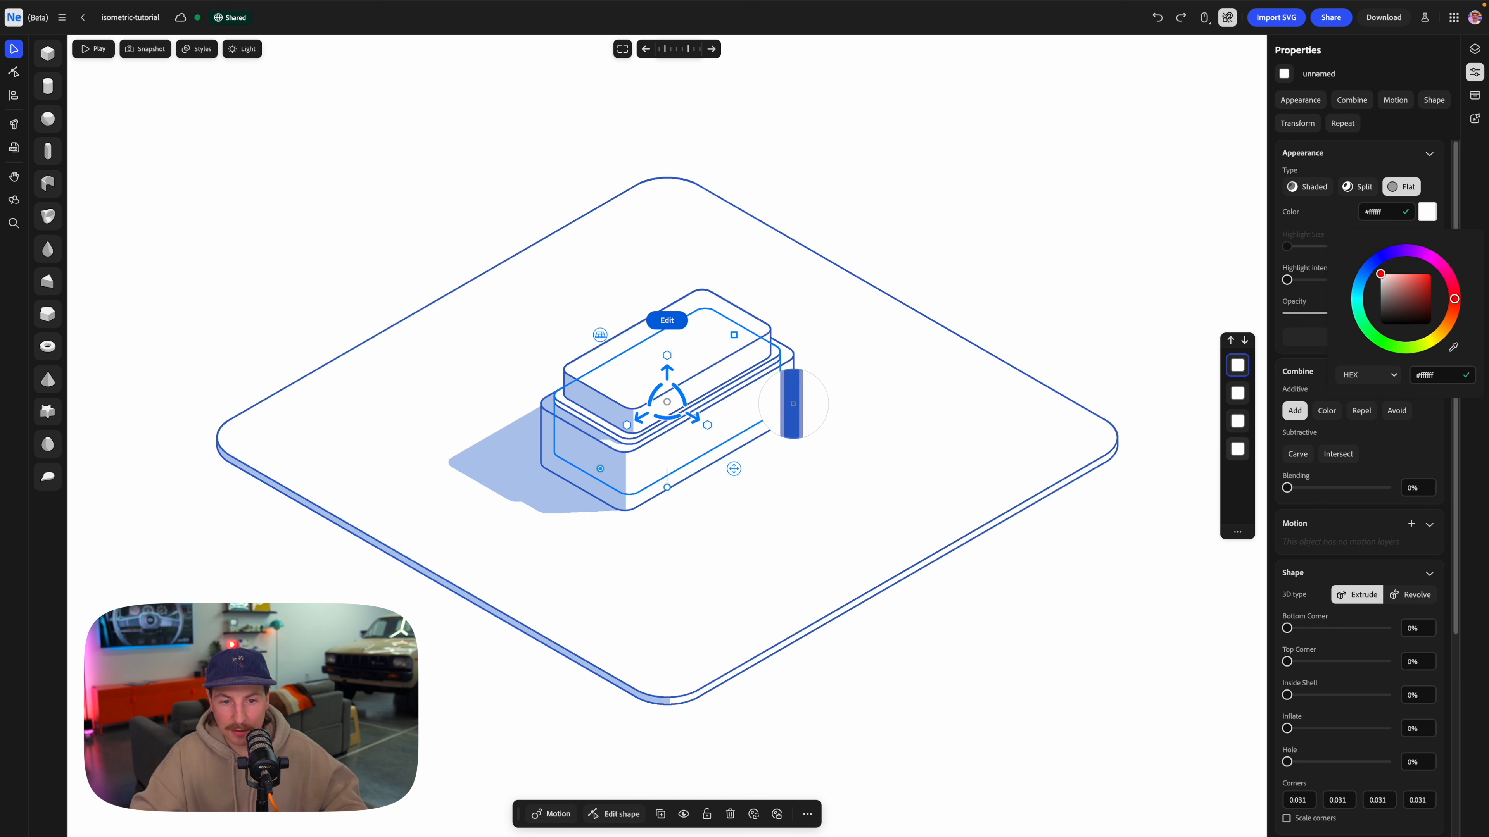
click(794, 404)
Set the blue duplicate's combine mode to Color and order it below the top box so it tints only the lower box.
click(1330, 446)
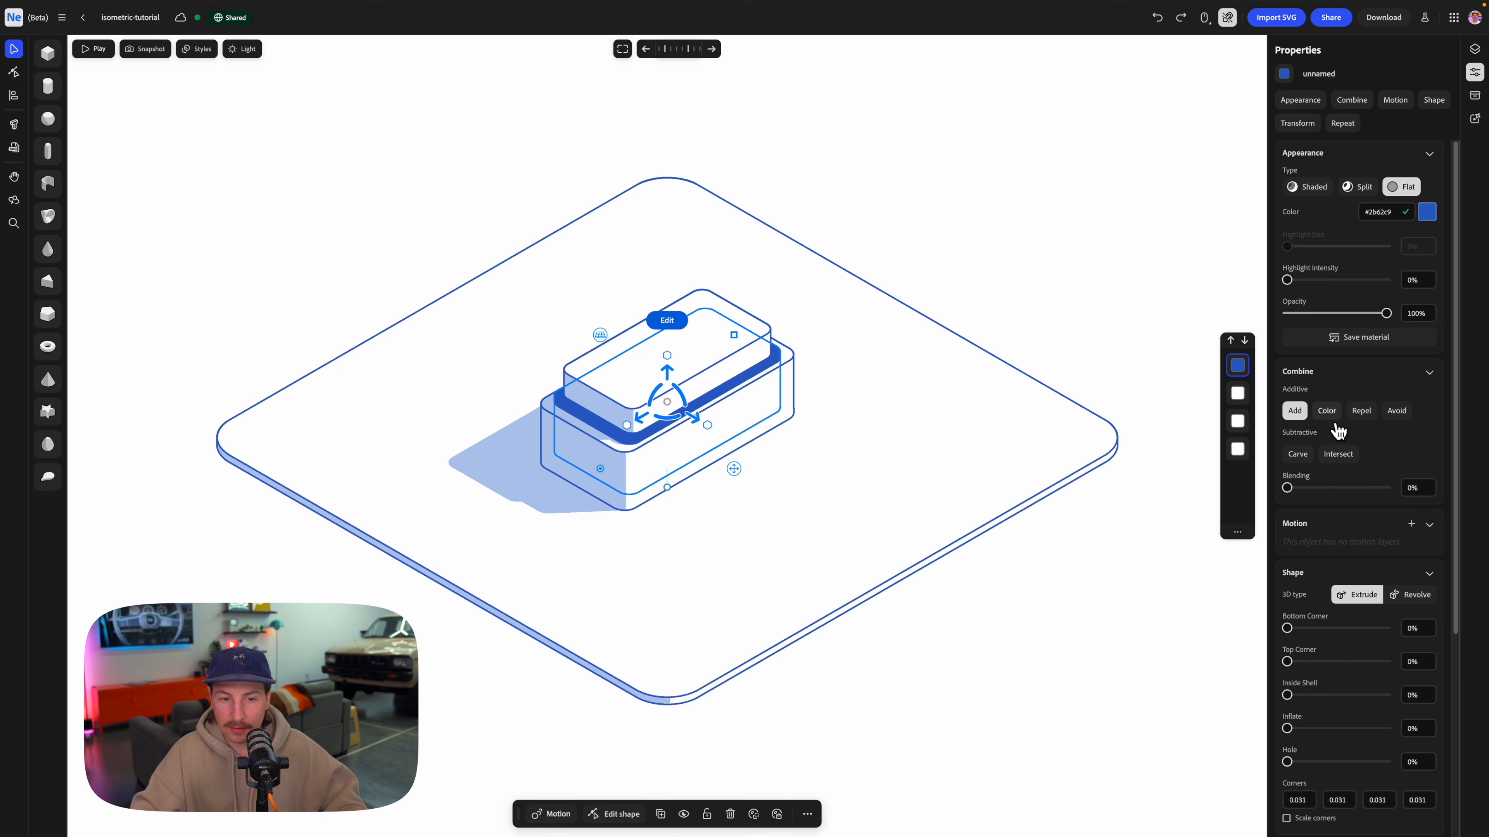
click(1335, 421)
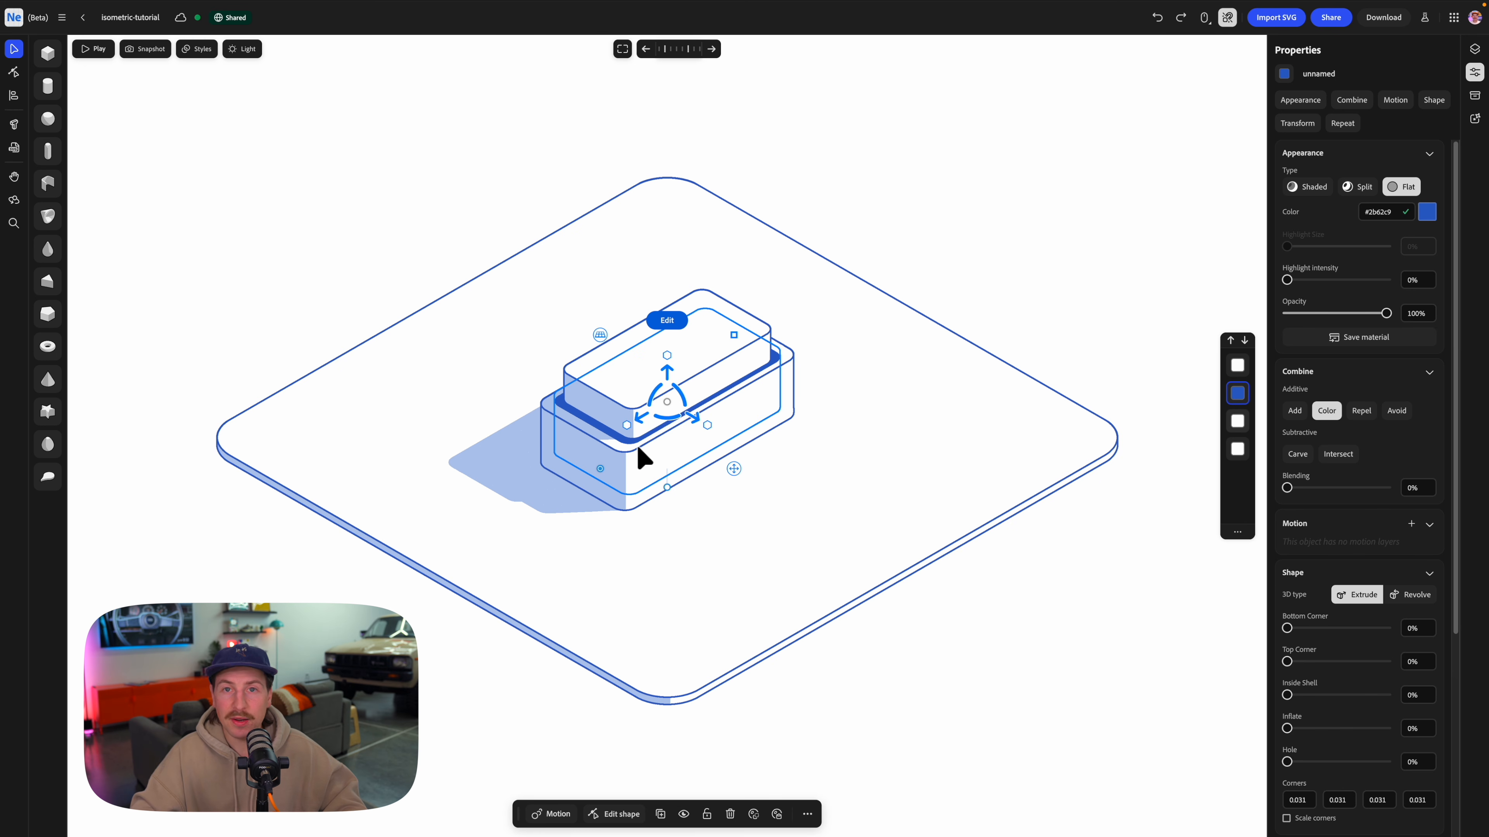
key(Escape)
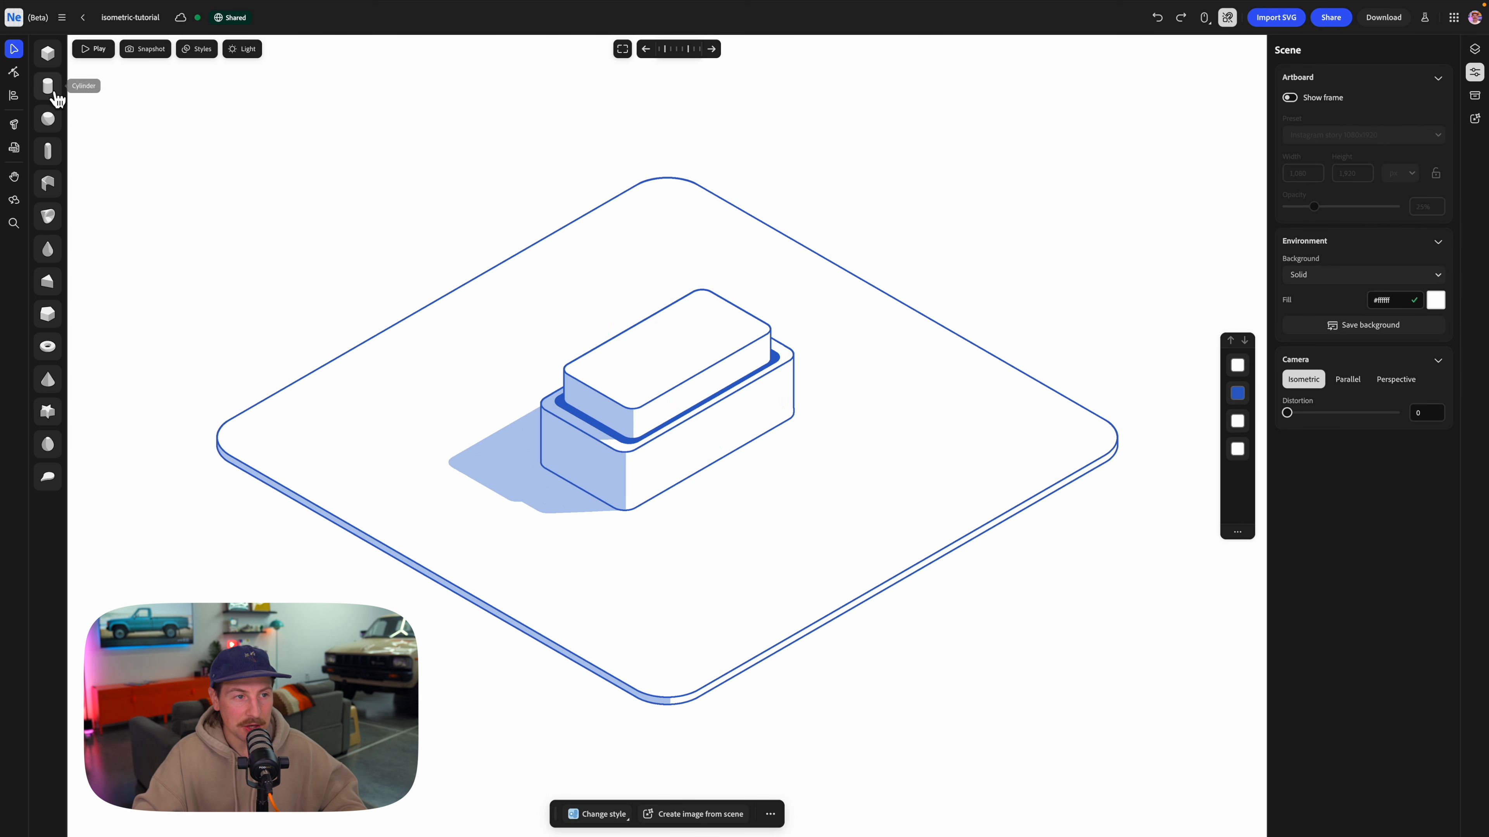
Add a new box, shrink it, and embed it partly in the shaded end face of the lower box.
drag(55, 69, 586, 470)
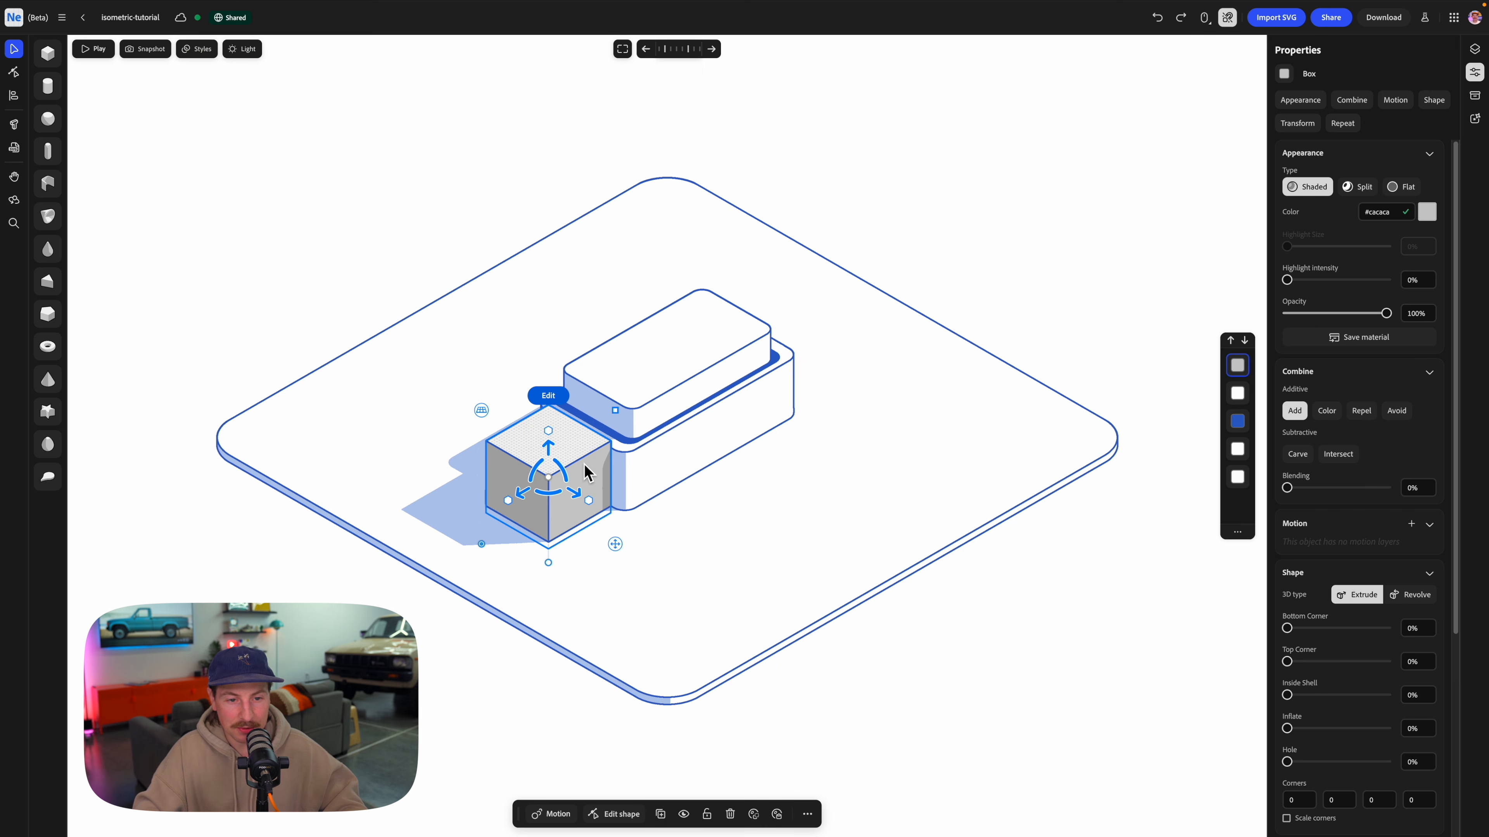
drag(613, 413, 581, 449)
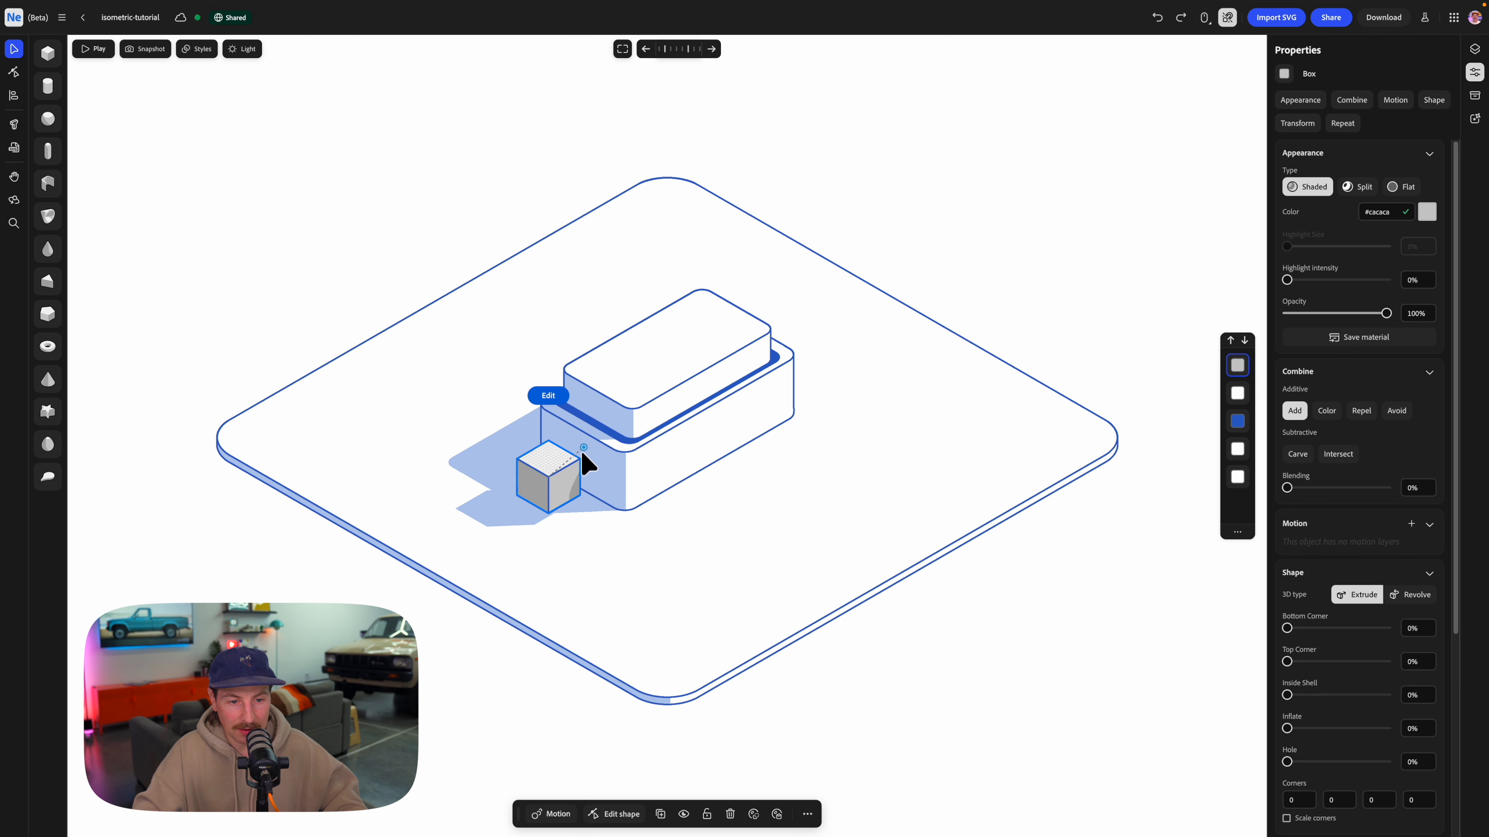
drag(544, 501, 560, 493)
drag(573, 419, 580, 454)
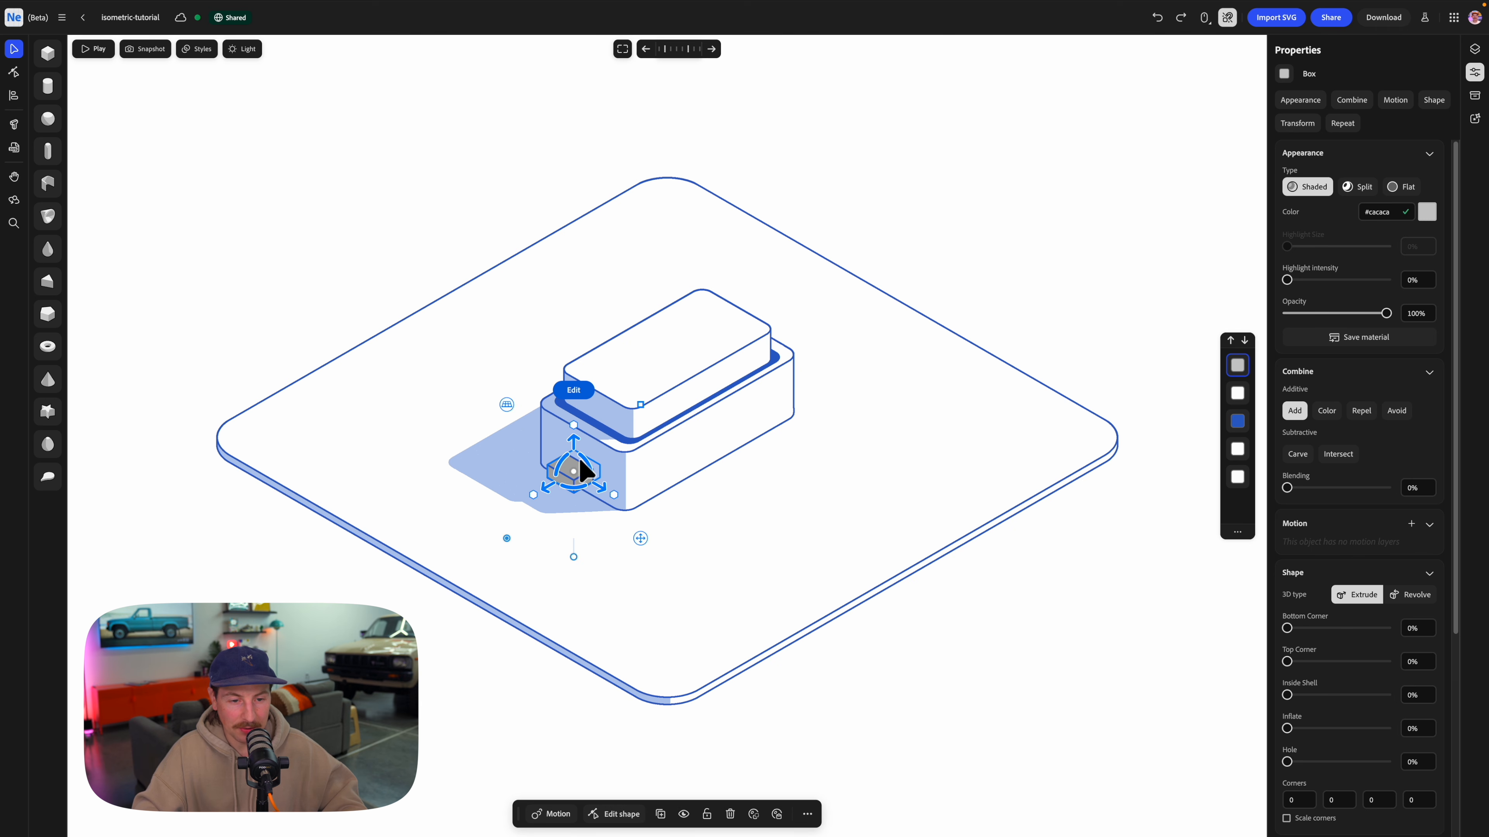
Round the small box's corners to 0.017 for a pill-shaped profile and move it deeper into the shaded end face.
scroll(580, 528, up, 5)
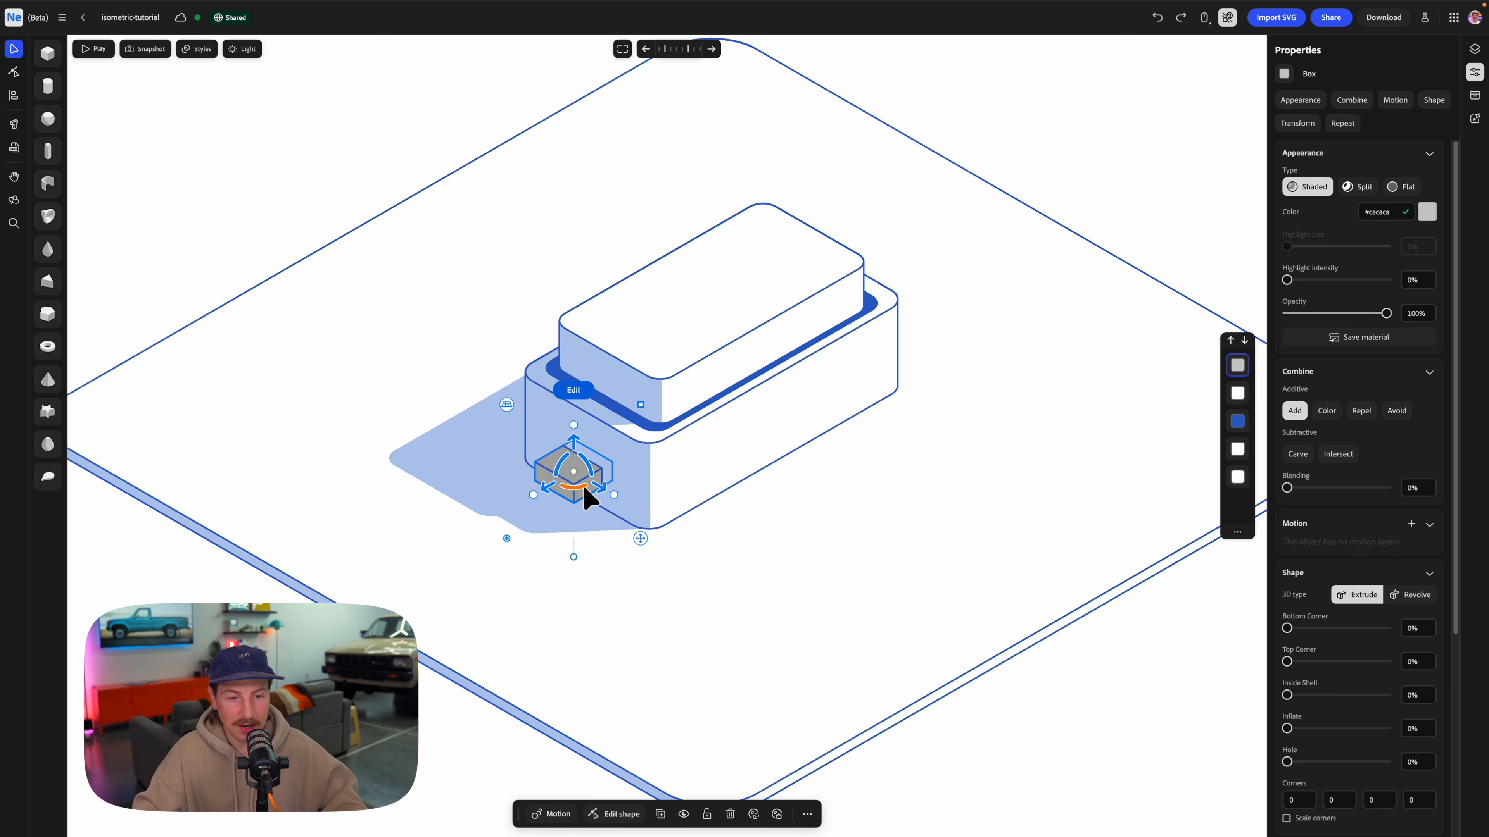
scroll(586, 497, up, 2)
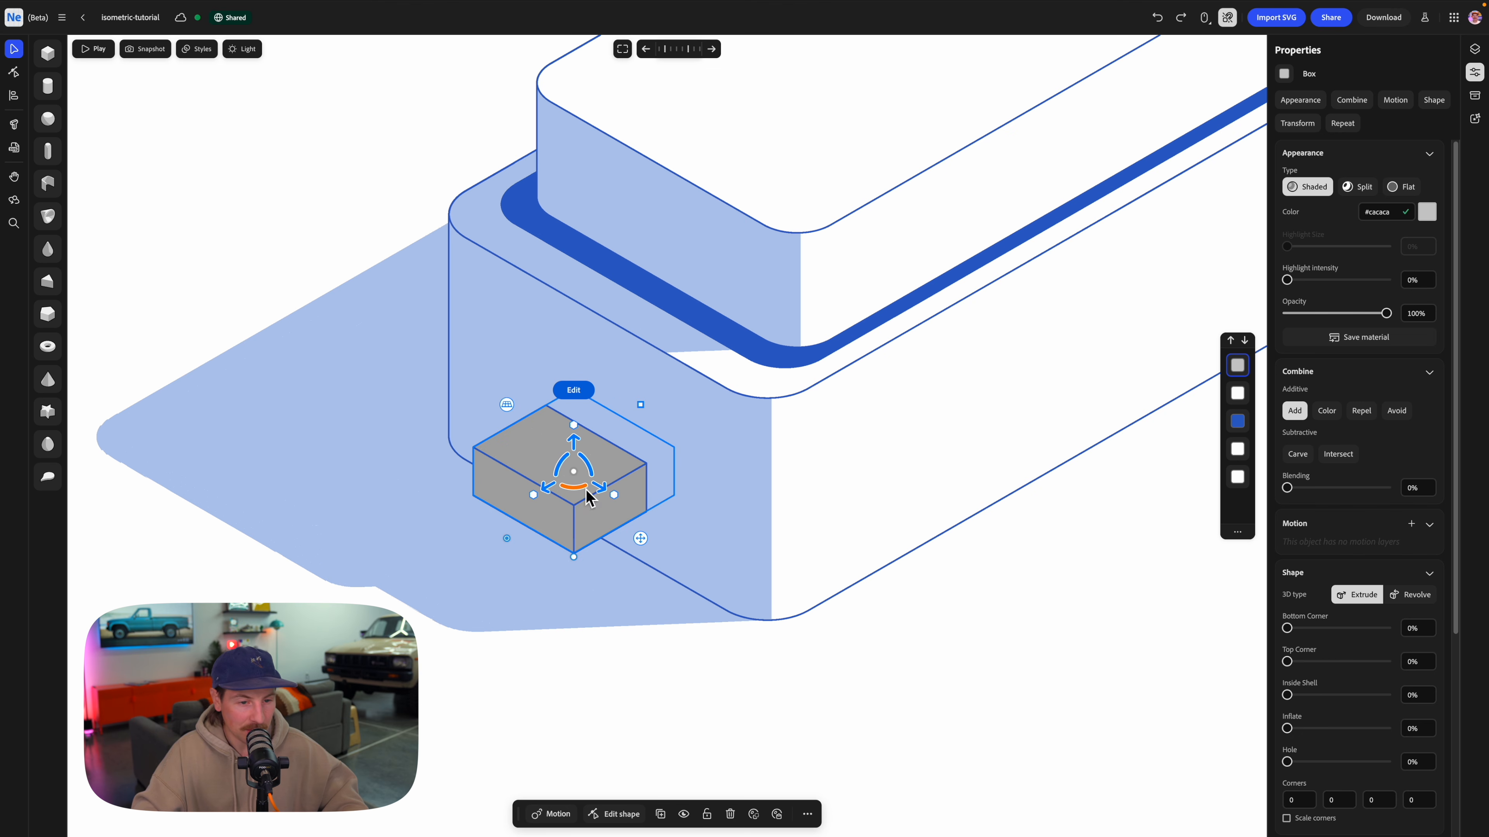
double_click(576, 500)
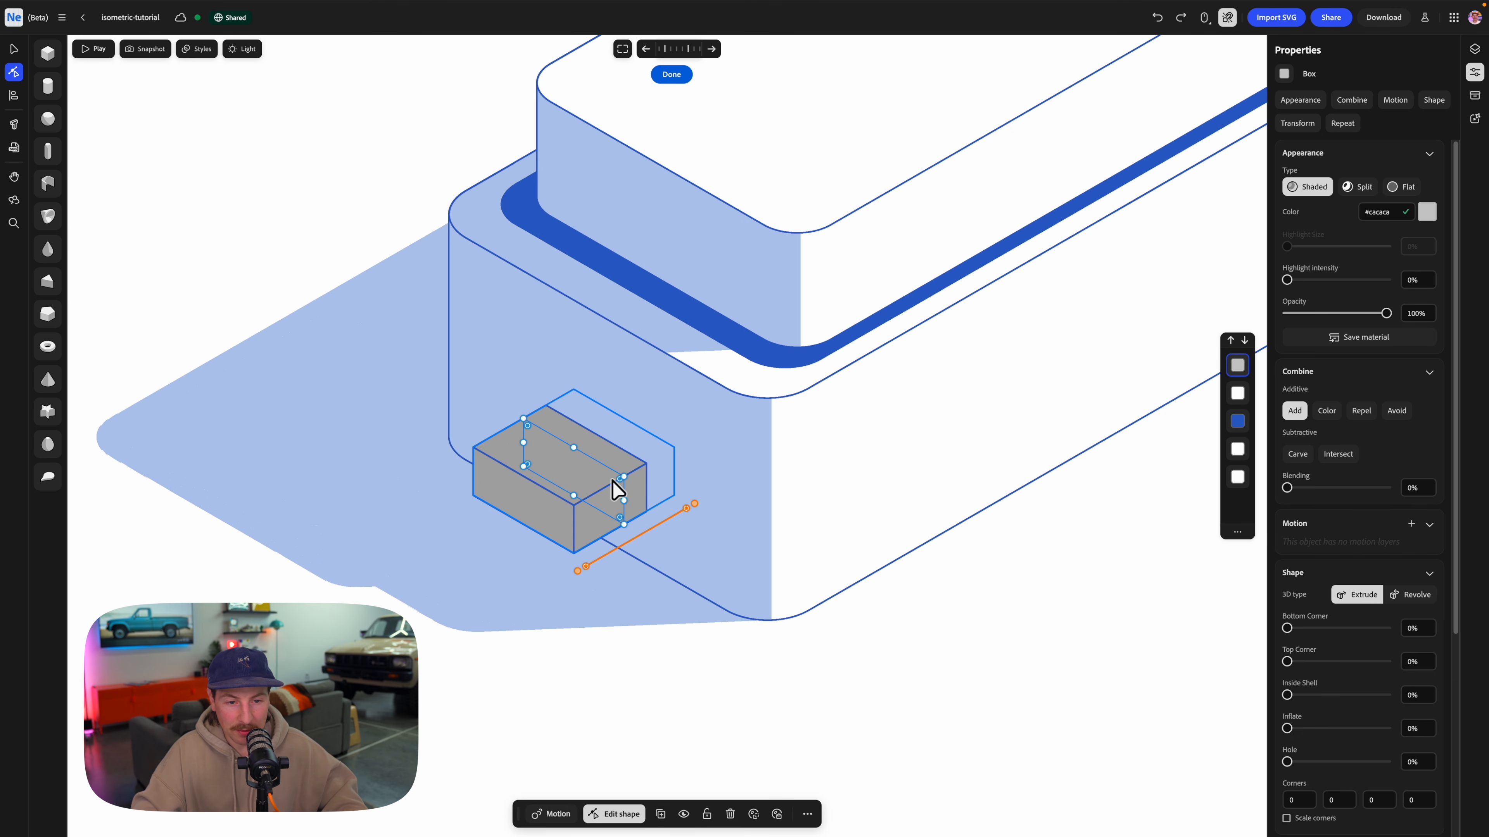
mouse_move(620, 481)
mouse_down()
mouse_move(564, 511)
mouse_move(557, 489)
mouse_move(606, 485)
mouse_up()
key(Escape)
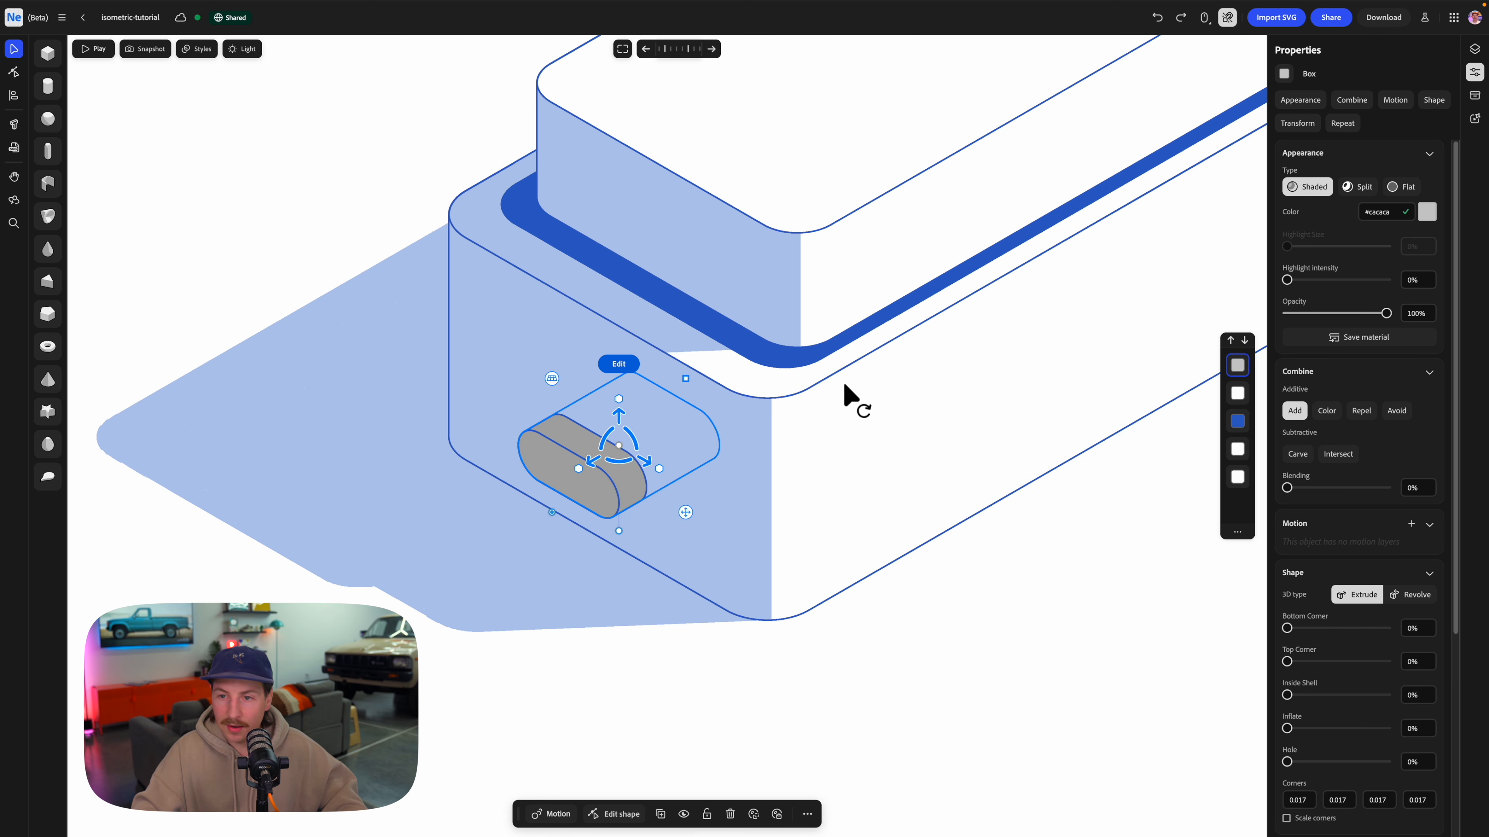
Make the pill shape Flat with the sampled blue #2b62c9 and set its combine mode to Color.
click(1421, 187)
click(1428, 213)
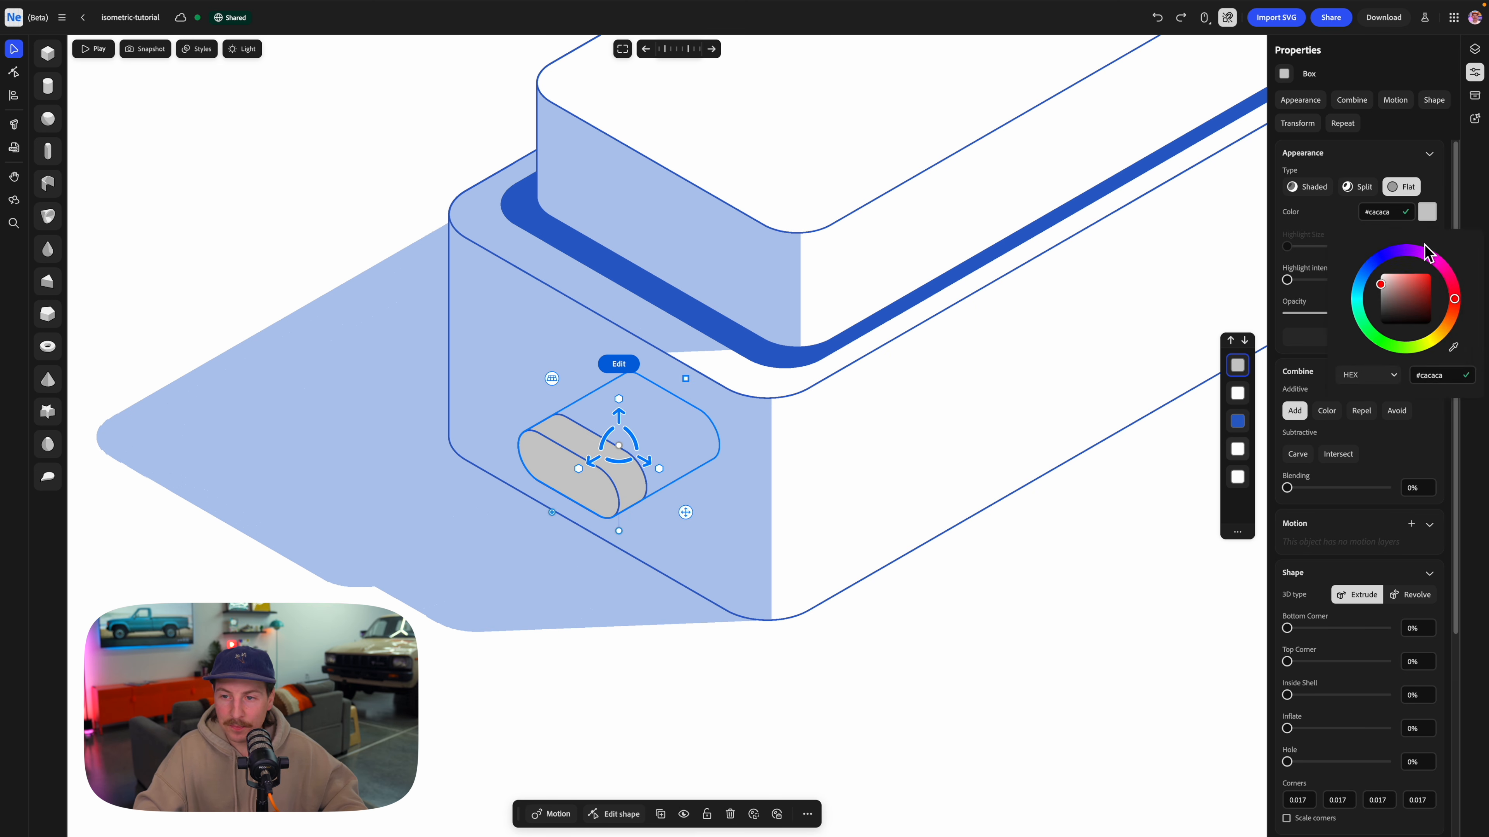
click(1454, 348)
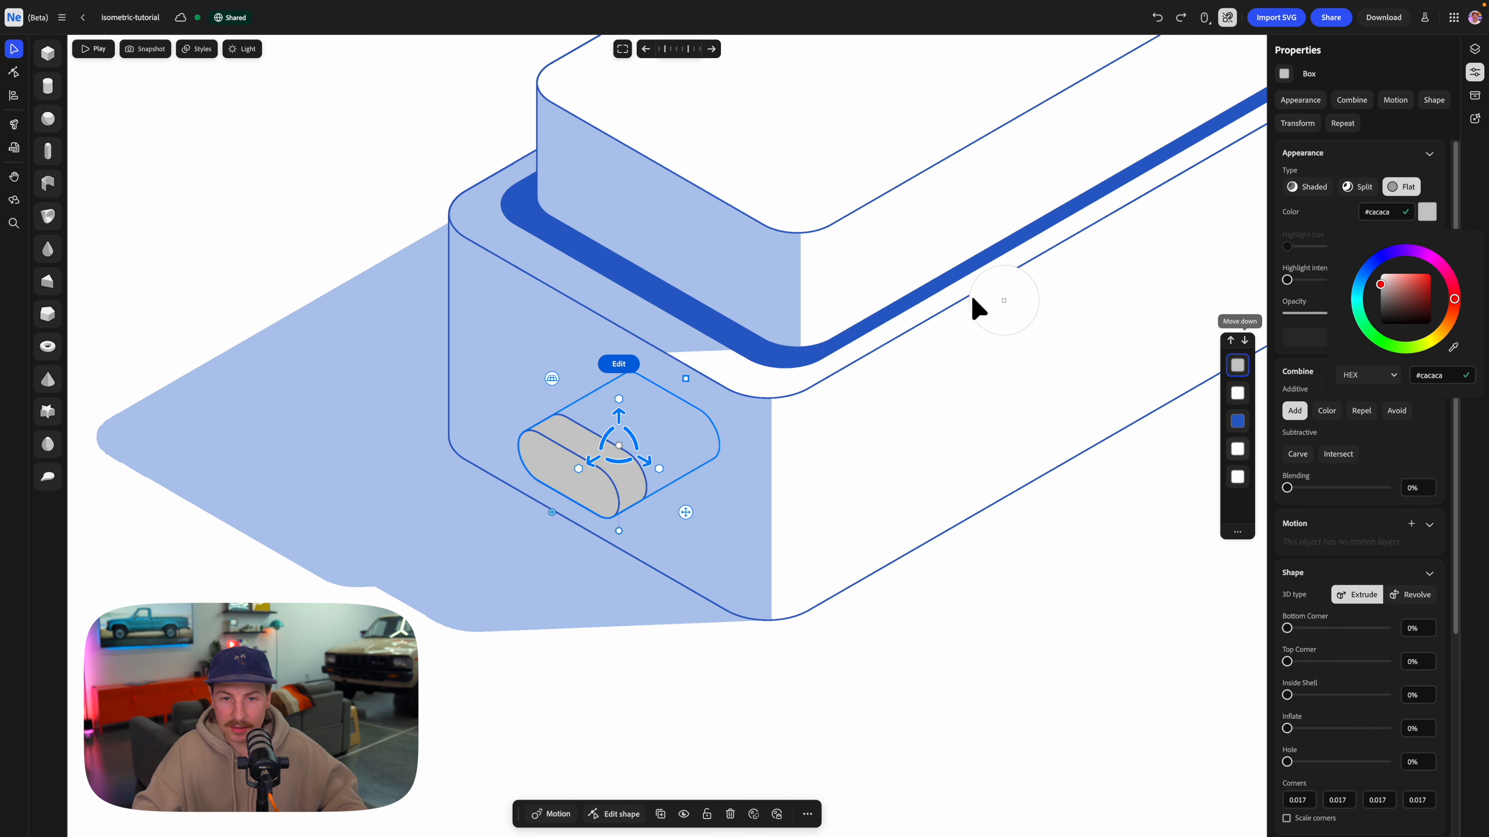
click(938, 291)
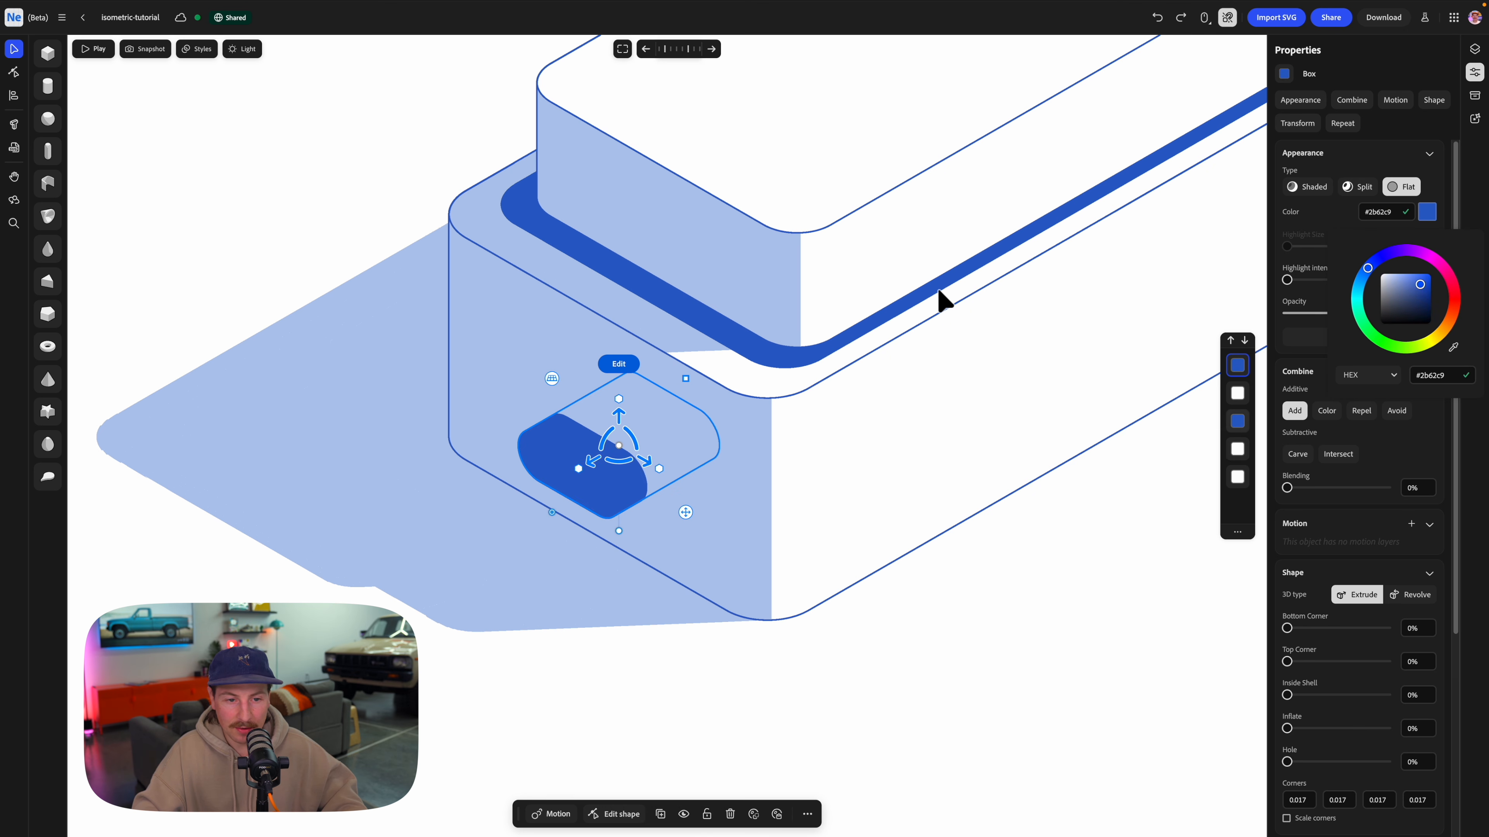
click(1340, 417)
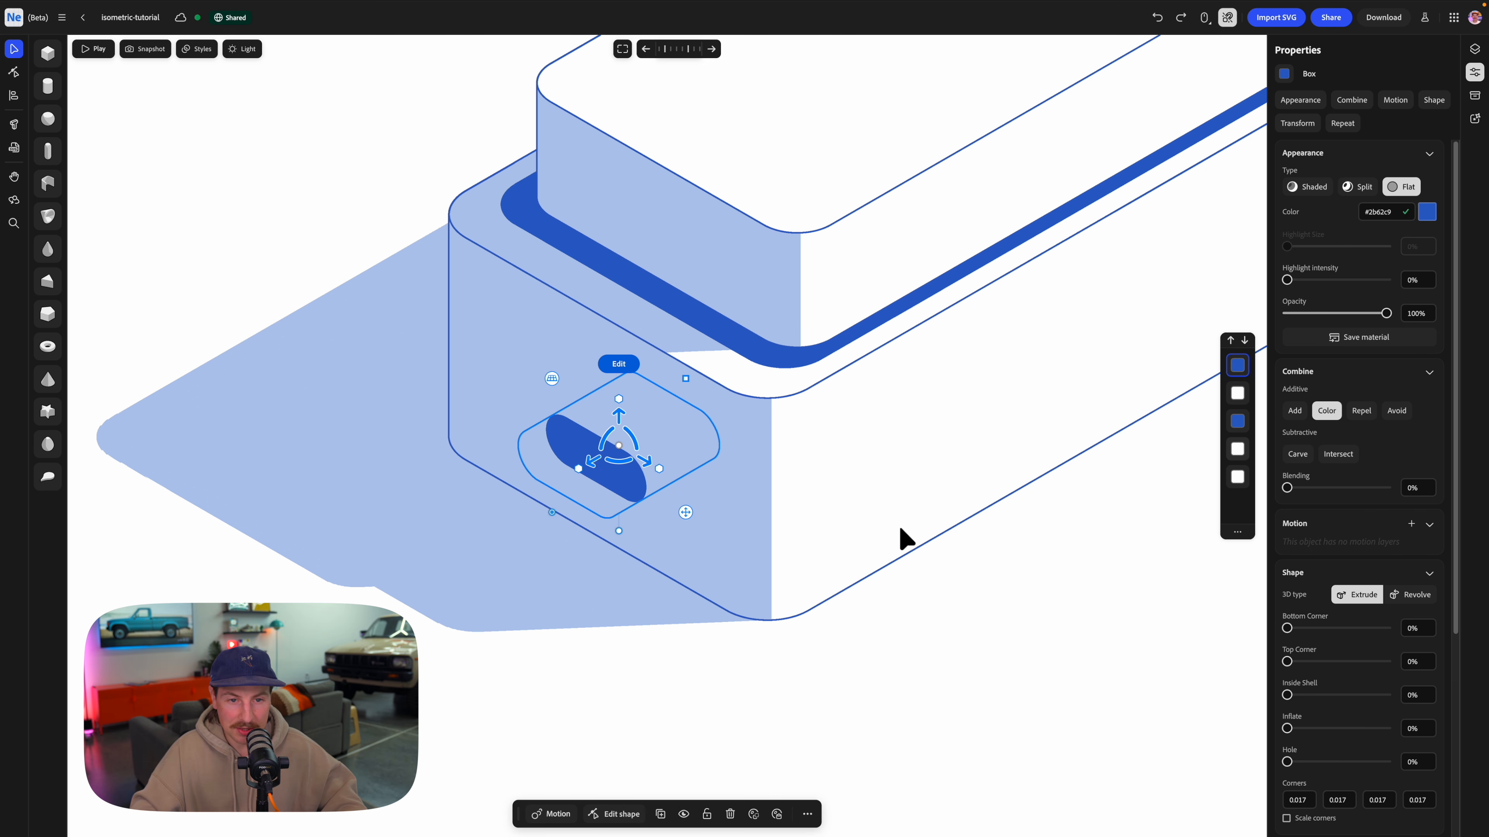
Copy the blue pill to the lower box's long side as two small round dots placed side by side.
scroll(885, 498, down, 6)
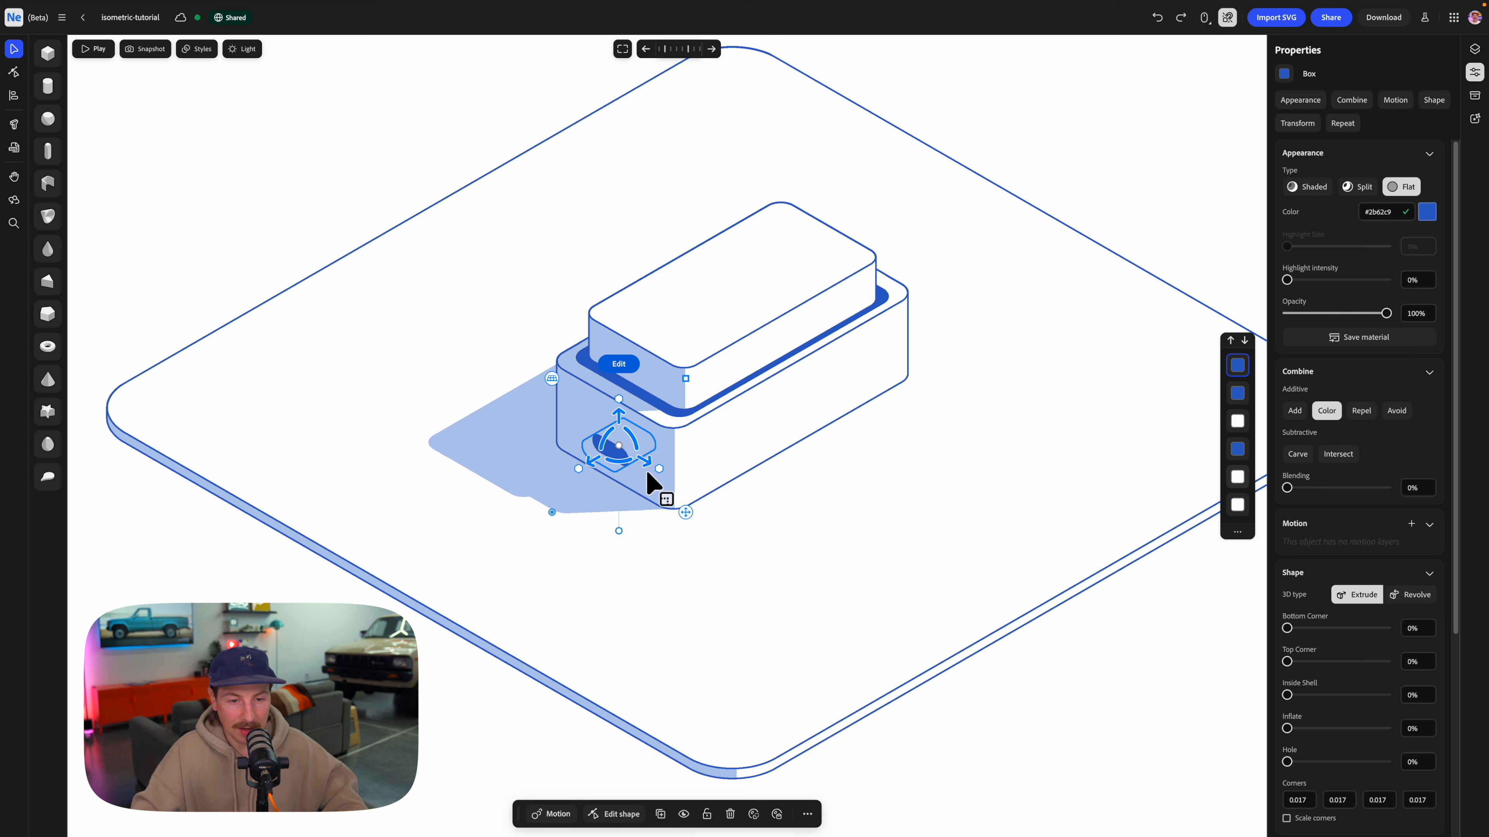
drag(617, 469, 881, 379)
double_click(853, 387)
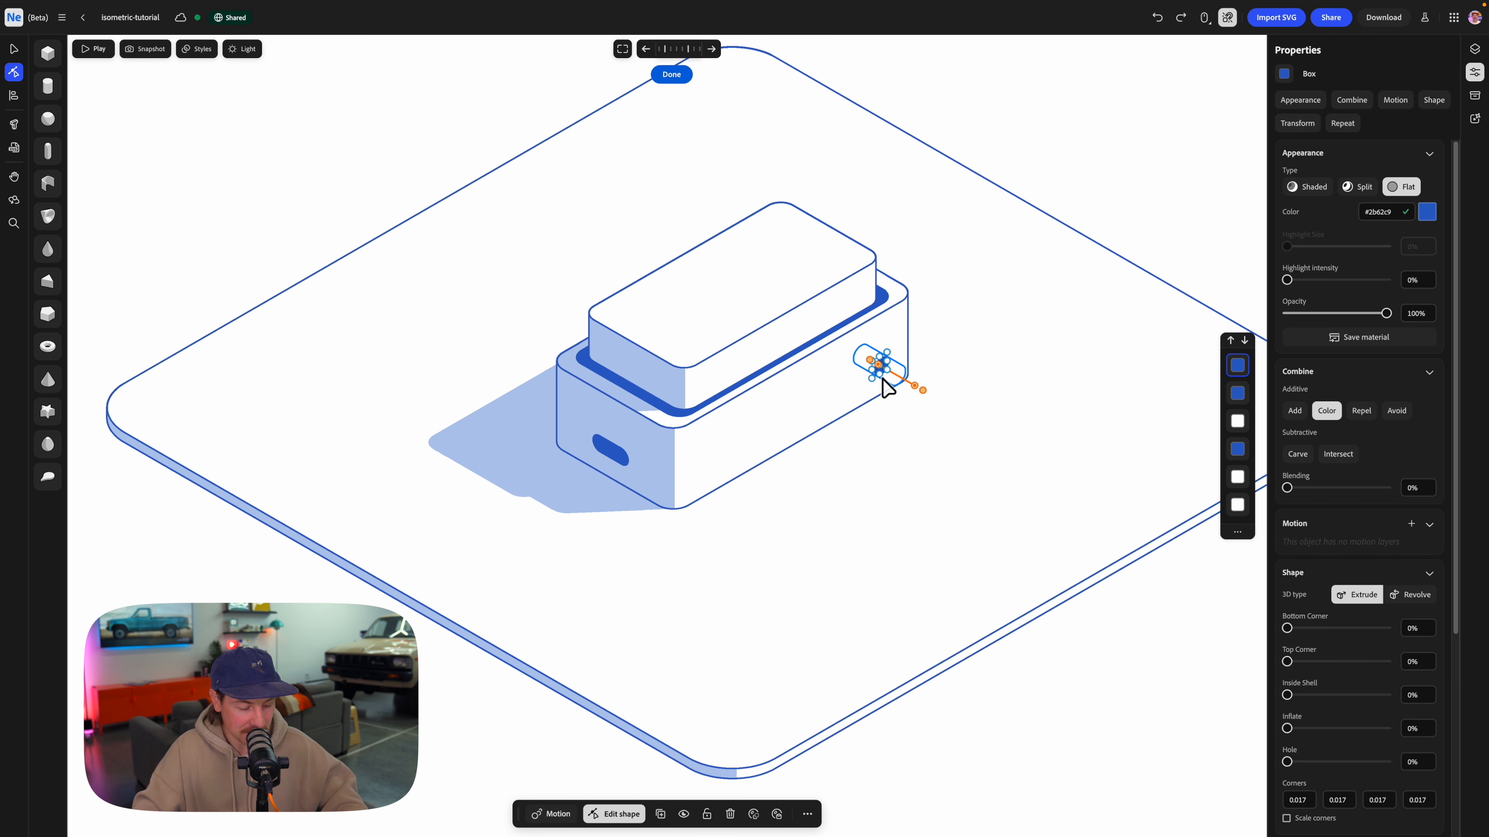
key(Escape)
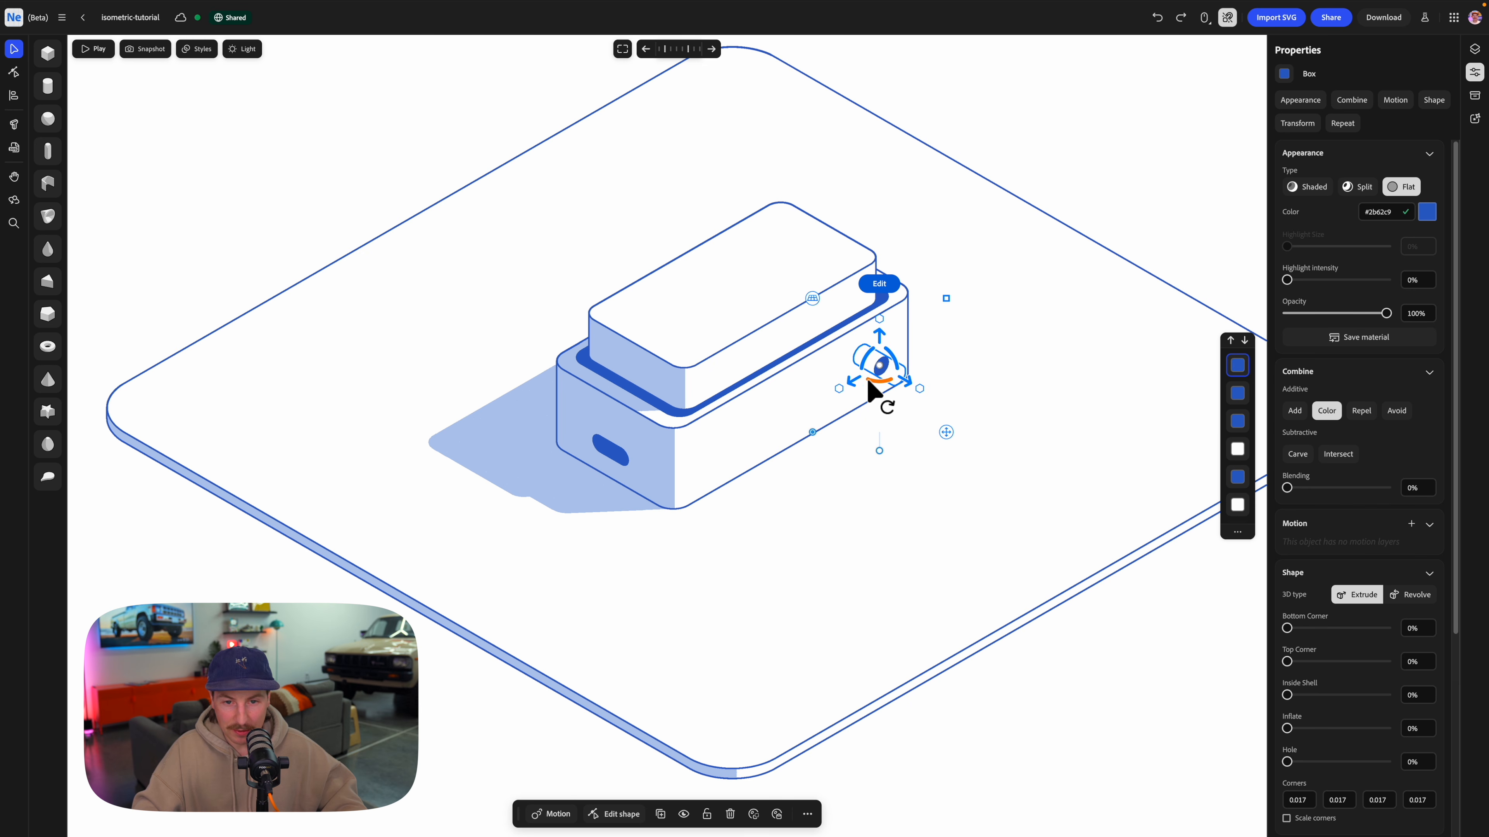
alt+drag(856, 382, 836, 393)
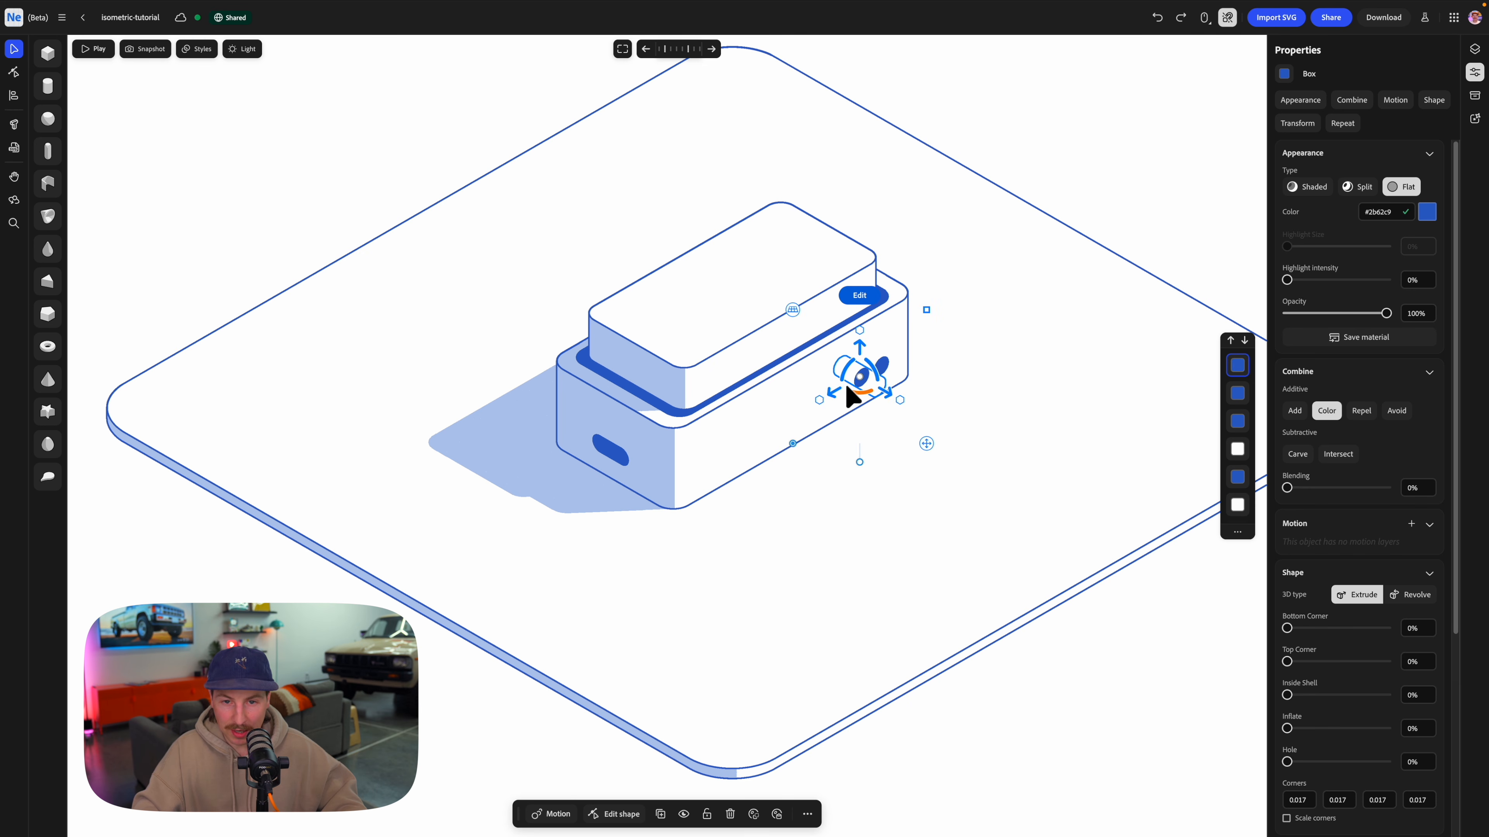
click(1072, 197)
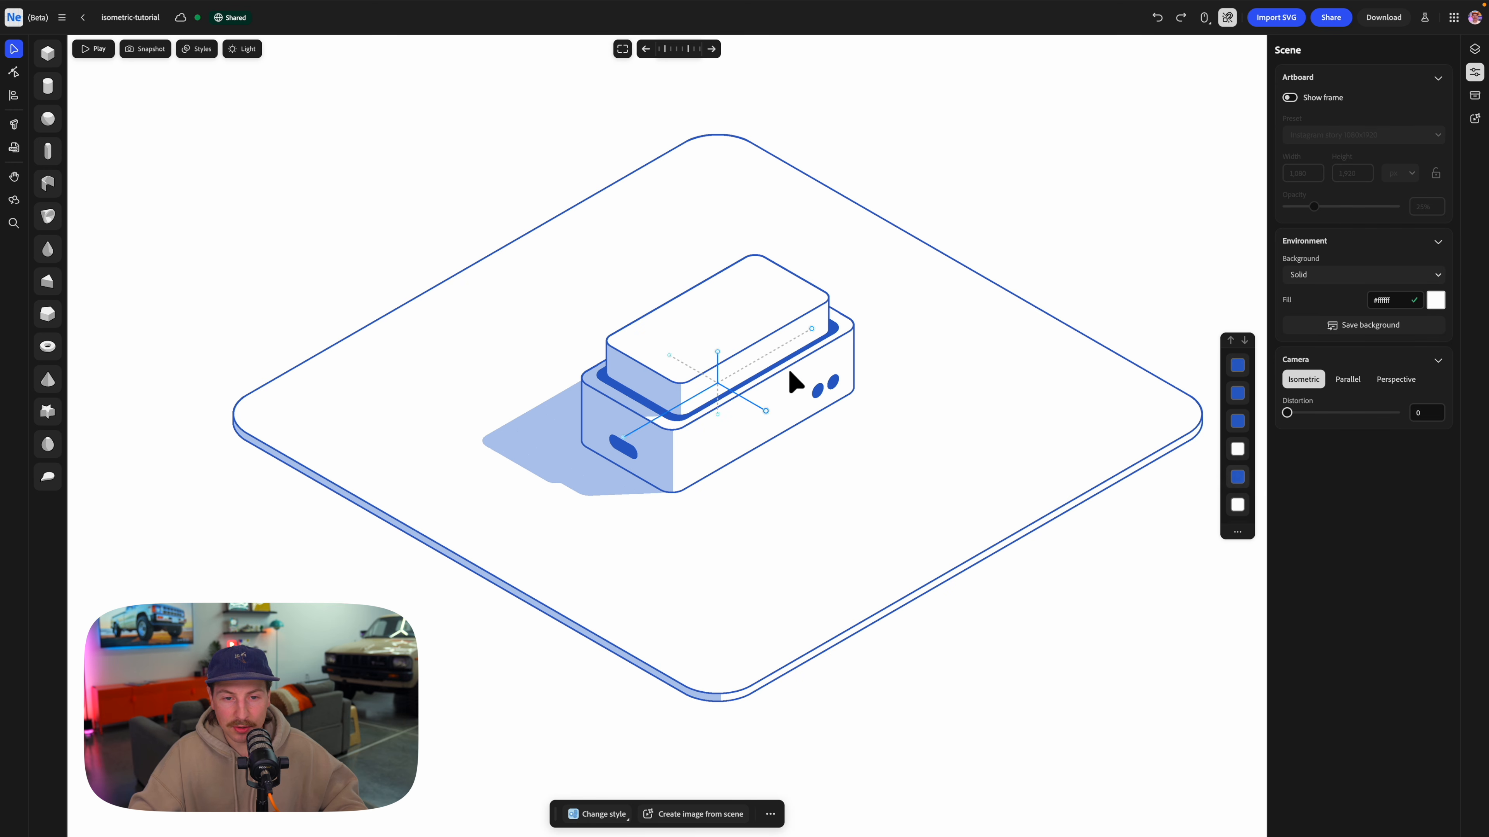
Add the text "create" on the upper box's top face and enlarge it to size 0.138.
click(15, 124)
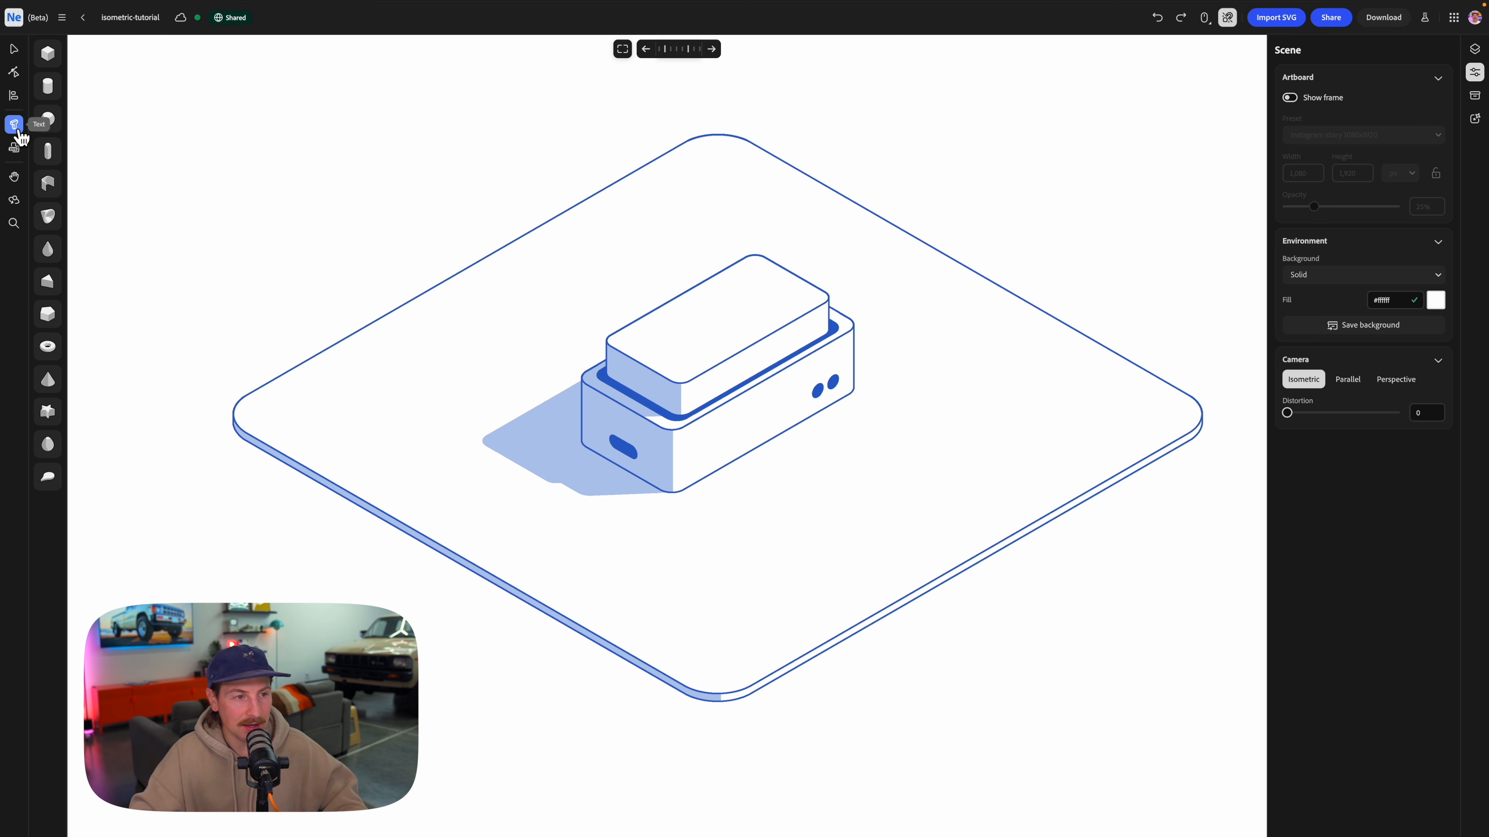
click(719, 320)
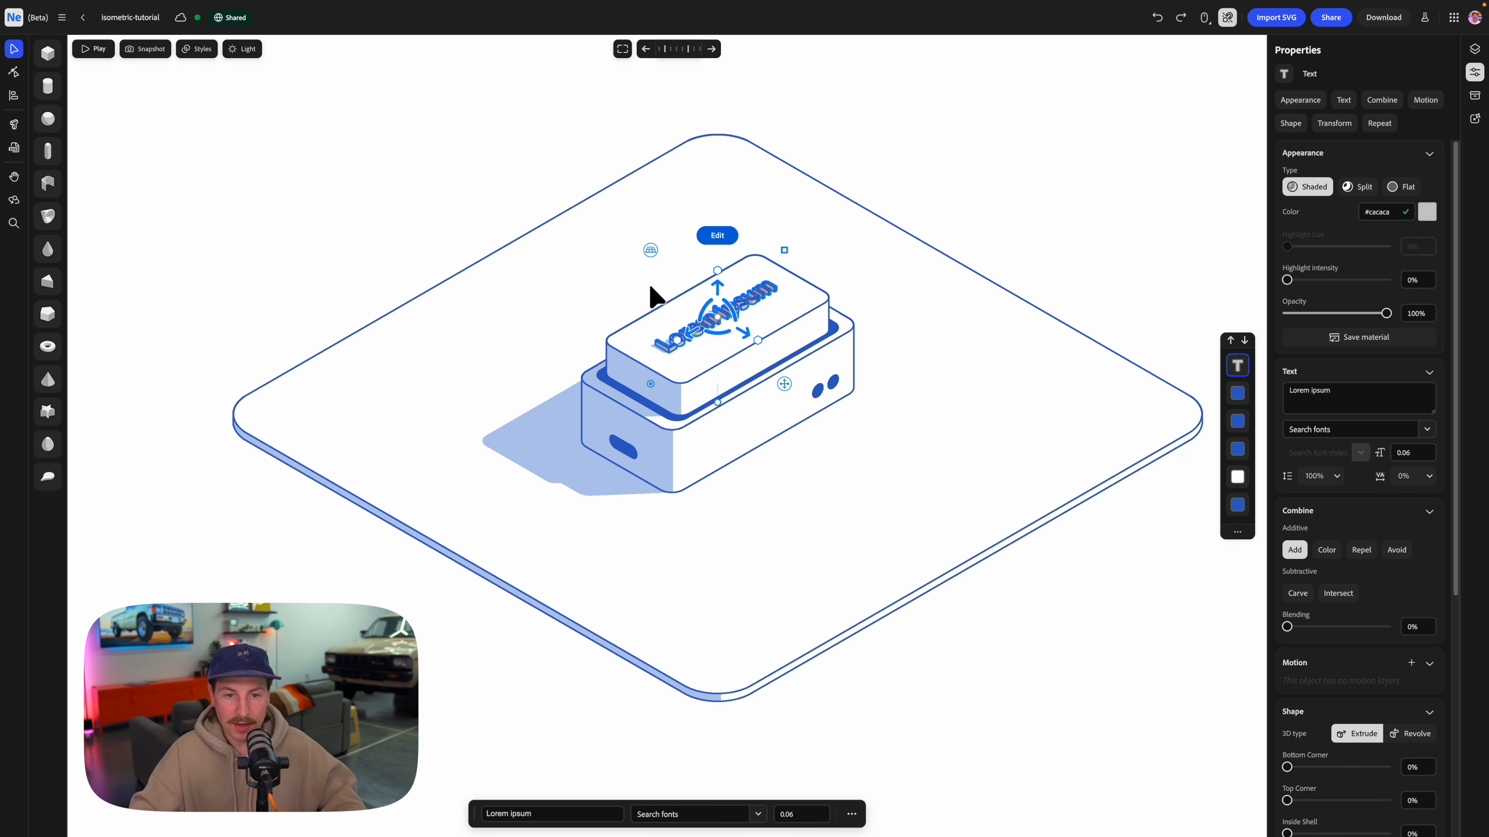
click(1312, 401)
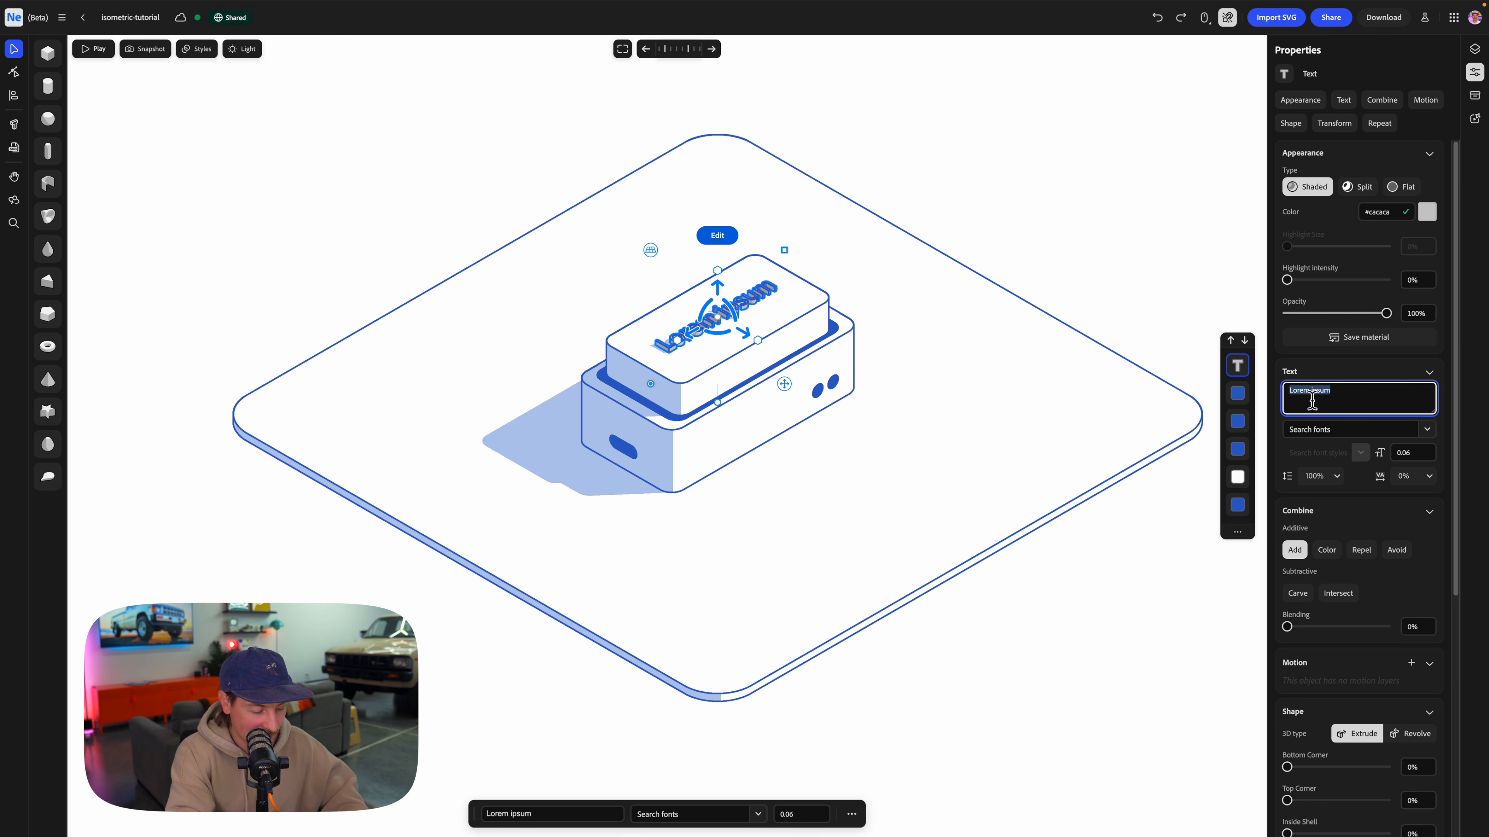
text(create)
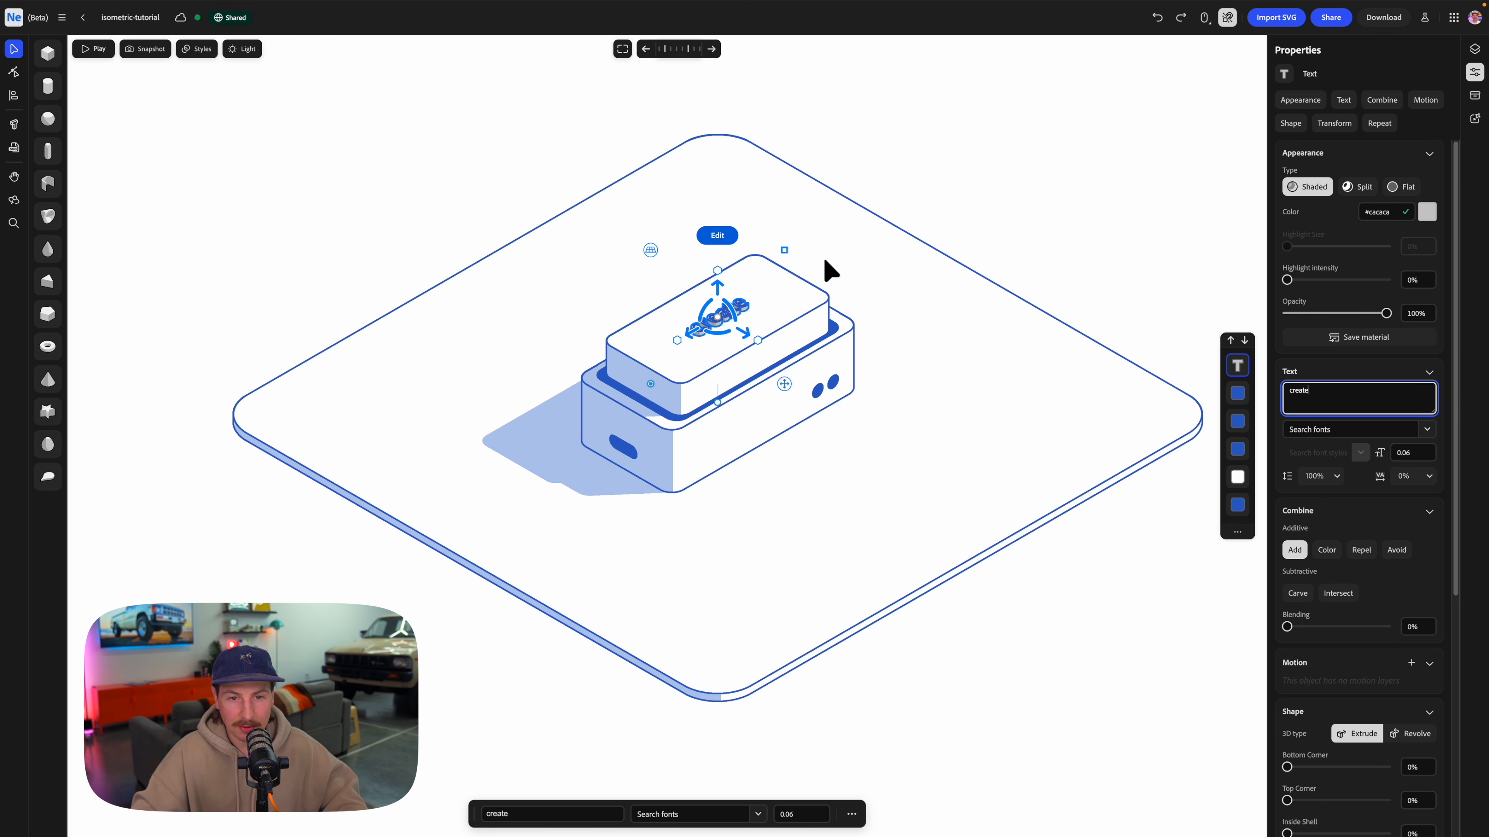
drag(795, 240, 831, 212)
Set the text's font to Soap Regular and scale it down to size 0.1 to fit the top face.
click(1434, 434)
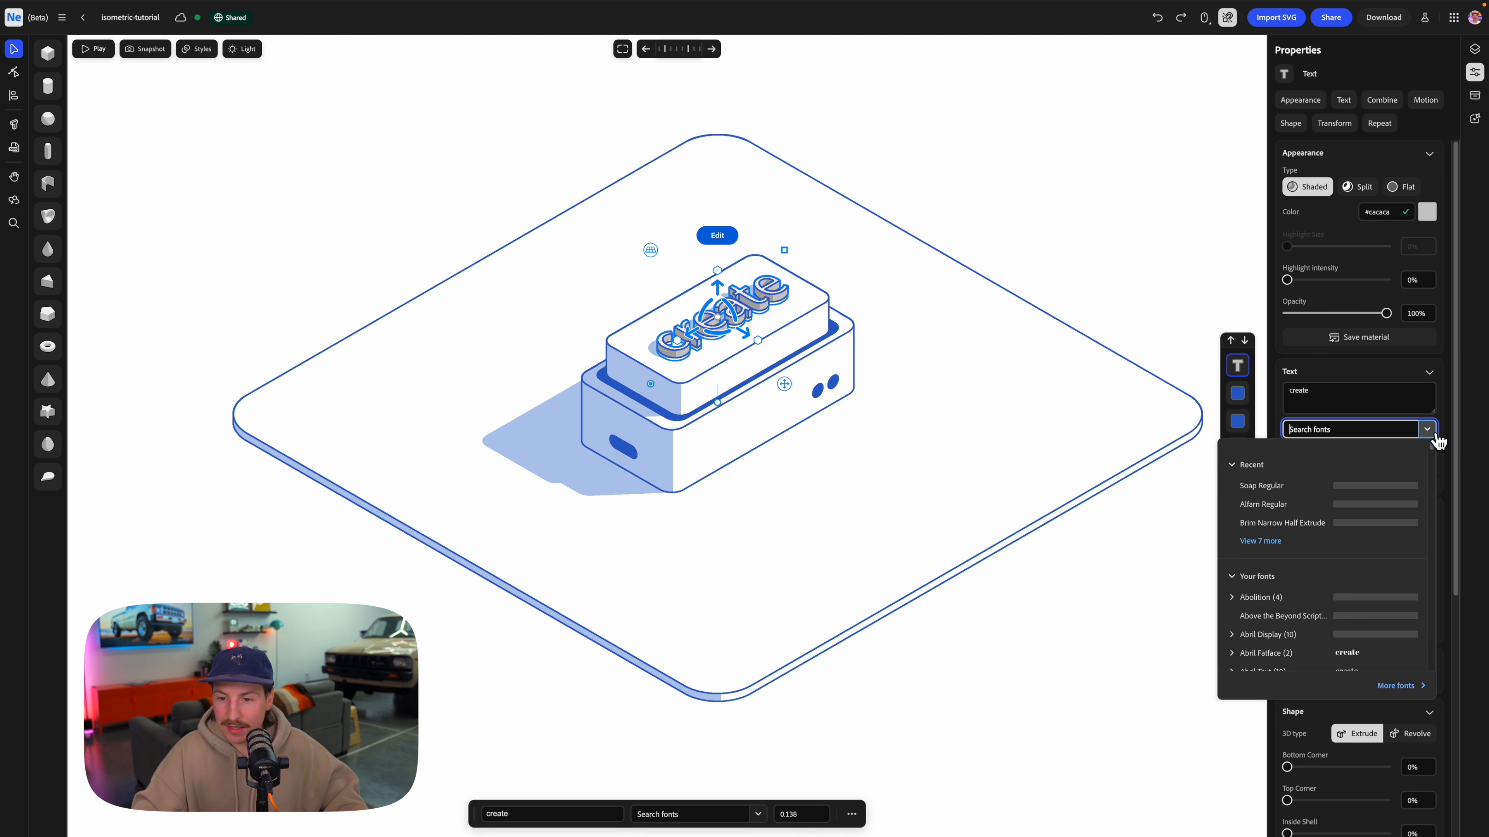
click(1280, 492)
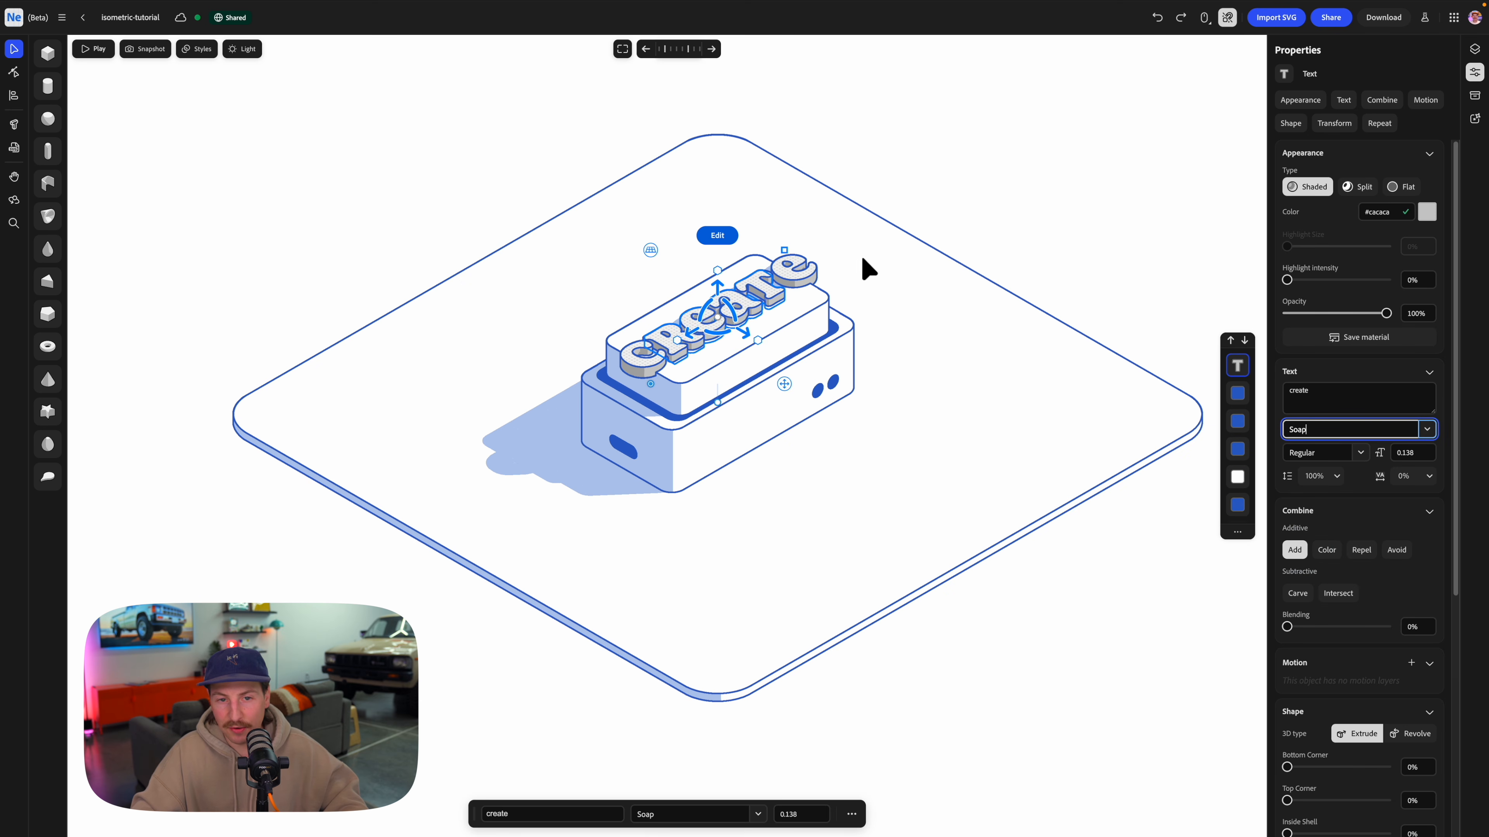
drag(784, 256, 762, 269)
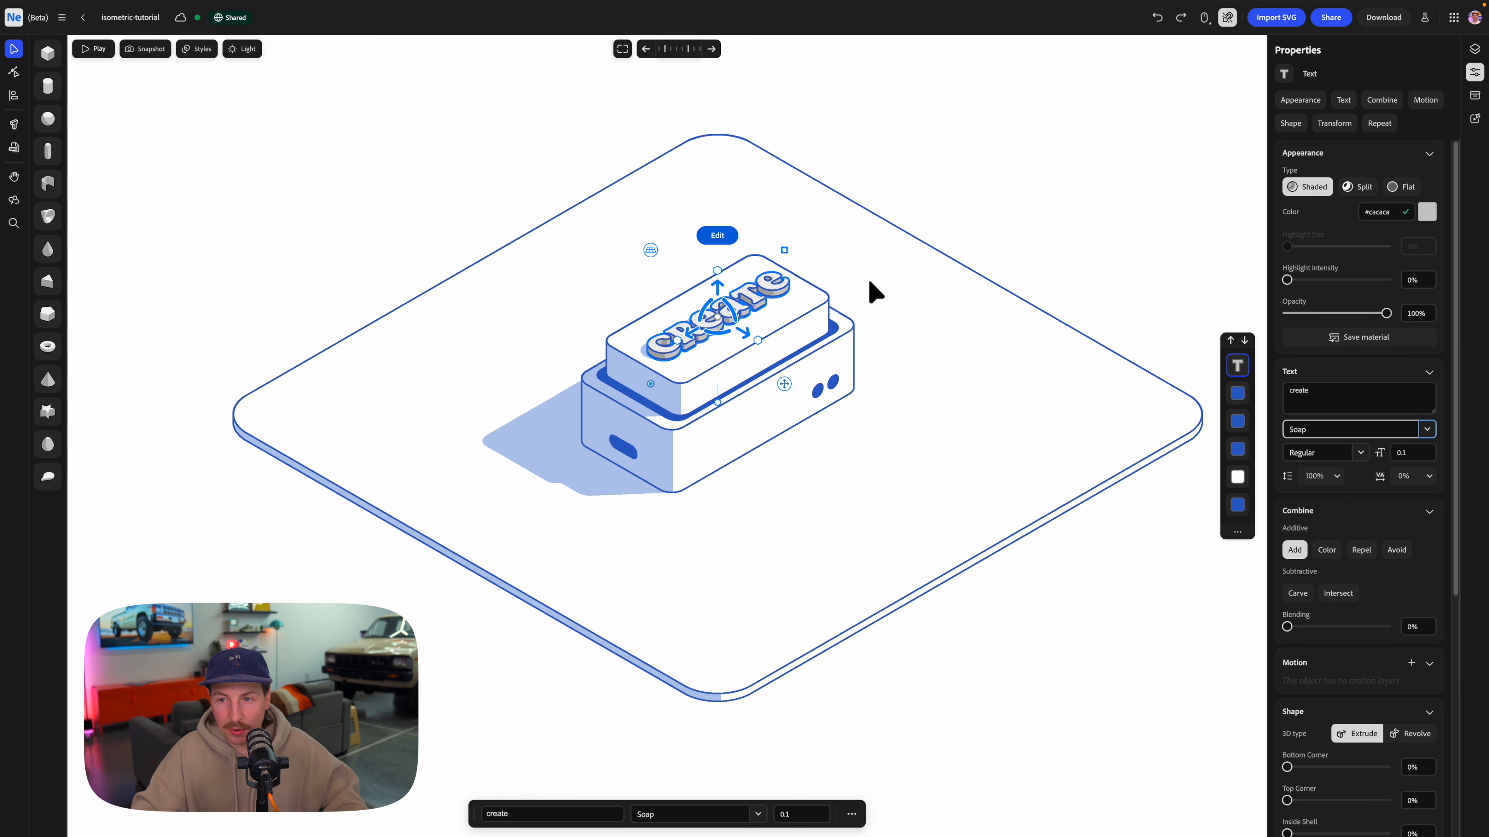
Make the text Flat with the sampled blue #2b62c9 and set its combine mode to Color.
click(1412, 189)
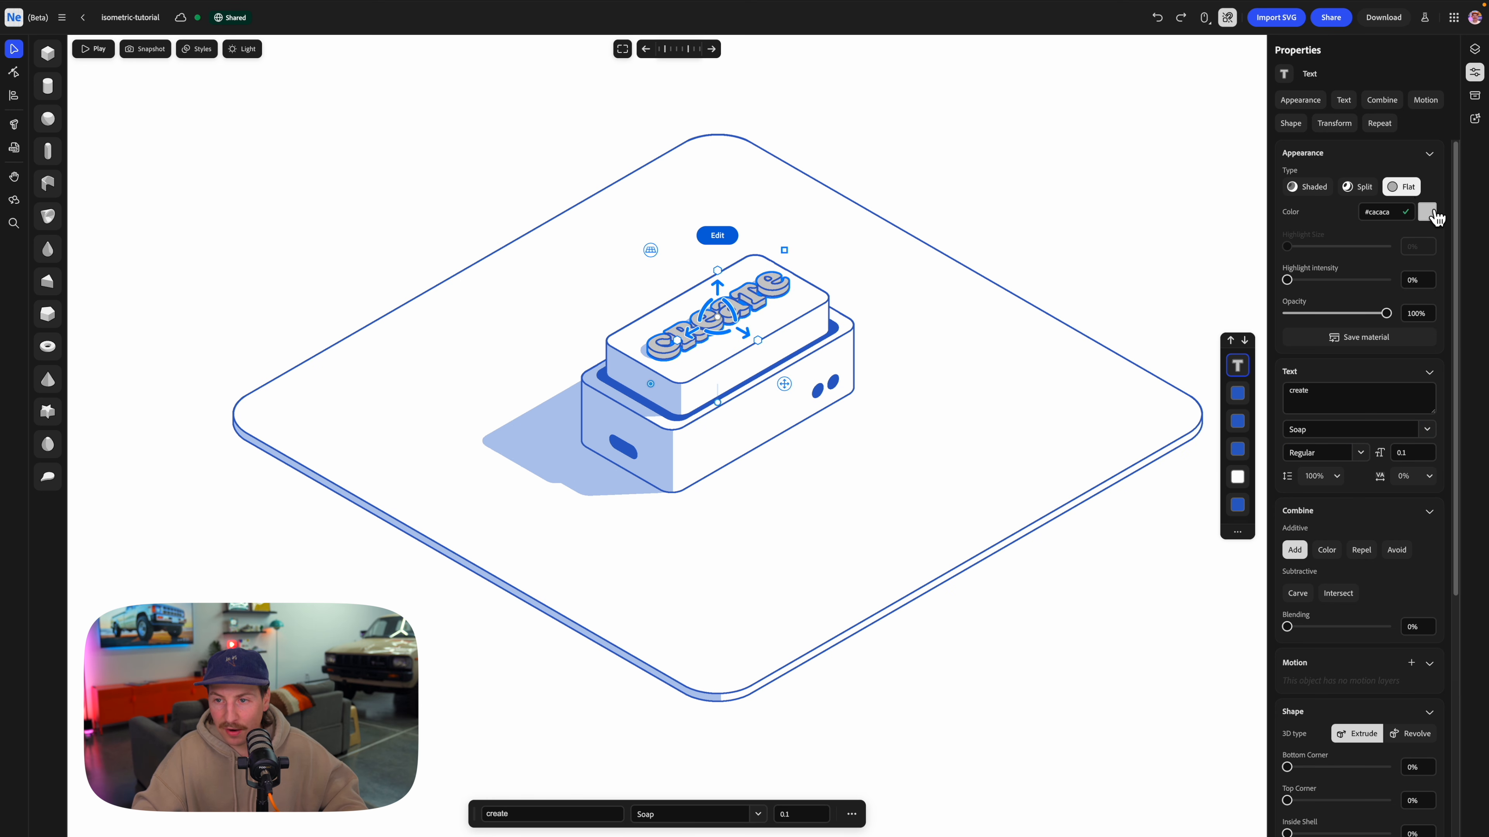
click(1429, 213)
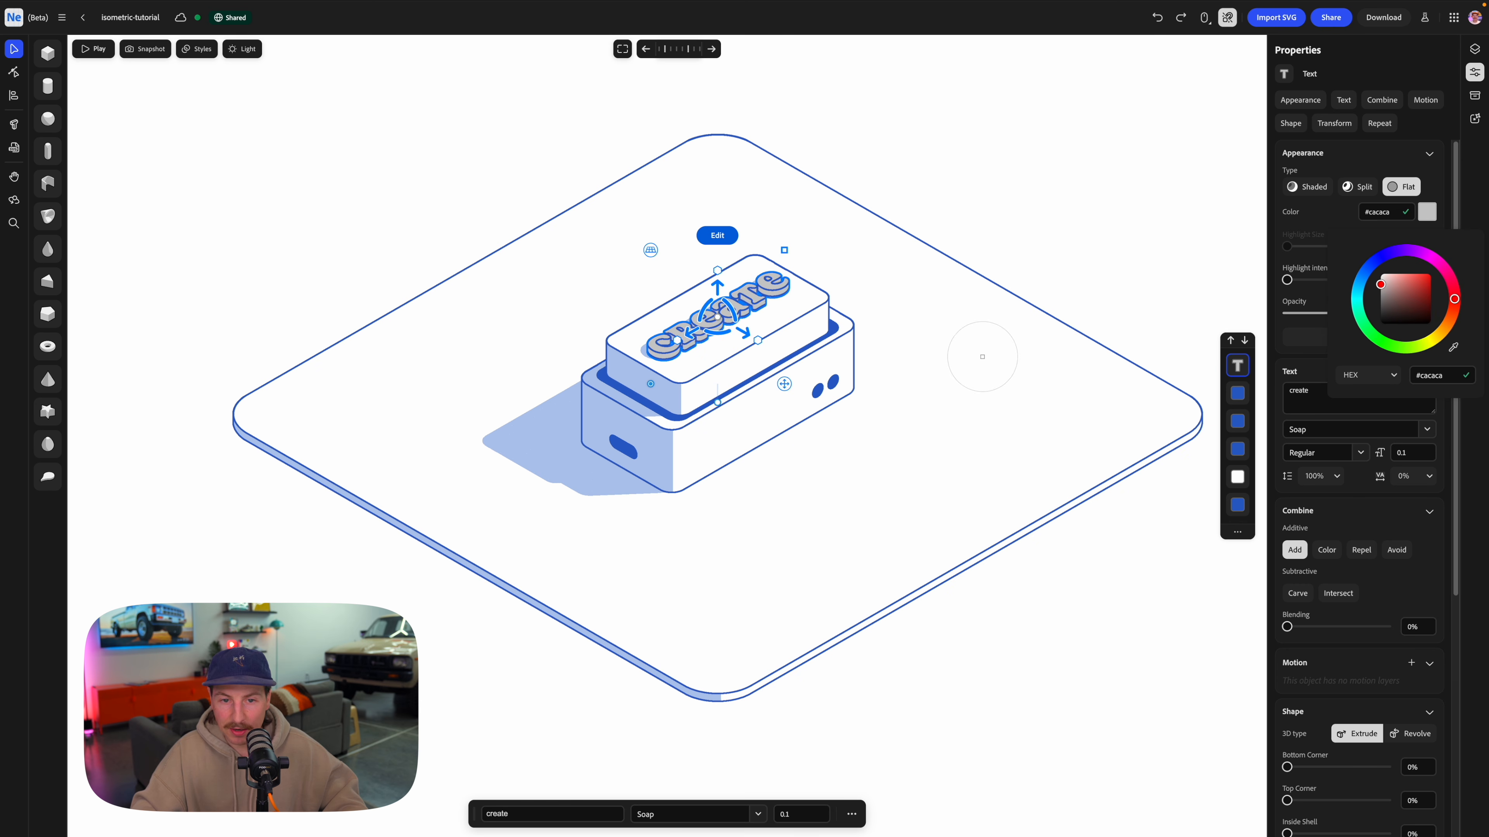
click(854, 355)
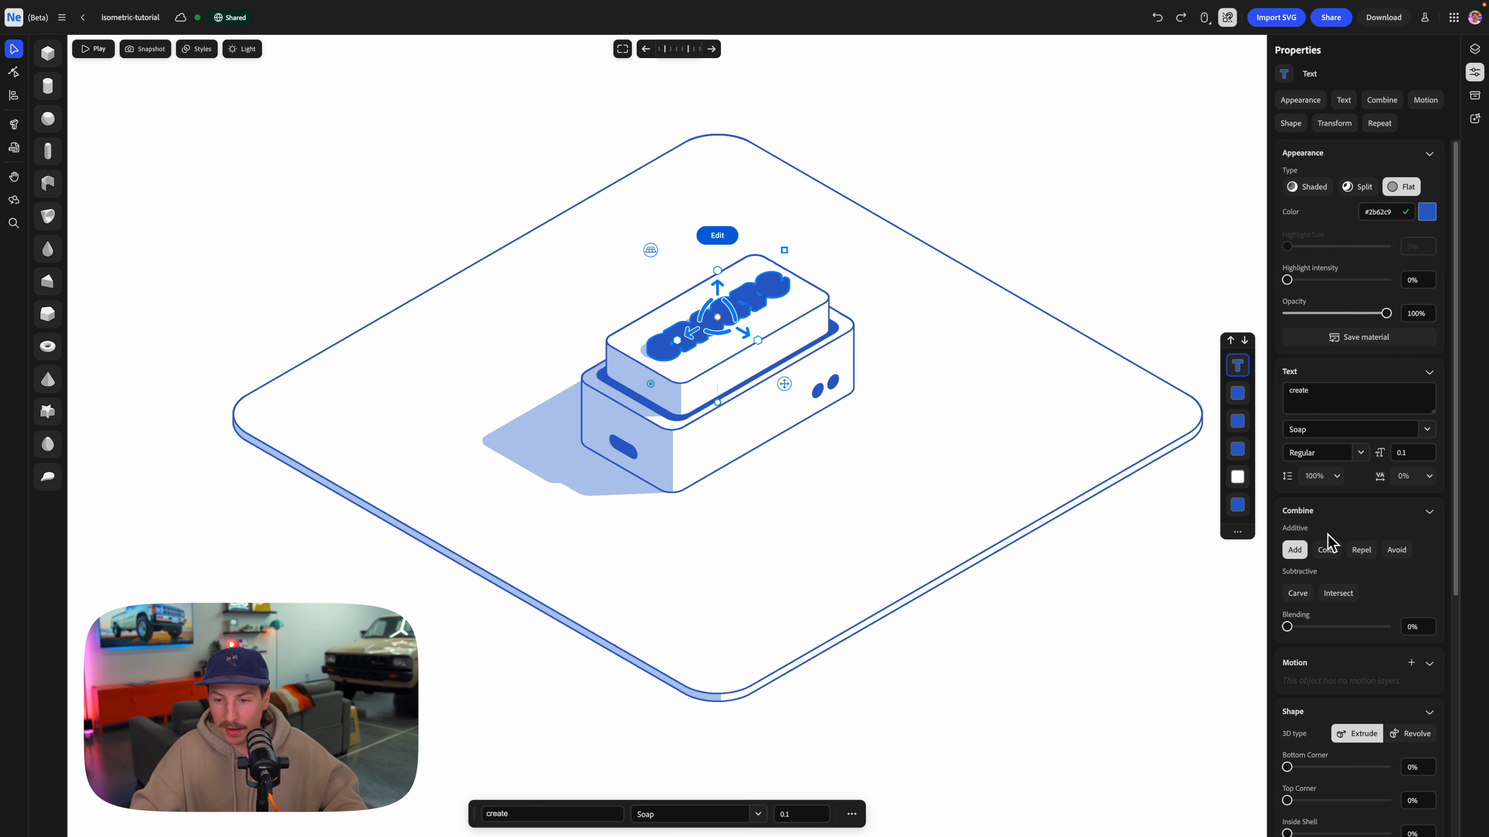
click(1331, 554)
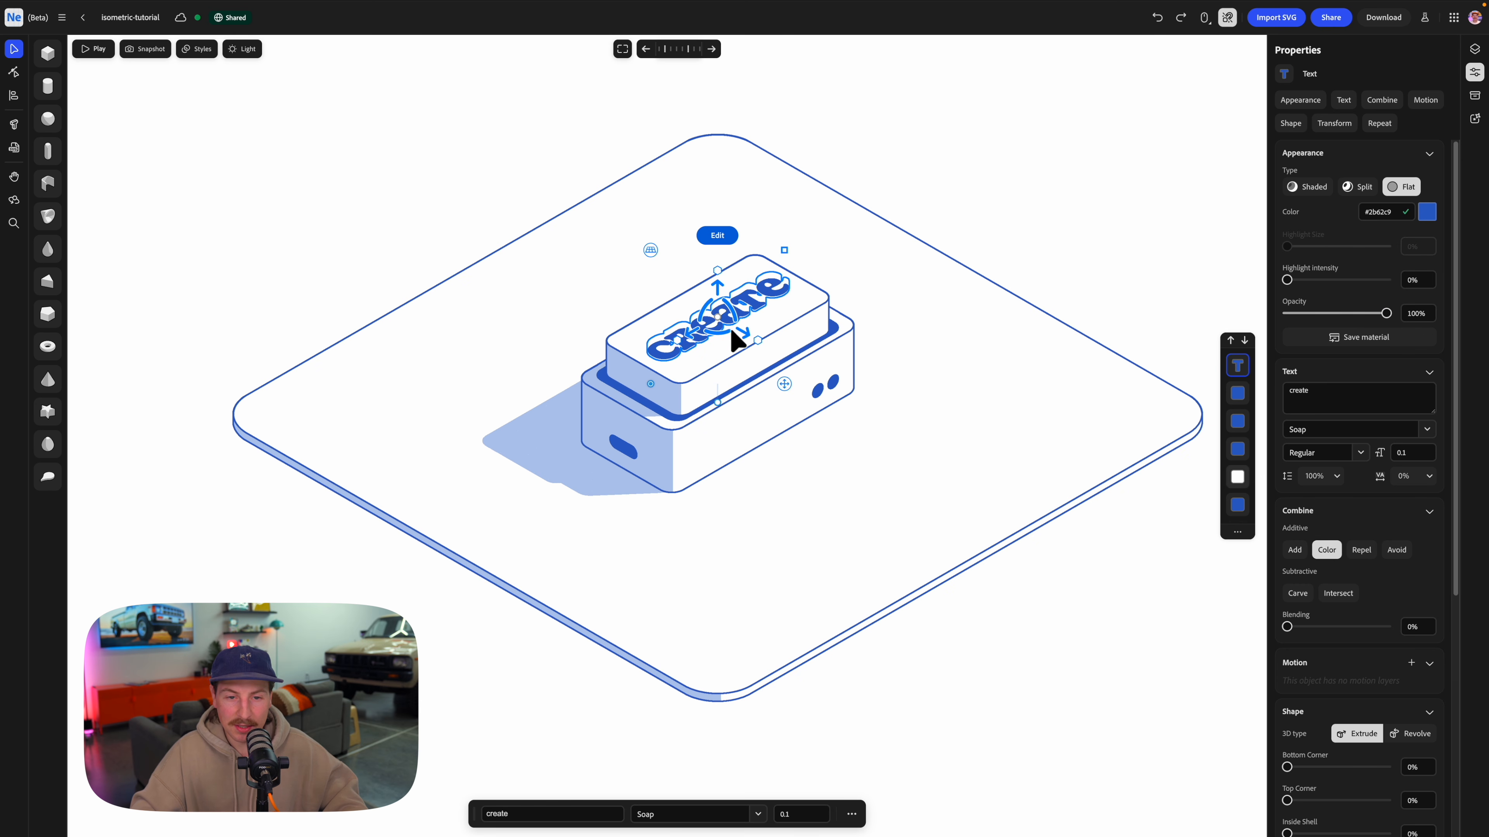
click(1036, 186)
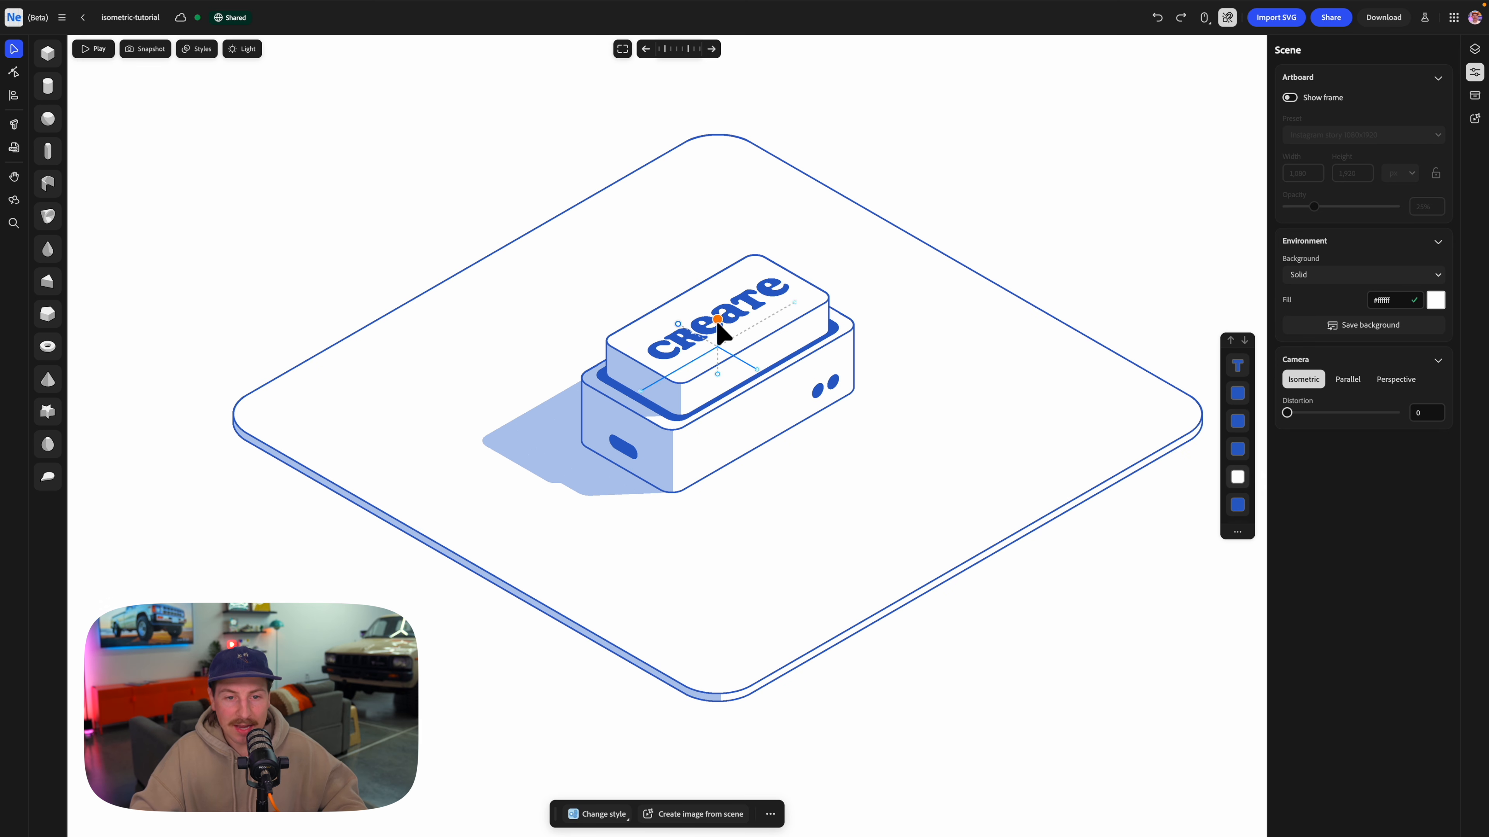
Group the upper box and its text together.
click(740, 324)
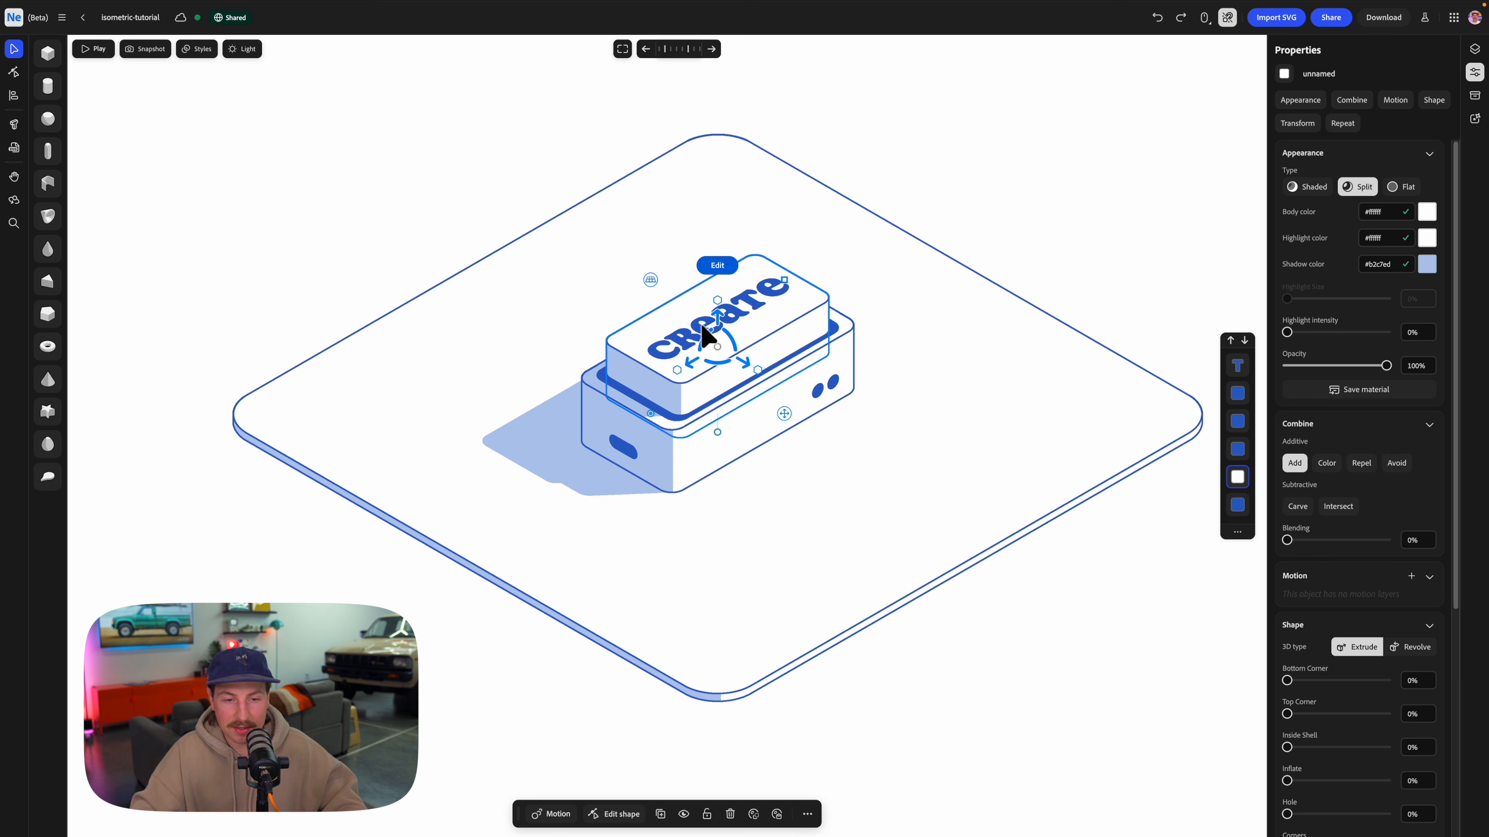
key(Escape)
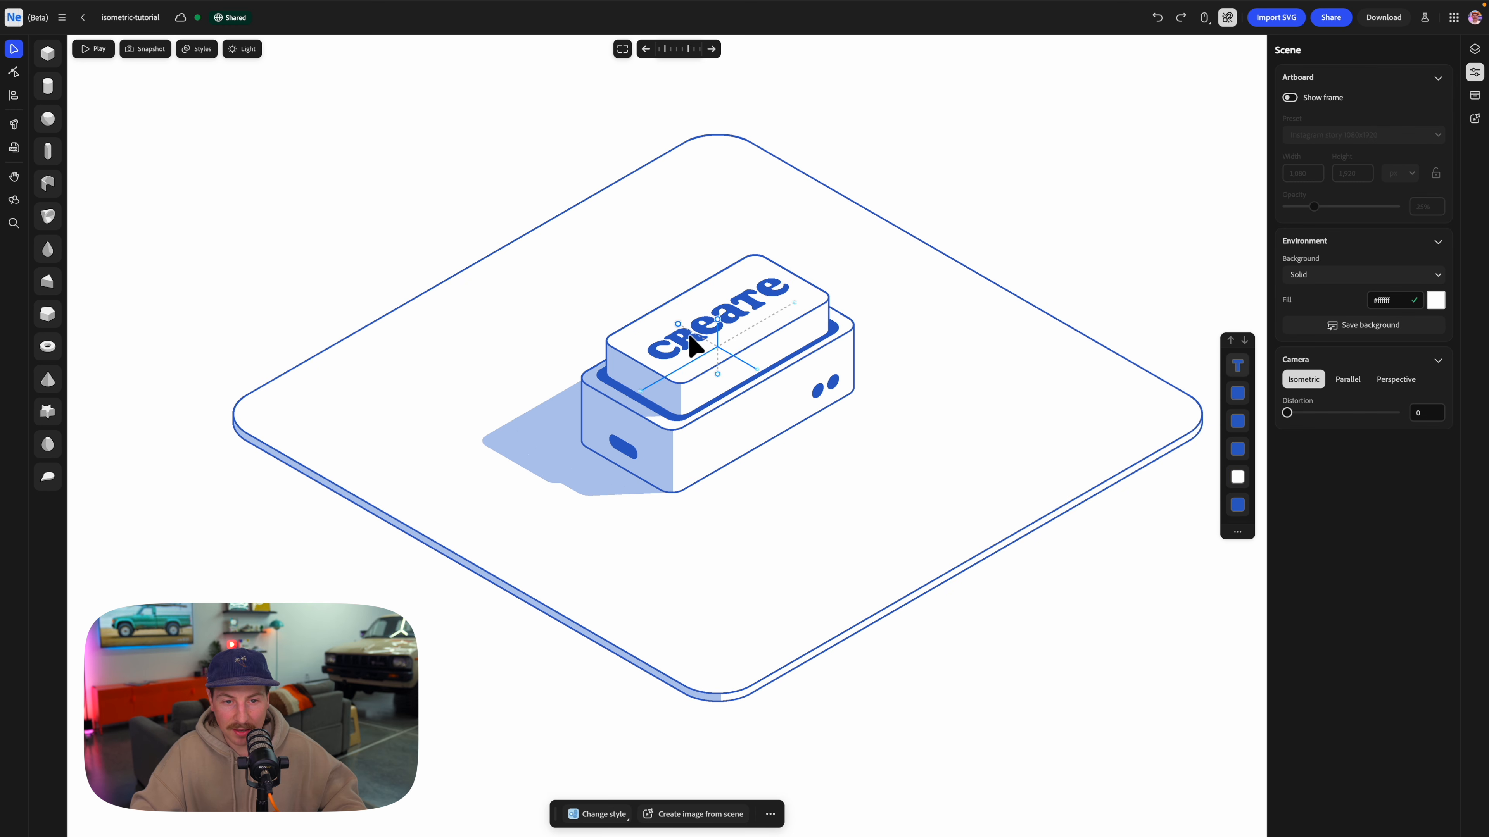
click(693, 346)
shift+click(694, 346)
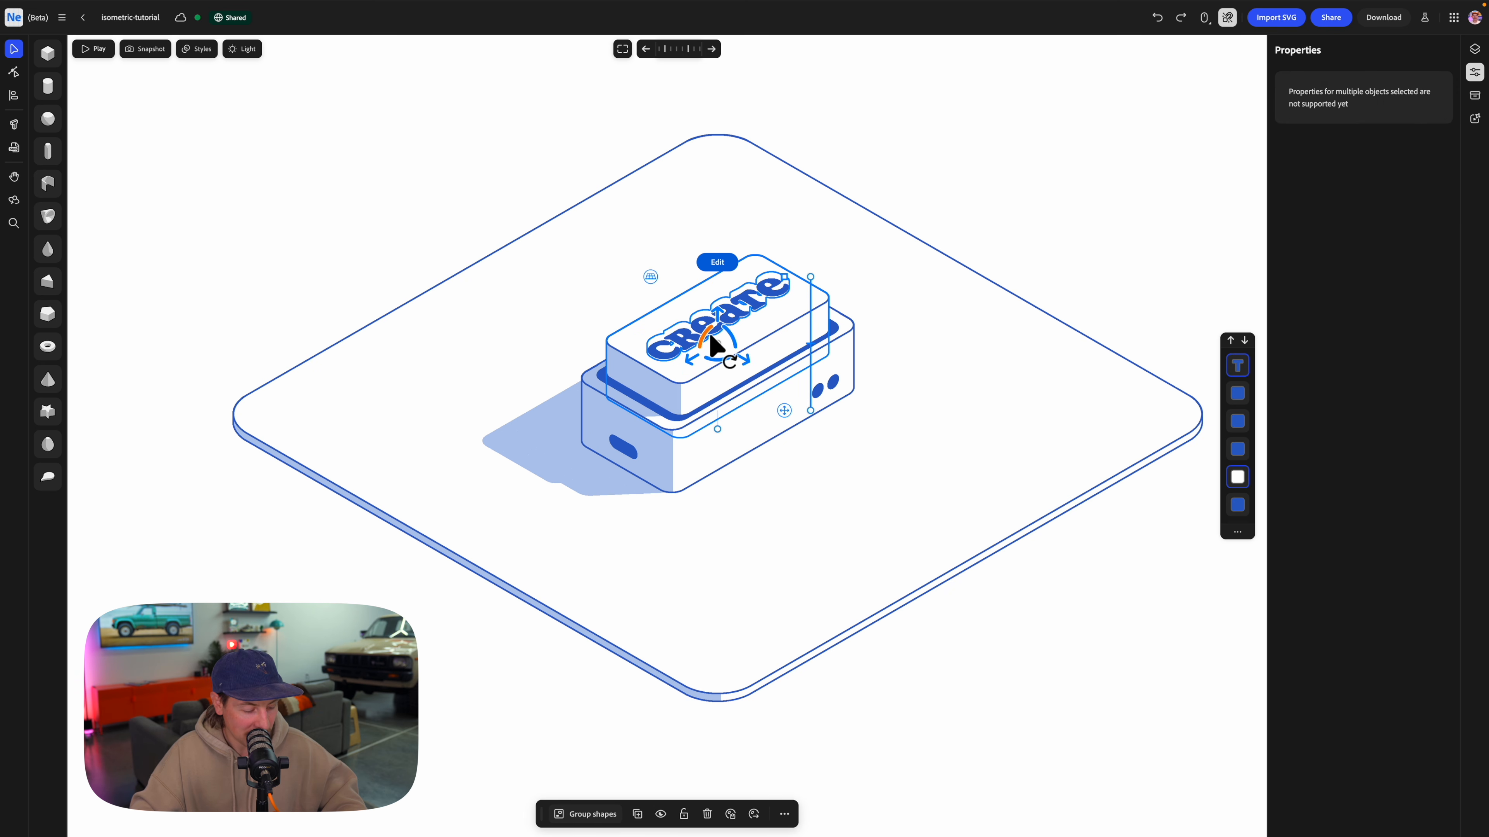
key(ctrl+g)
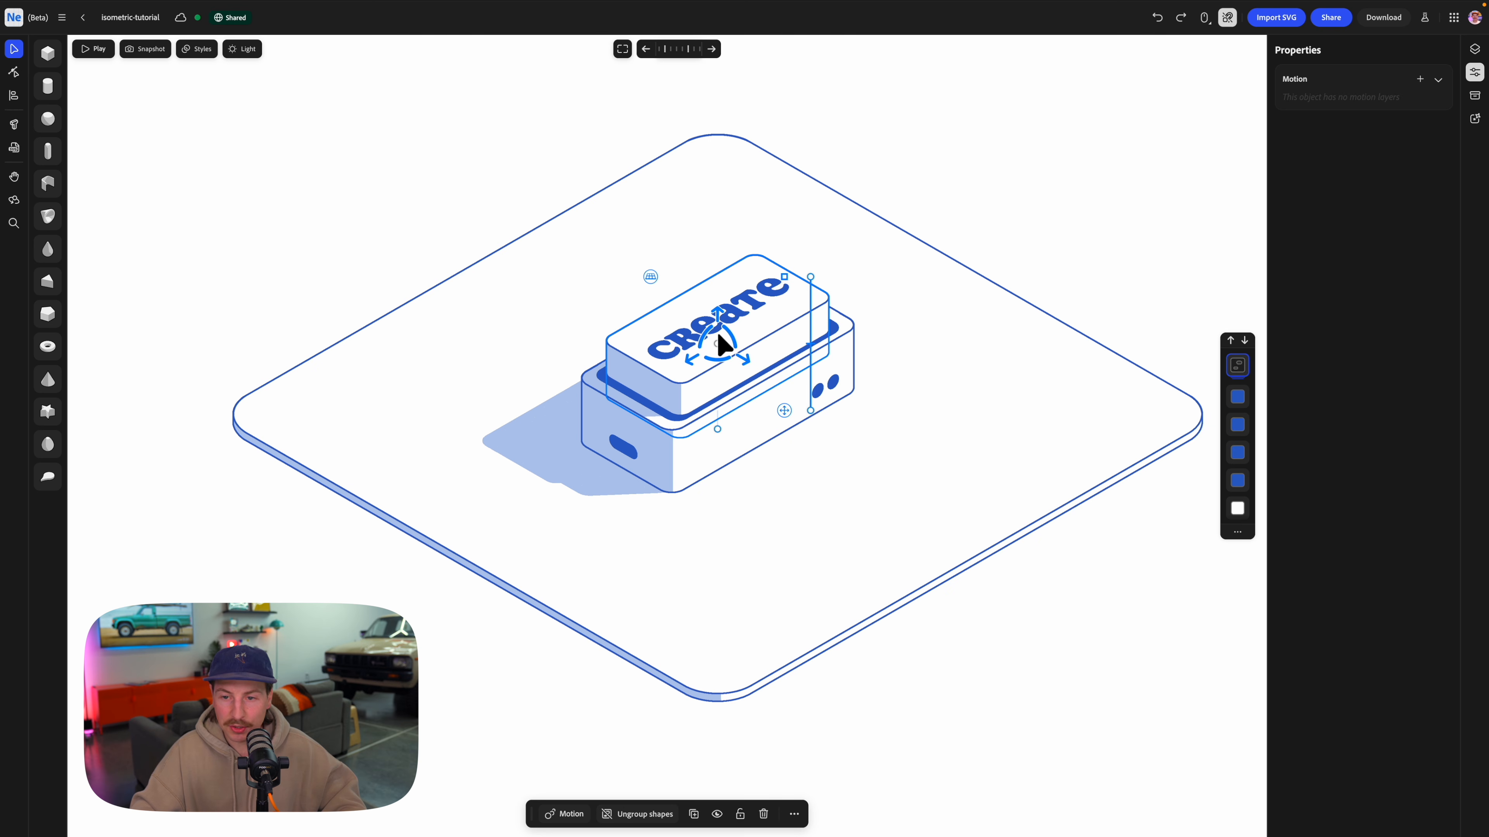
Give the group a Wiggle motion on the Y axis with amplitude 0.03 and cycle time 1.6, and stop the playback.
click(566, 815)
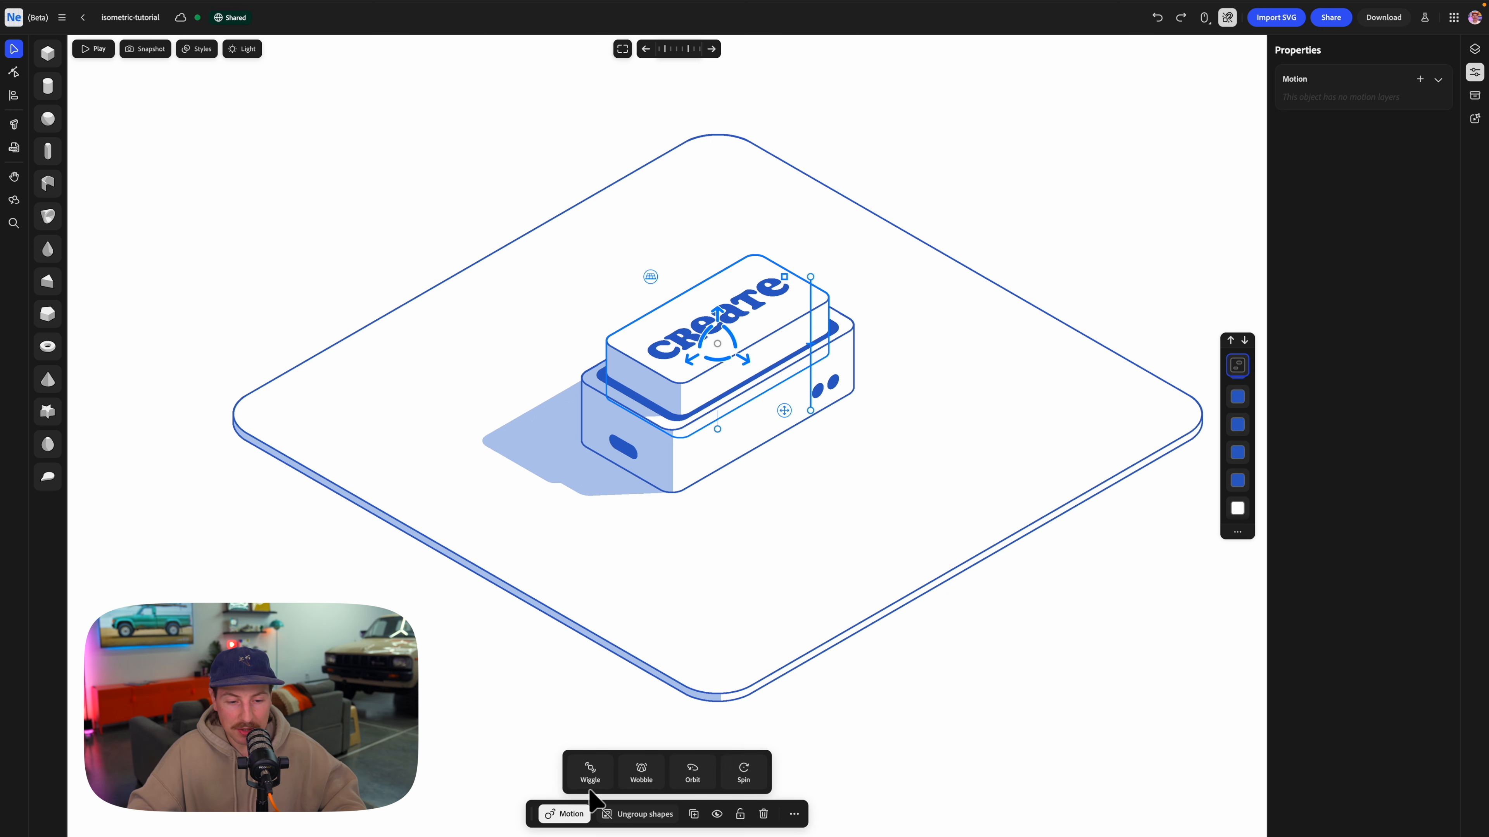
click(590, 773)
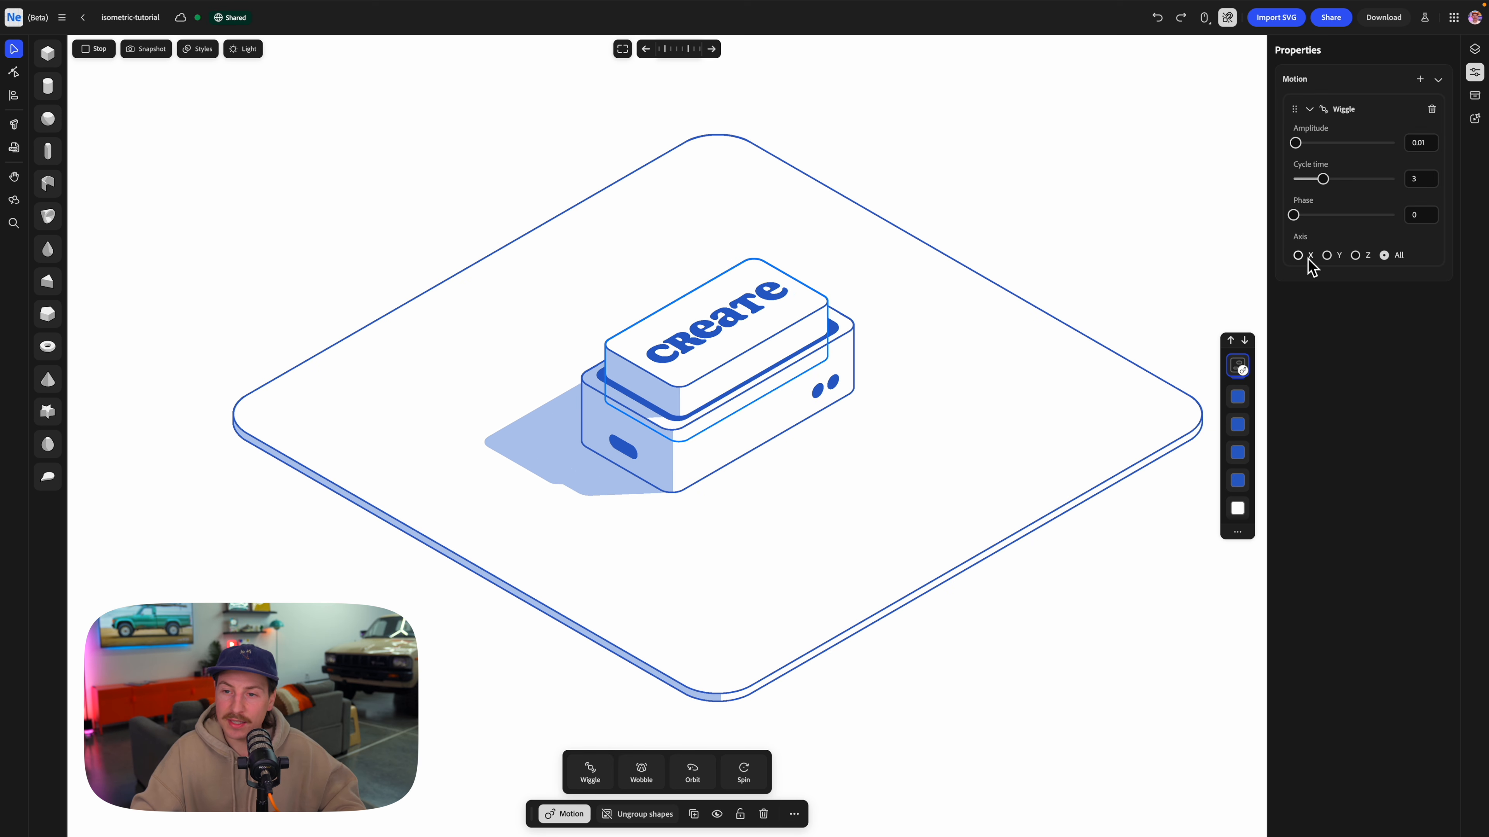
click(1327, 256)
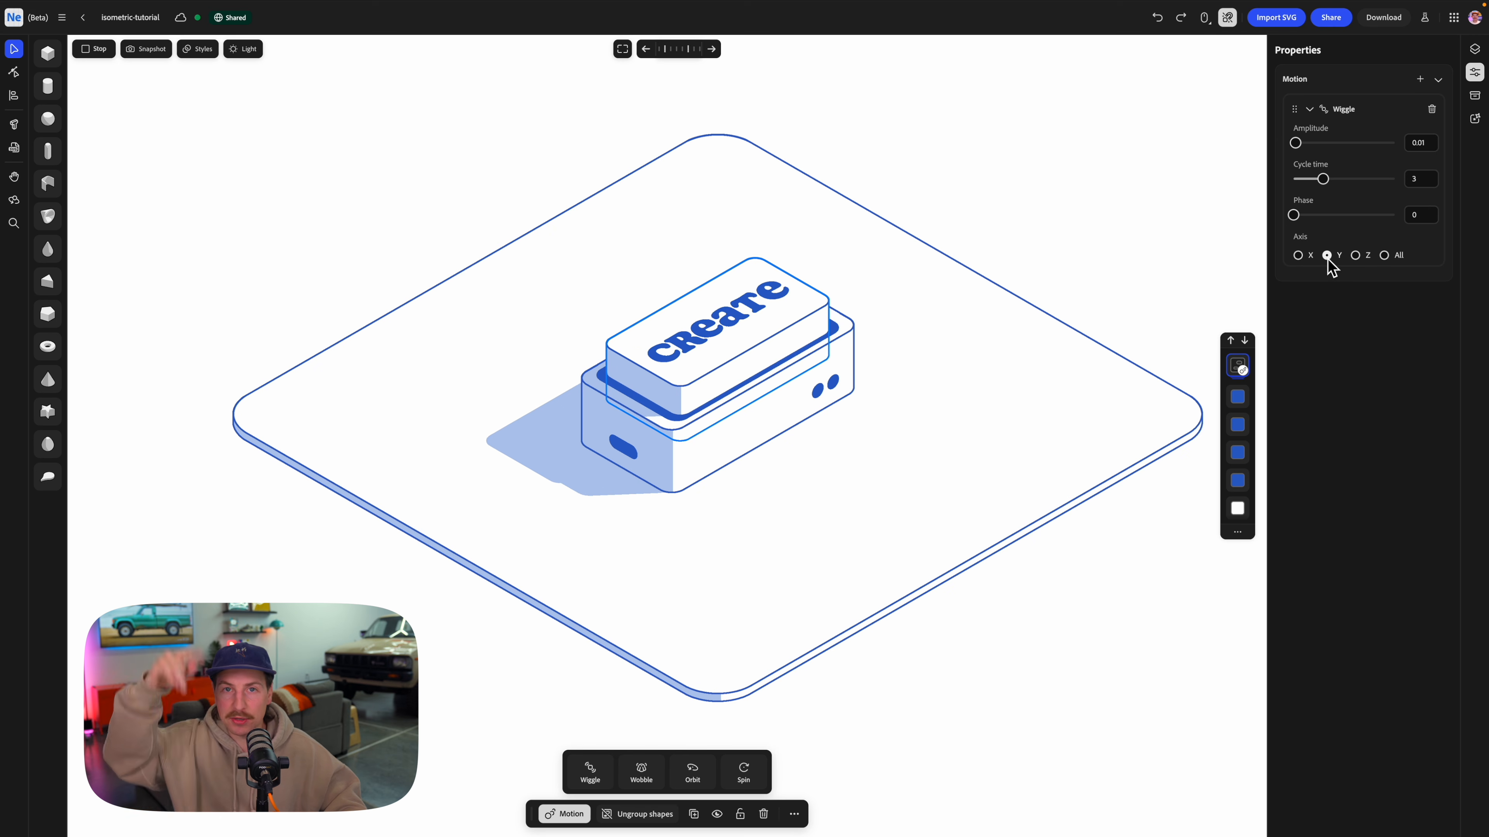
drag(1296, 143, 1300, 144)
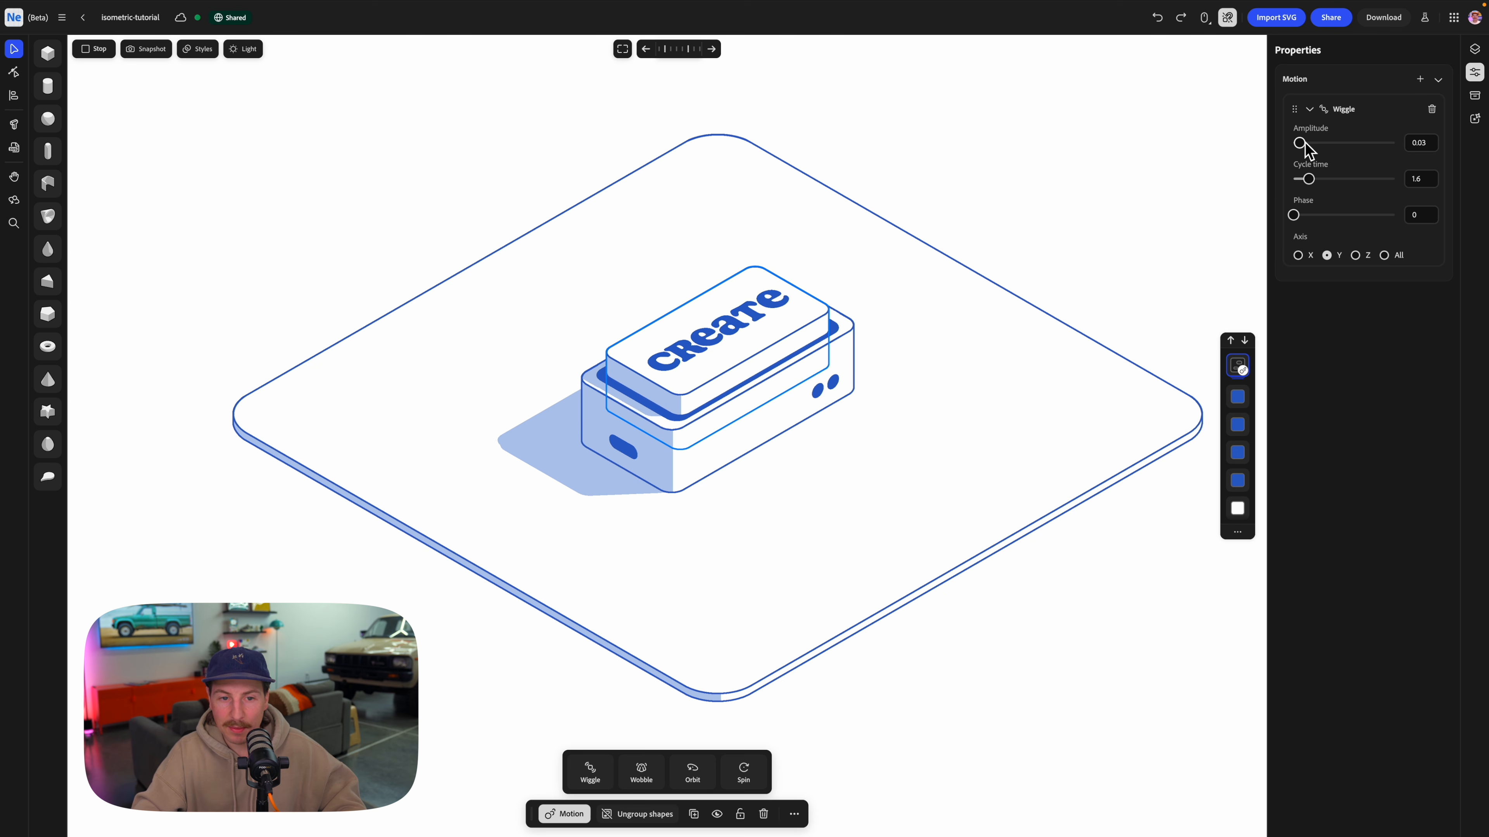
click(1062, 159)
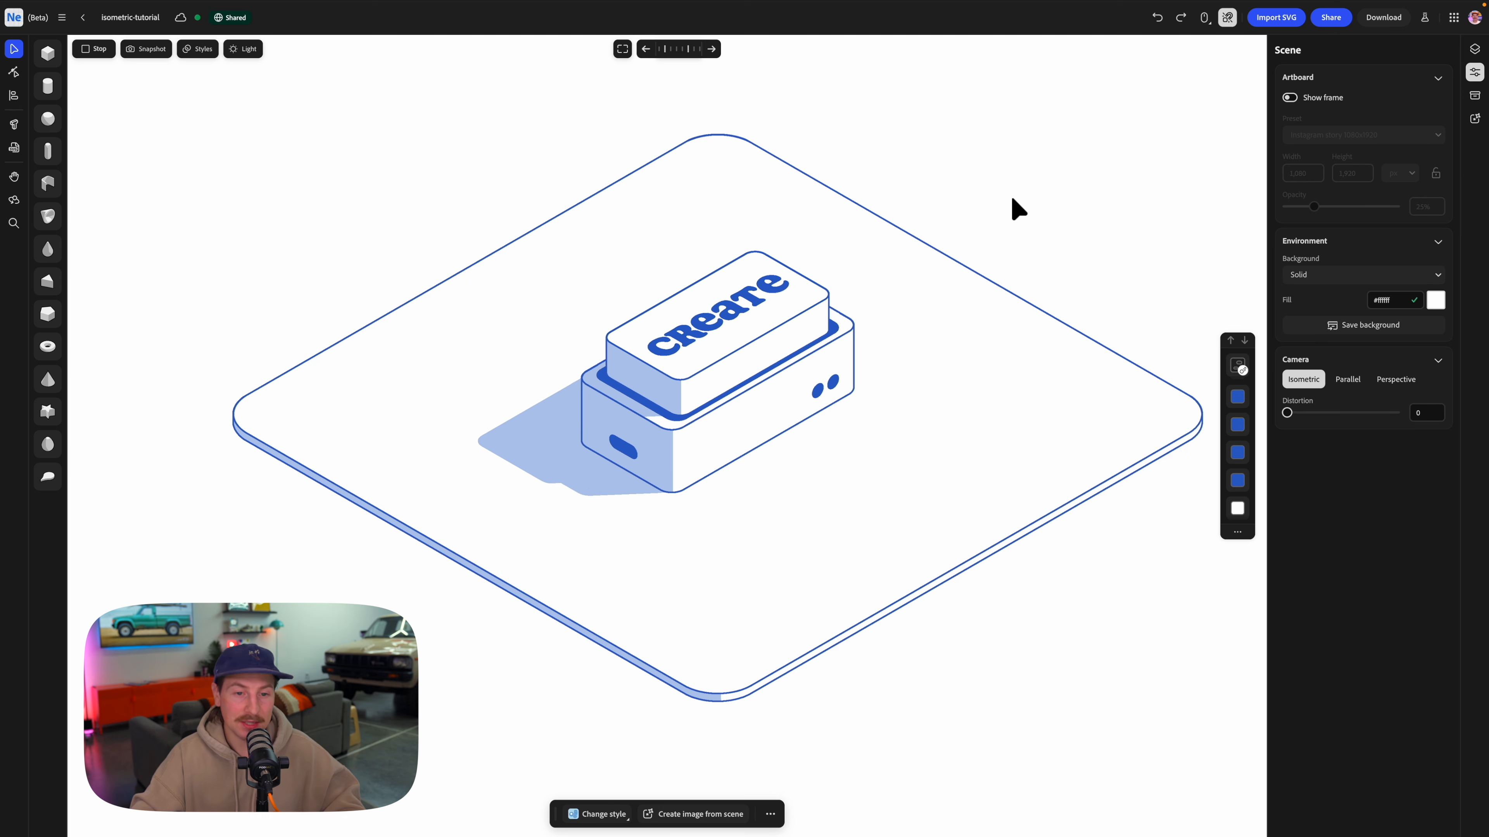
click(98, 53)
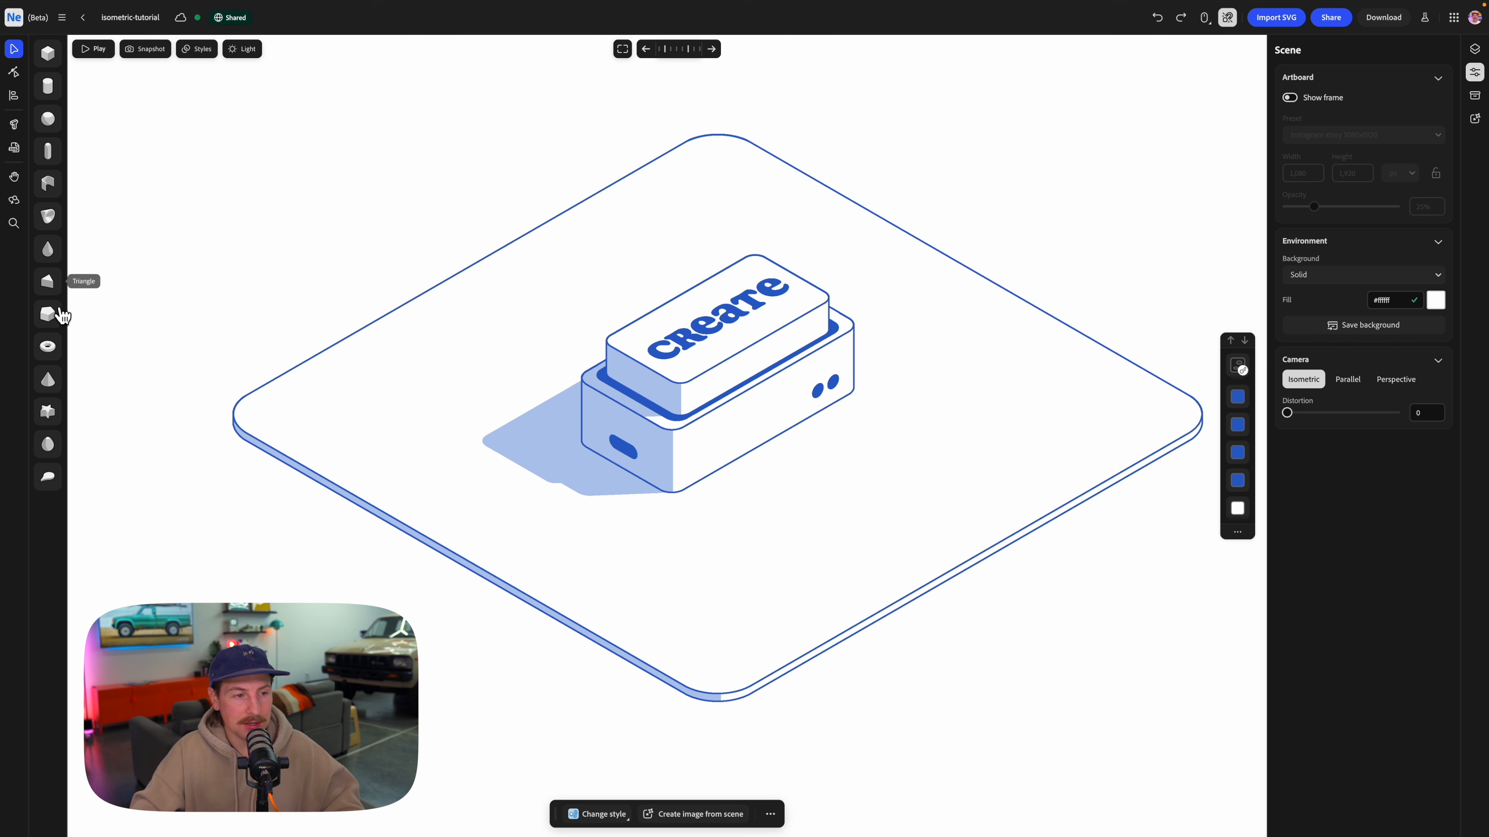
Add a polygon prism beside the boxes, shape it into a long thin bar, and rotate it to lie horizontally.
drag(59, 326, 475, 492)
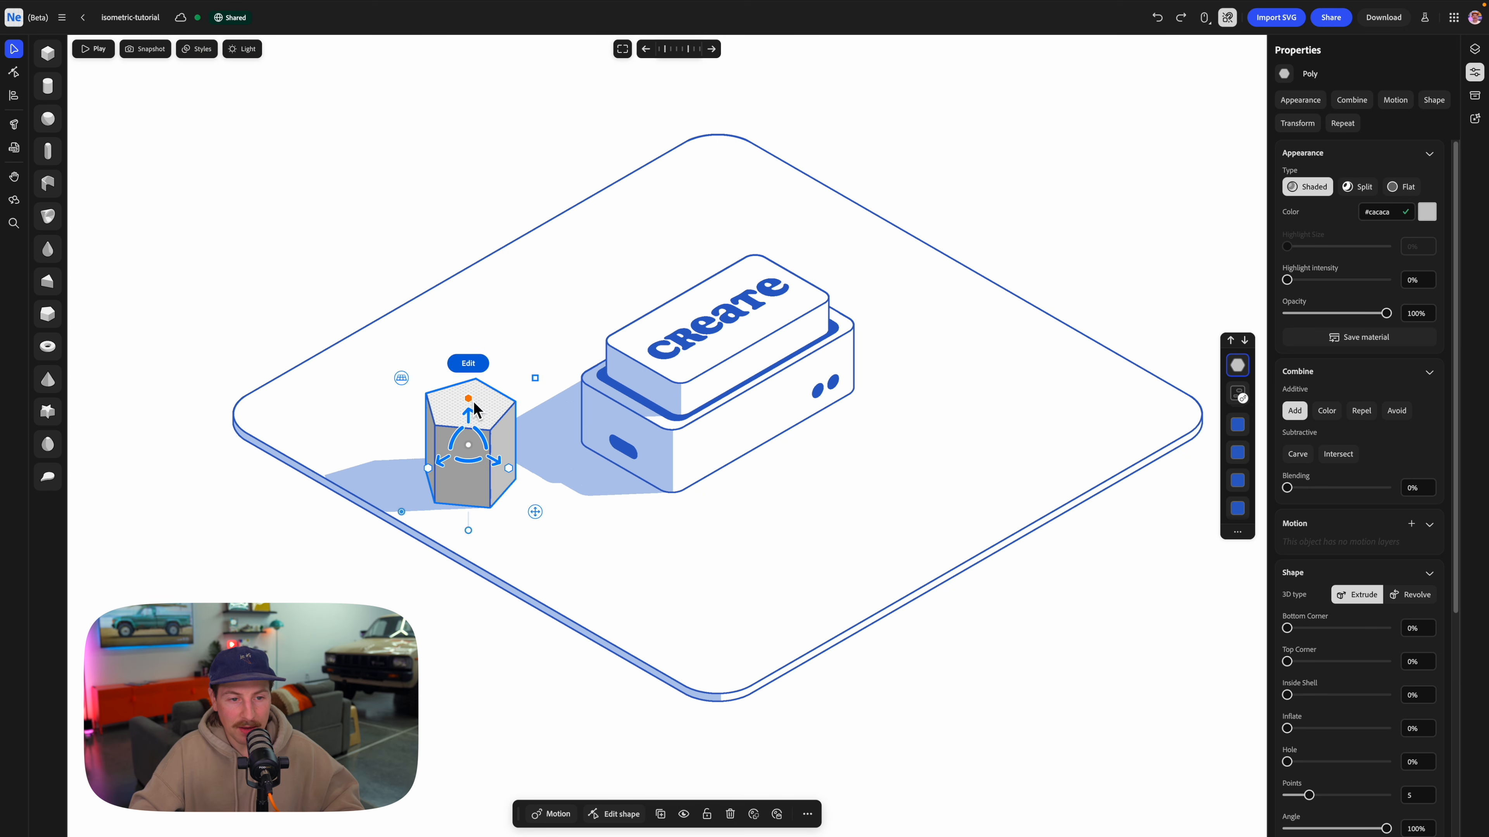
drag(469, 399, 544, 119)
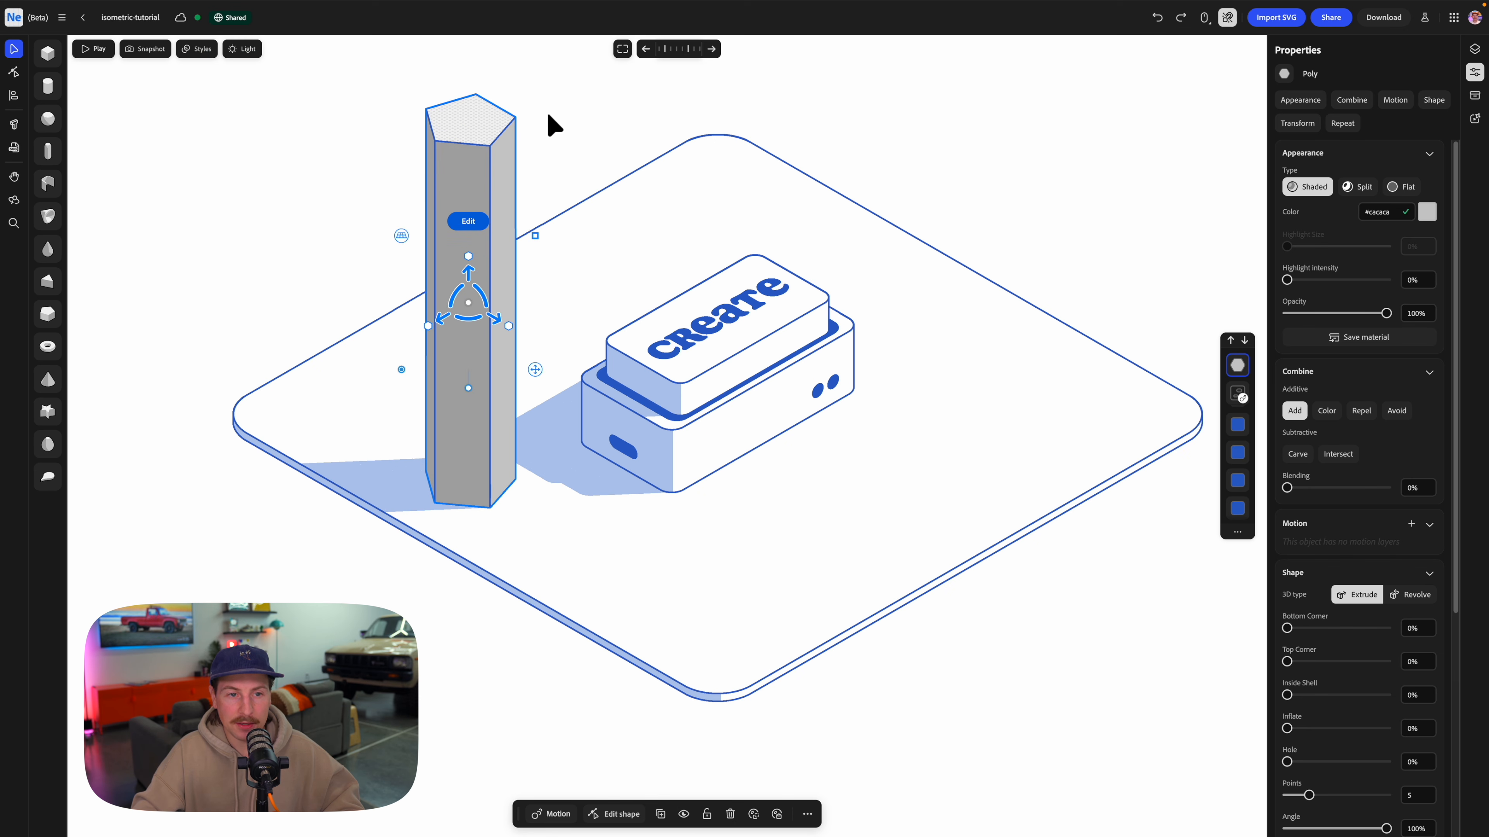
drag(532, 239, 575, 201)
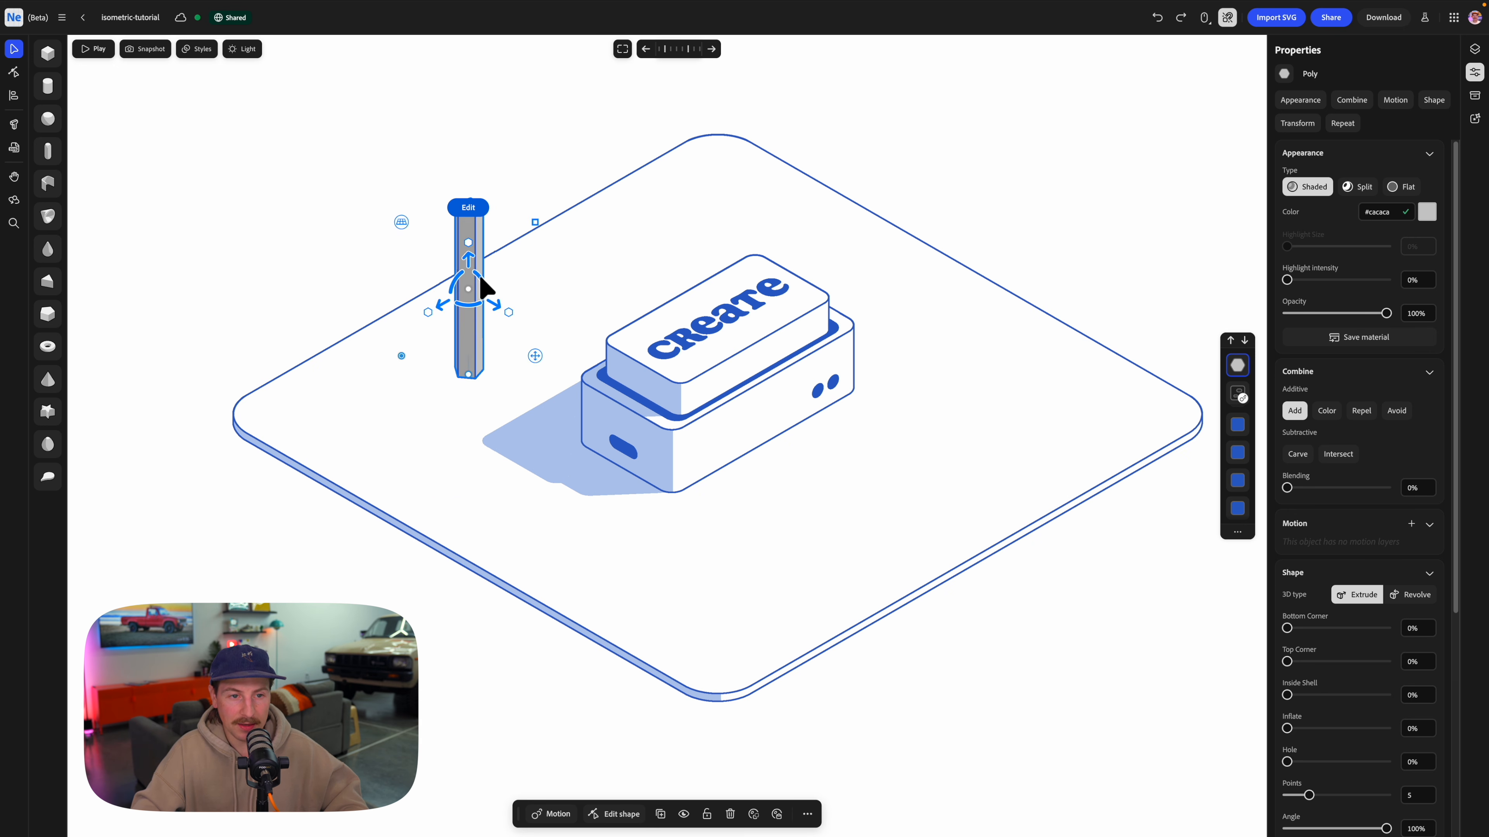
drag(492, 300, 498, 333)
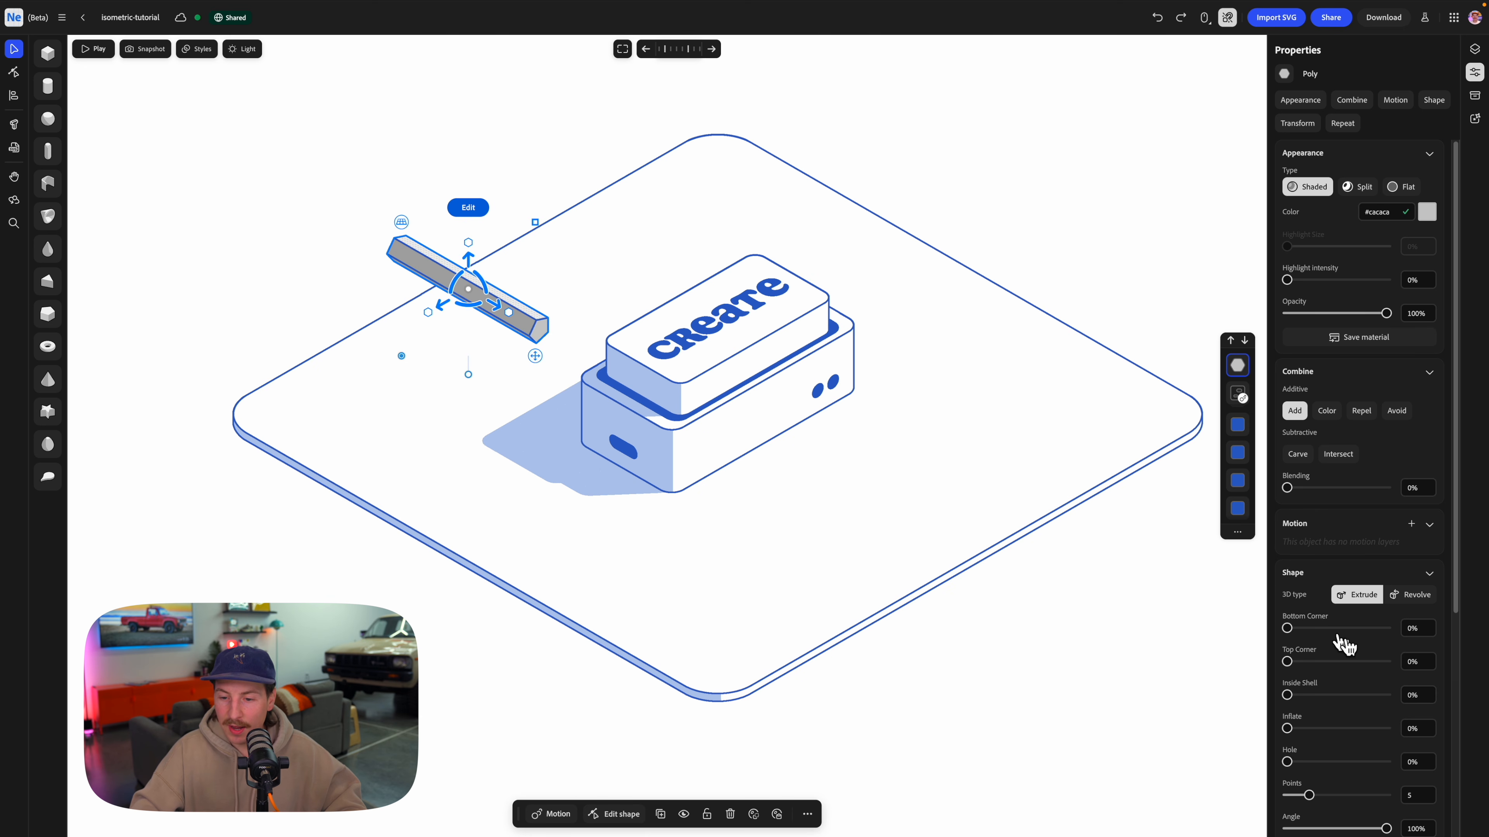
Set the bar's points to 6, lower it onto the base plate, and lengthen it slightly.
scroll(1341, 642, down, 3)
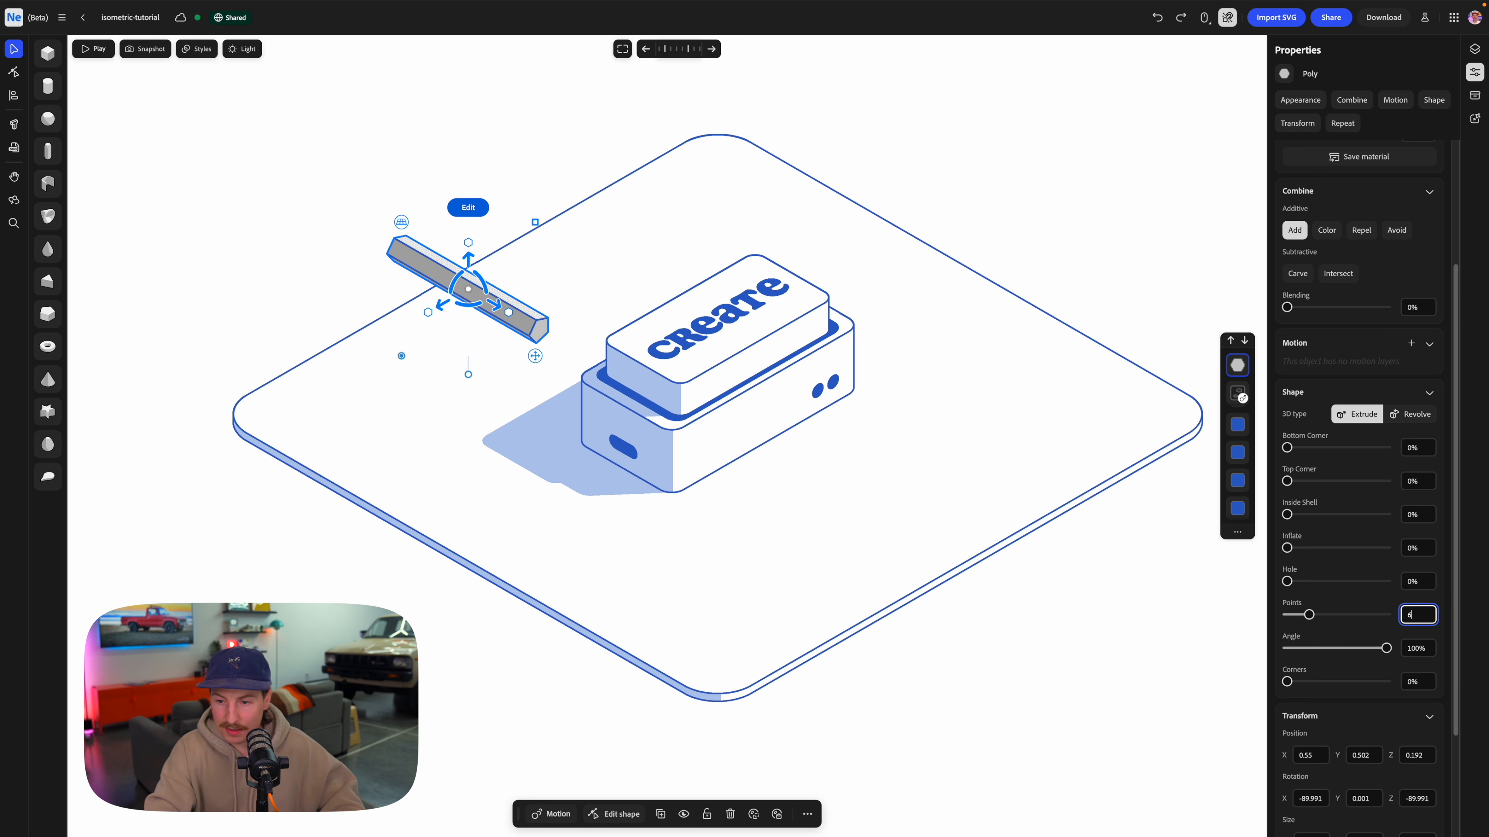
key(Return)
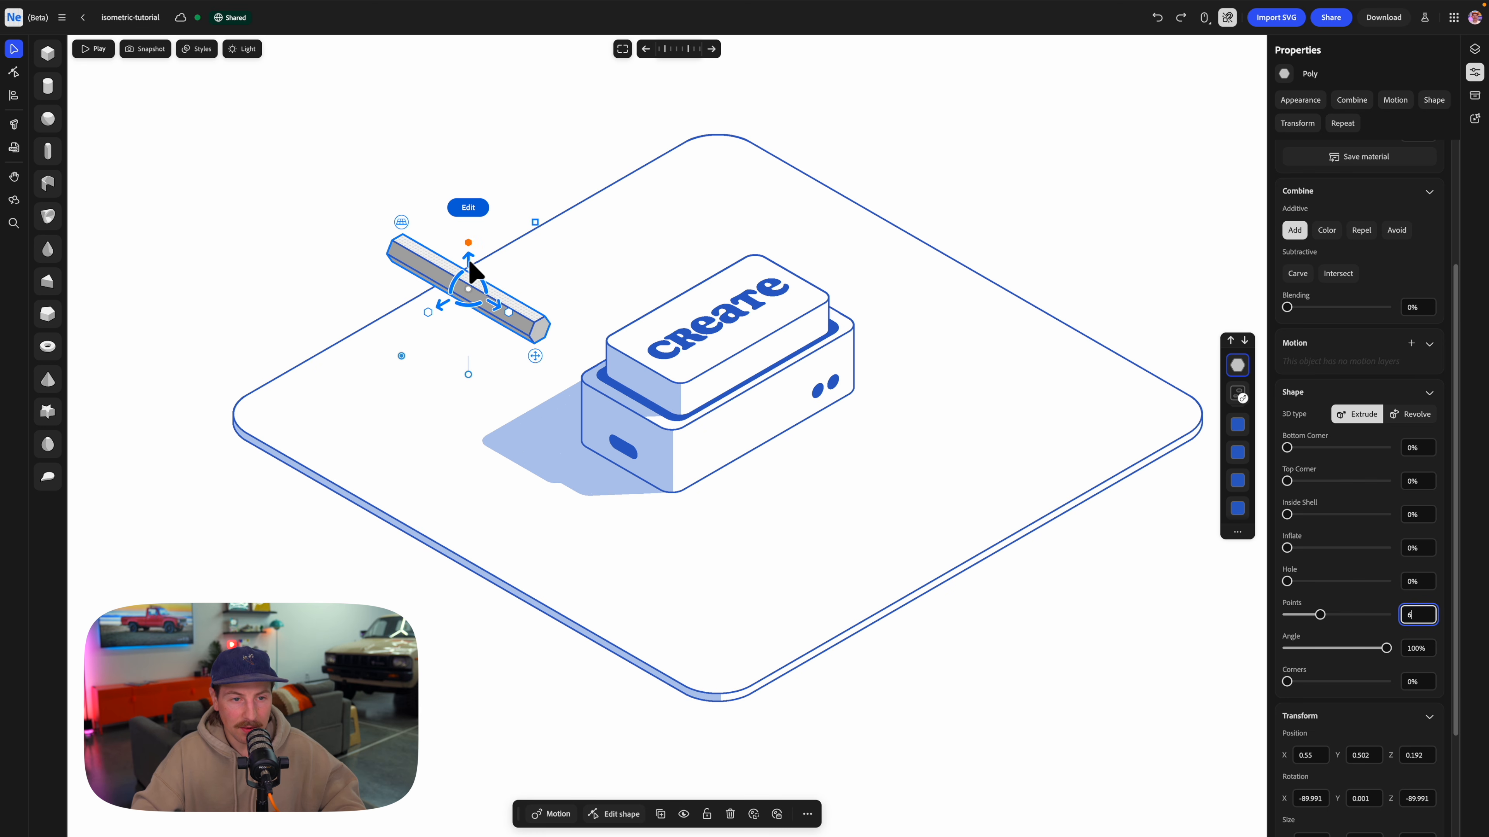
drag(464, 322, 466, 444)
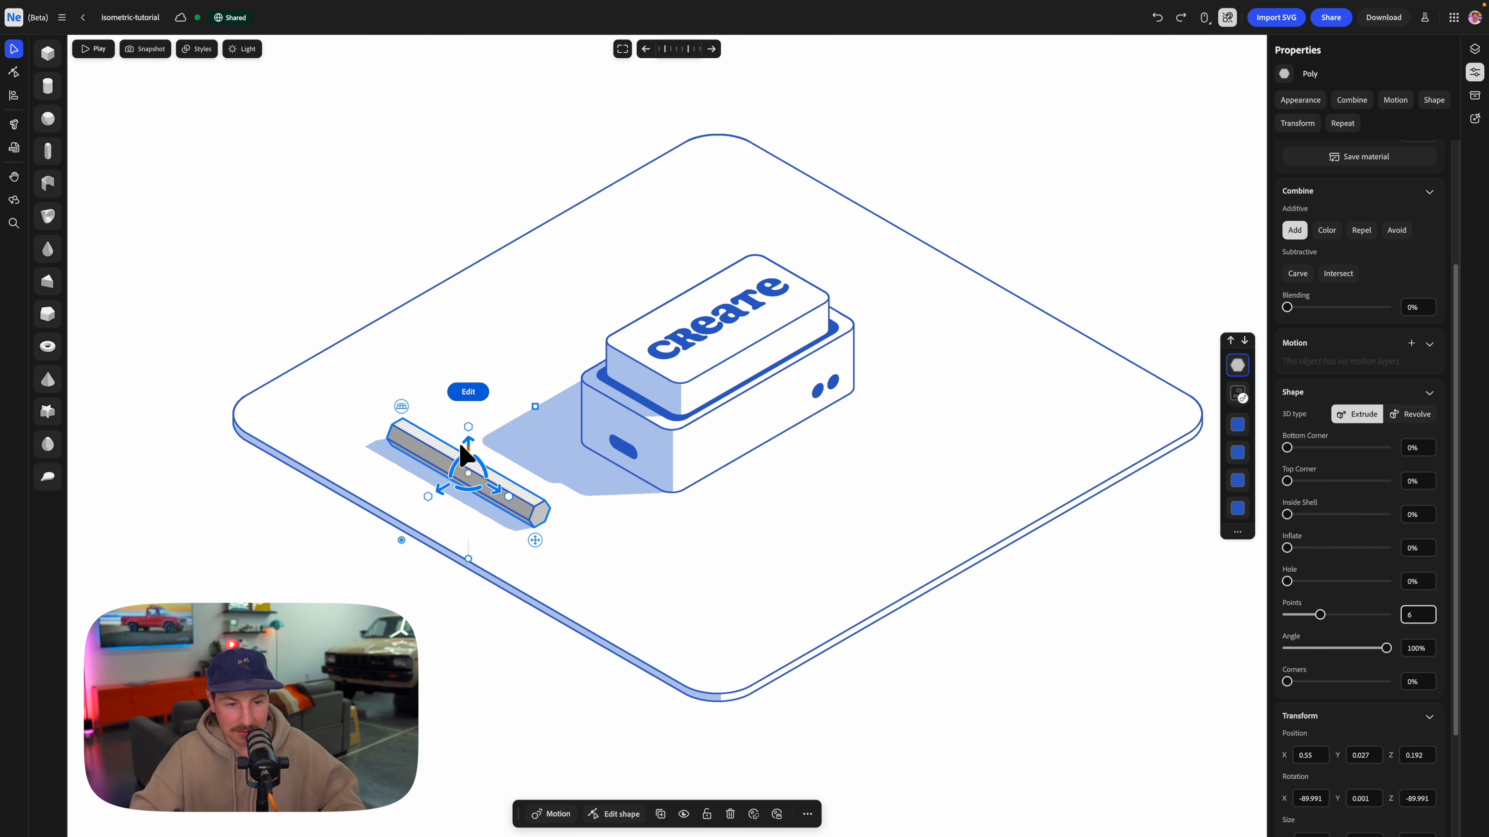
drag(542, 515, 526, 508)
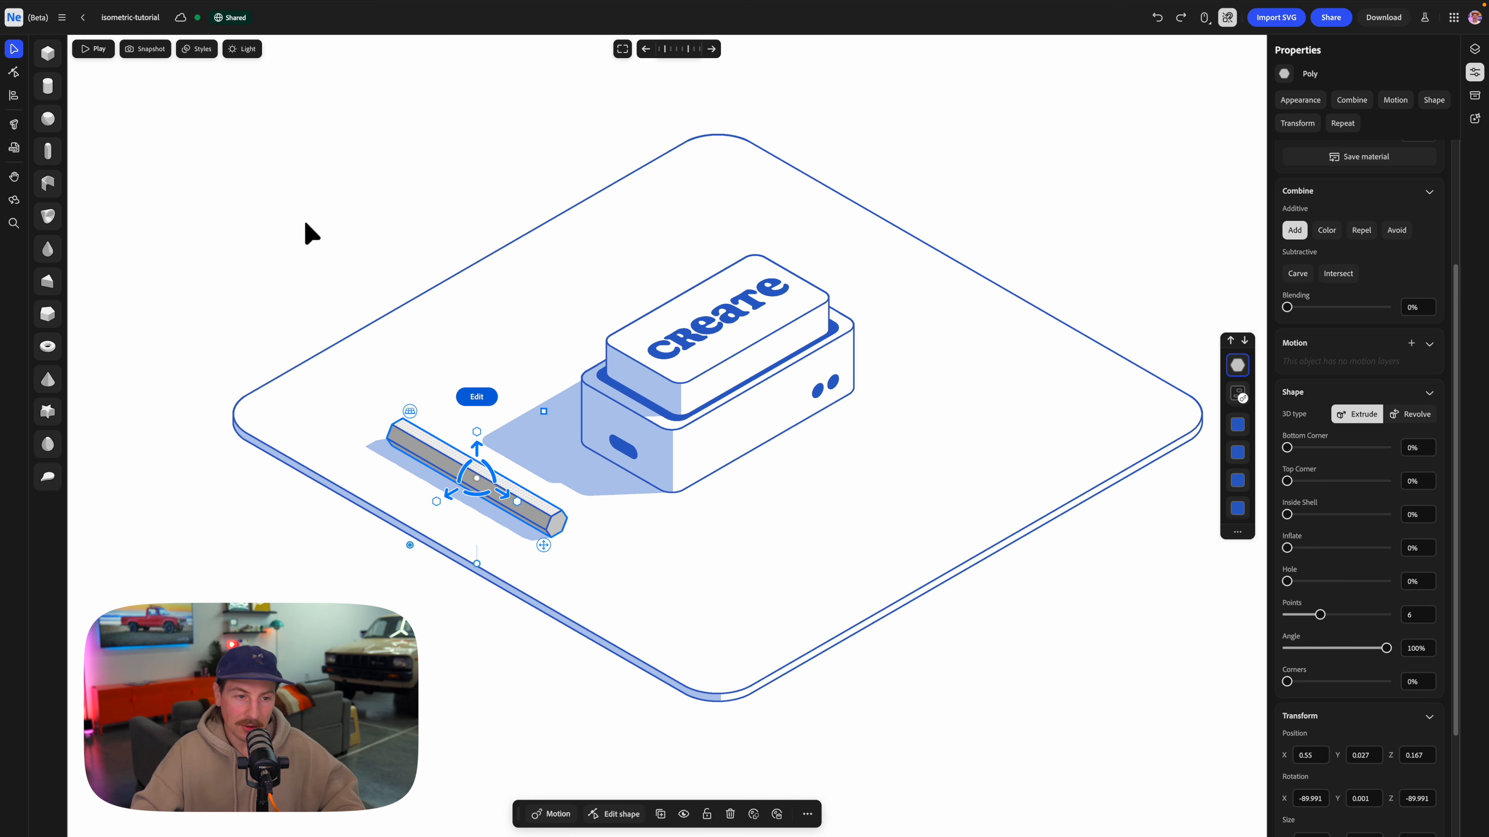
Copy the lower box's white split material with light-blue shadow onto the hexagonal bar.
click(313, 253)
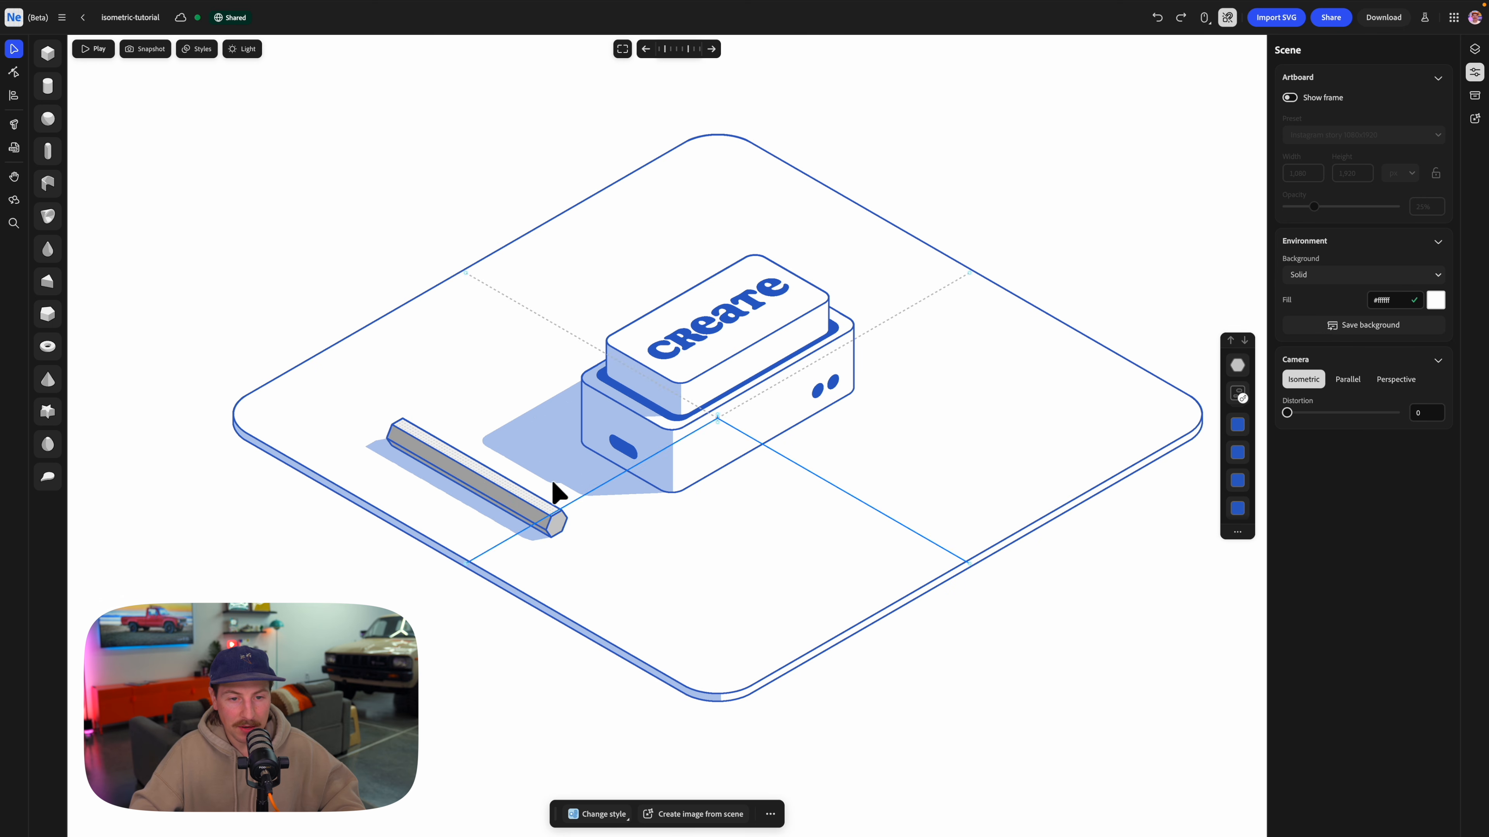
click(727, 443)
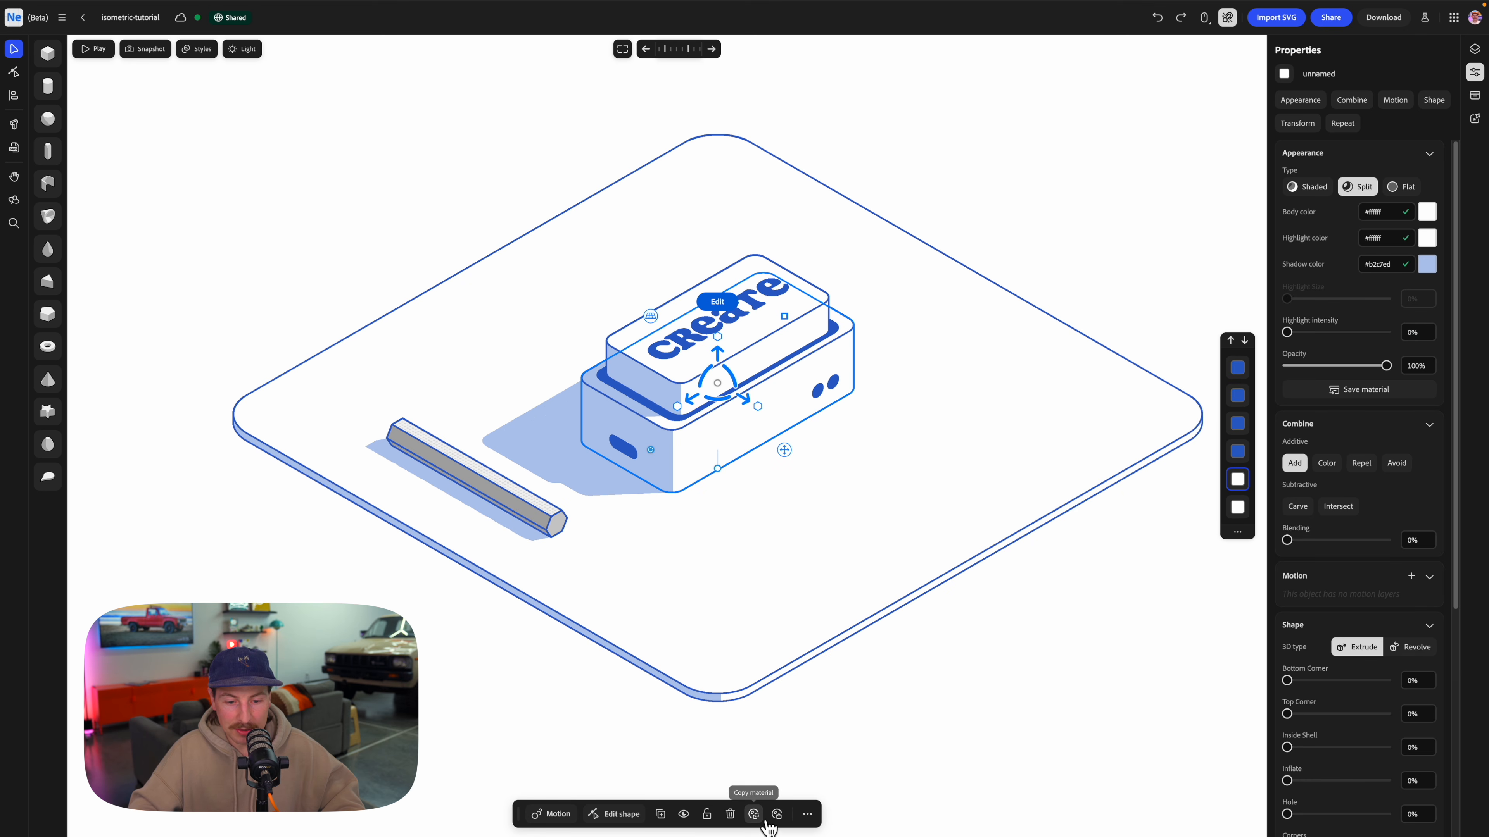
click(549, 521)
click(777, 814)
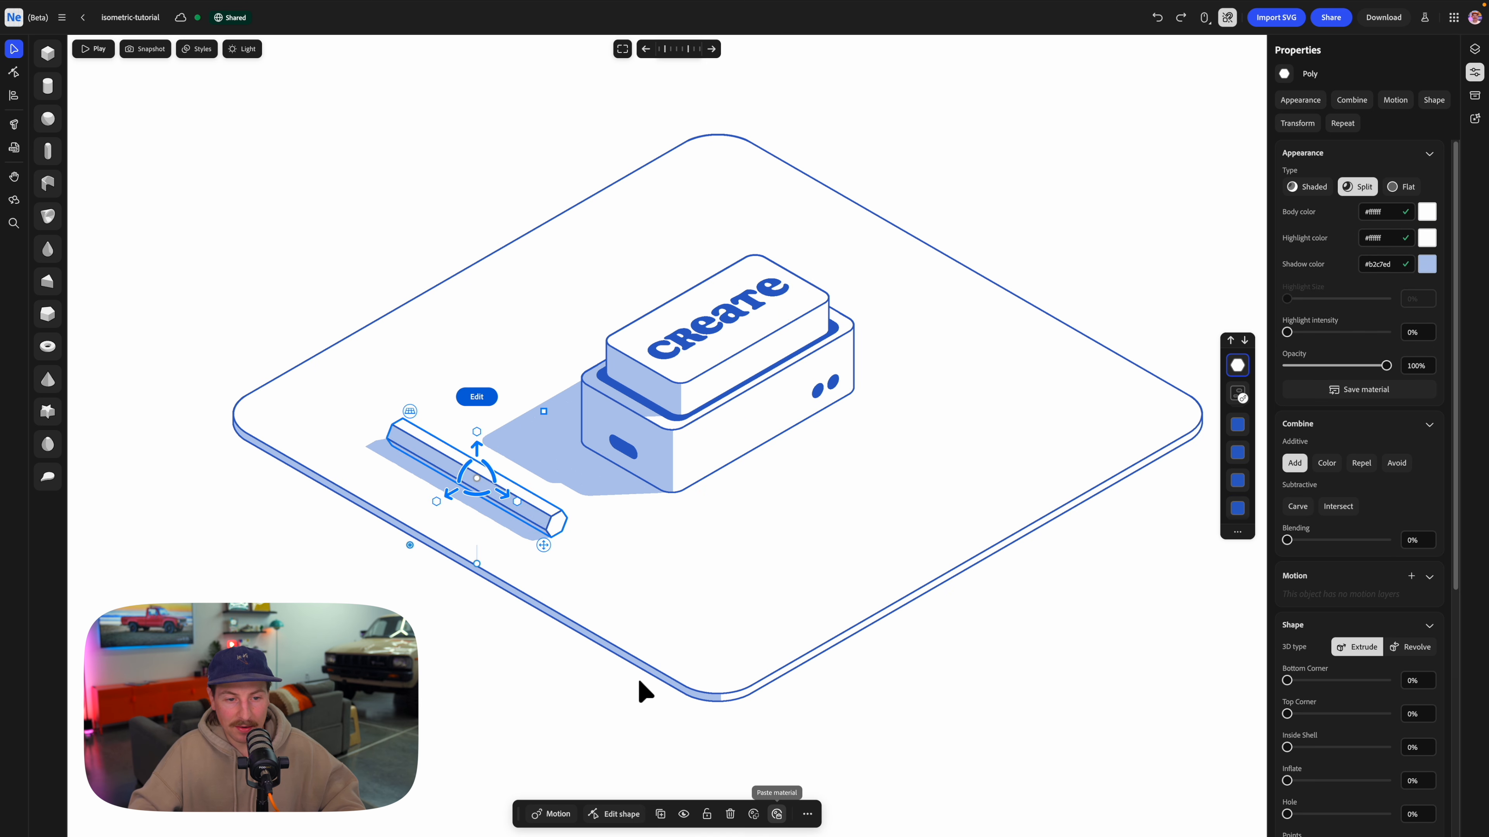
click(441, 612)
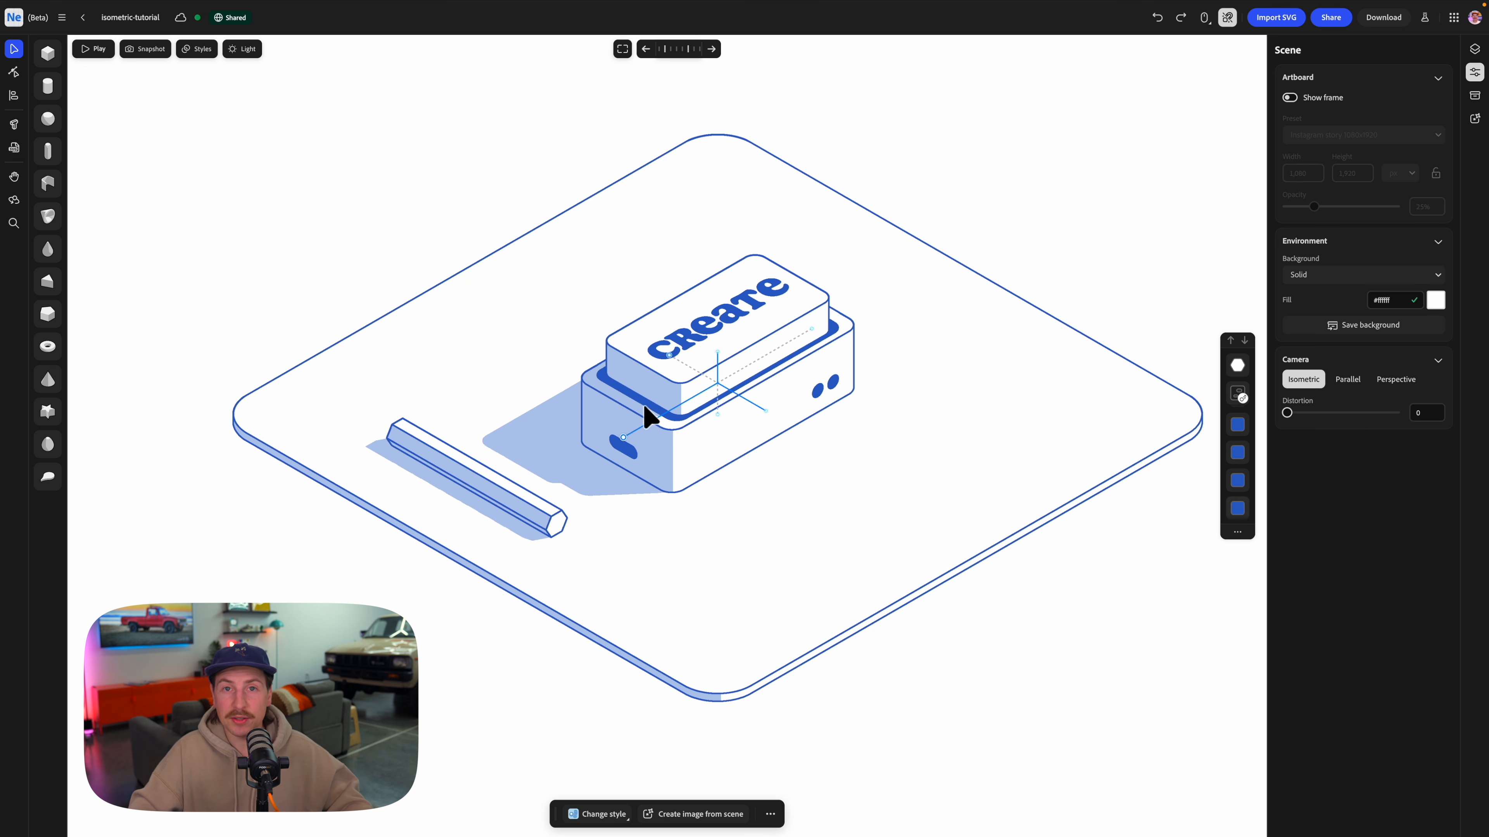
Add a cylinder on the front end face of the hexagonal bar and shrink it to fit inside the face.
scroll(470, 526, up, 5)
middle_drag(585, 520, 674, 391)
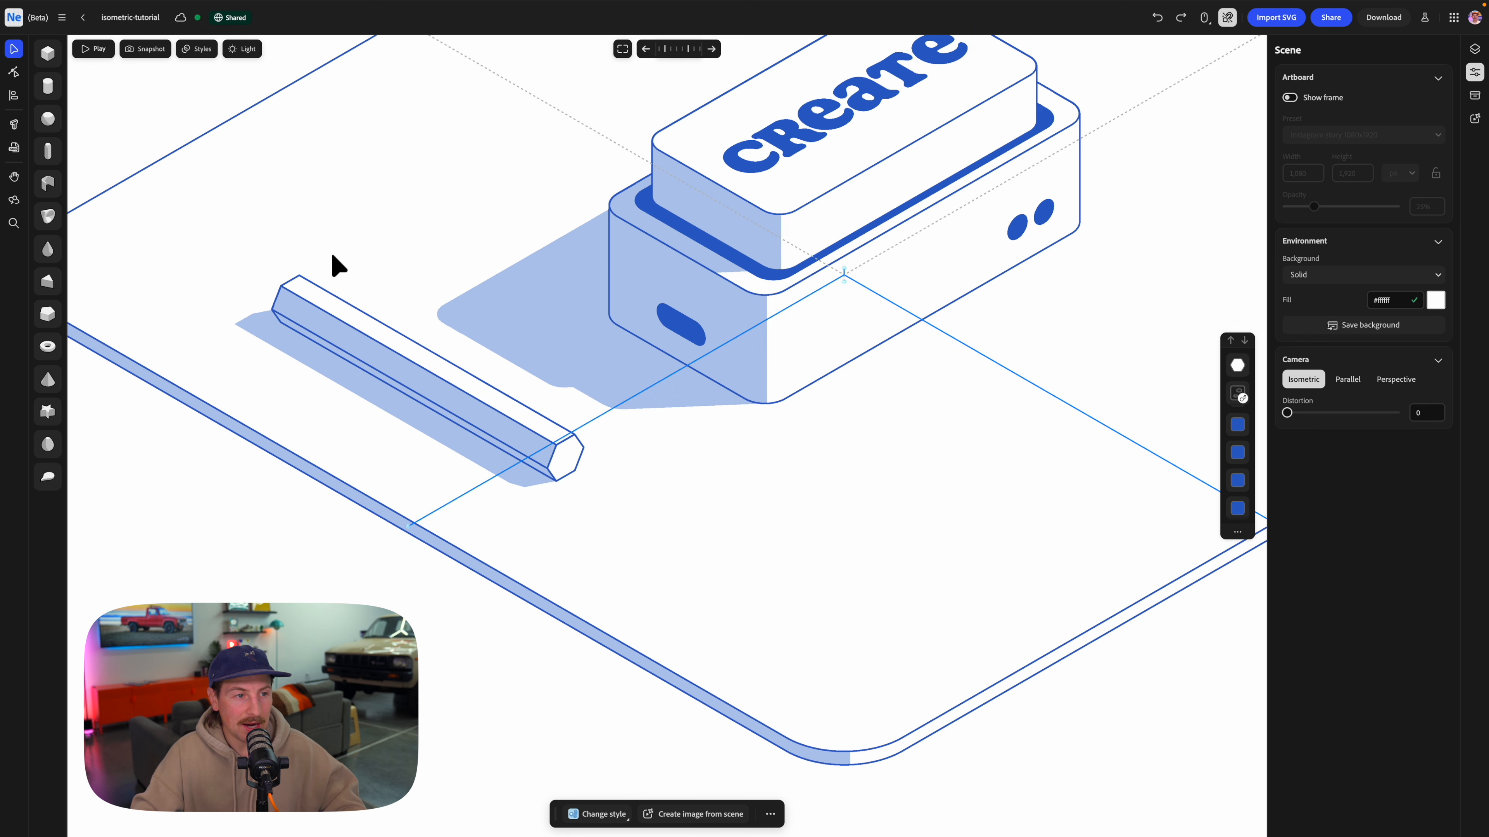
drag(65, 101, 623, 490)
drag(690, 426, 601, 499)
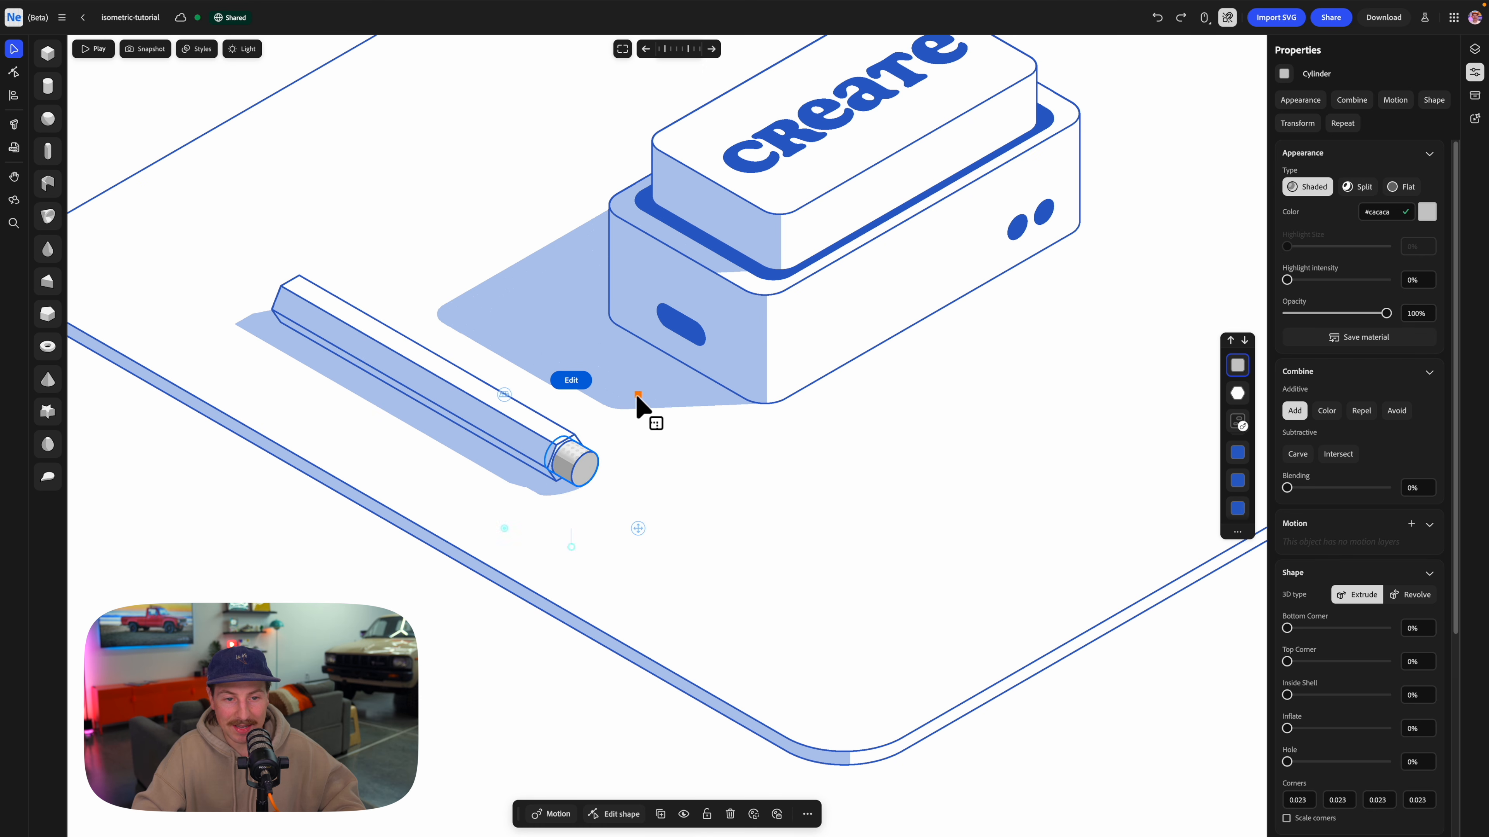
drag(637, 398, 617, 414)
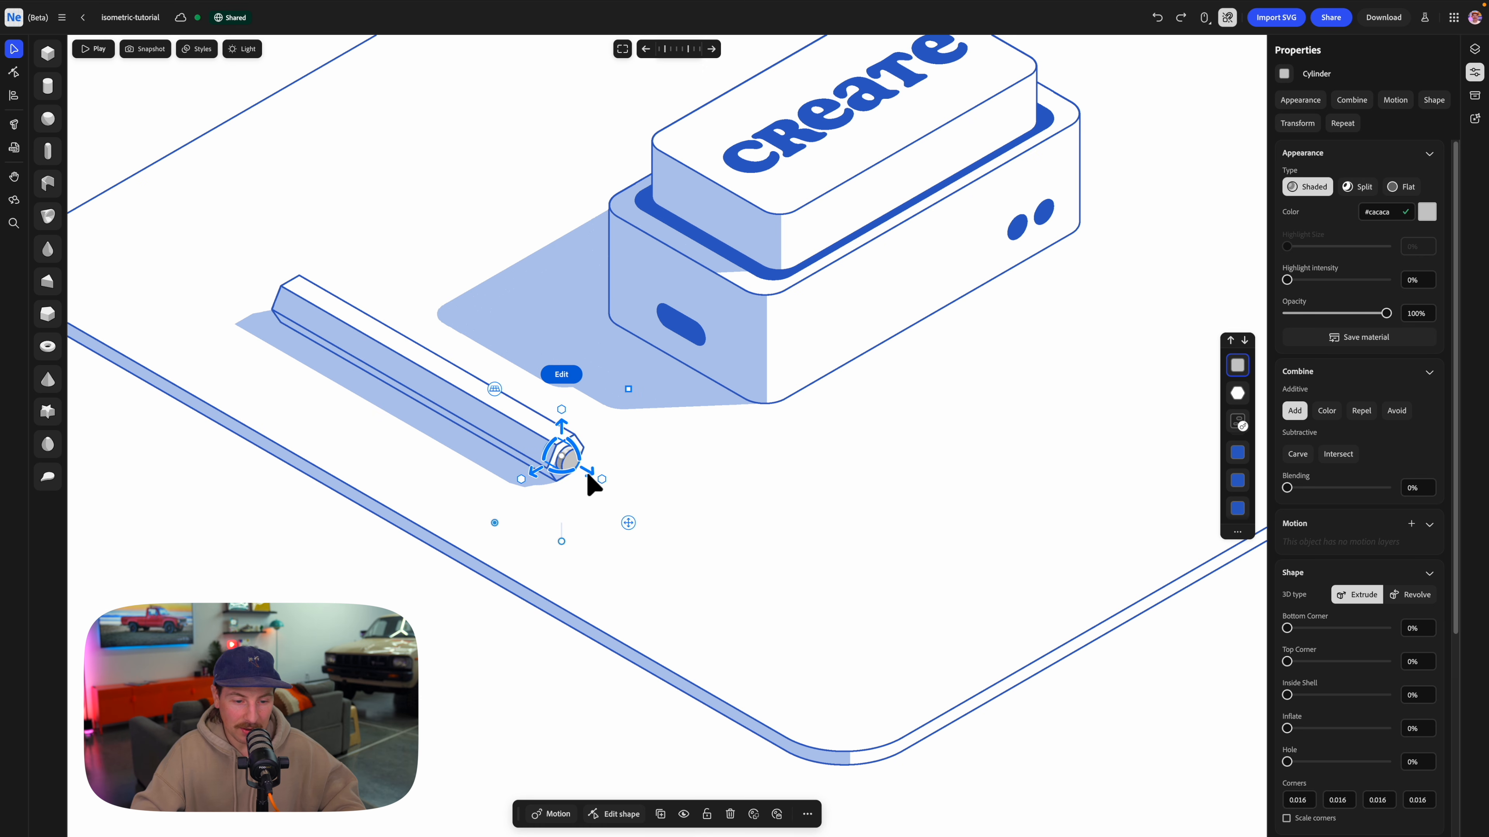
Give the small cylinder a flat blue material, combine it as Color to form the pencil lead, and shrink it slightly.
click(765, 276)
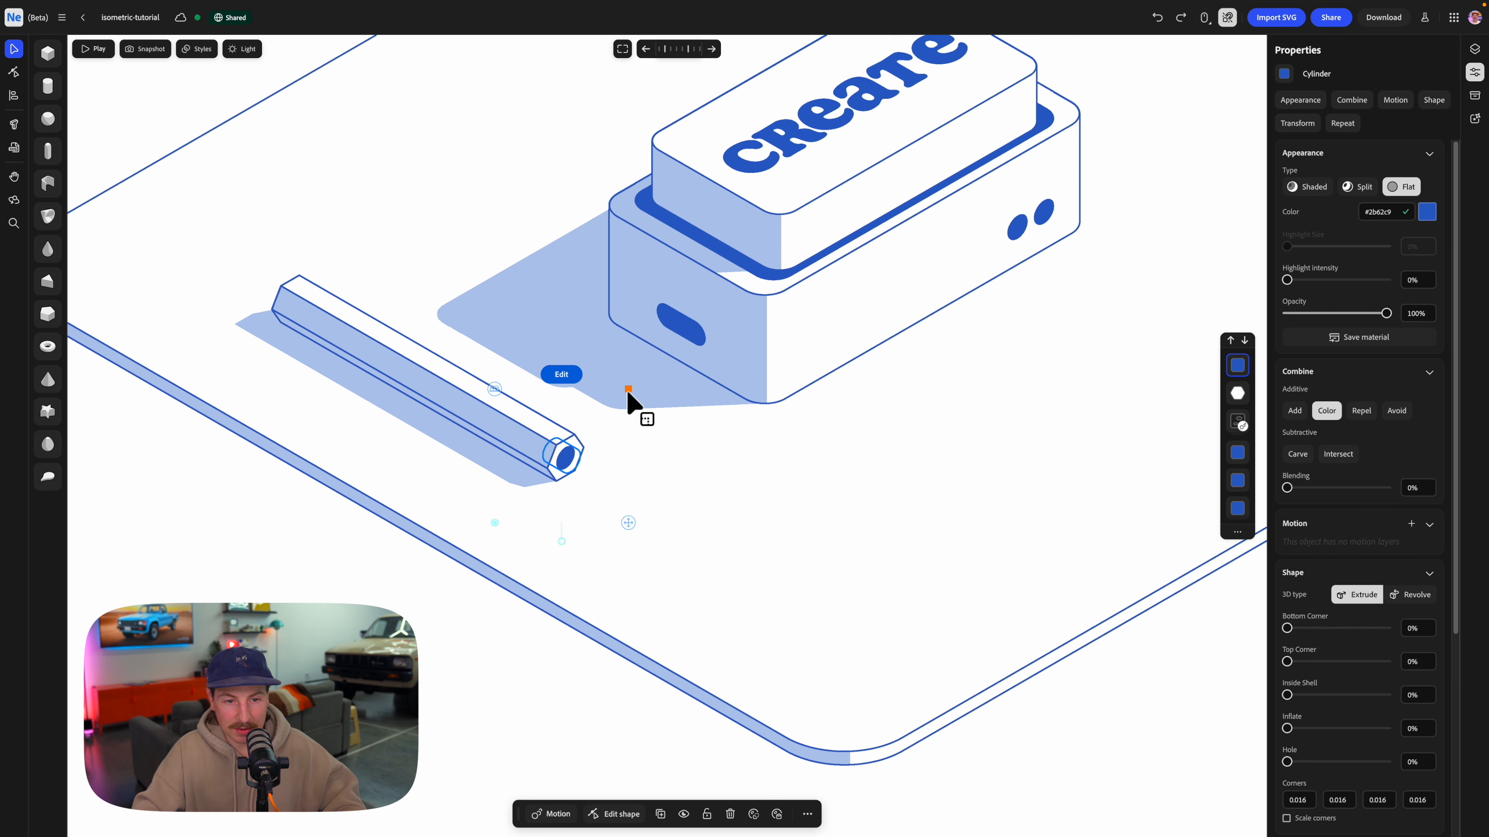
drag(627, 390, 621, 394)
click(367, 528)
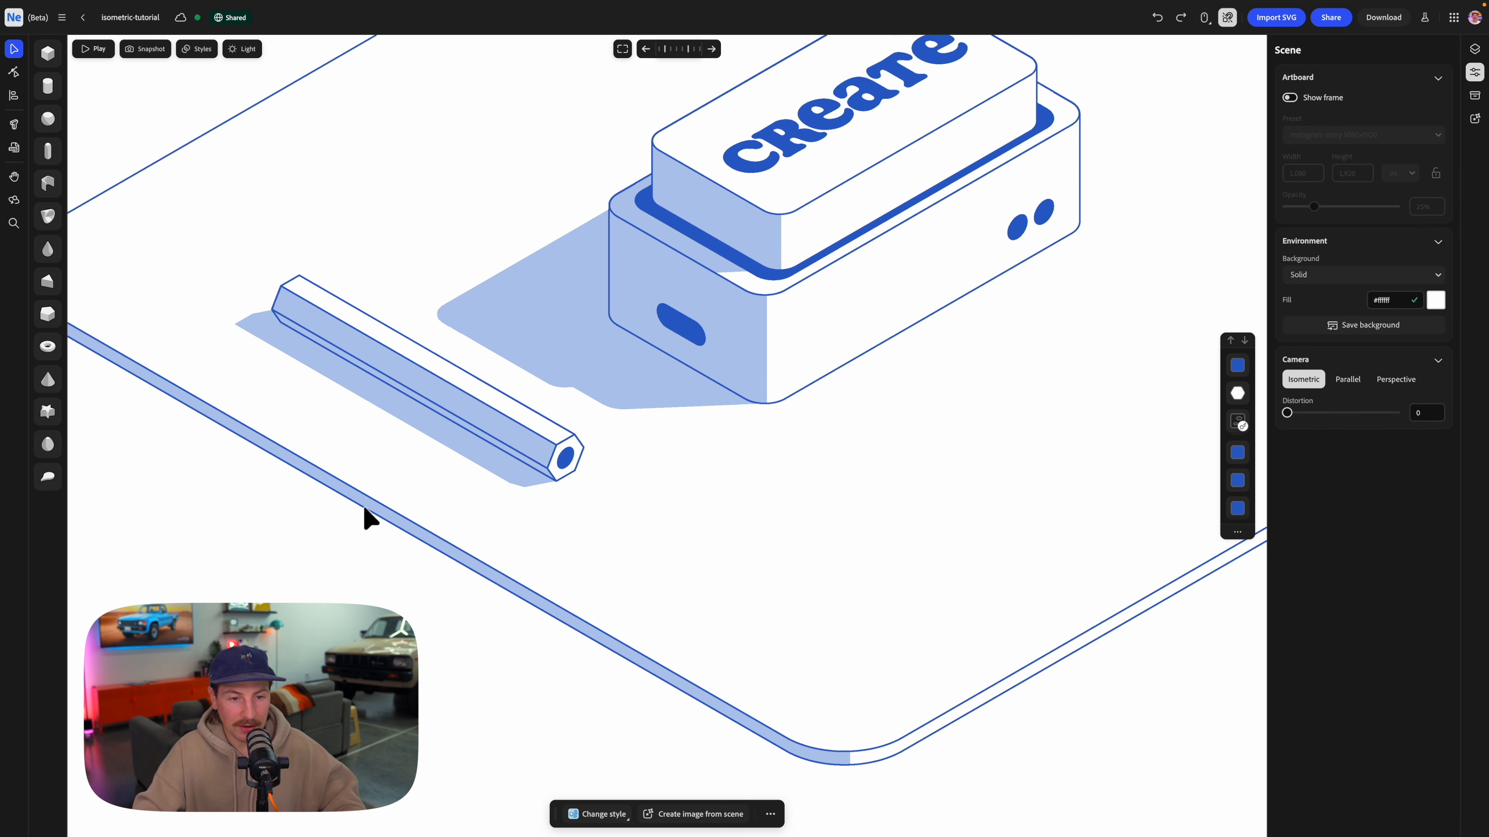
Add a cylinder to the bar's back end, scale it down to the bar's thickness, and copy the bar's material onto it.
middle_drag(486, 486, 694, 425)
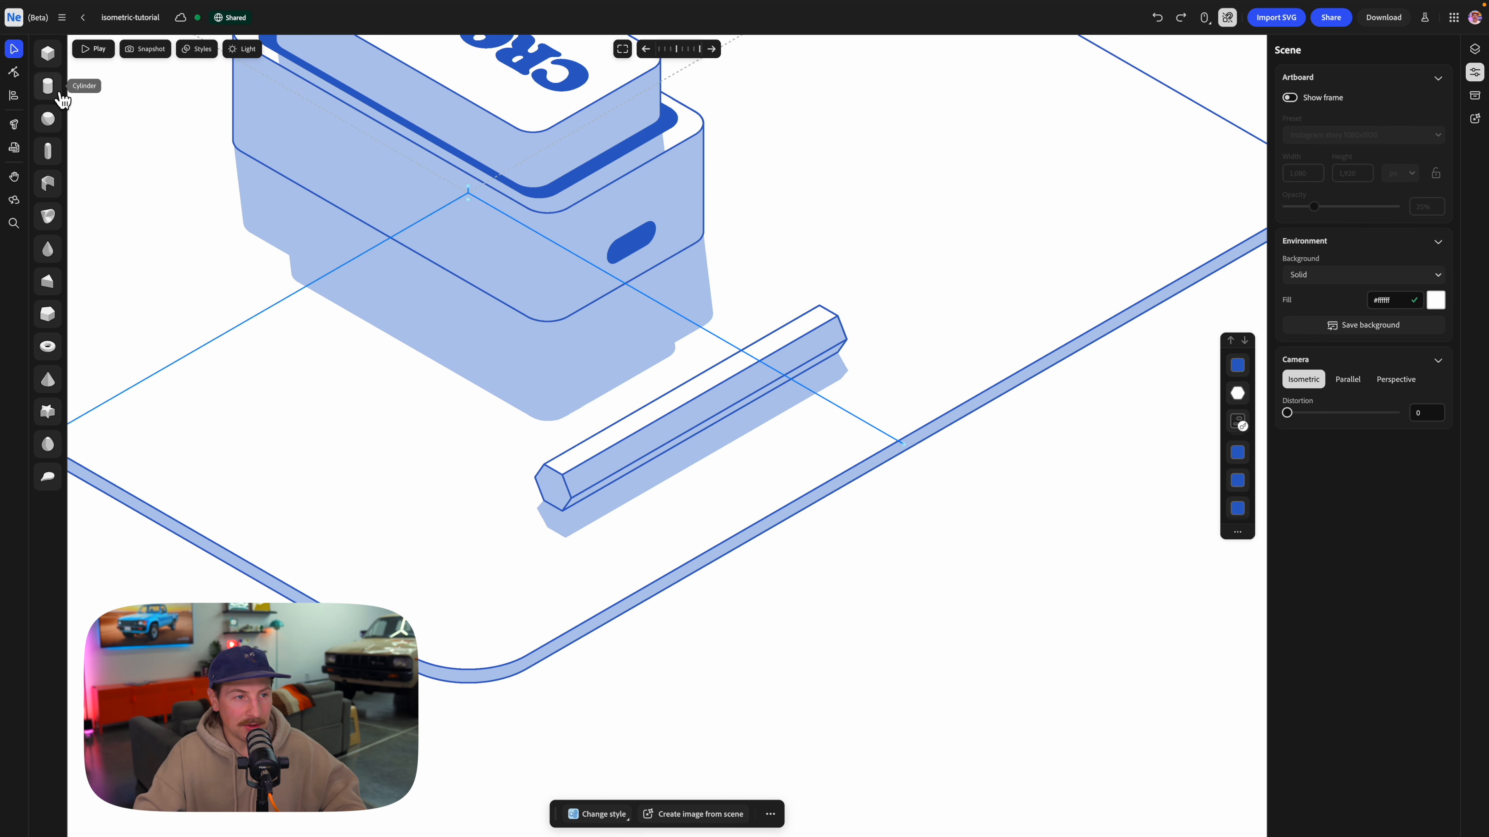
drag(47, 86, 560, 492)
middle_drag(560, 492, 530, 519)
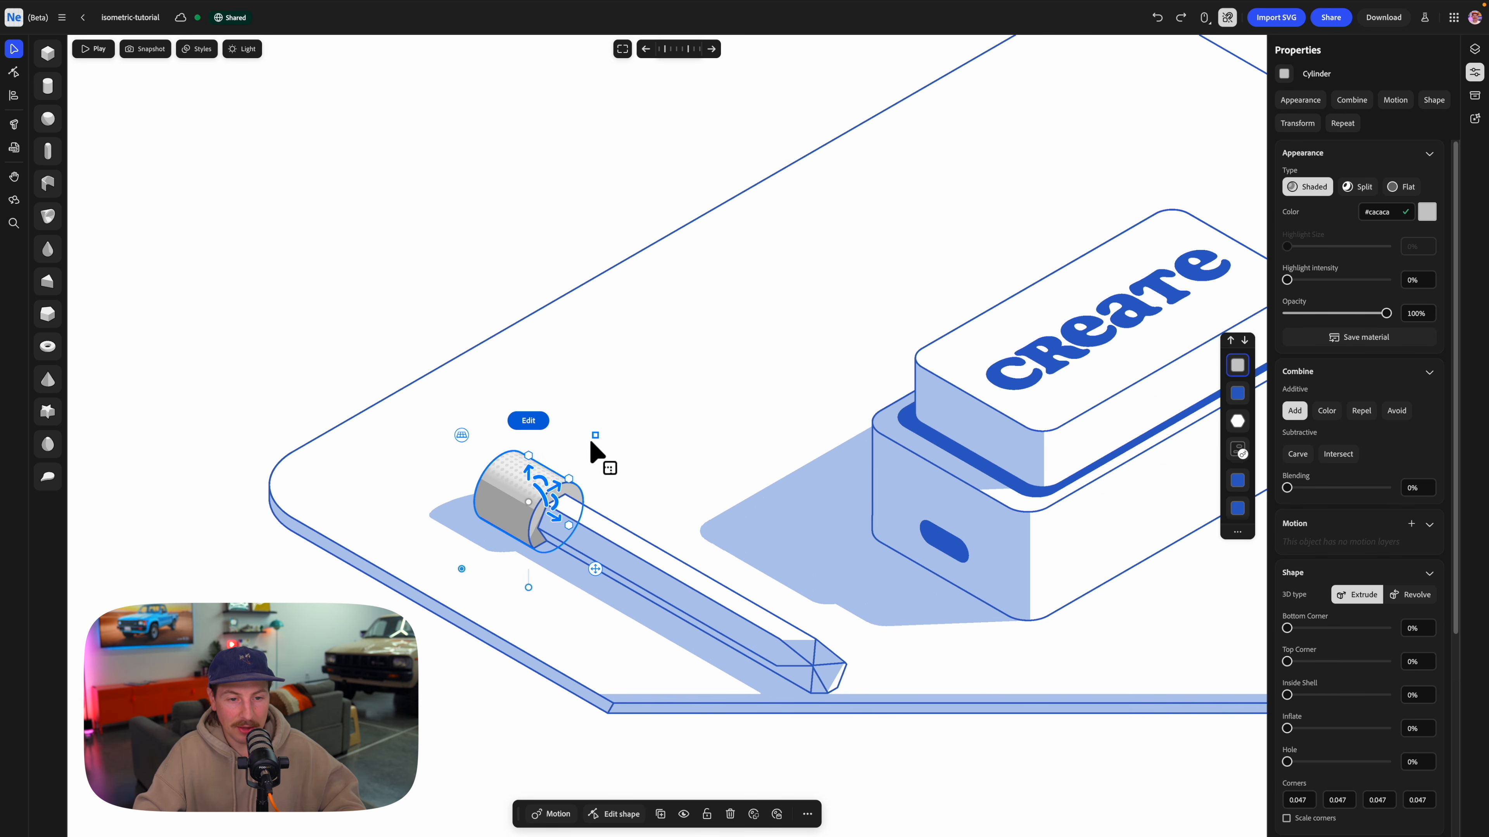
drag(590, 442, 575, 456)
click(601, 592)
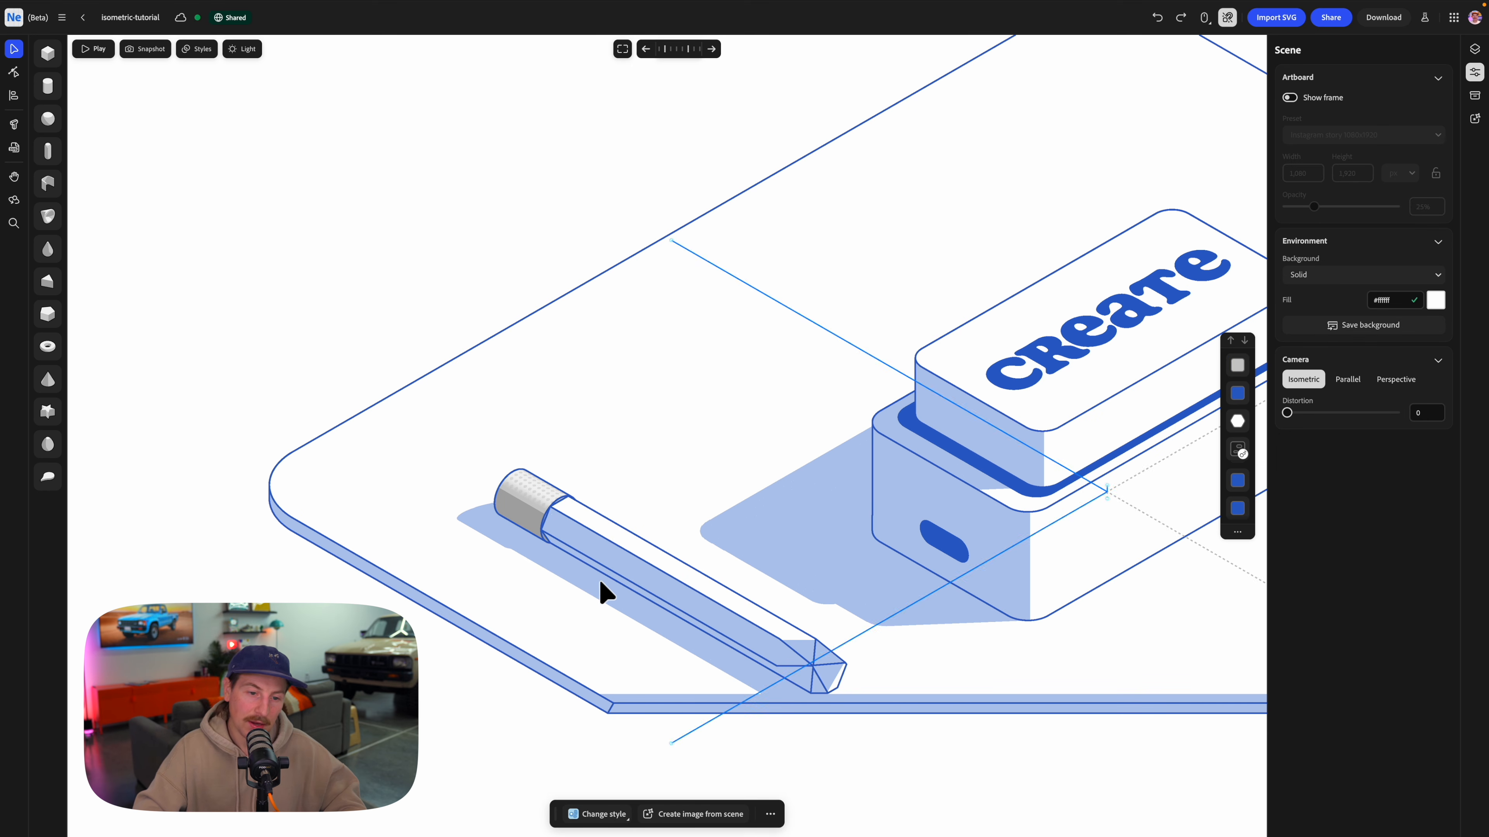
click(615, 558)
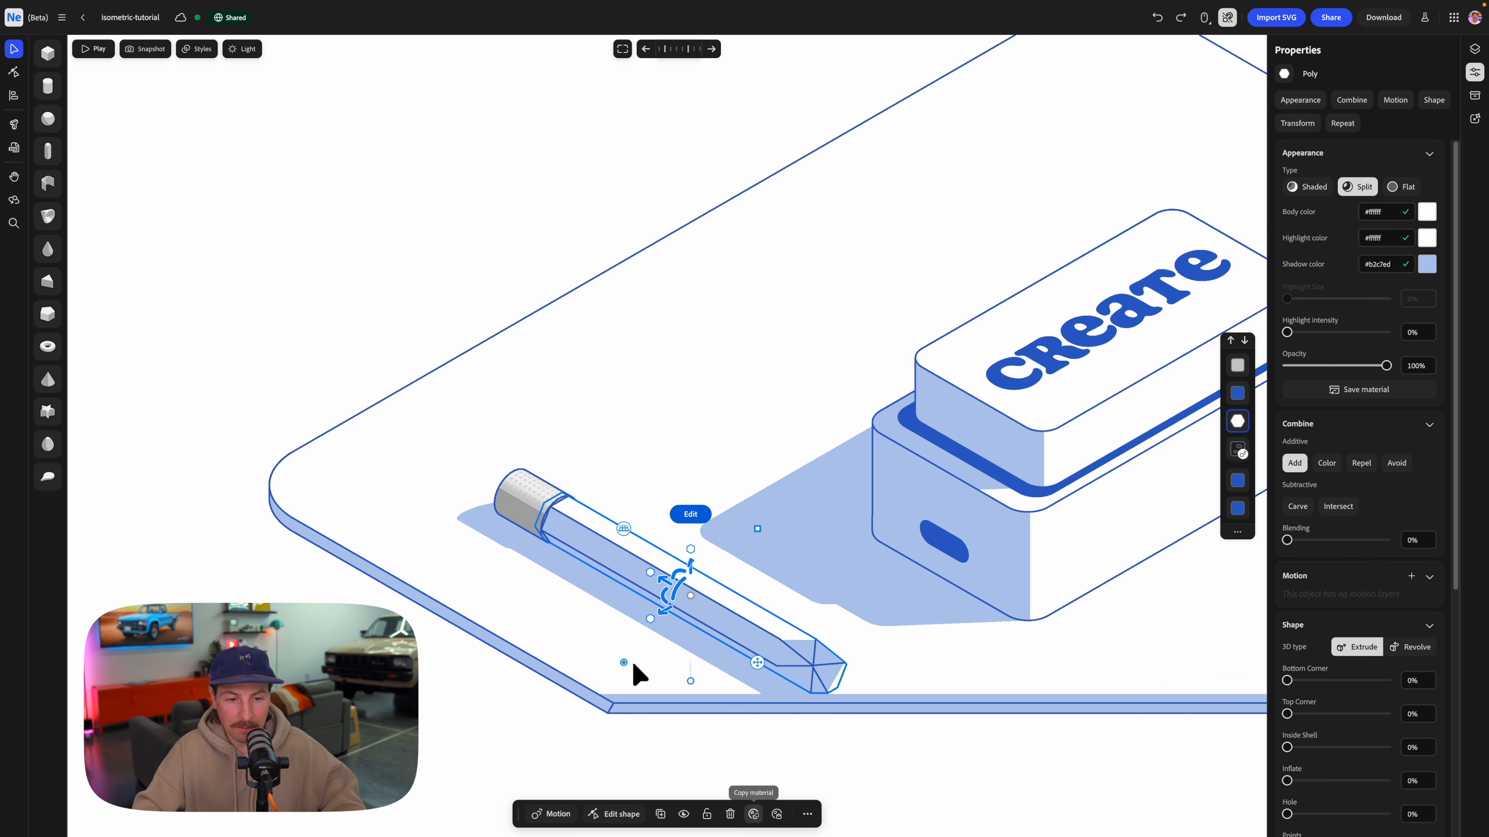
click(530, 503)
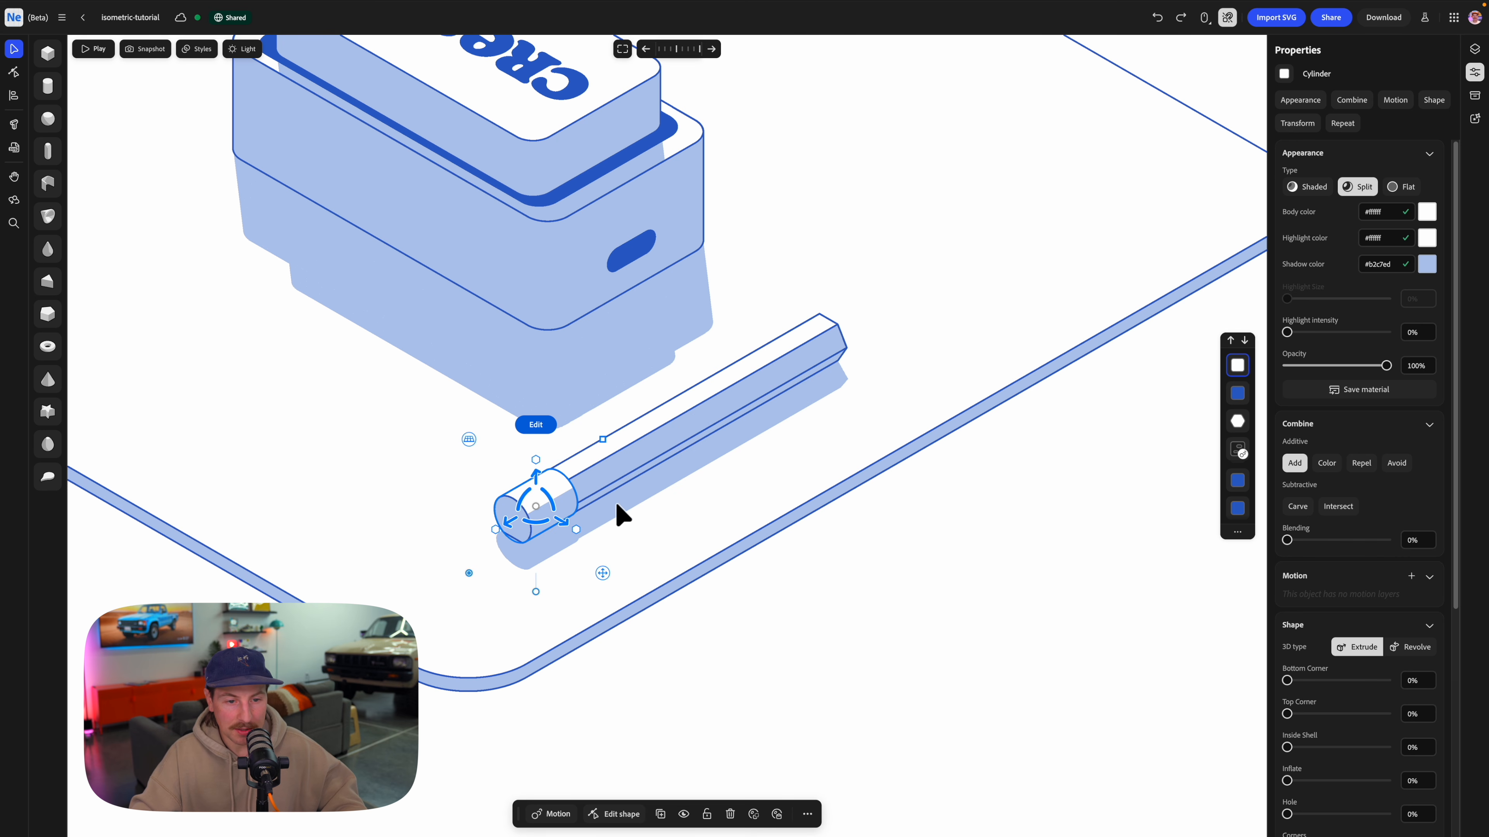
Duplicate the end cylinder along the pencil and resize the copies to form the raised ferrule rings.
drag(554, 504, 623, 428)
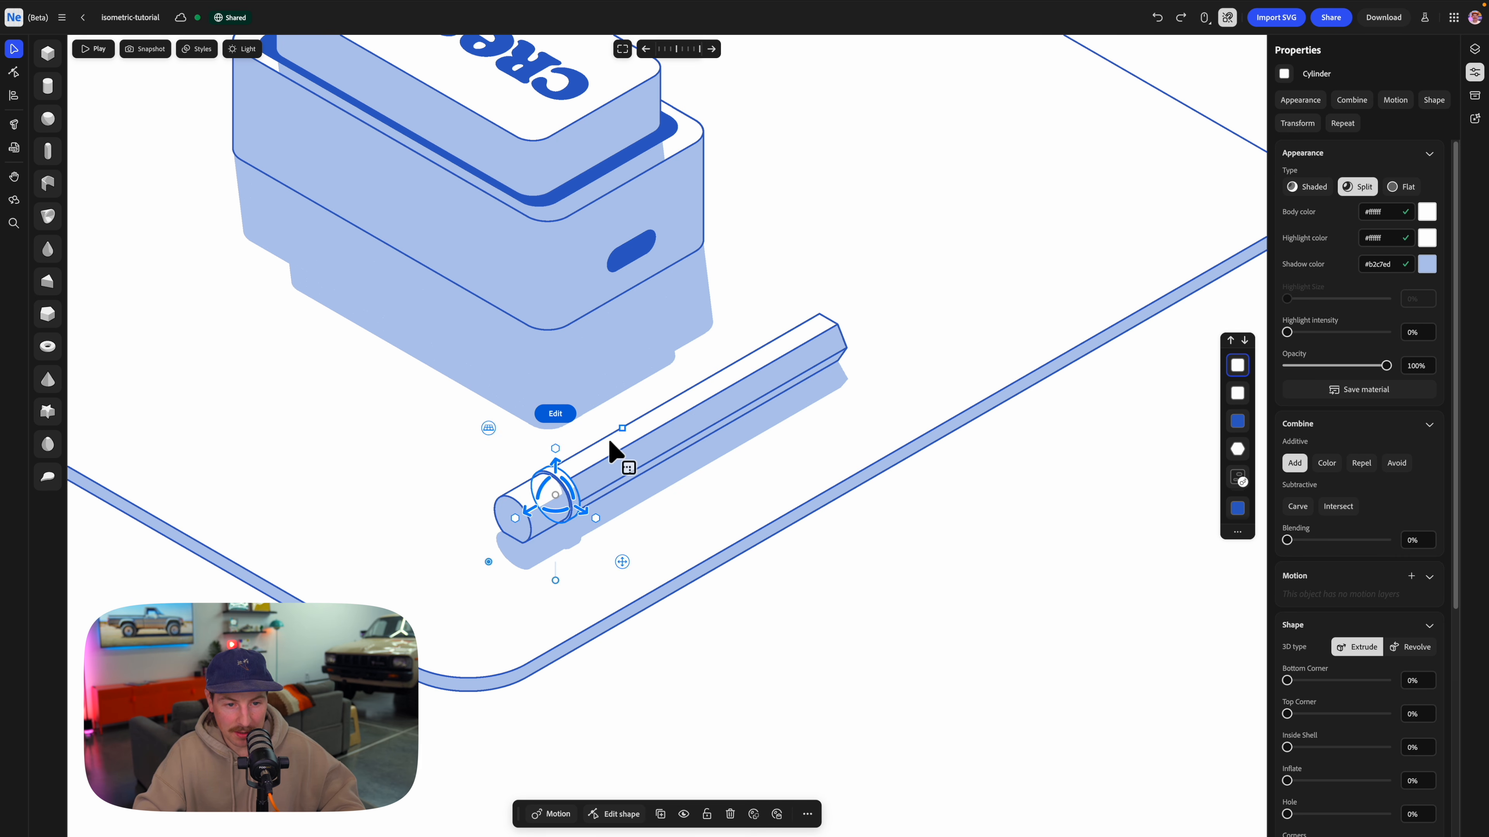
drag(529, 508, 507, 502)
click(506, 502)
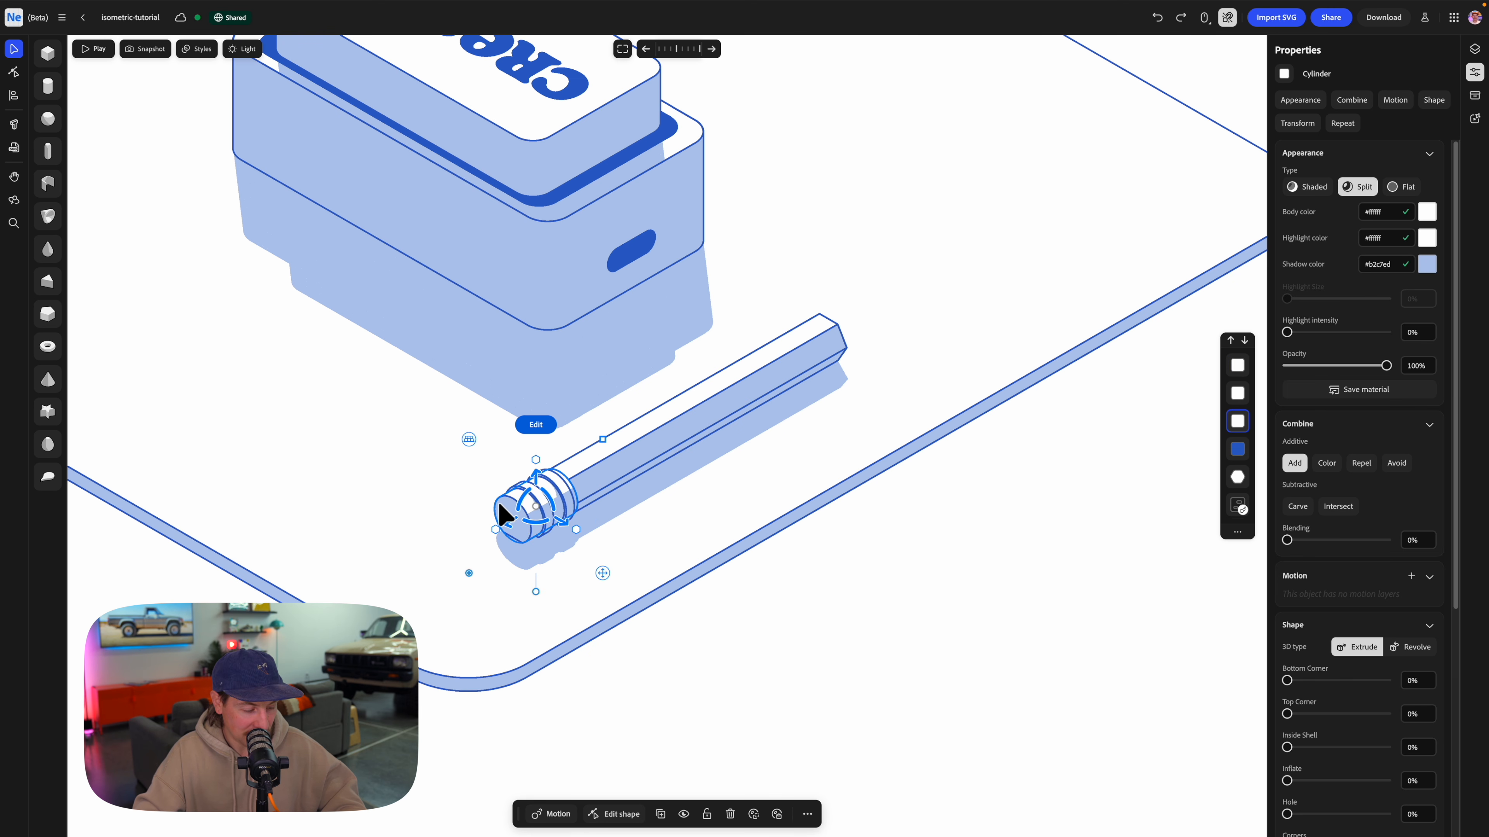
Slide the end cylinder outward as the eraser, shrink it slightly, and give it a flat blue color.
alt+drag(504, 515, 489, 524)
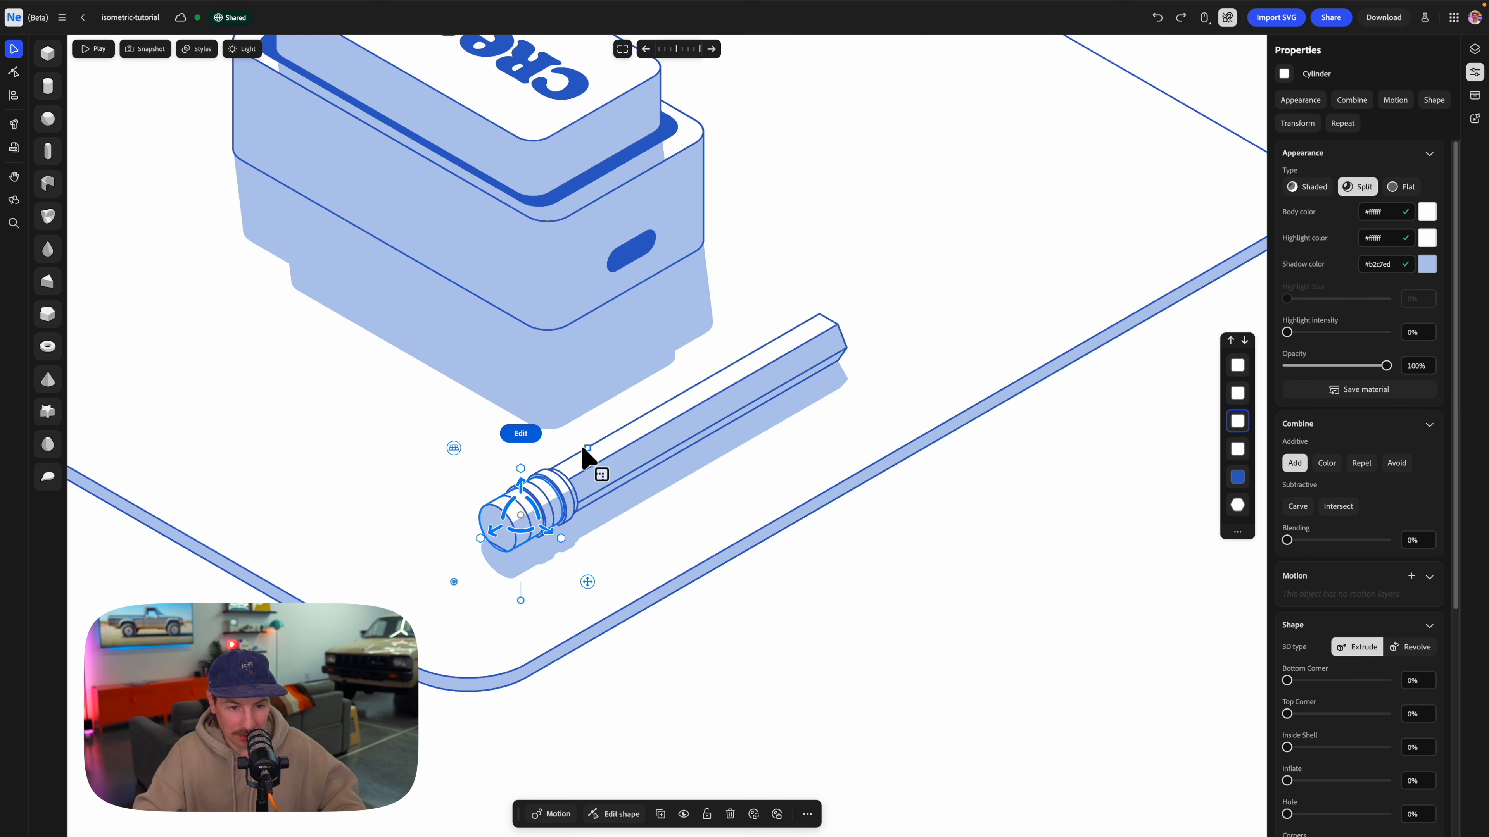
drag(587, 448, 583, 450)
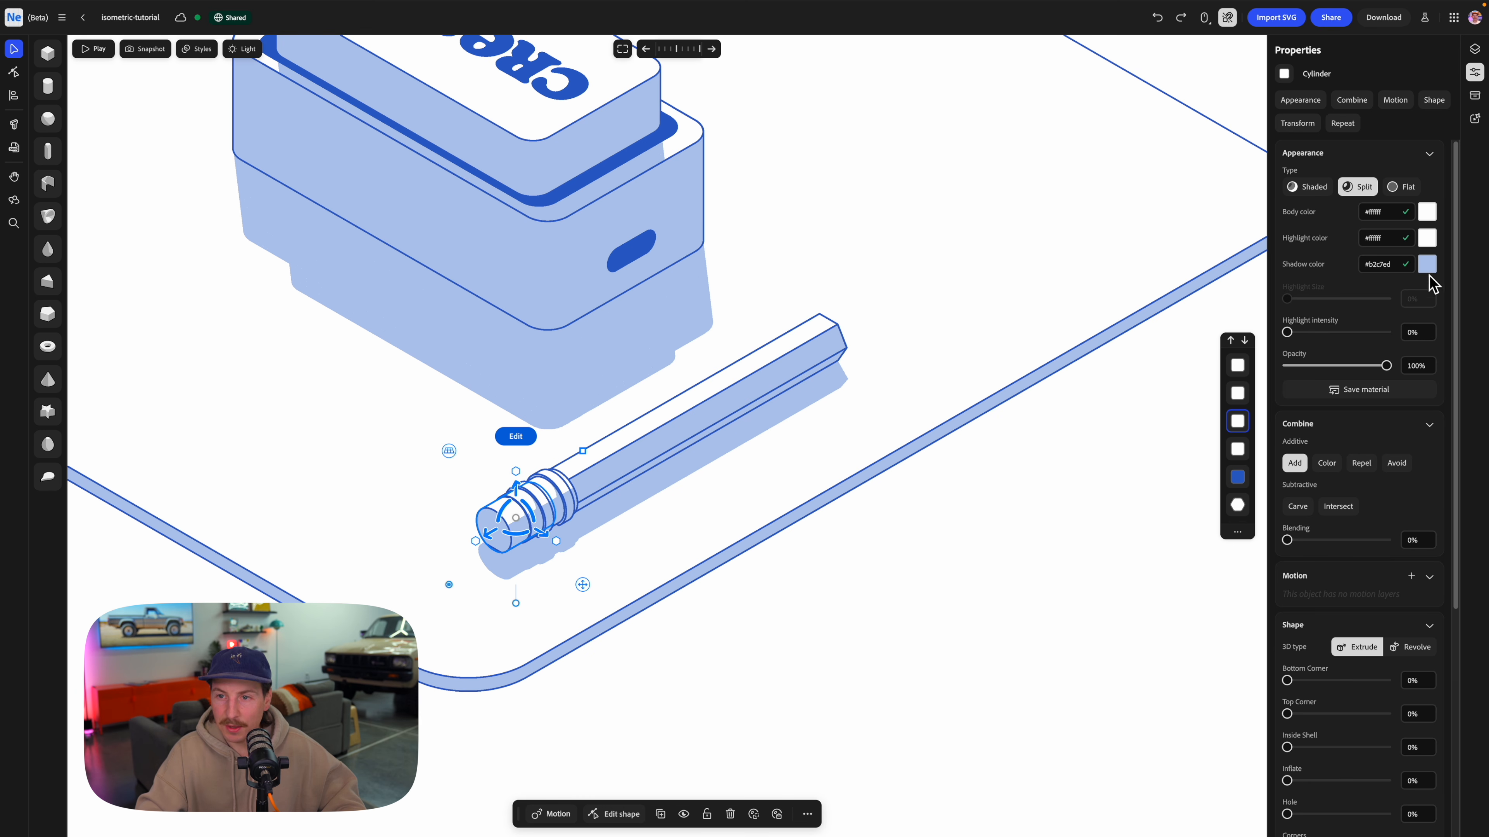
click(1405, 188)
click(1427, 212)
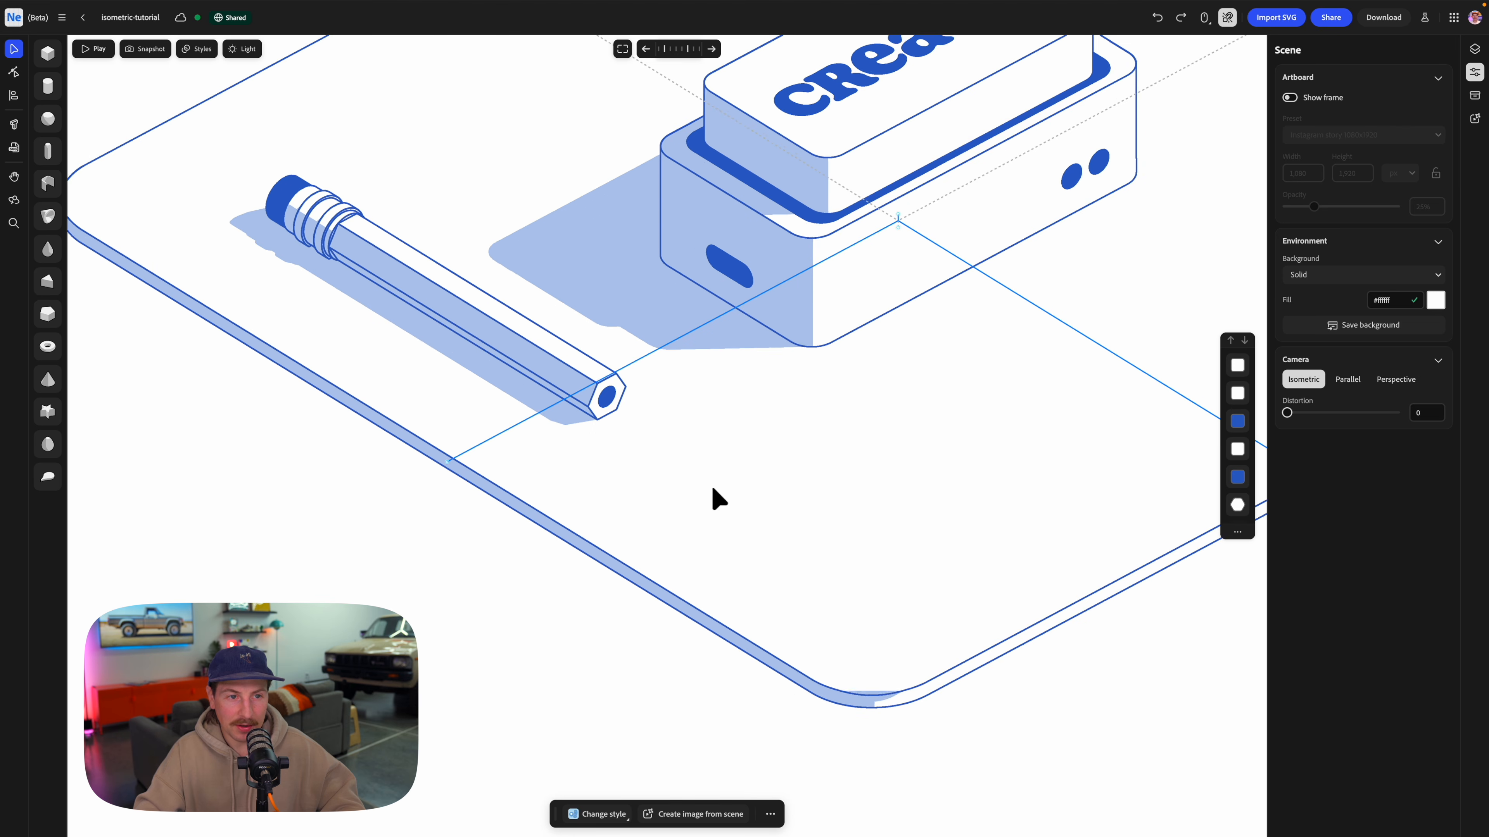
Select all the pencil's parts and group them together.
scroll(598, 426, down, 5)
scroll(273, 197, up, 5)
mouse_move(268, 186)
mouse_down()
mouse_move(715, 473)
mouse_move(739, 540)
mouse_up()
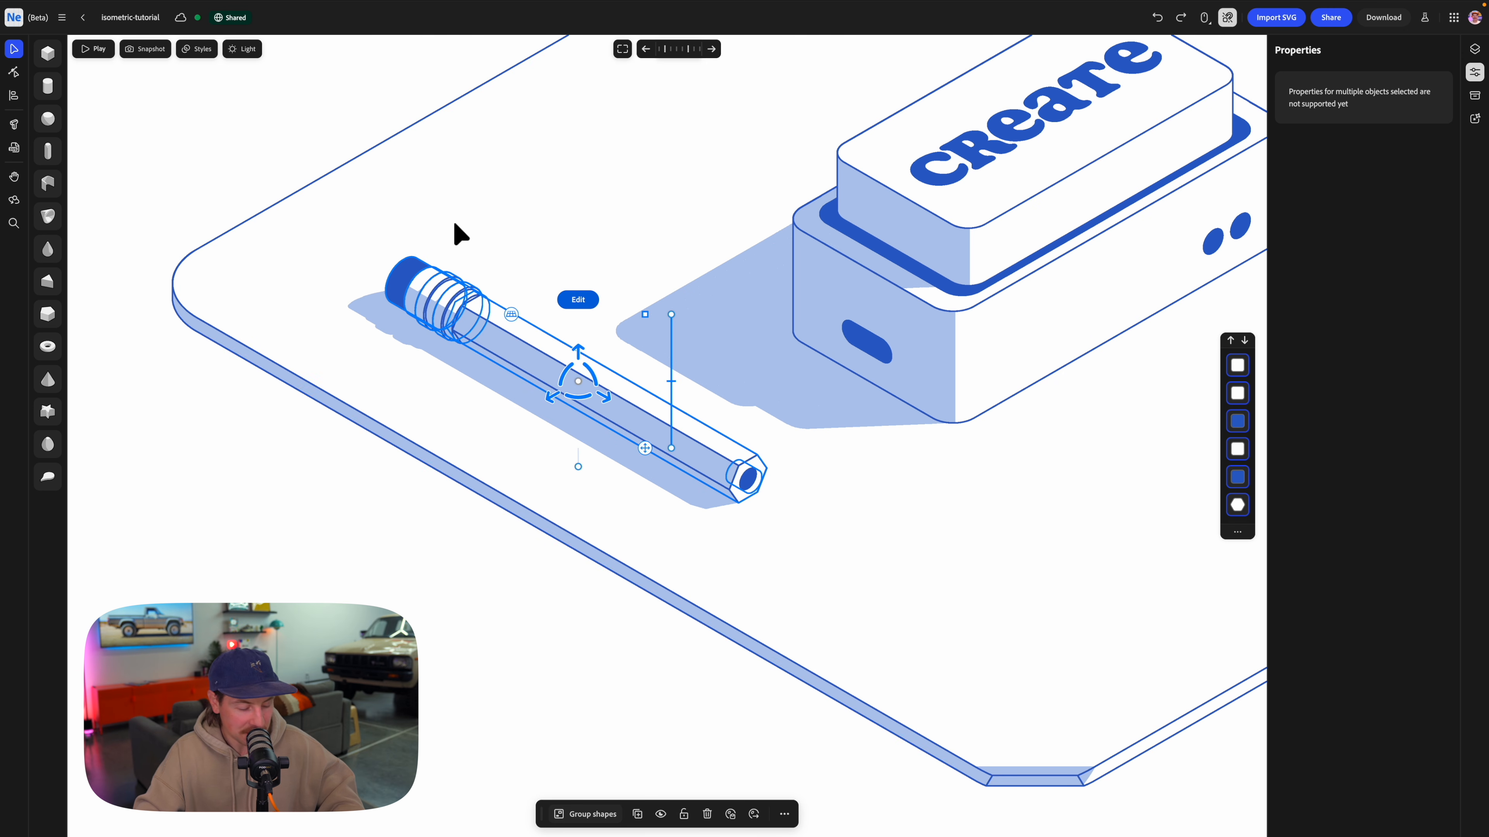
key(ctrl+g)
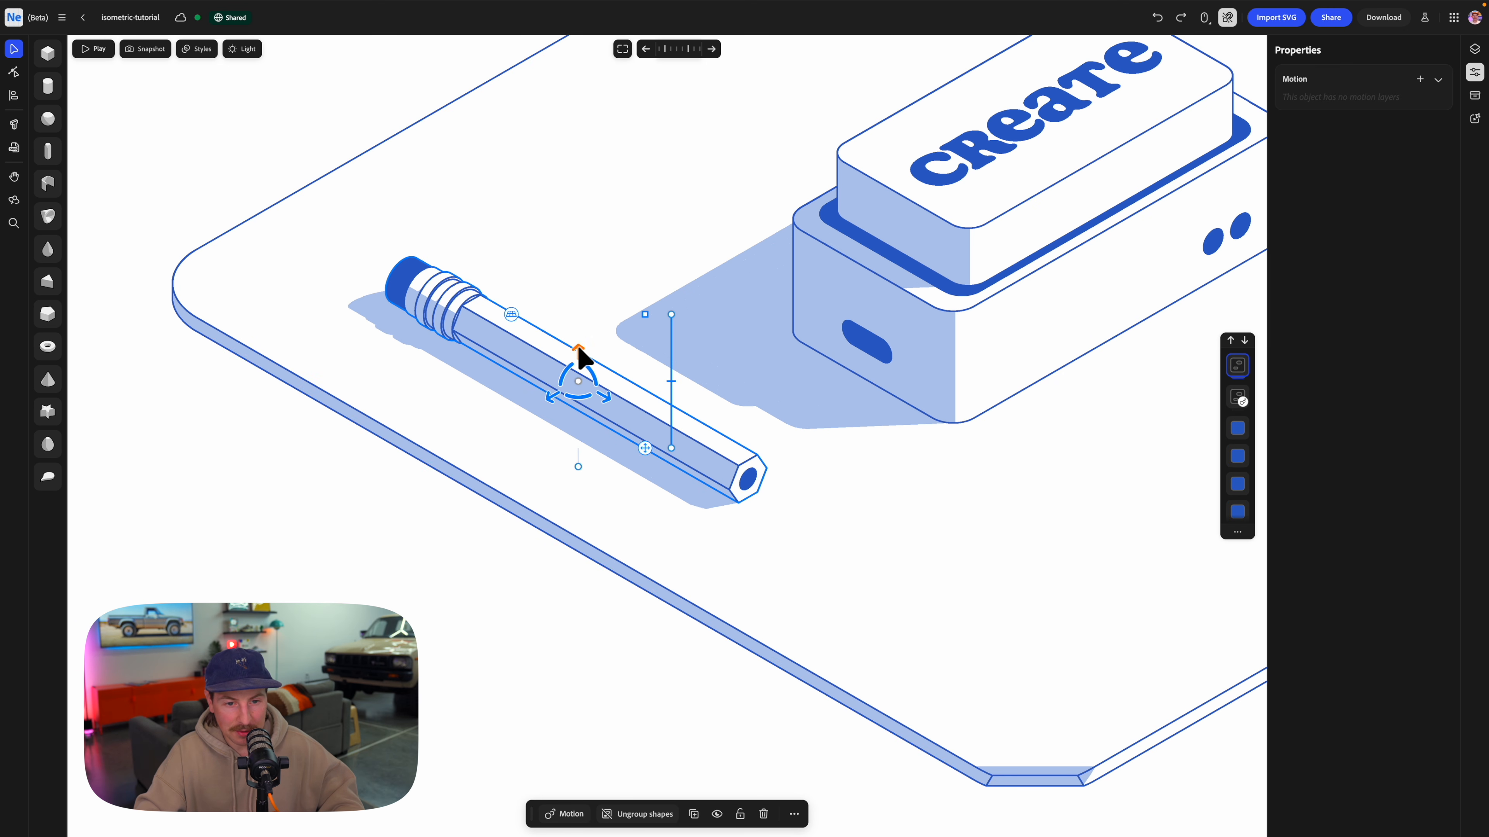
Duplicate the pencil group, turn the copy crosswise, and raise it over the first pencil's eraser end.
scroll(578, 353, down, 5)
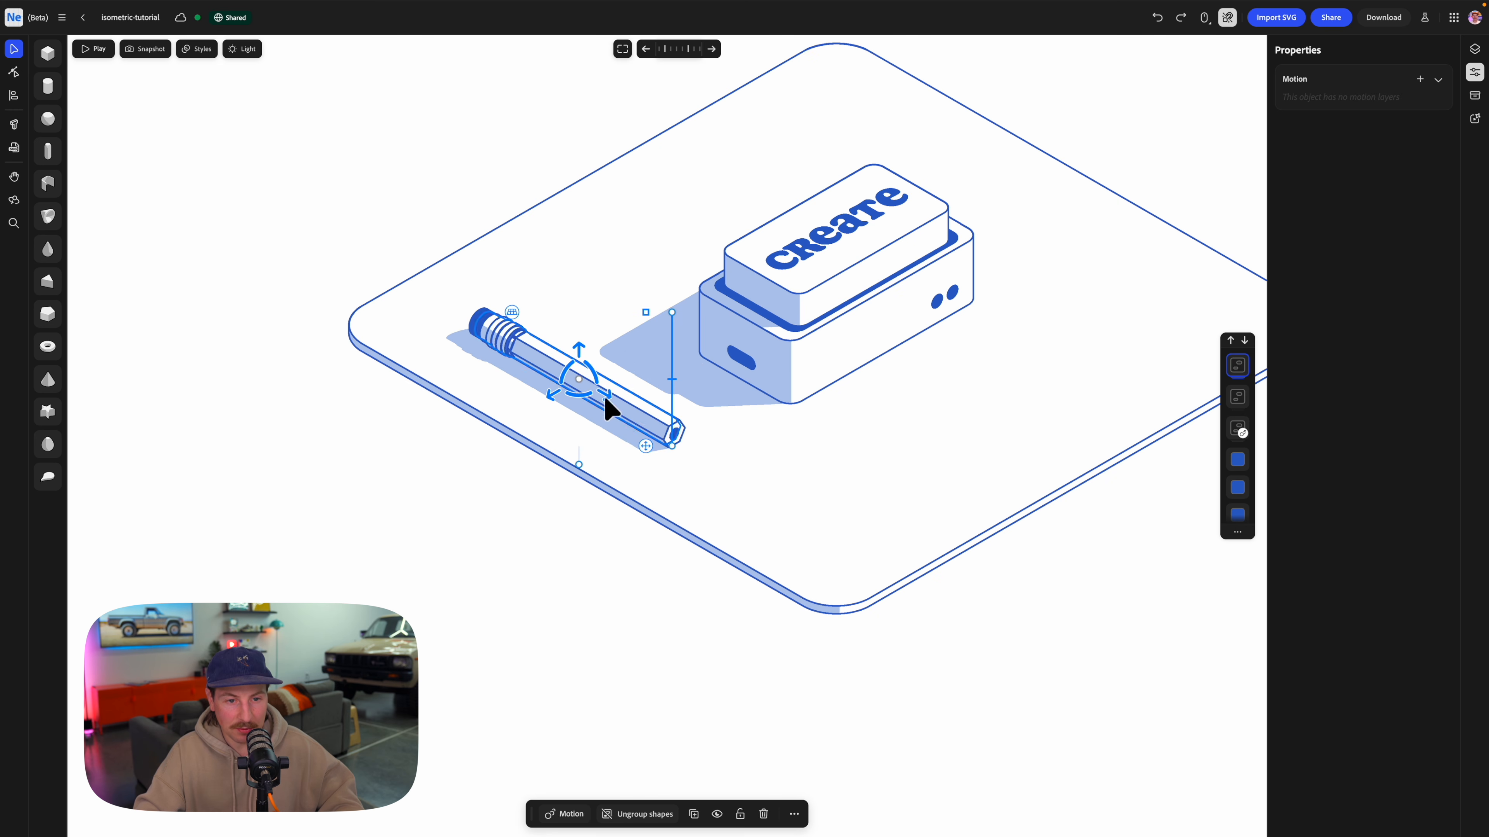
mouse_move(610, 408)
alt+mouse_down()
mouse_move(548, 403)
mouse_move(542, 387)
mouse_move(579, 323)
alt+mouse_up()
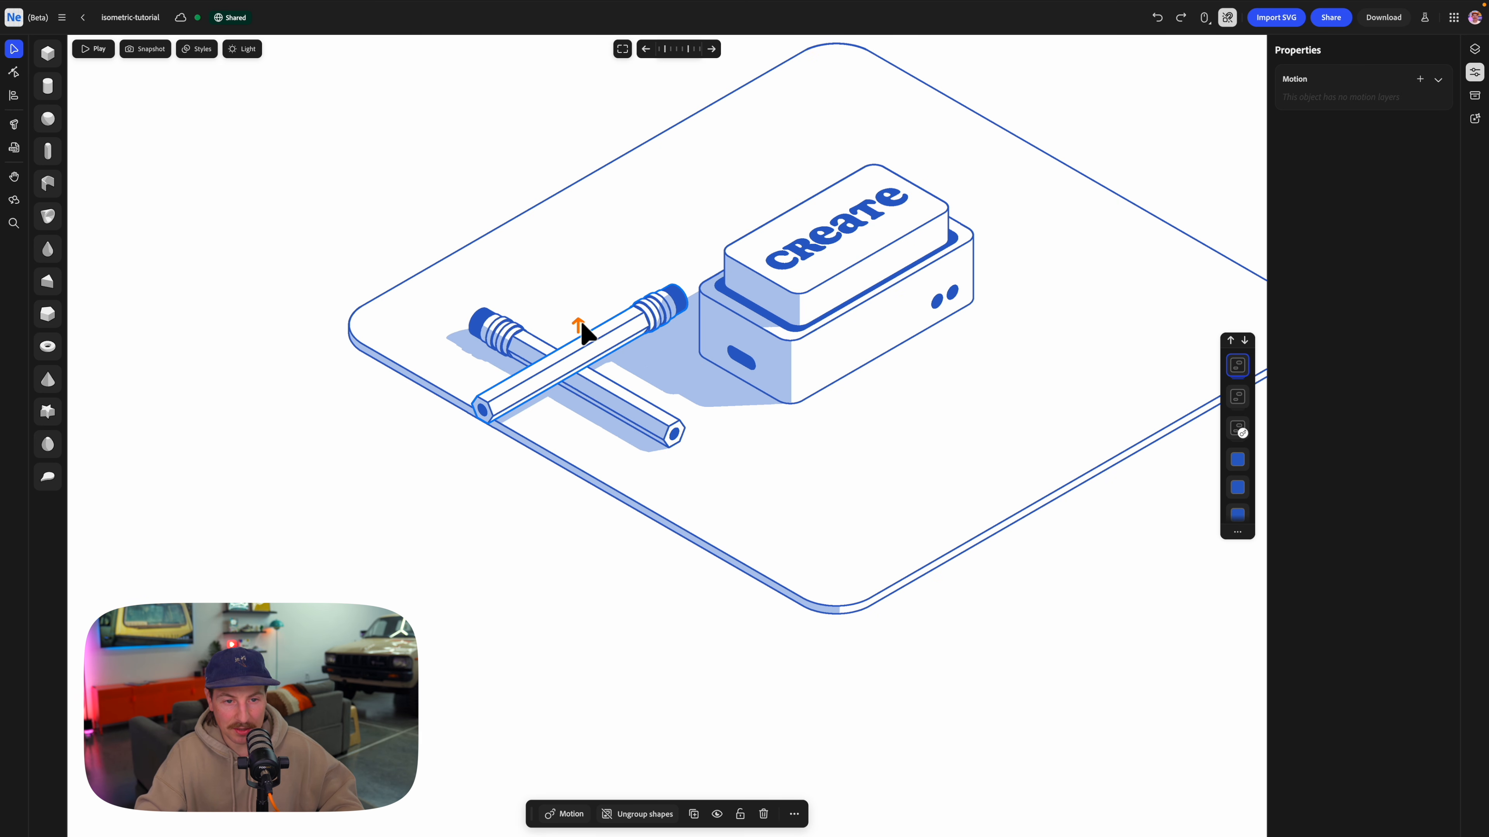
mouse_move(551, 372)
mouse_down()
mouse_move(648, 331)
mouse_move(609, 328)
mouse_move(623, 340)
mouse_up()
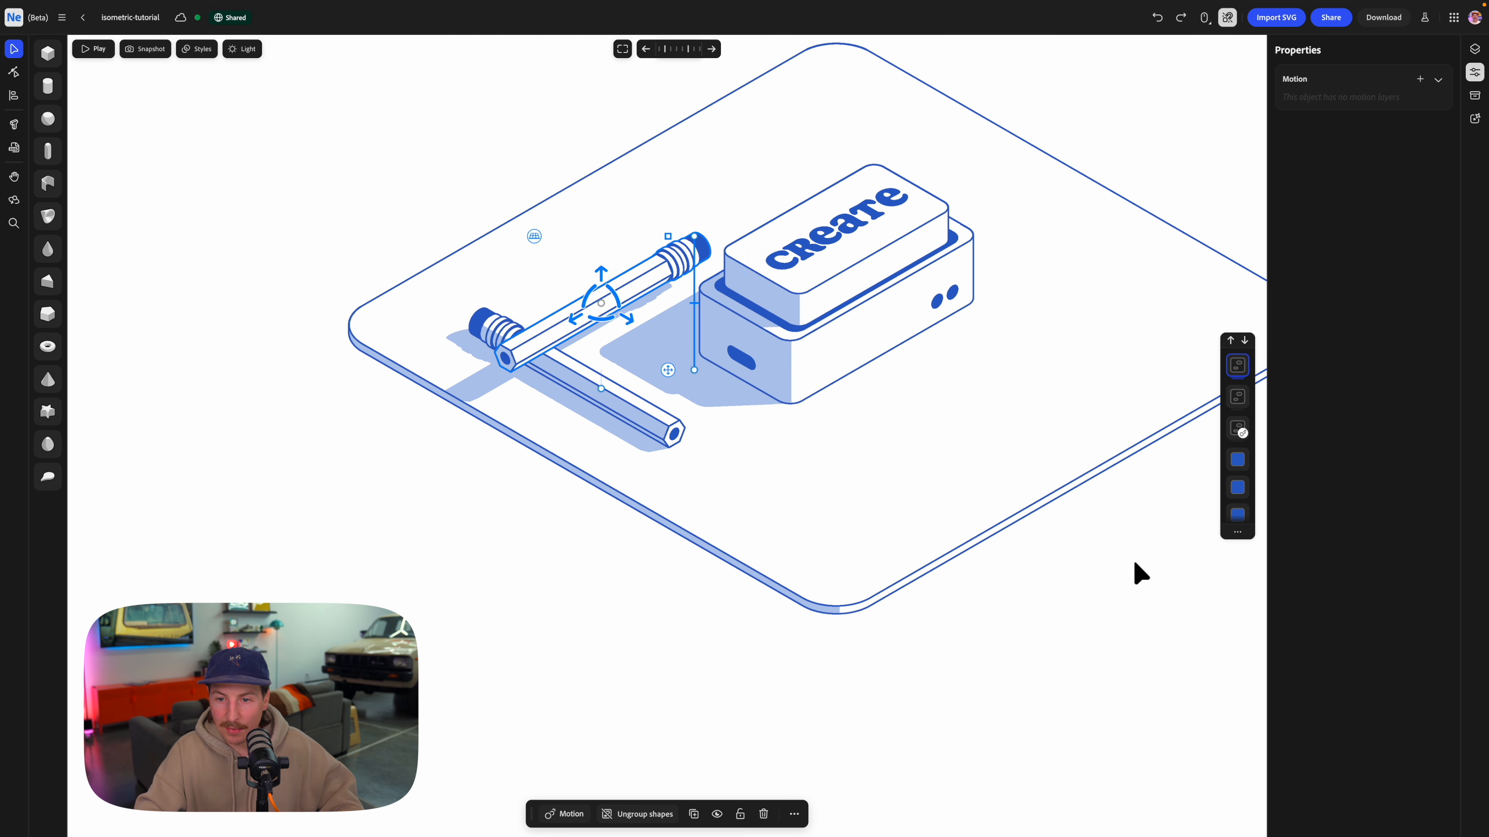
Switch the camera to Parallel and tilt the upper pencil so its eraser end rests down on the base plate.
click(1133, 572)
click(1347, 379)
right_drag(565, 408, 698, 406)
scroll(698, 408, up, 5)
click(672, 348)
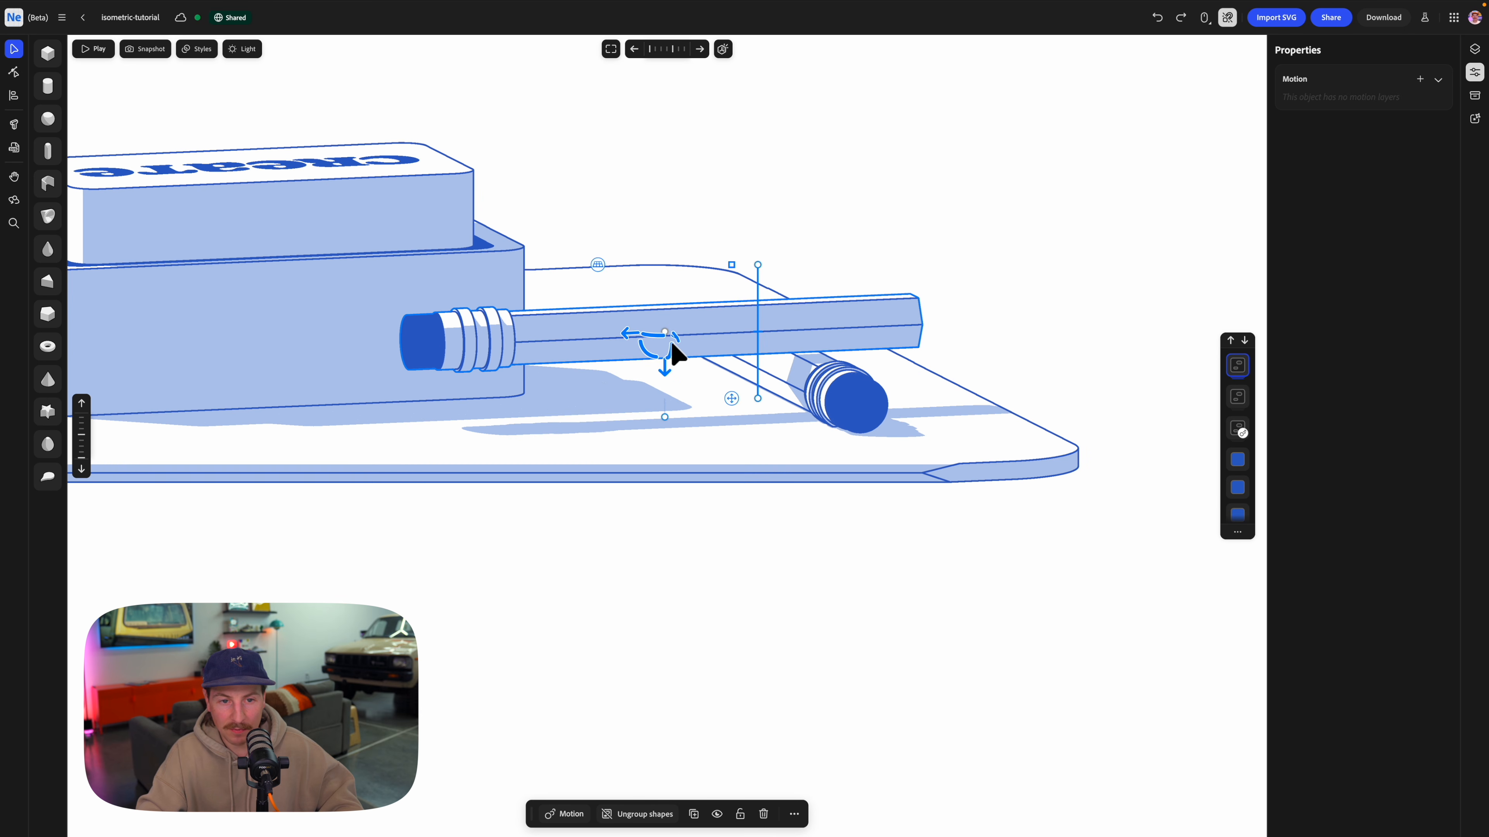
mouse_move(651, 356)
mouse_down()
mouse_move(666, 396)
mouse_move(649, 380)
mouse_up()
click(1047, 268)
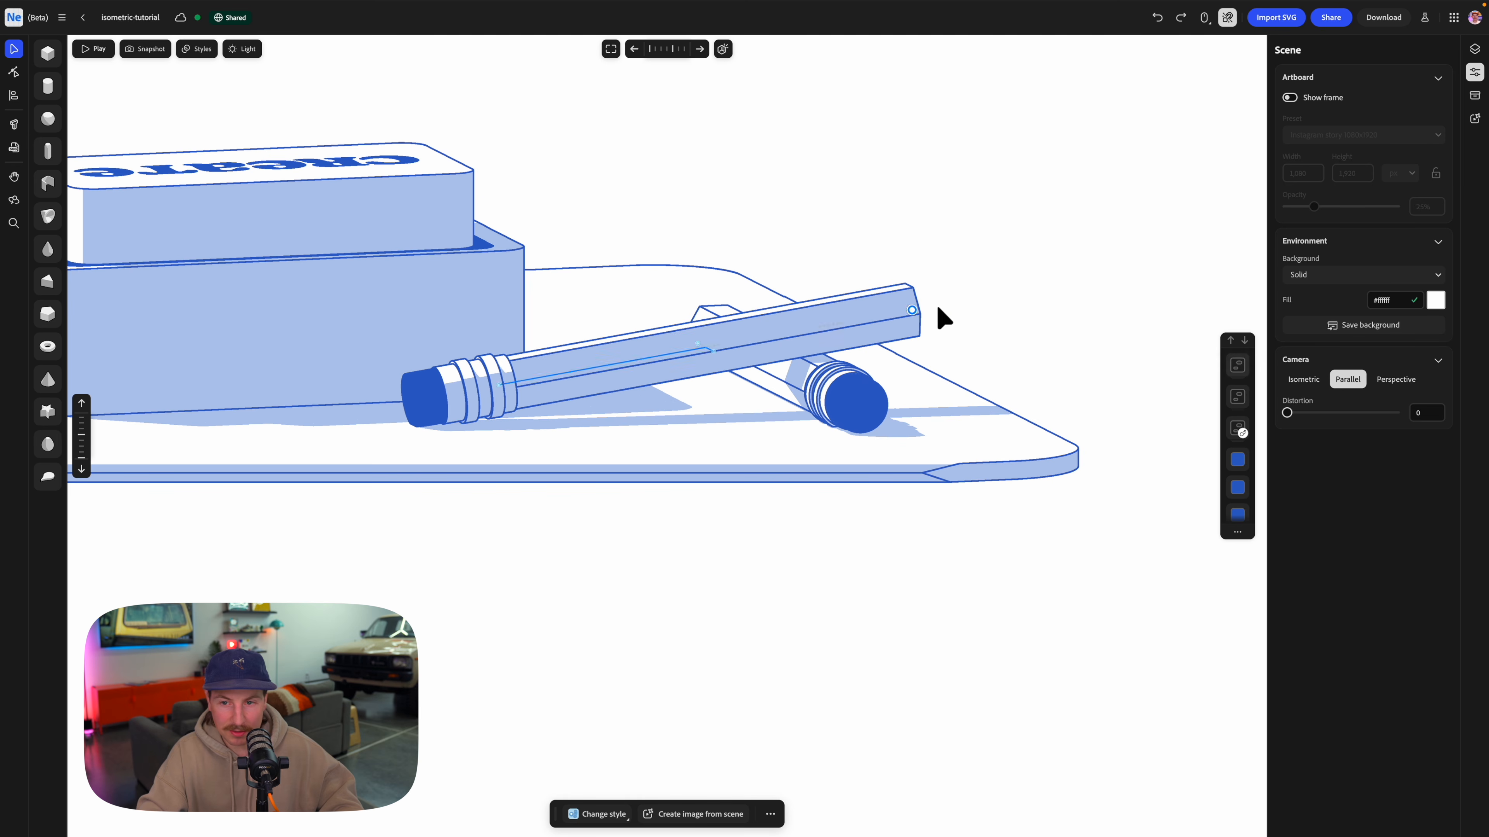
Return the camera to Isometric and slide the leaning pencil slightly along the lower pencil.
click(1305, 380)
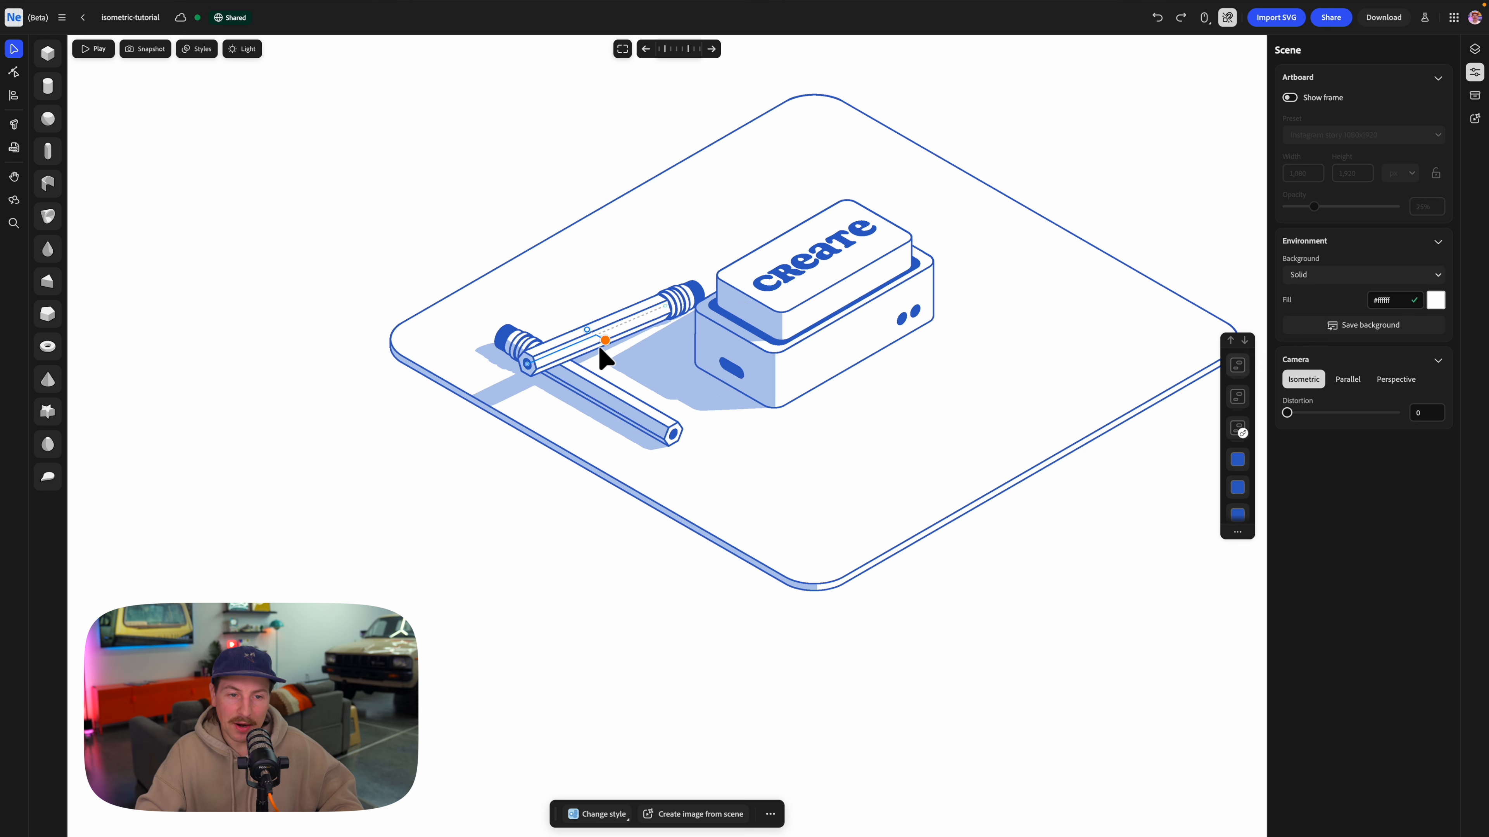
click(602, 352)
drag(640, 355, 649, 358)
click(937, 485)
scroll(933, 477, down, 3)
middle_drag(952, 477, 782, 503)
right_drag(769, 407, 752, 402)
scroll(752, 402, up, 3)
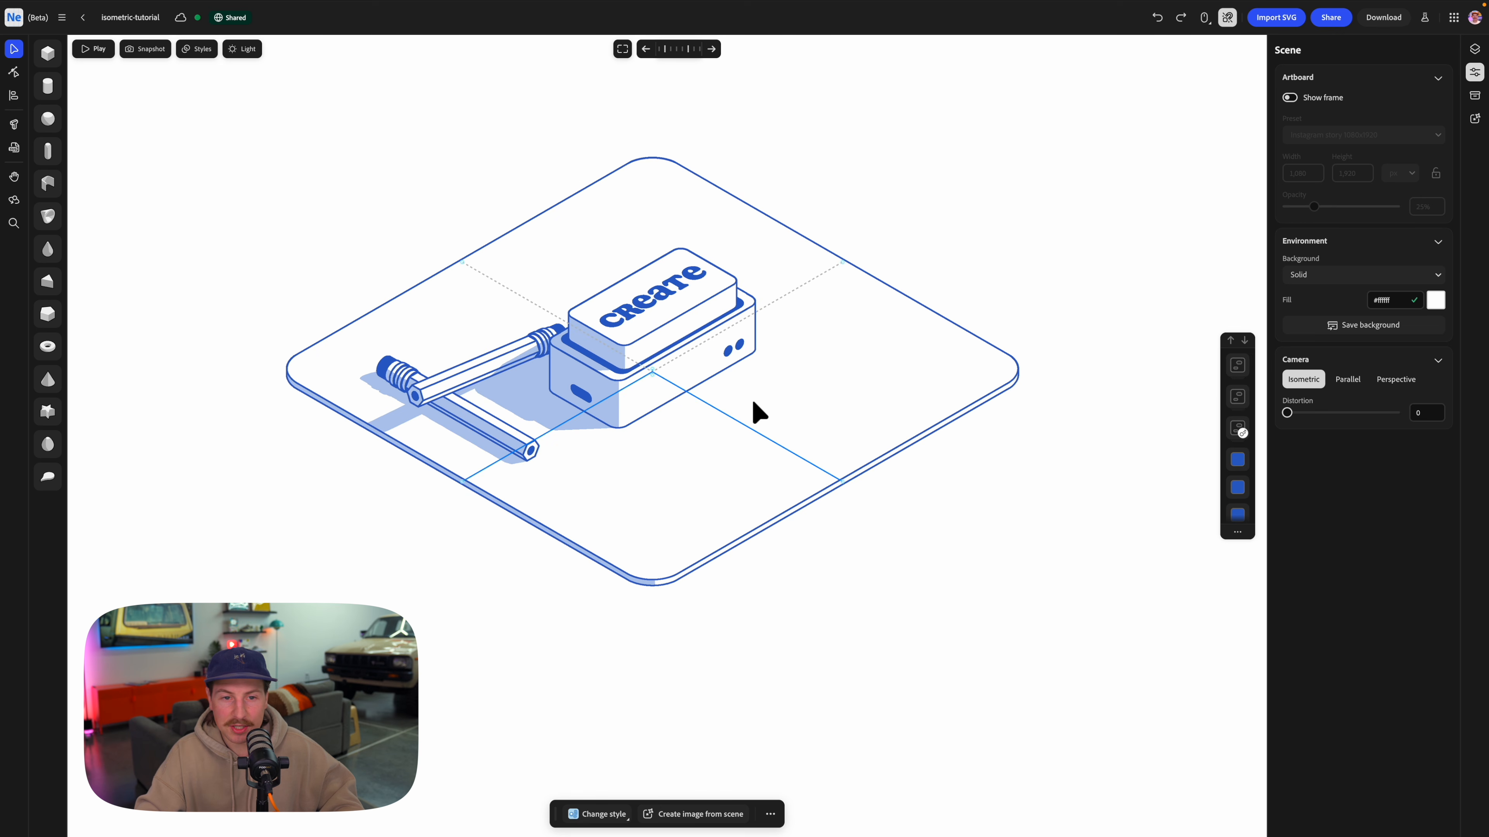
middle_drag(778, 362, 799, 405)
Set the scene light's rotation to 217.2 and its height to 21.3.
click(259, 54)
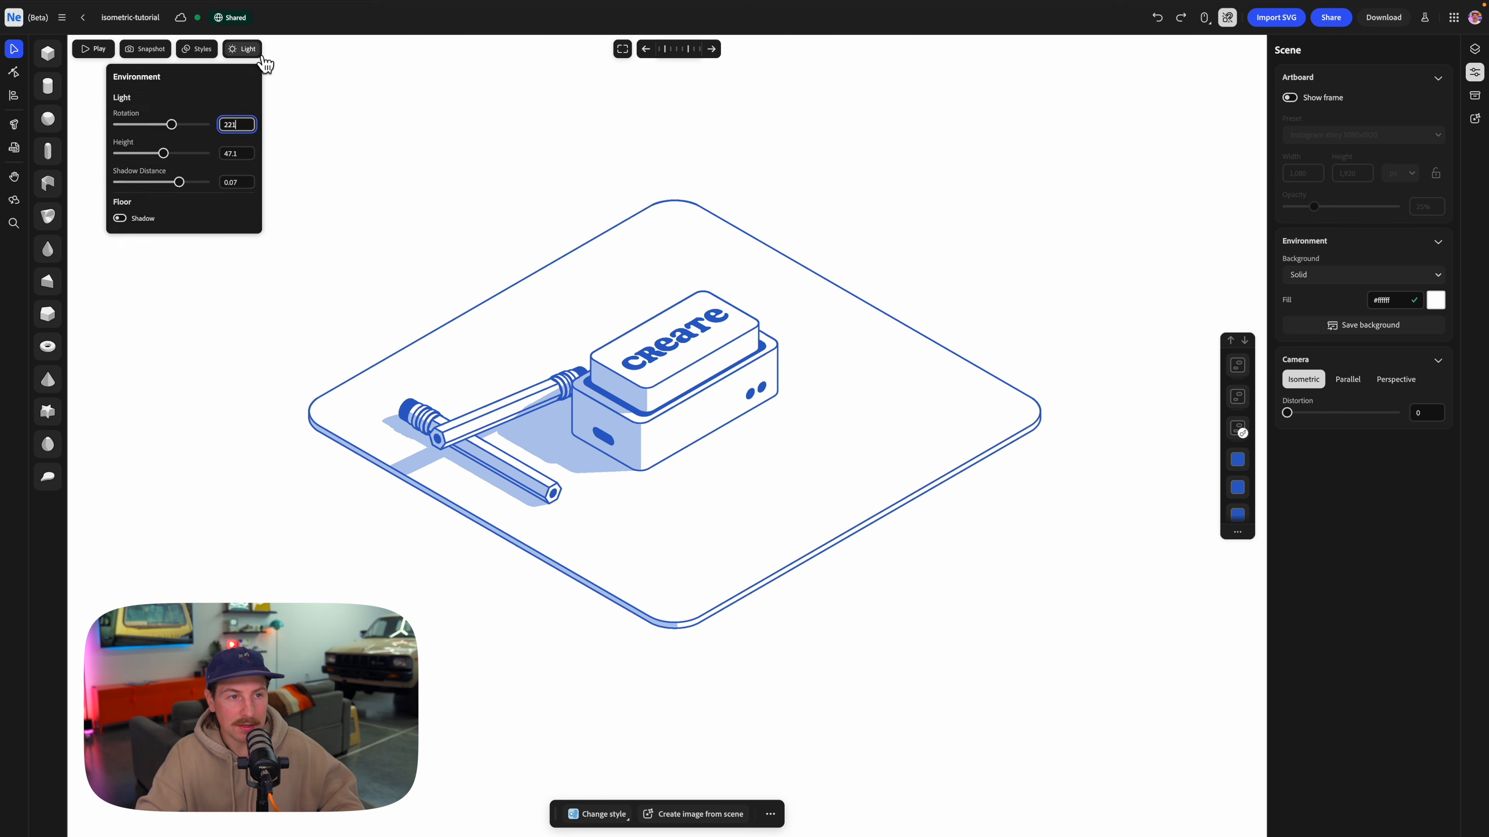
drag(176, 128, 142, 166)
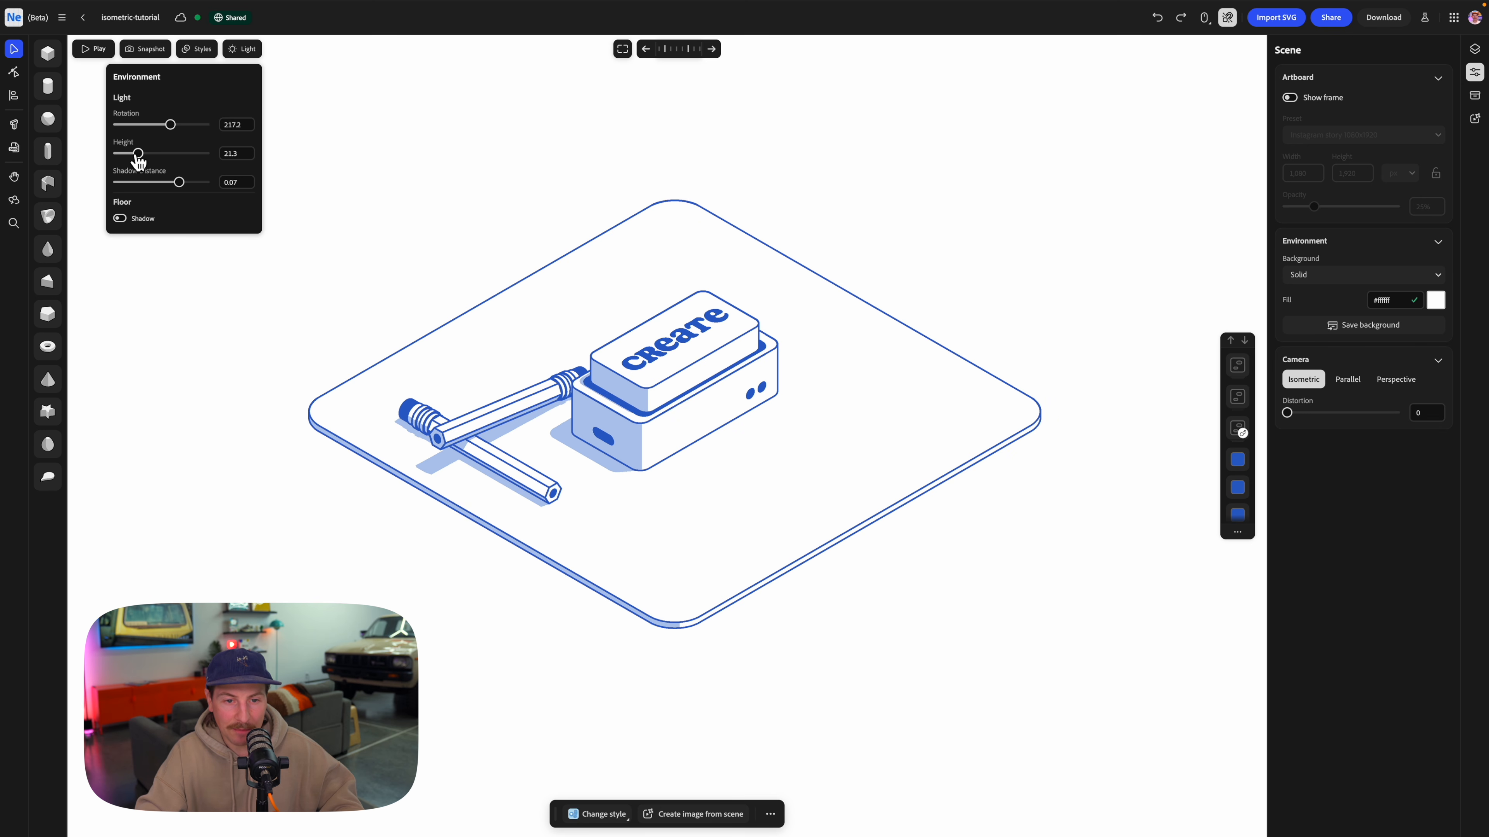
click(1009, 240)
Add a sphere on the other side of the boxes, shrink it to under half size, and paste the white split material onto it.
scroll(925, 461, up, 3)
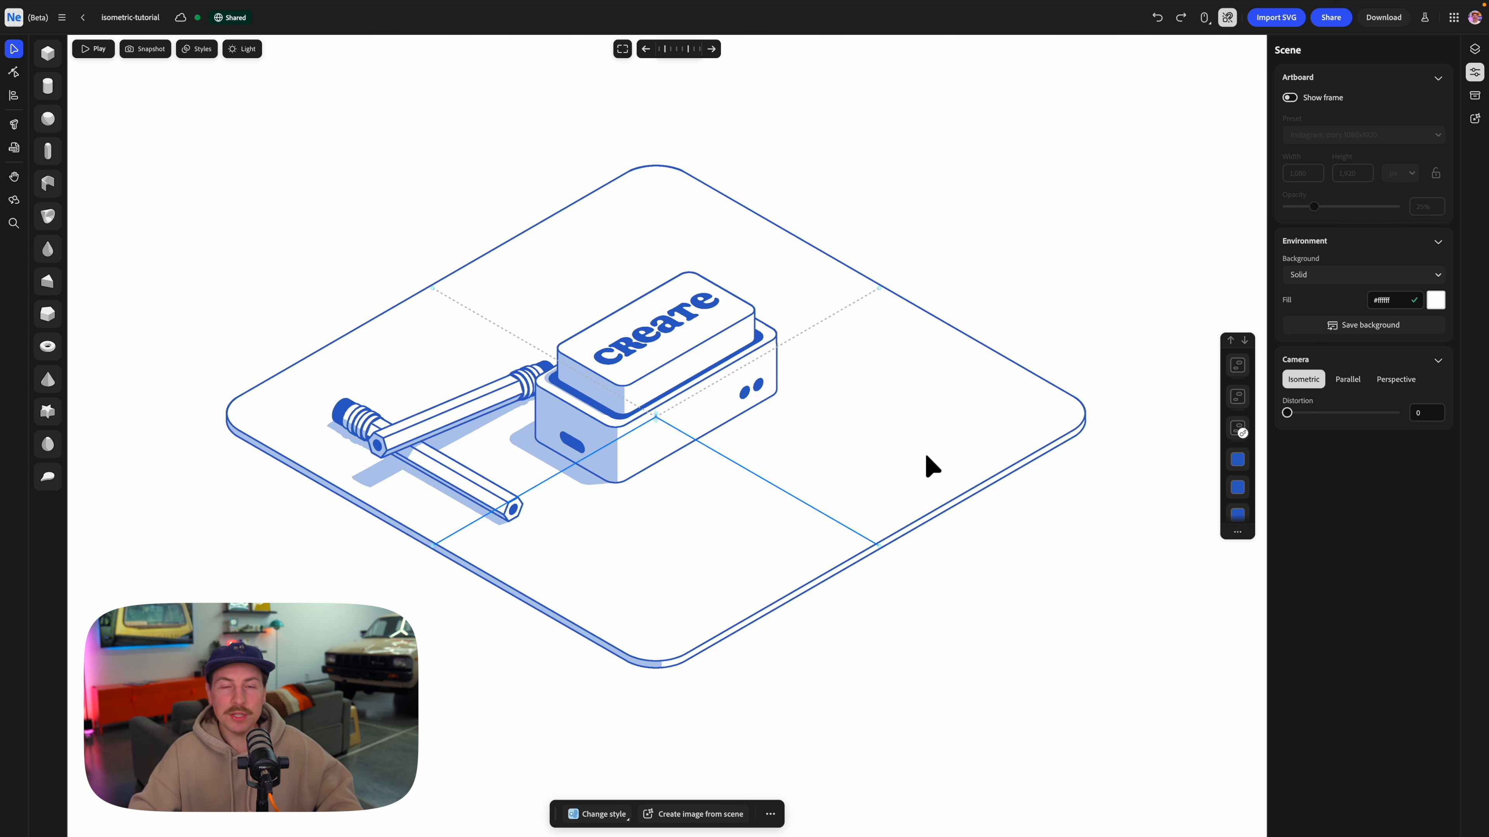
click(48, 119)
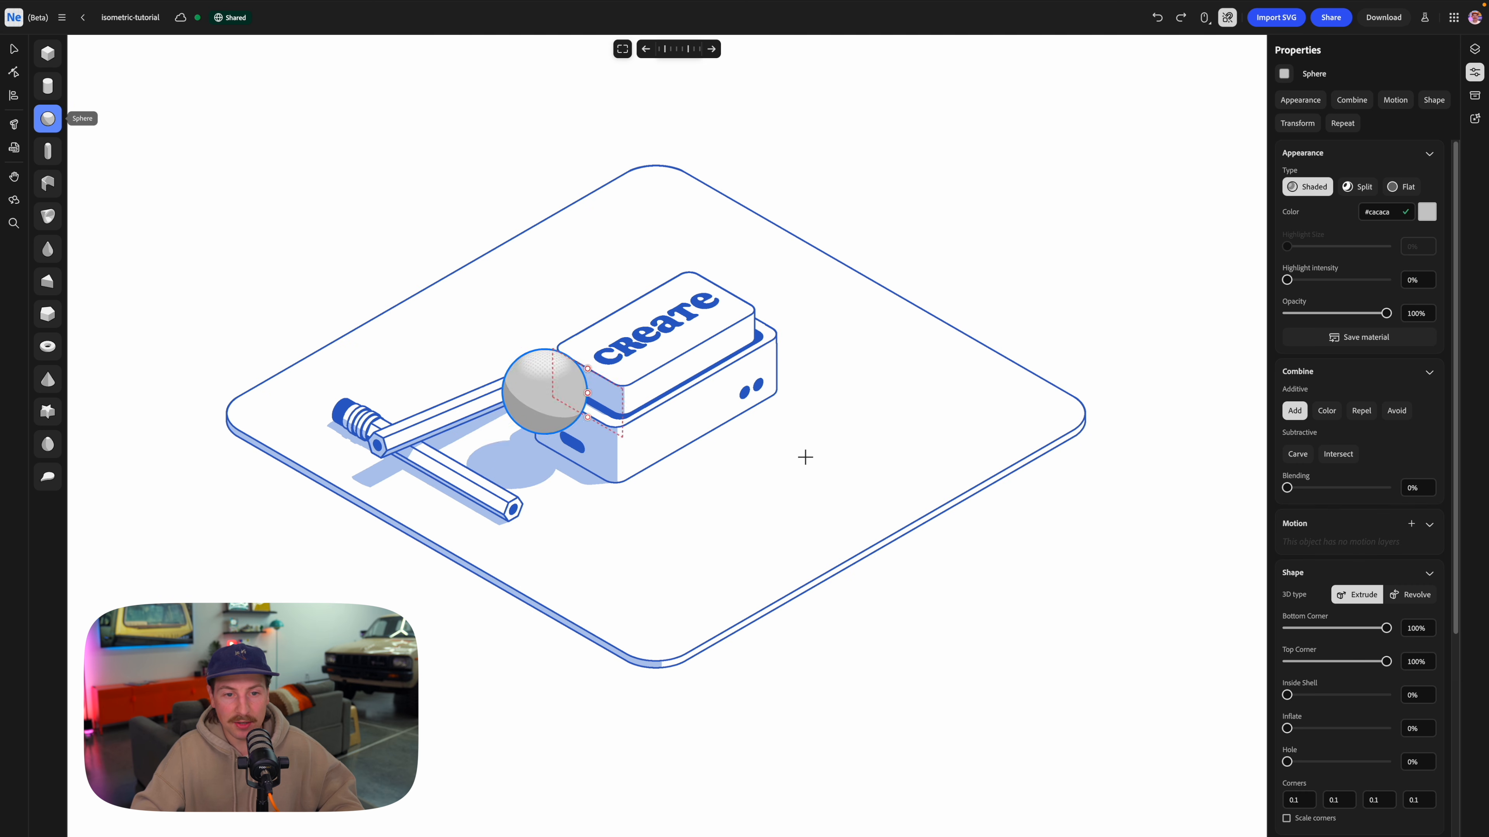
click(854, 463)
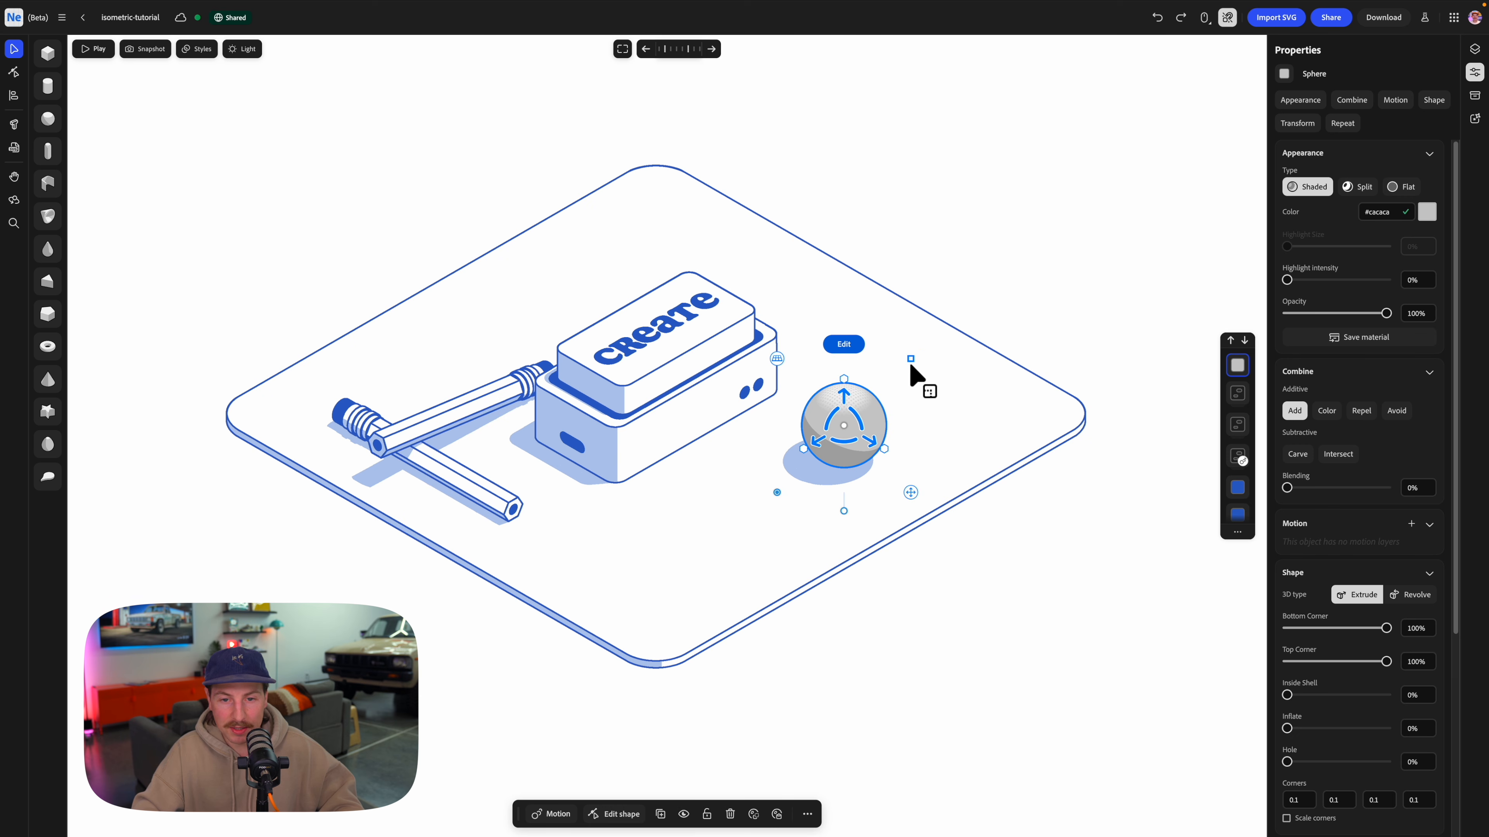
drag(910, 366, 844, 386)
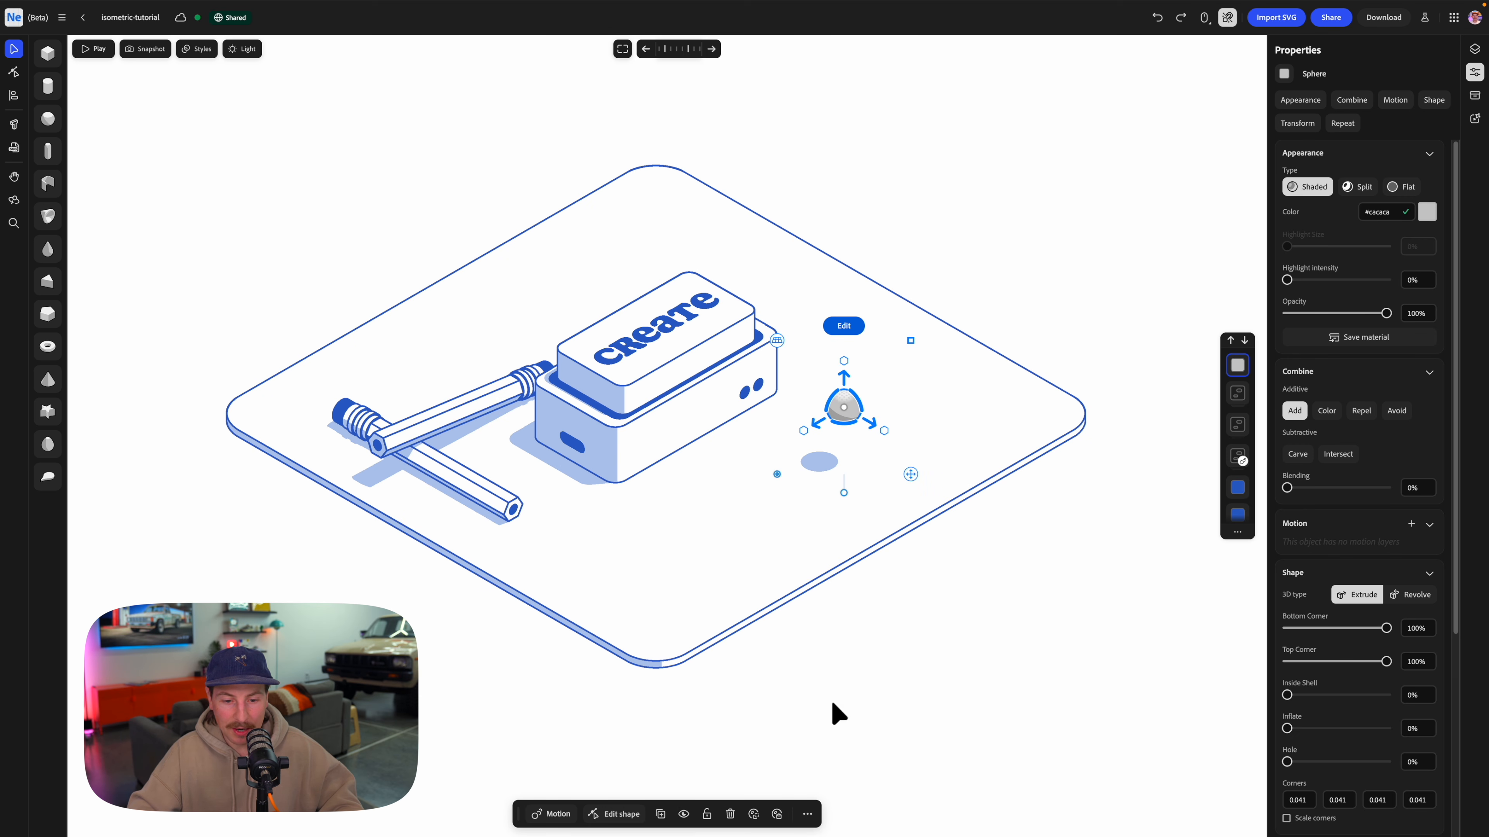
click(778, 815)
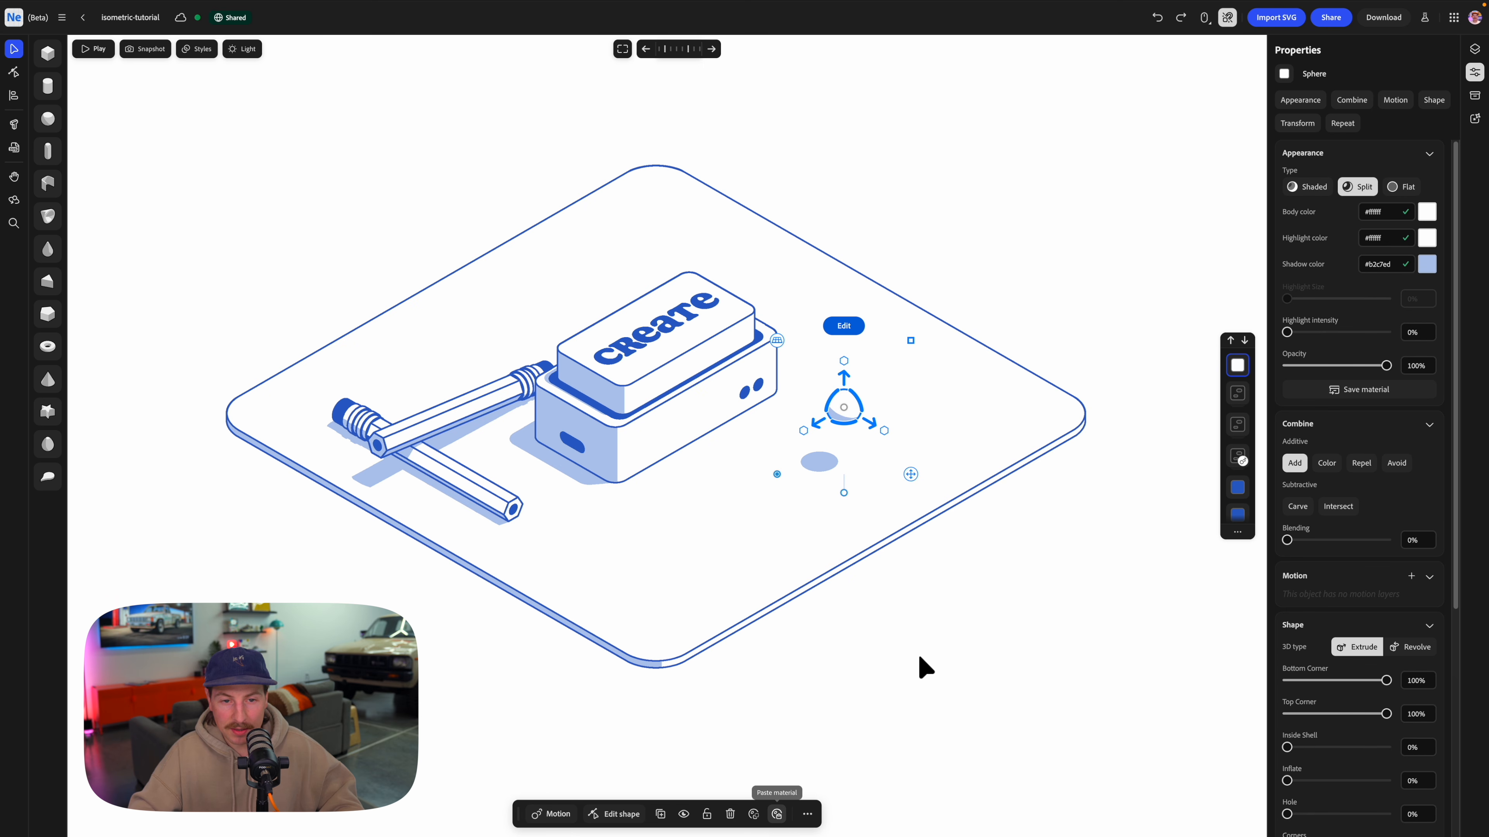
Turn the small white sphere beside the boxes into a Radial repeat array.
click(928, 589)
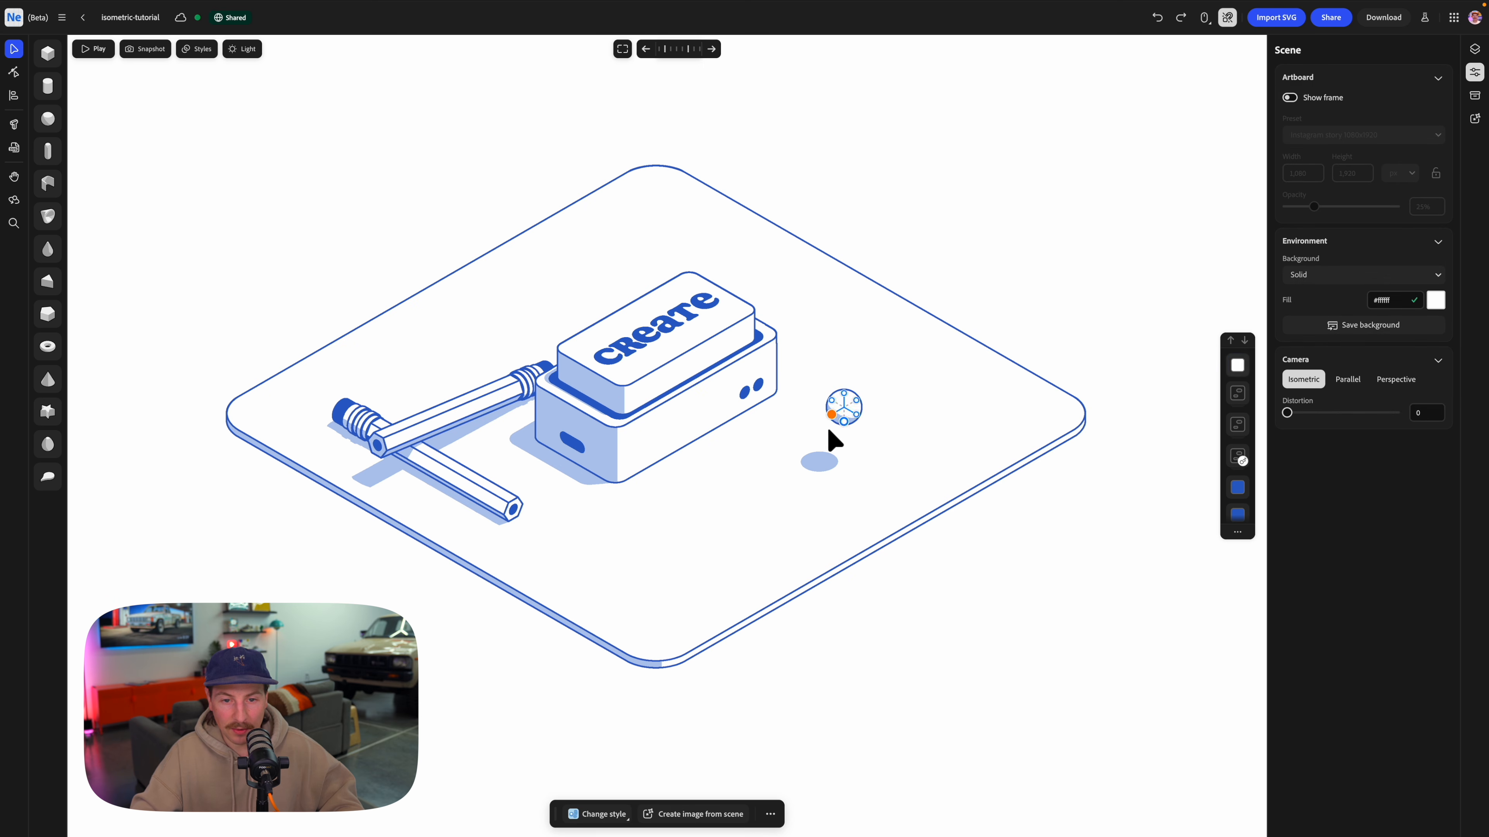
click(845, 412)
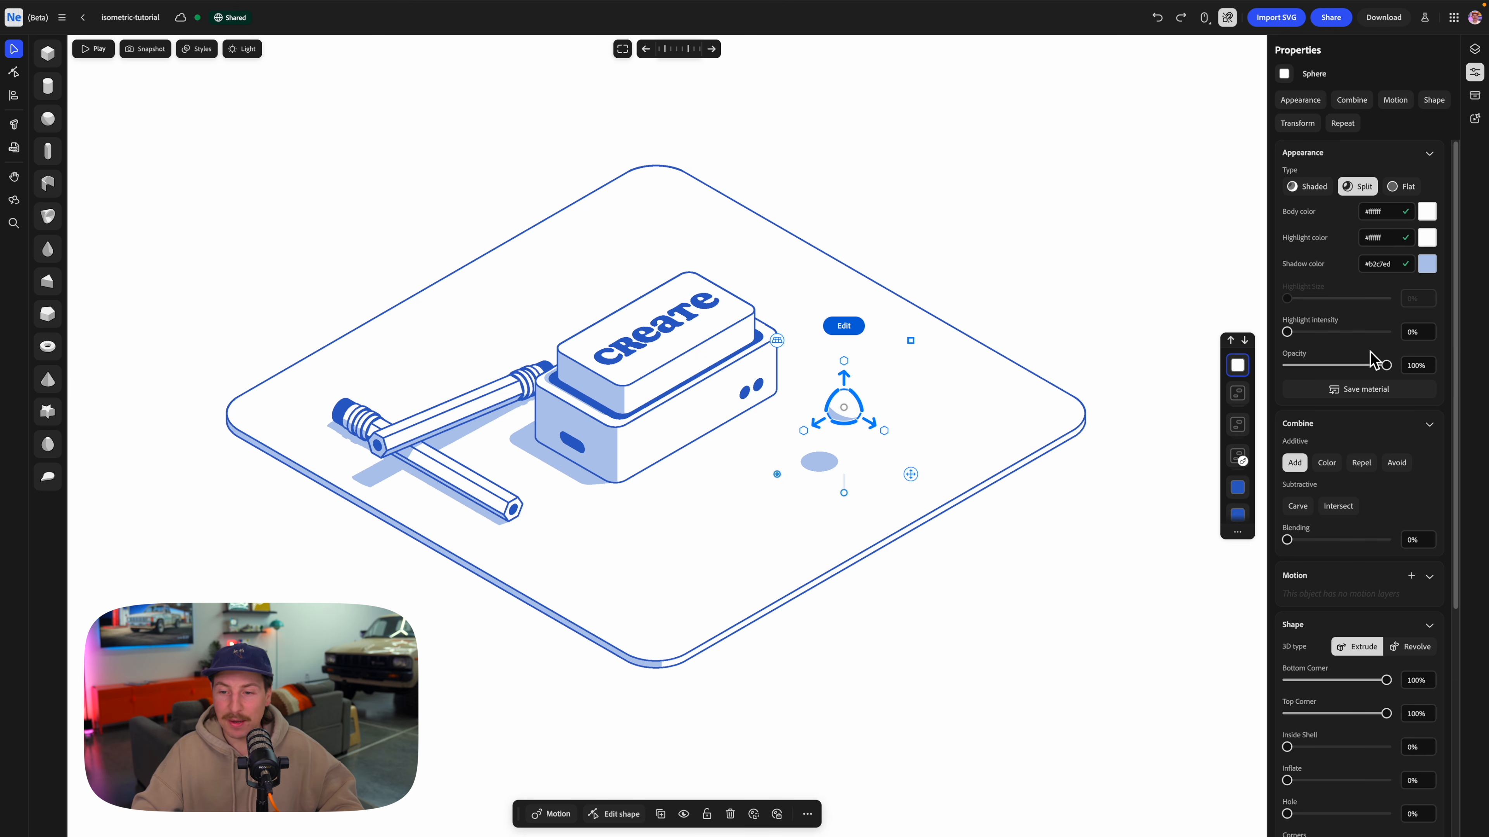
scroll(1371, 362, down, 5)
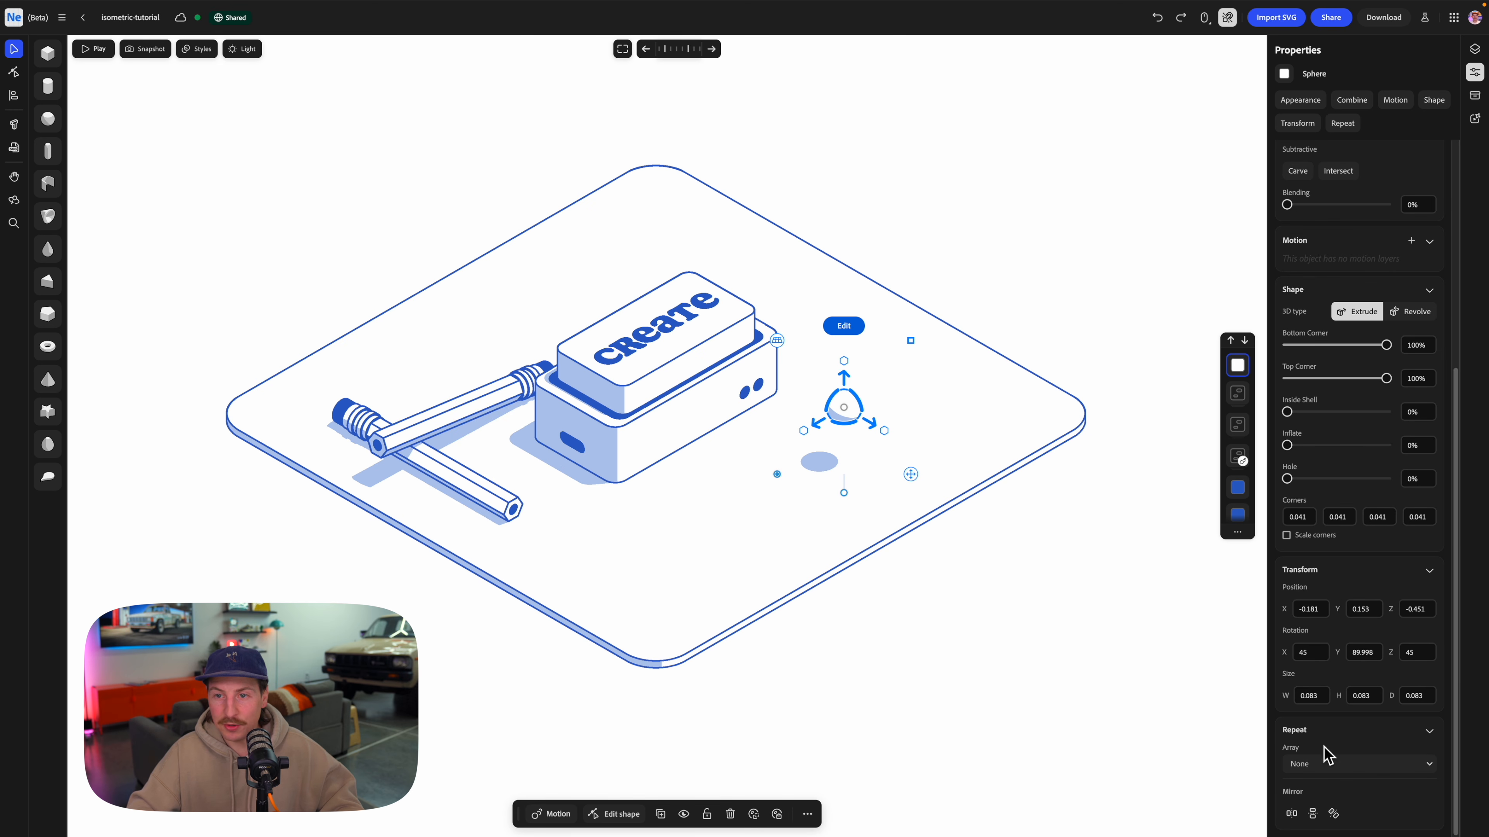
click(1331, 773)
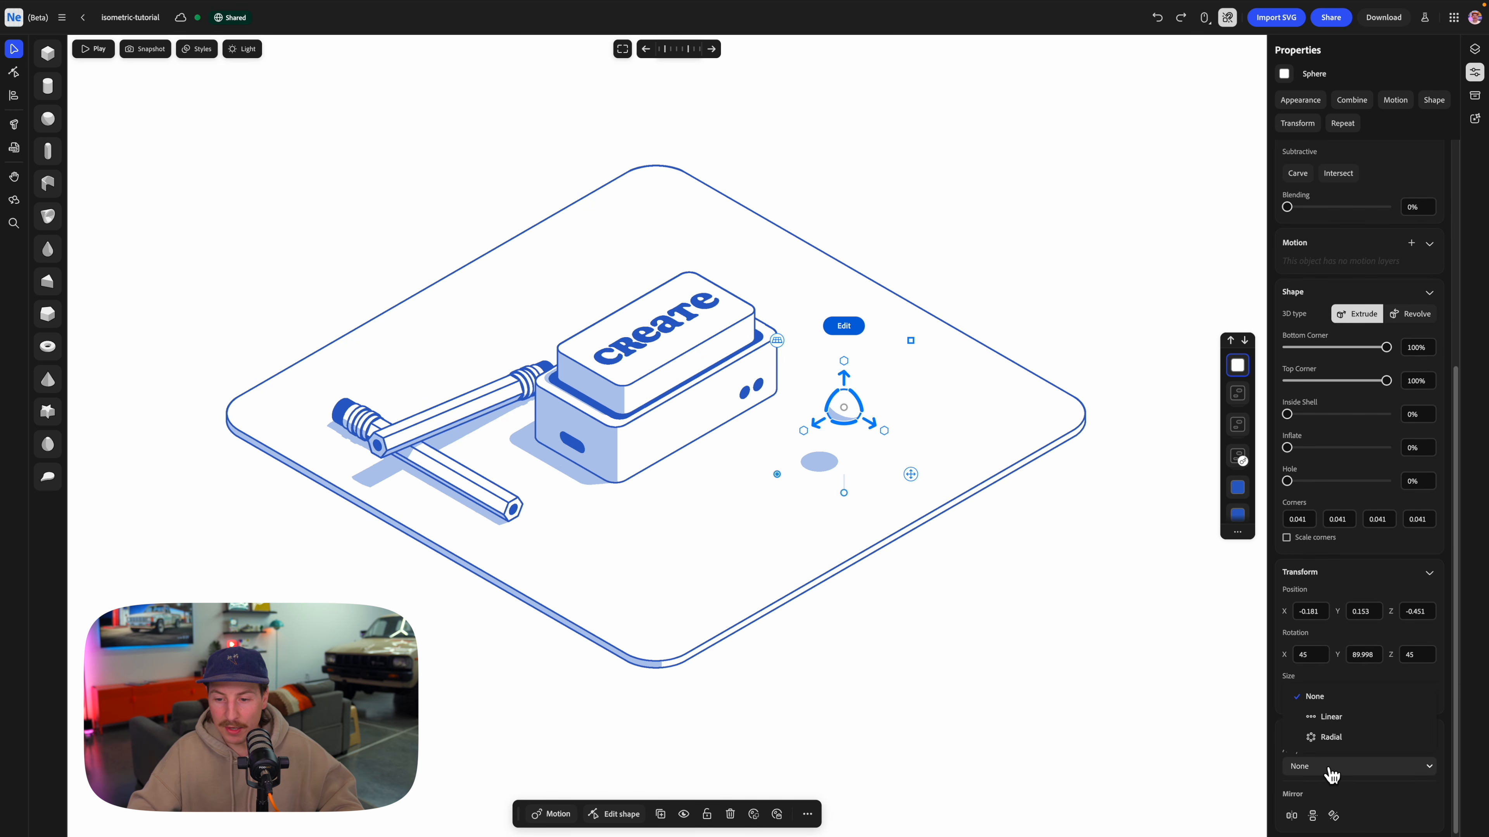
click(1336, 740)
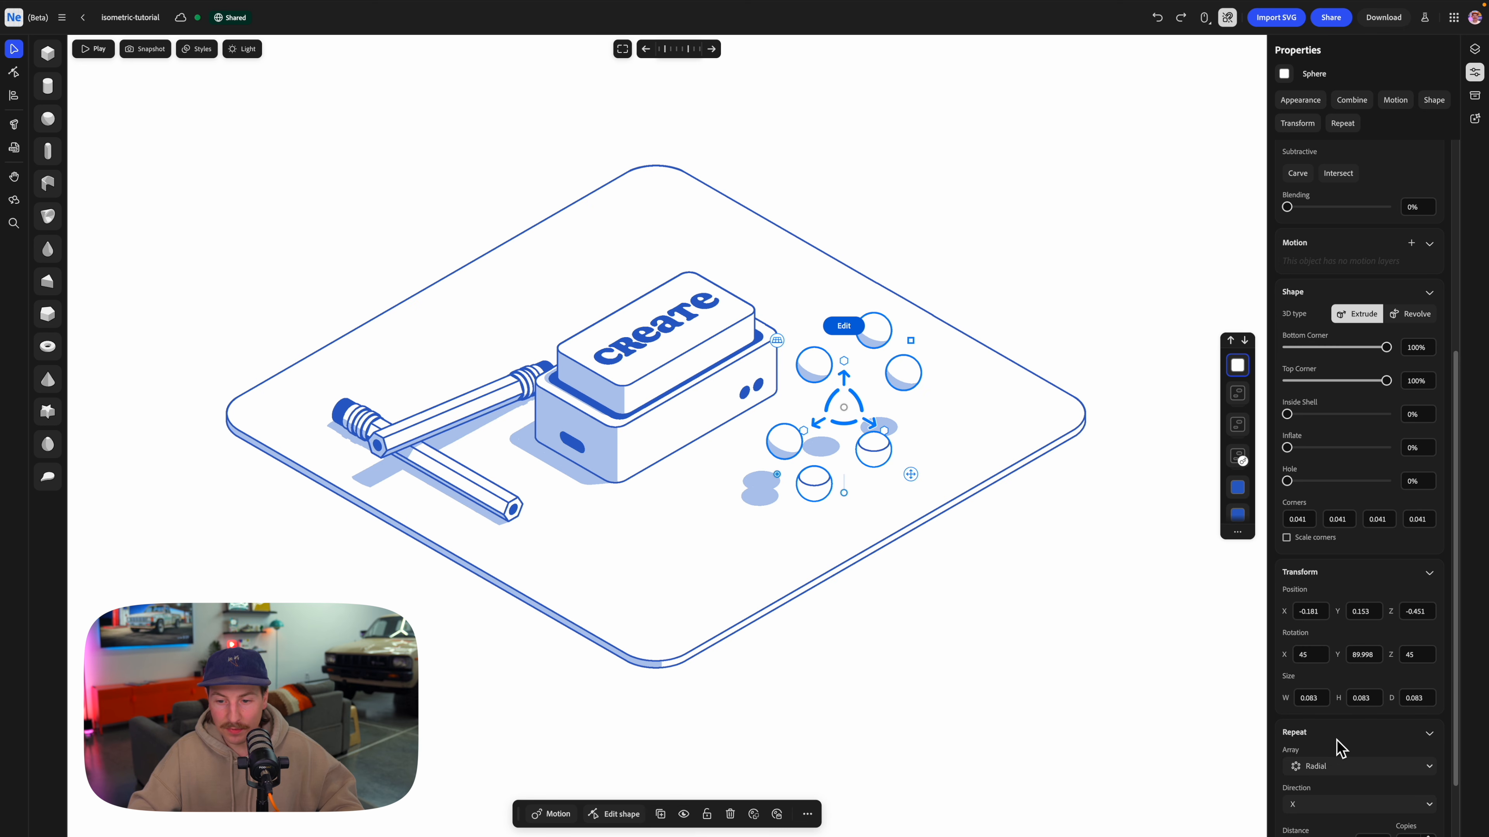
scroll(1336, 733, down, 1)
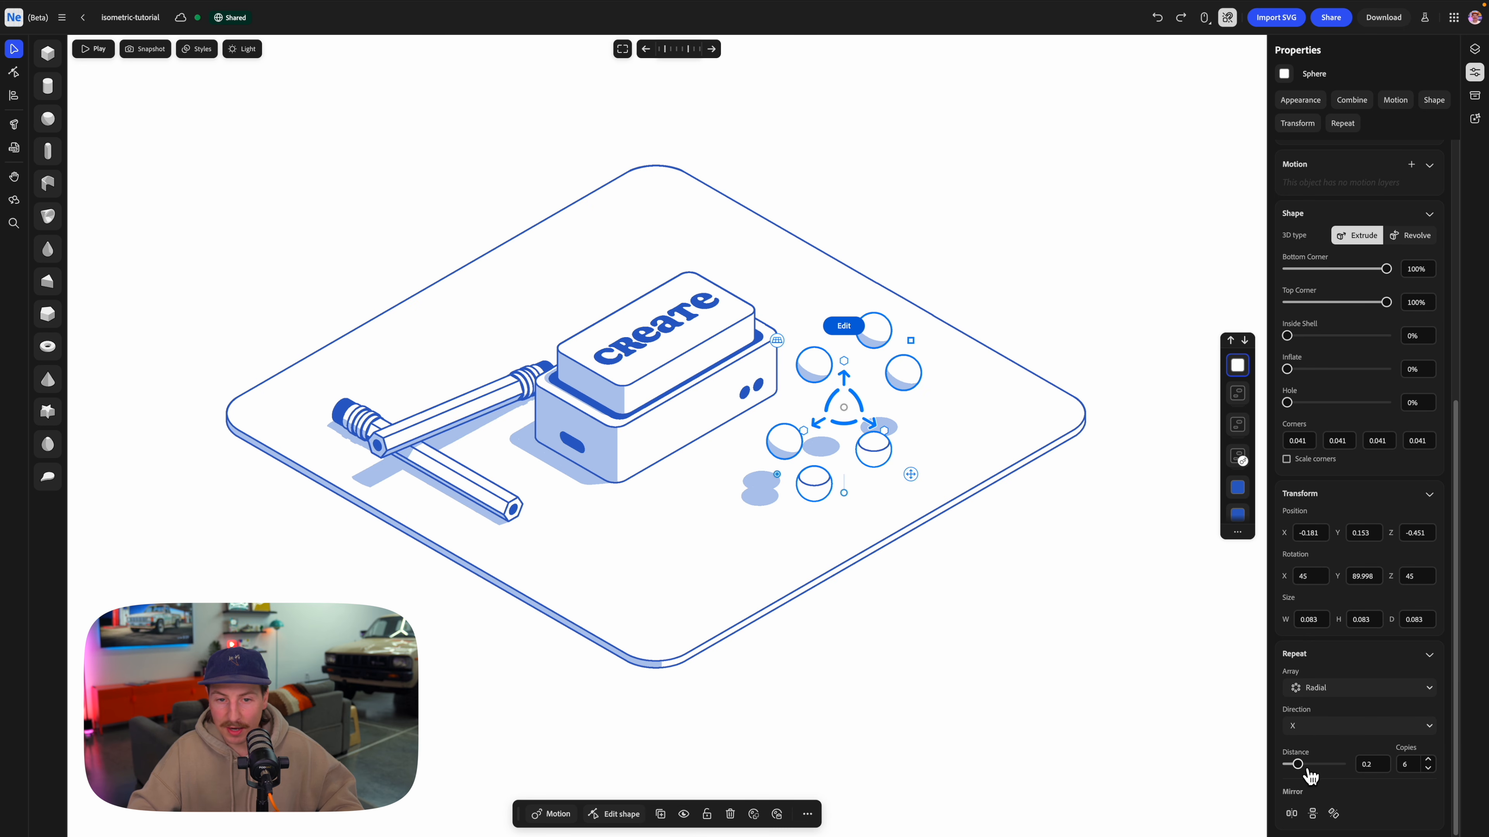
Set the sphere array to 8 copies, shrink the ring to a distance of 0.131, and sink it partly into the base plate.
drag(1308, 771, 1297, 768)
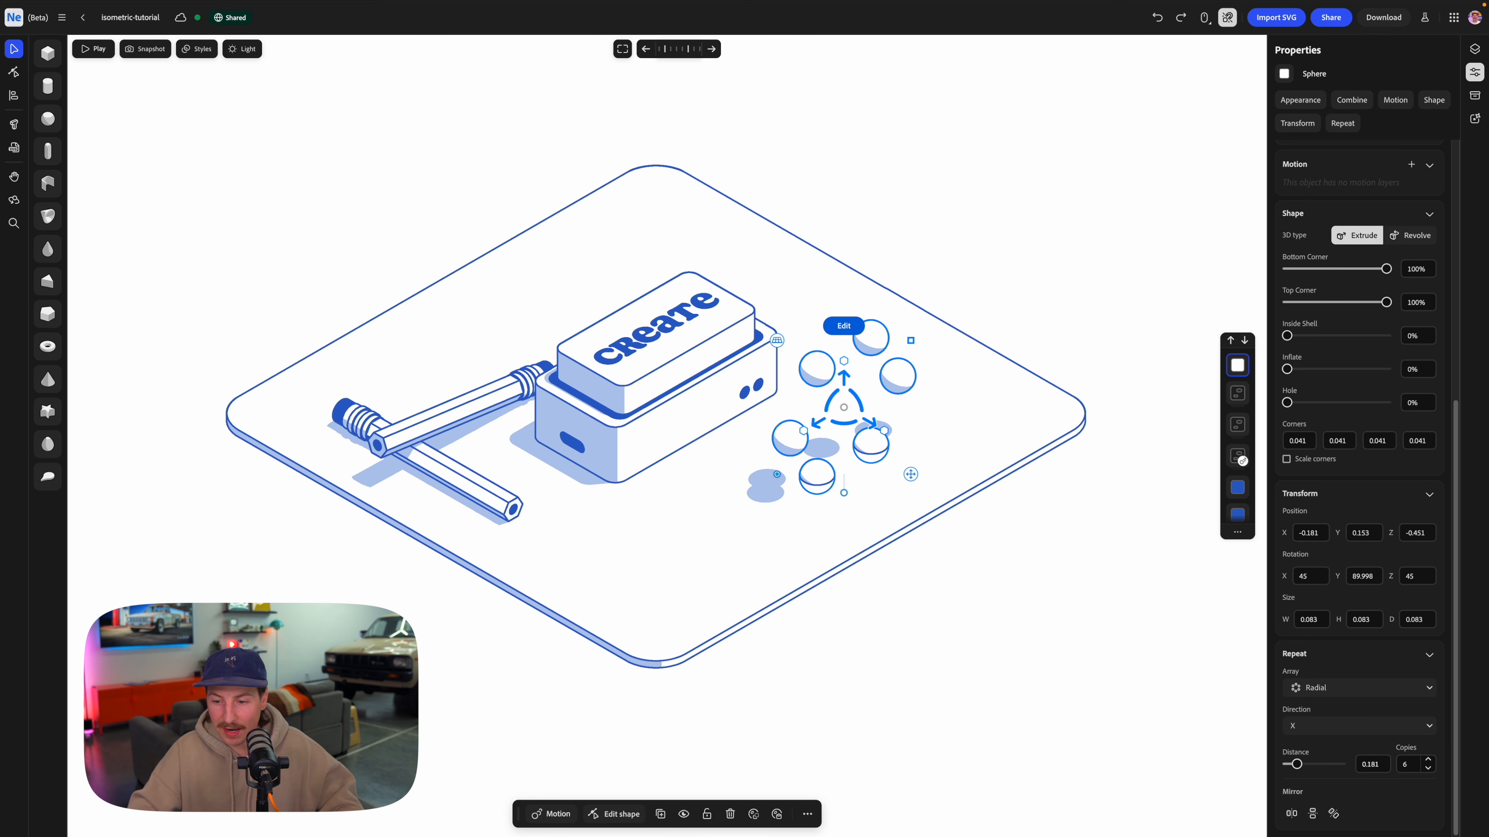
click(1428, 761)
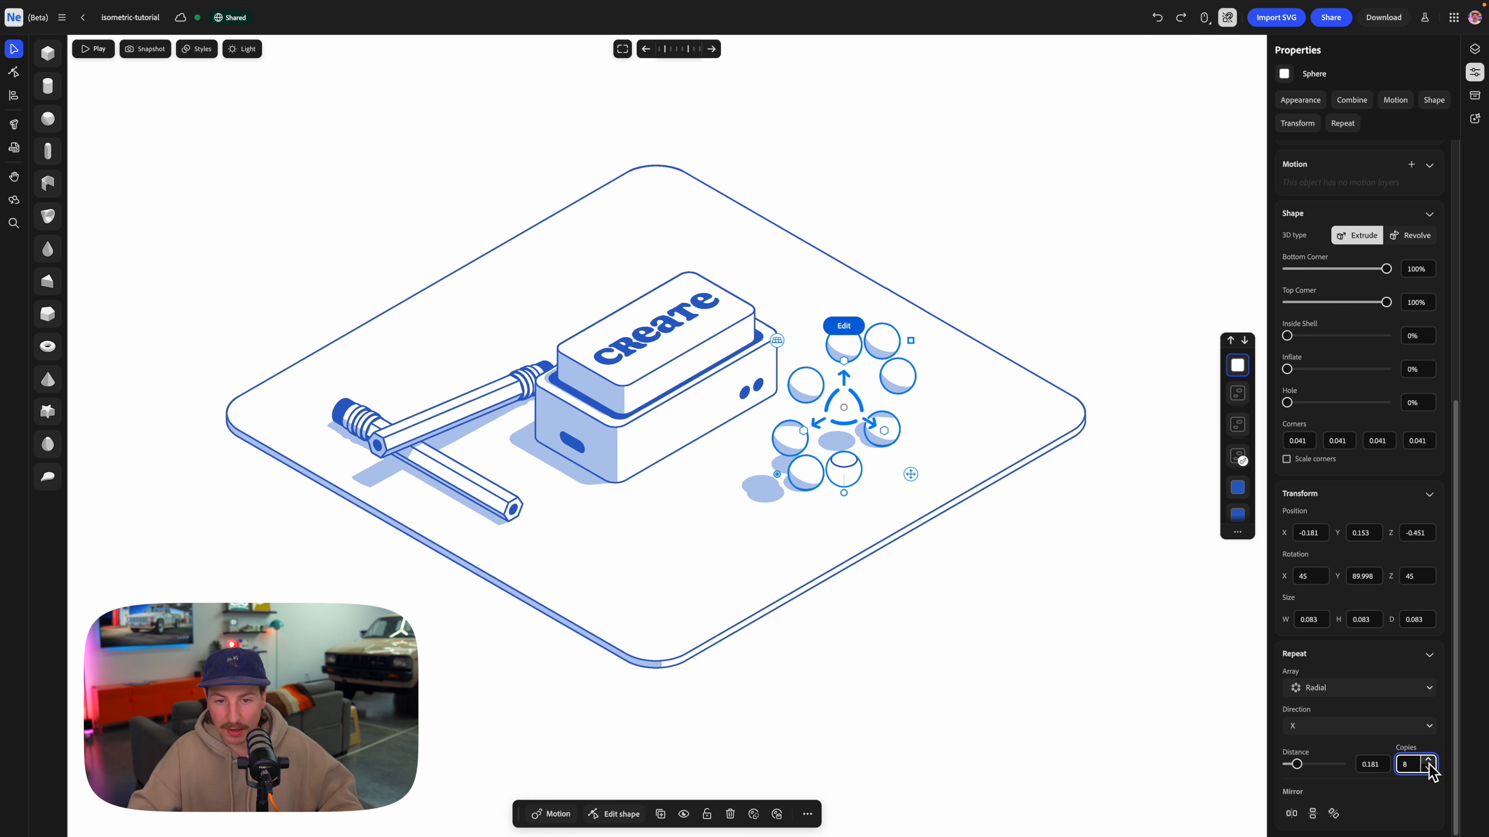
drag(1298, 767, 1294, 767)
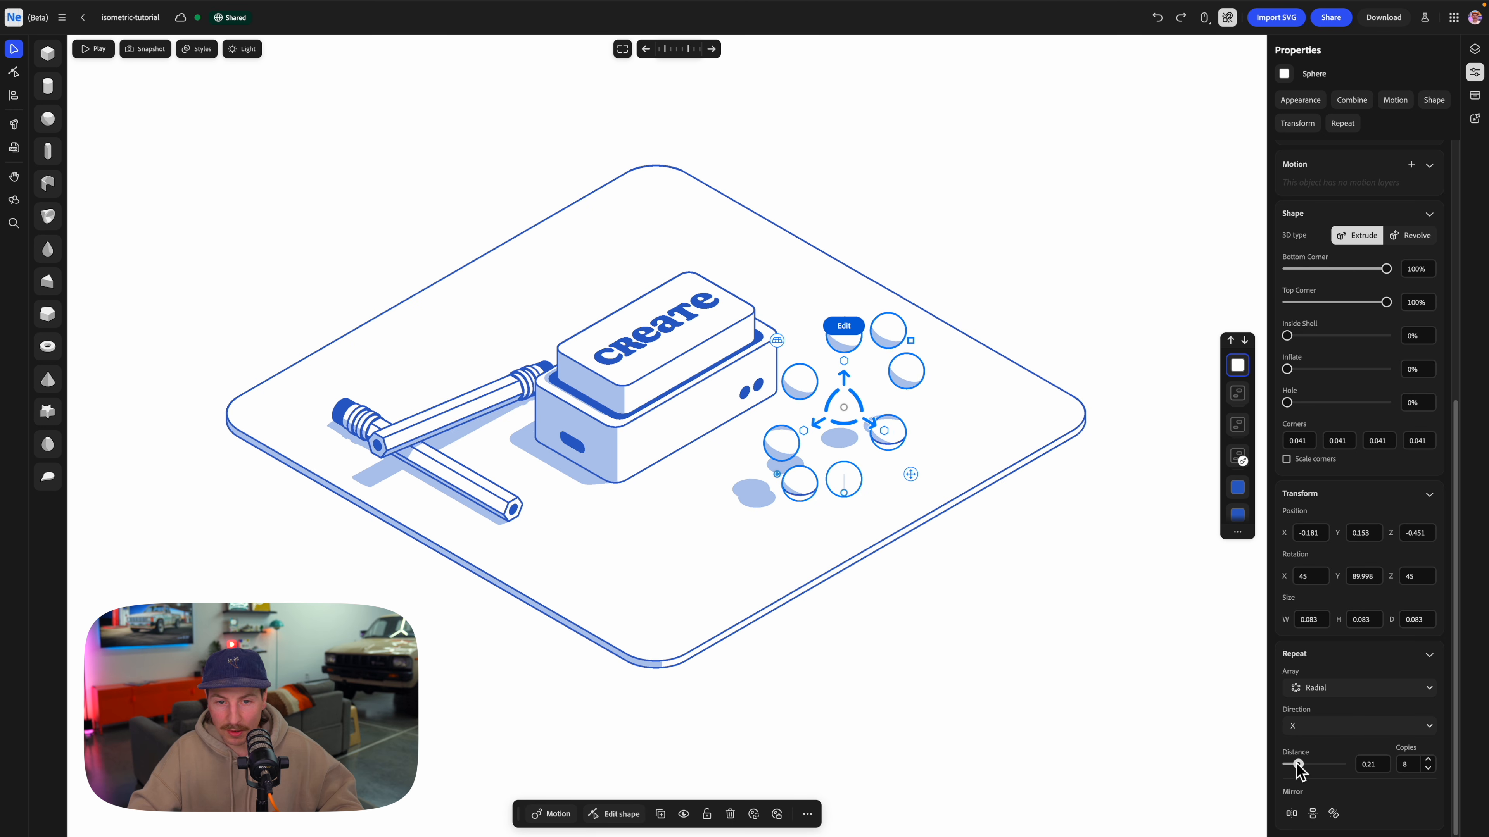
drag(841, 399, 866, 502)
key(super+=)
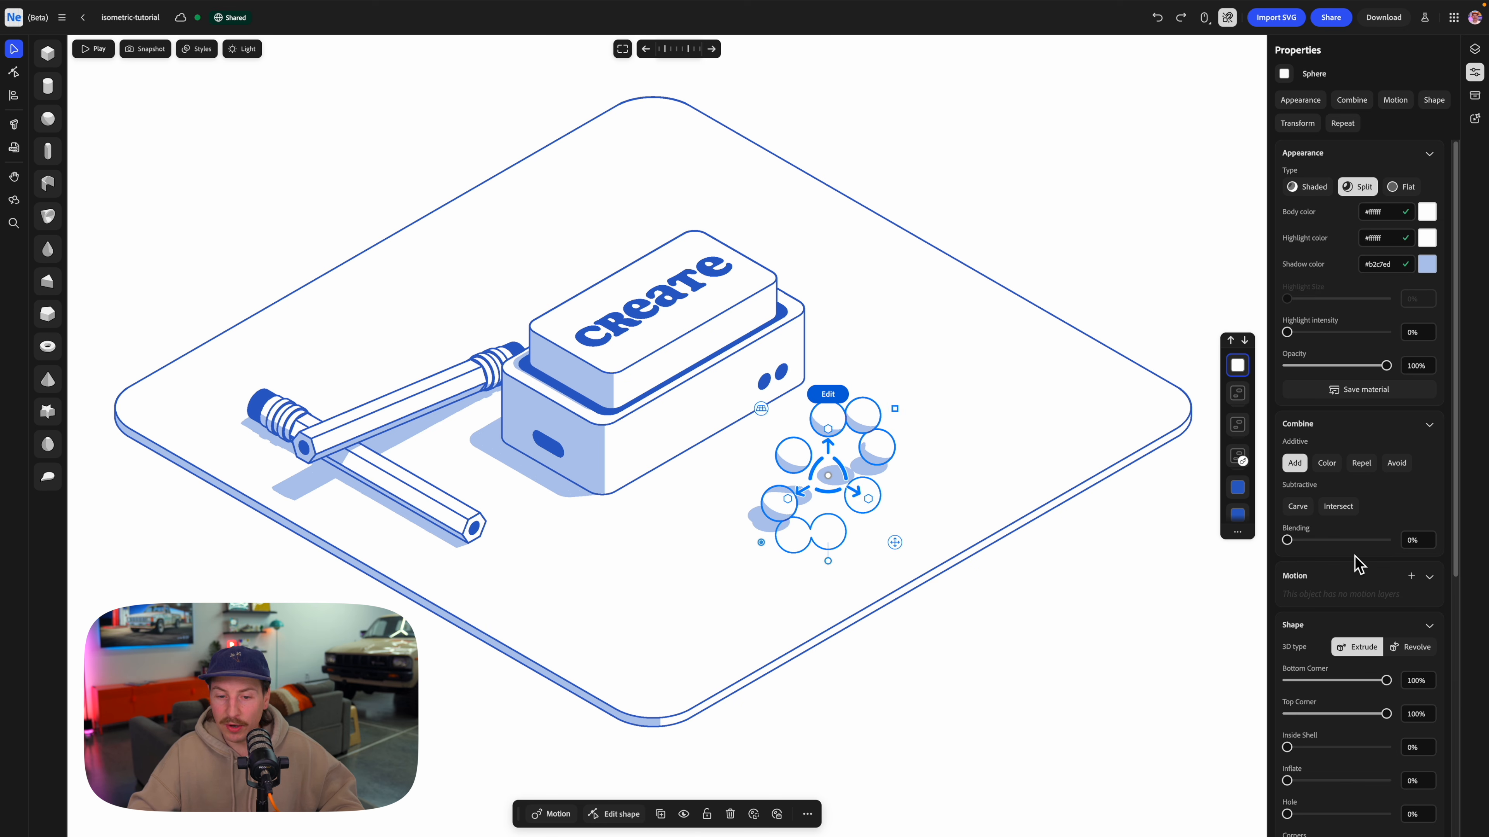
Add a Spin motion around the X axis to the ring of spheres.
scroll(1357, 565, down, 7)
click(557, 815)
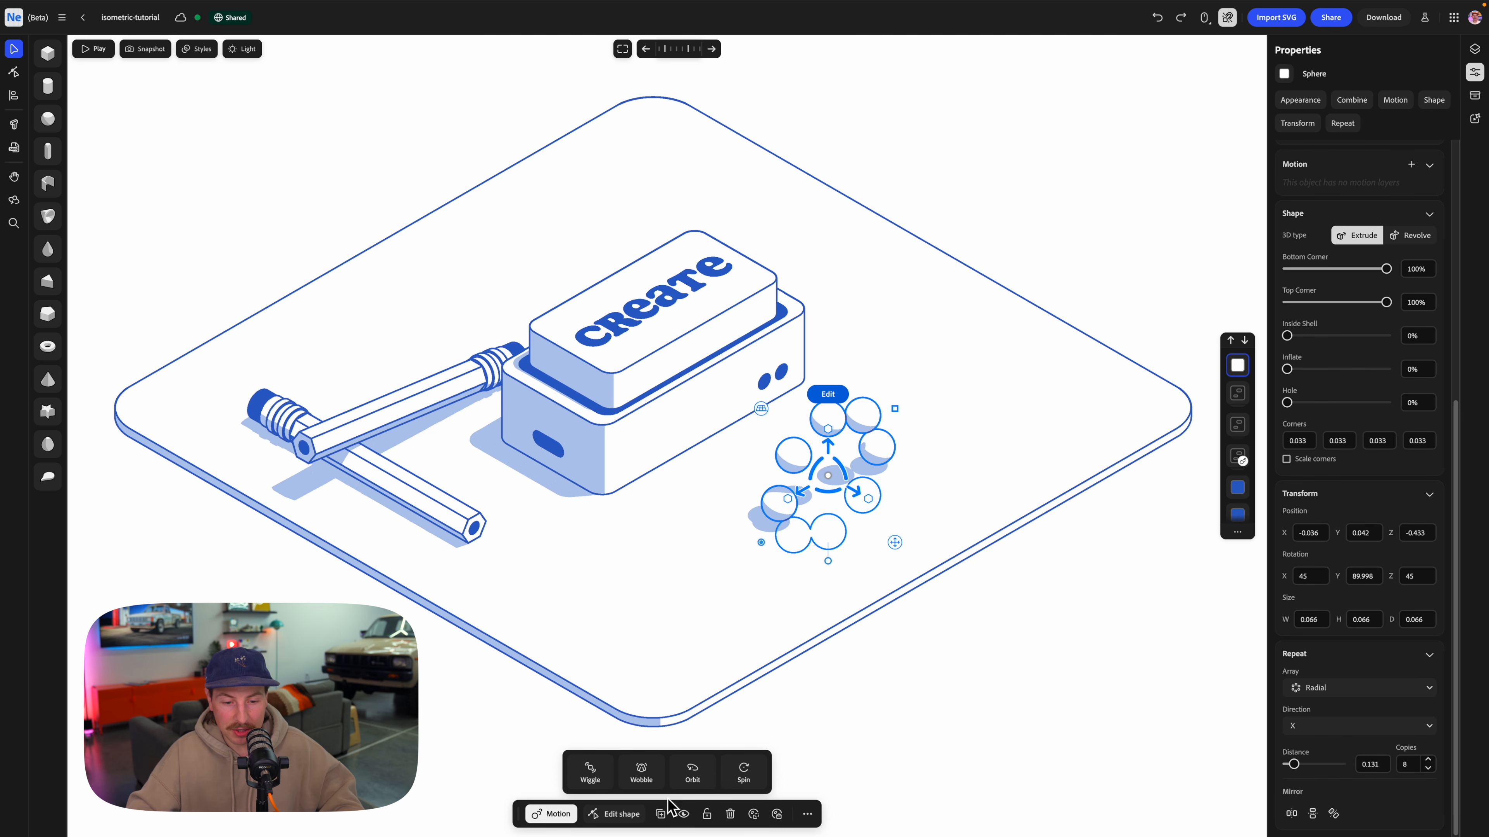
click(753, 775)
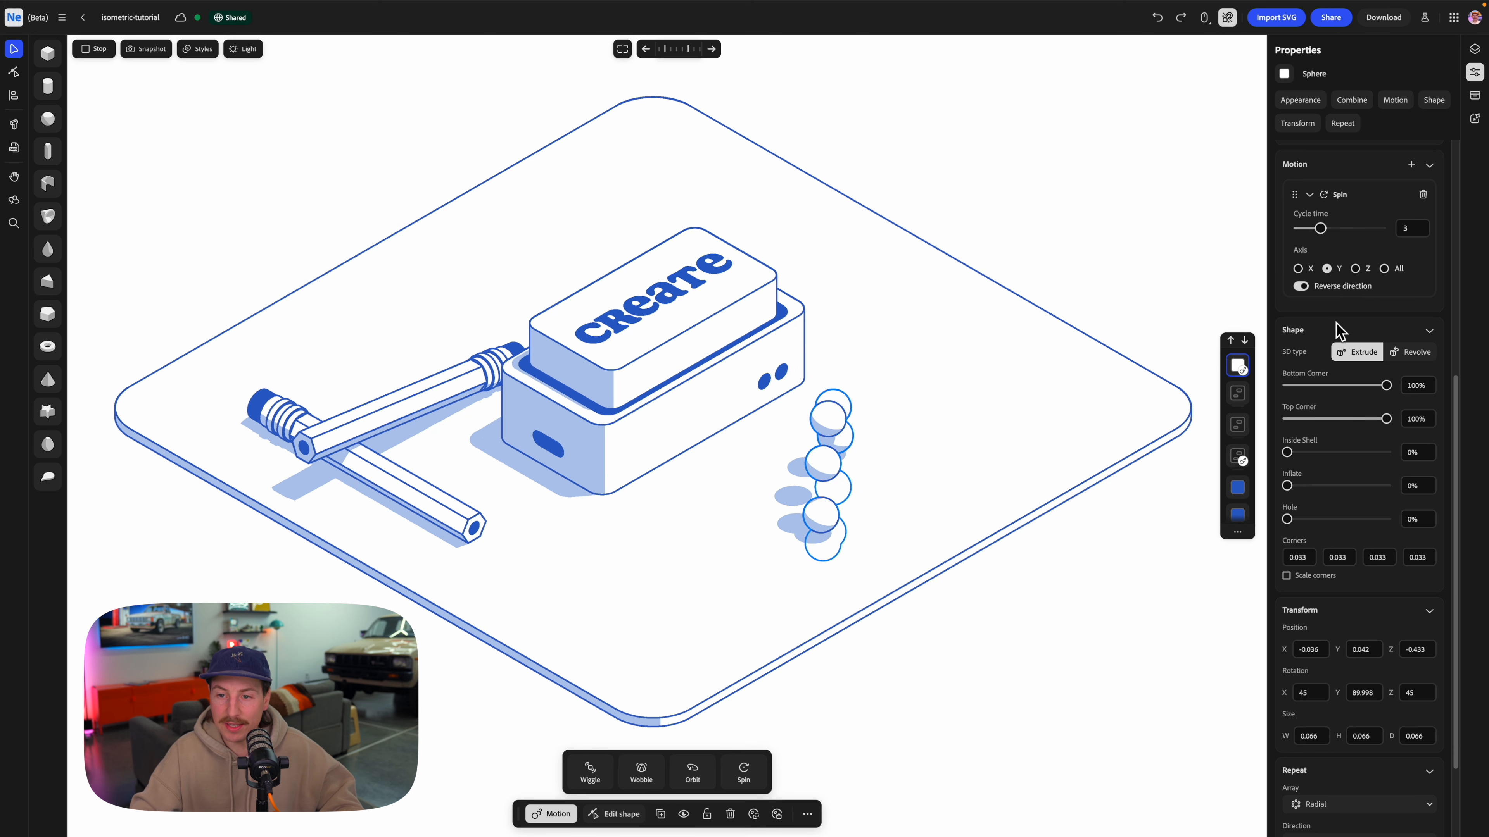
click(1299, 269)
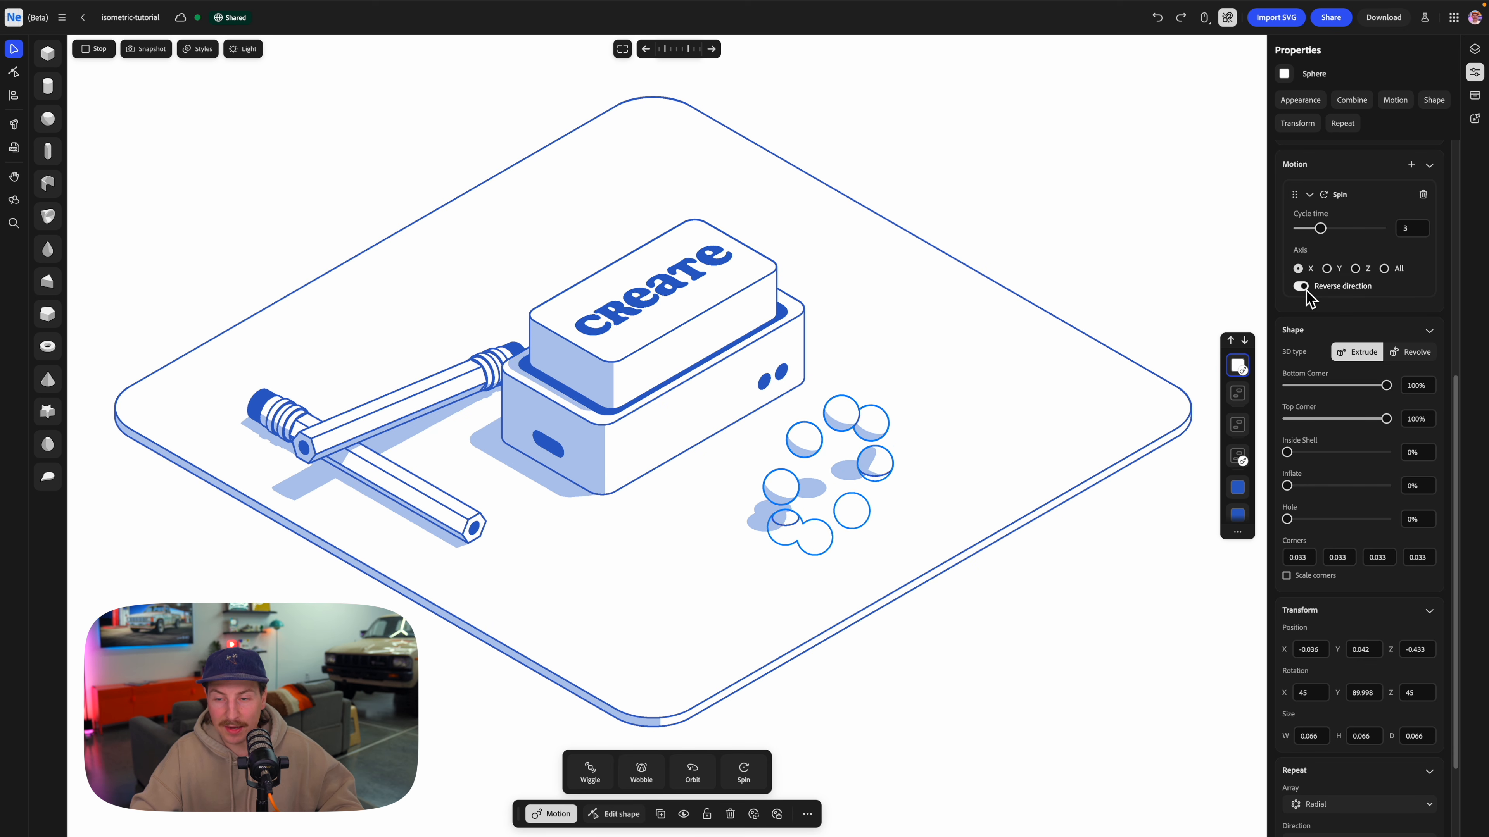
click(1189, 259)
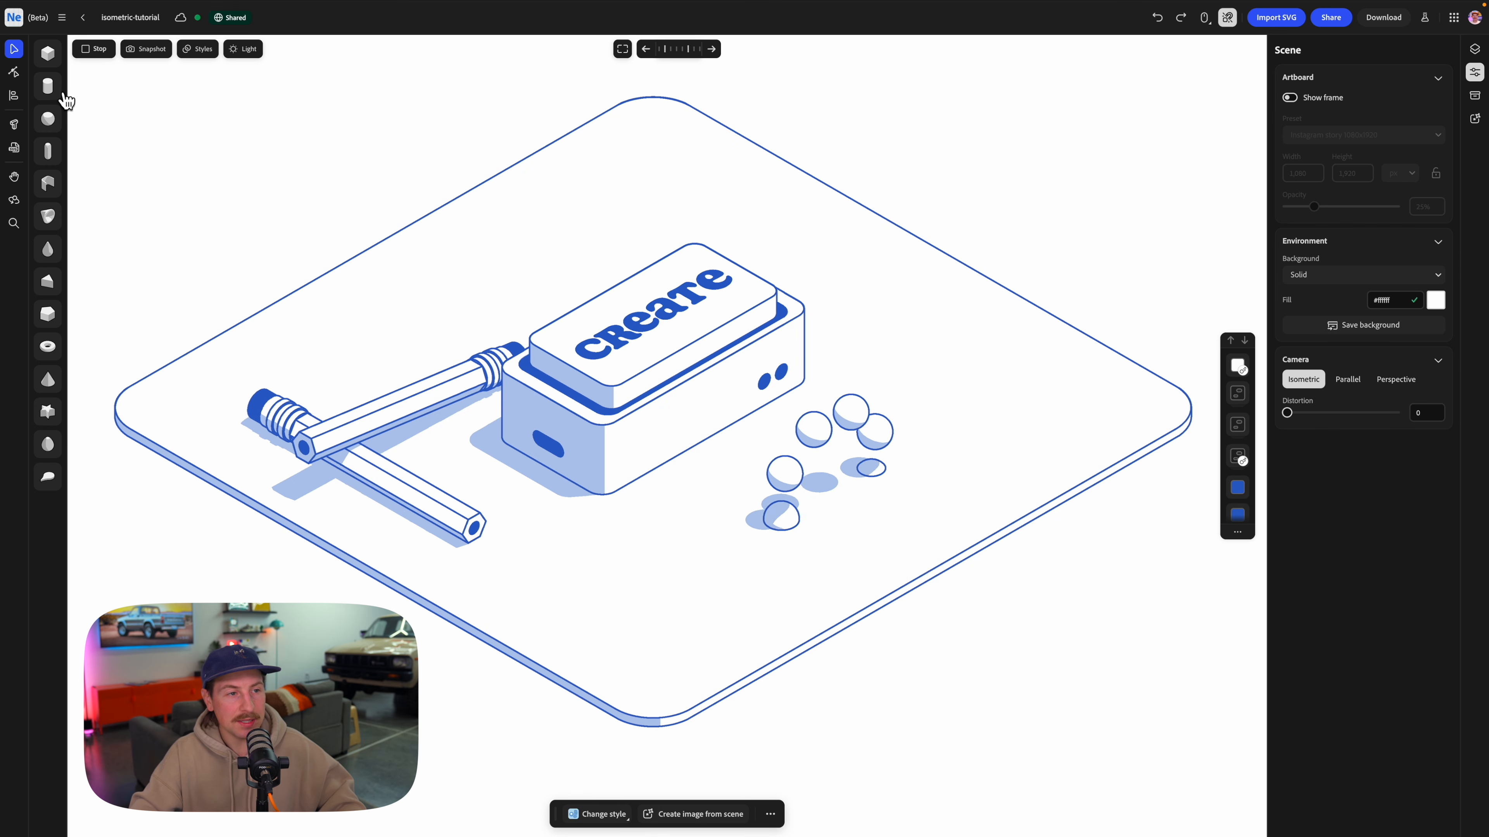
Add a cylinder on the base plate near the spheres, flatten it into a thin disc, and shrink it to about half size.
click(48, 86)
click(725, 514)
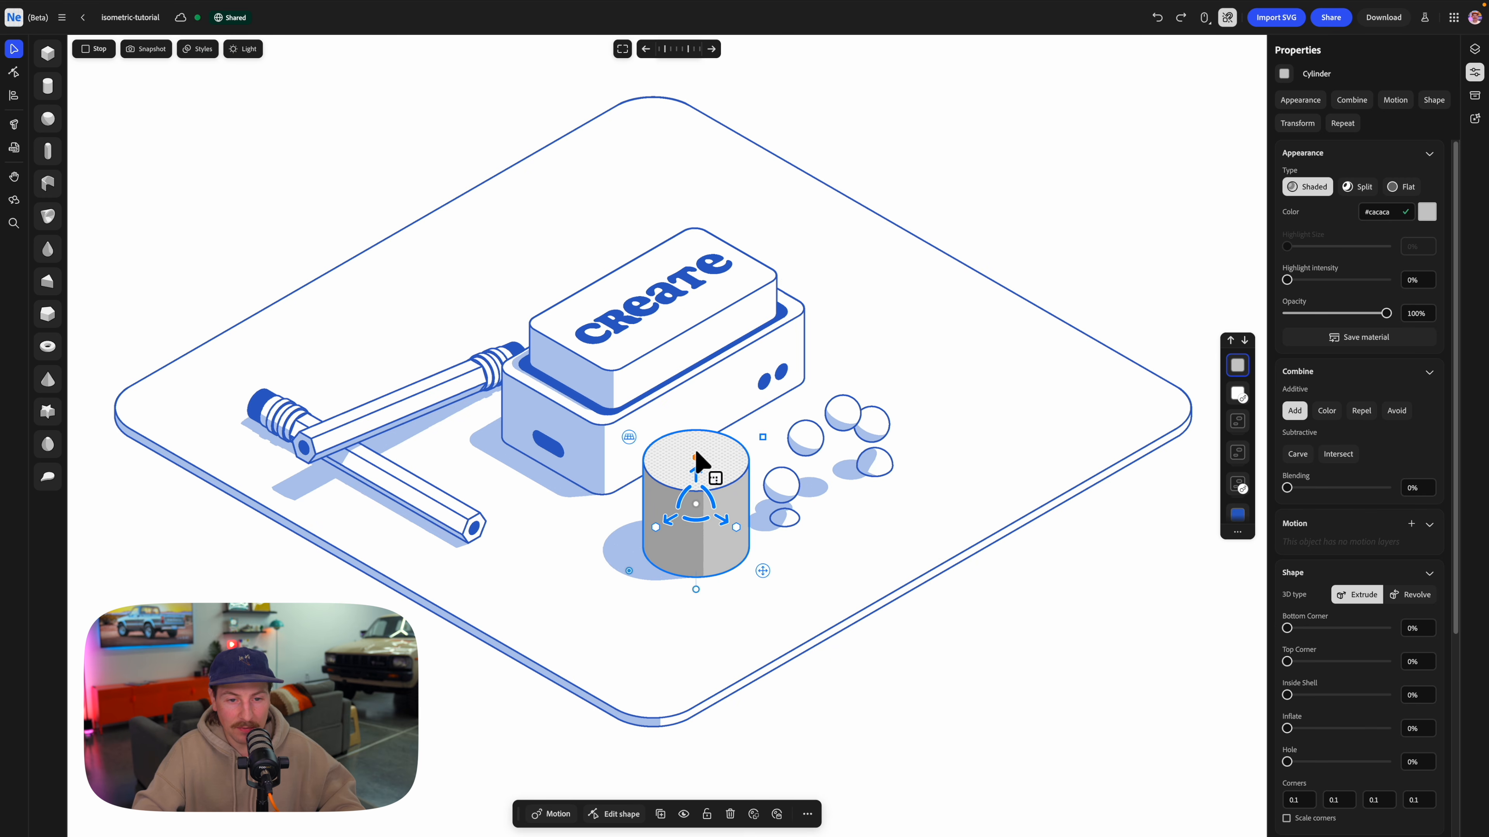
drag(704, 535, 705, 537)
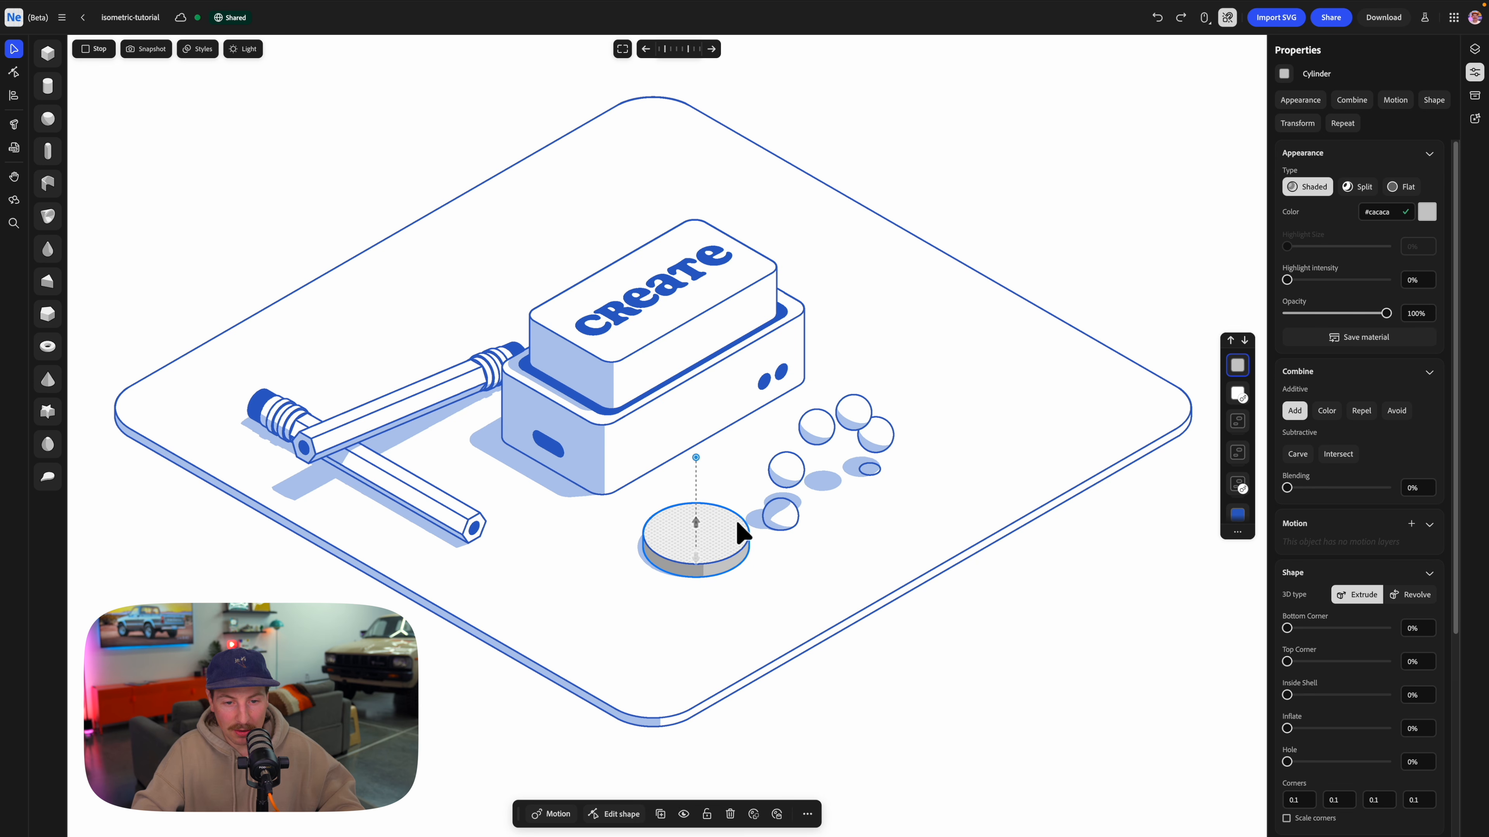
drag(759, 472, 728, 519)
Give the disc a Flat material in the illustration's blue, #2b62c9, and set its combine mode to Color.
click(1402, 186)
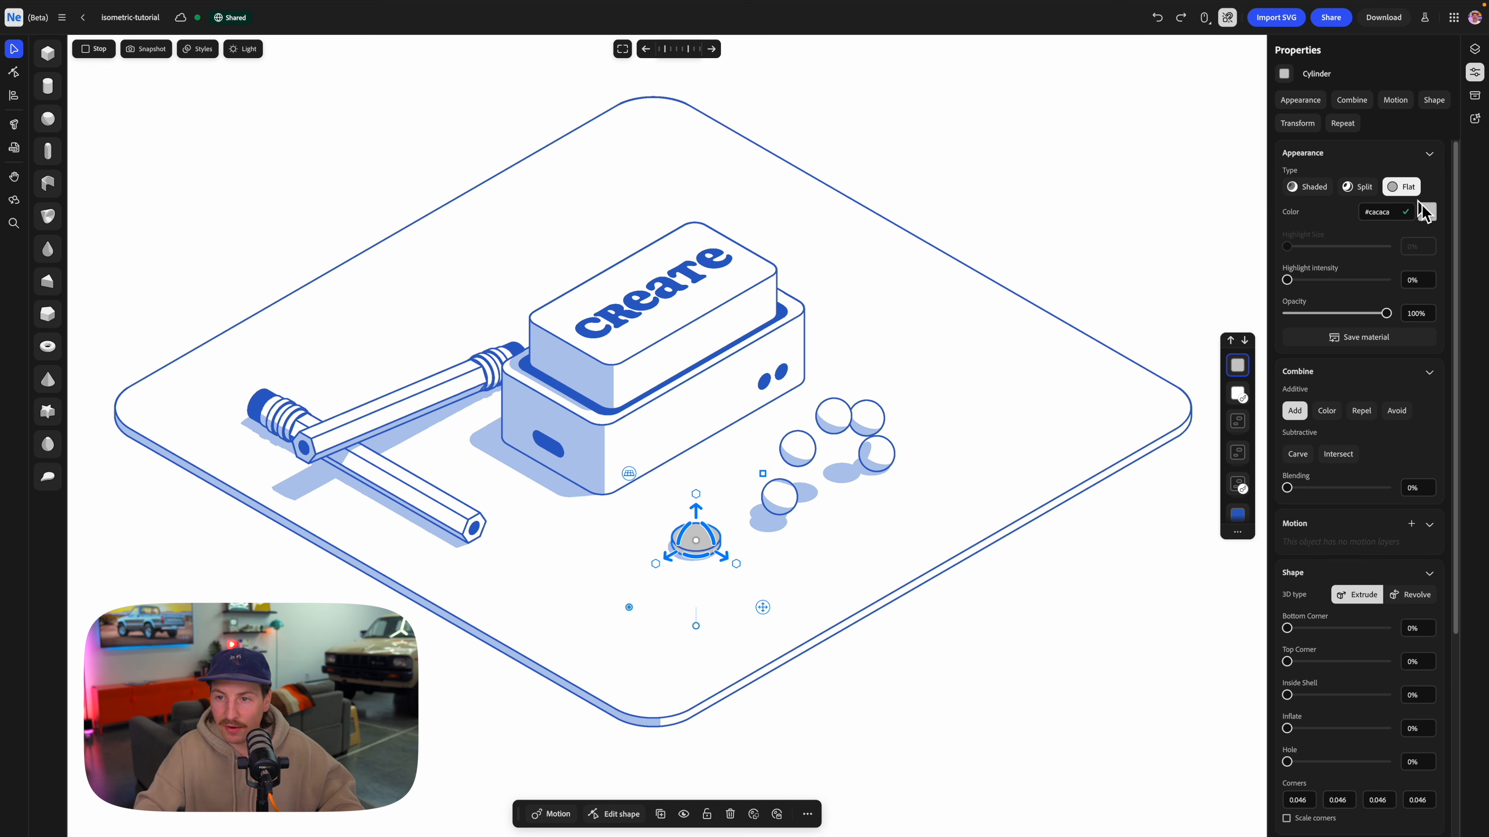
click(1426, 211)
click(1453, 347)
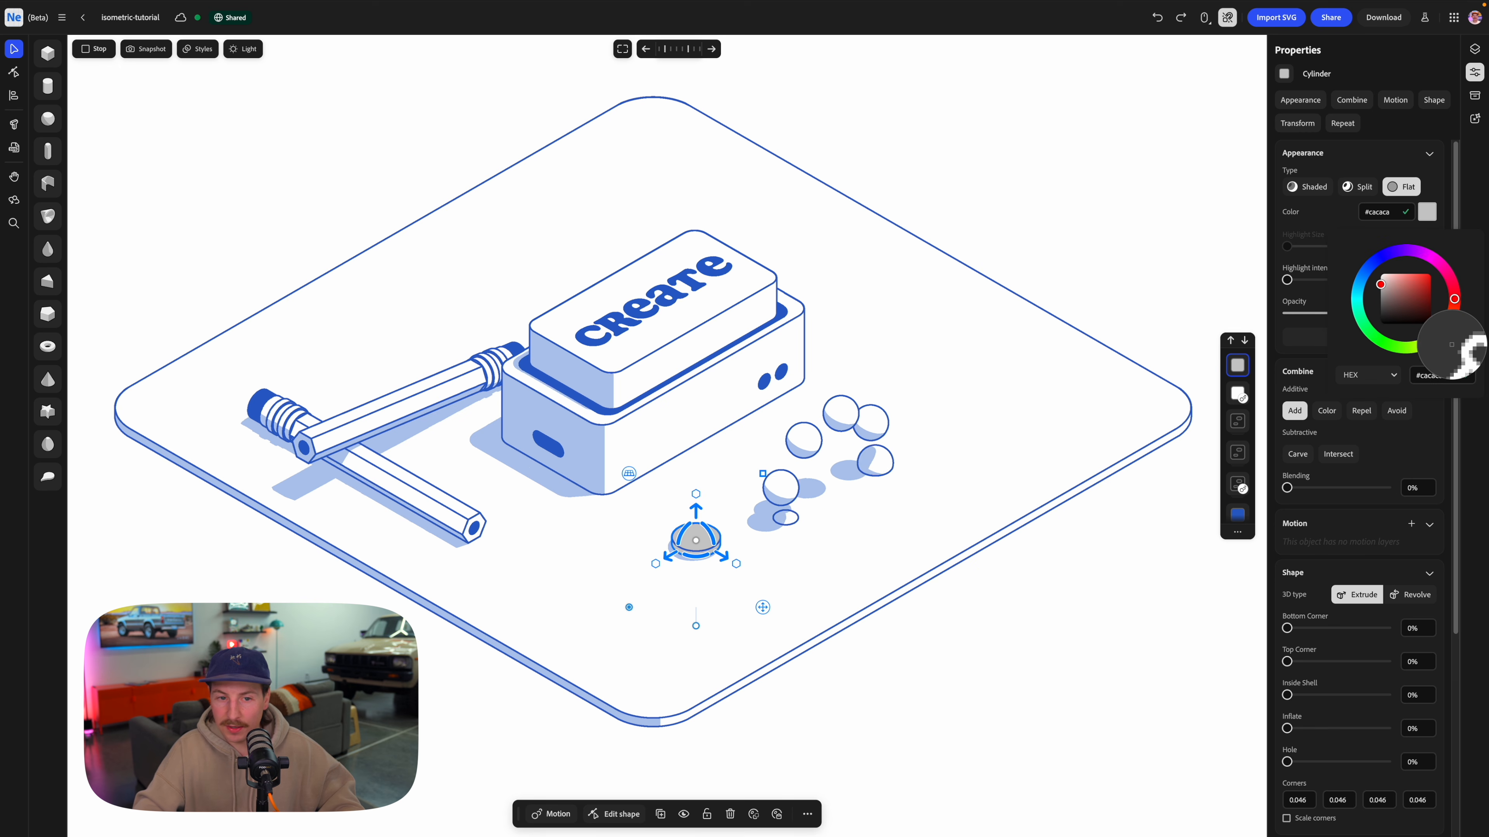
click(784, 311)
click(1326, 412)
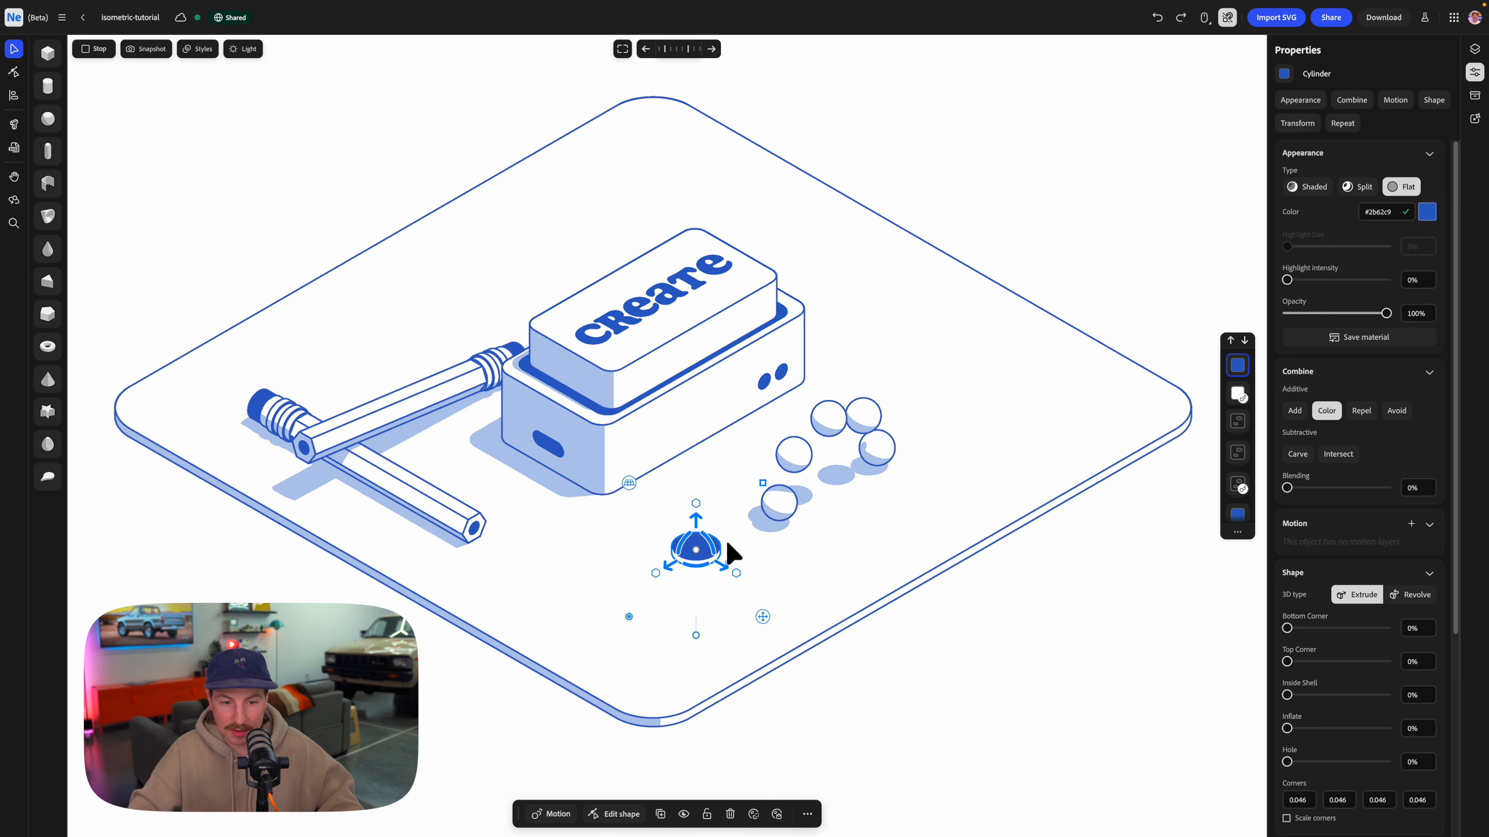
Place the blue disc where the spheres enter the base plate and align its center with the sphere ring across the ring's thickness.
drag(680, 566, 808, 537)
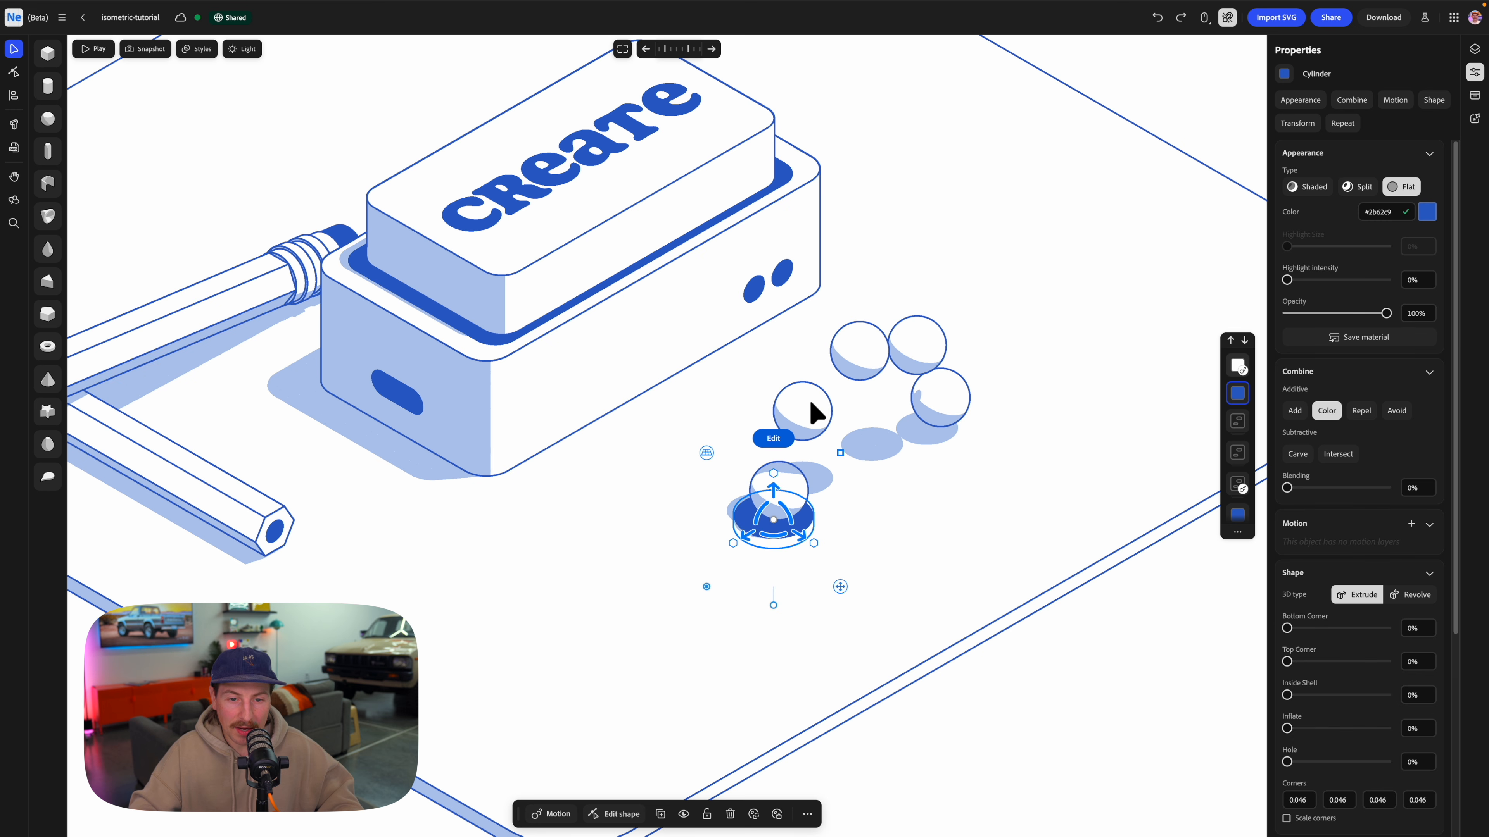
shift+click(816, 414)
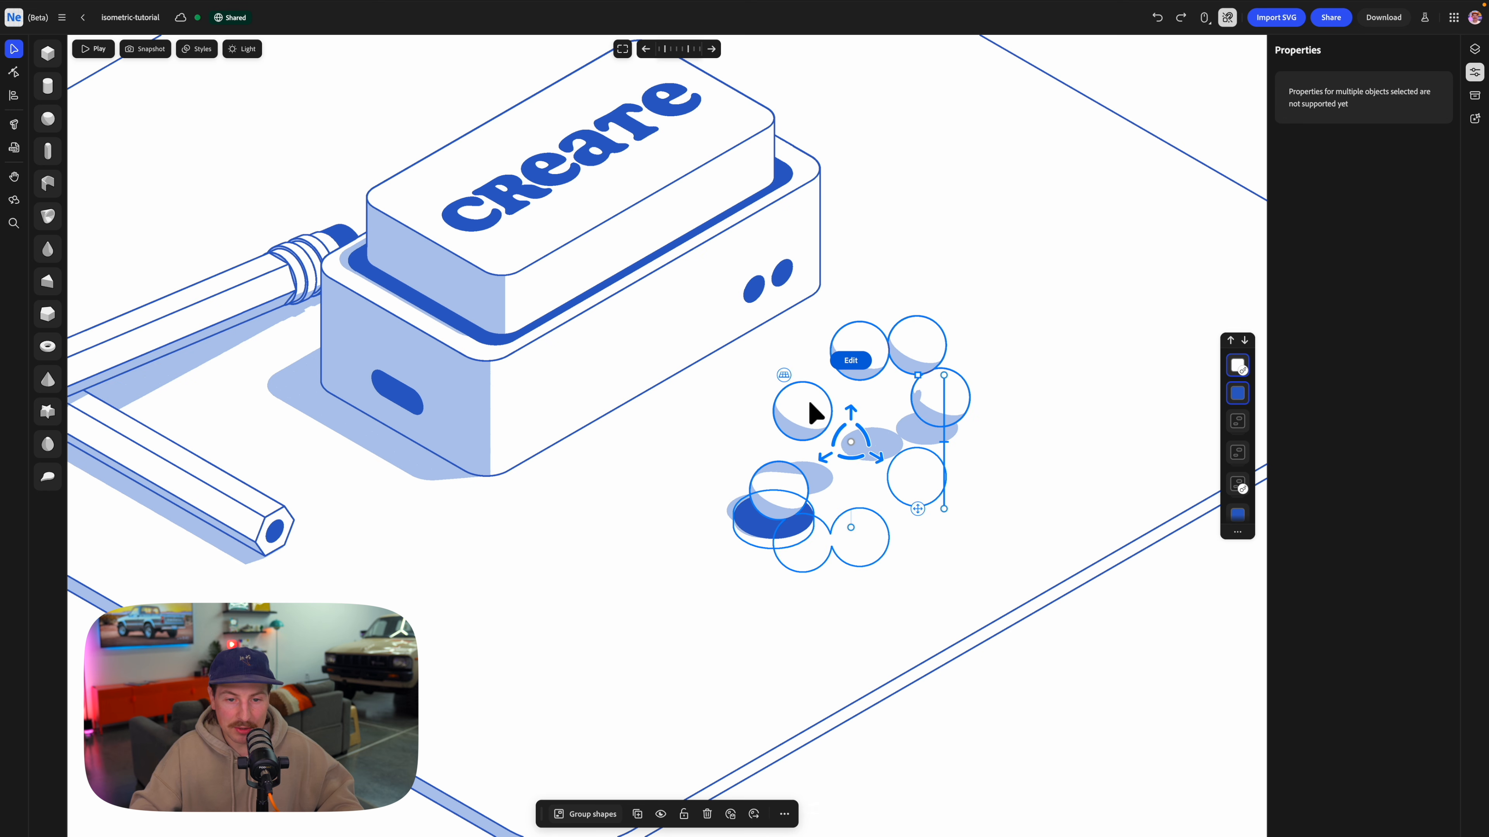
click(21, 103)
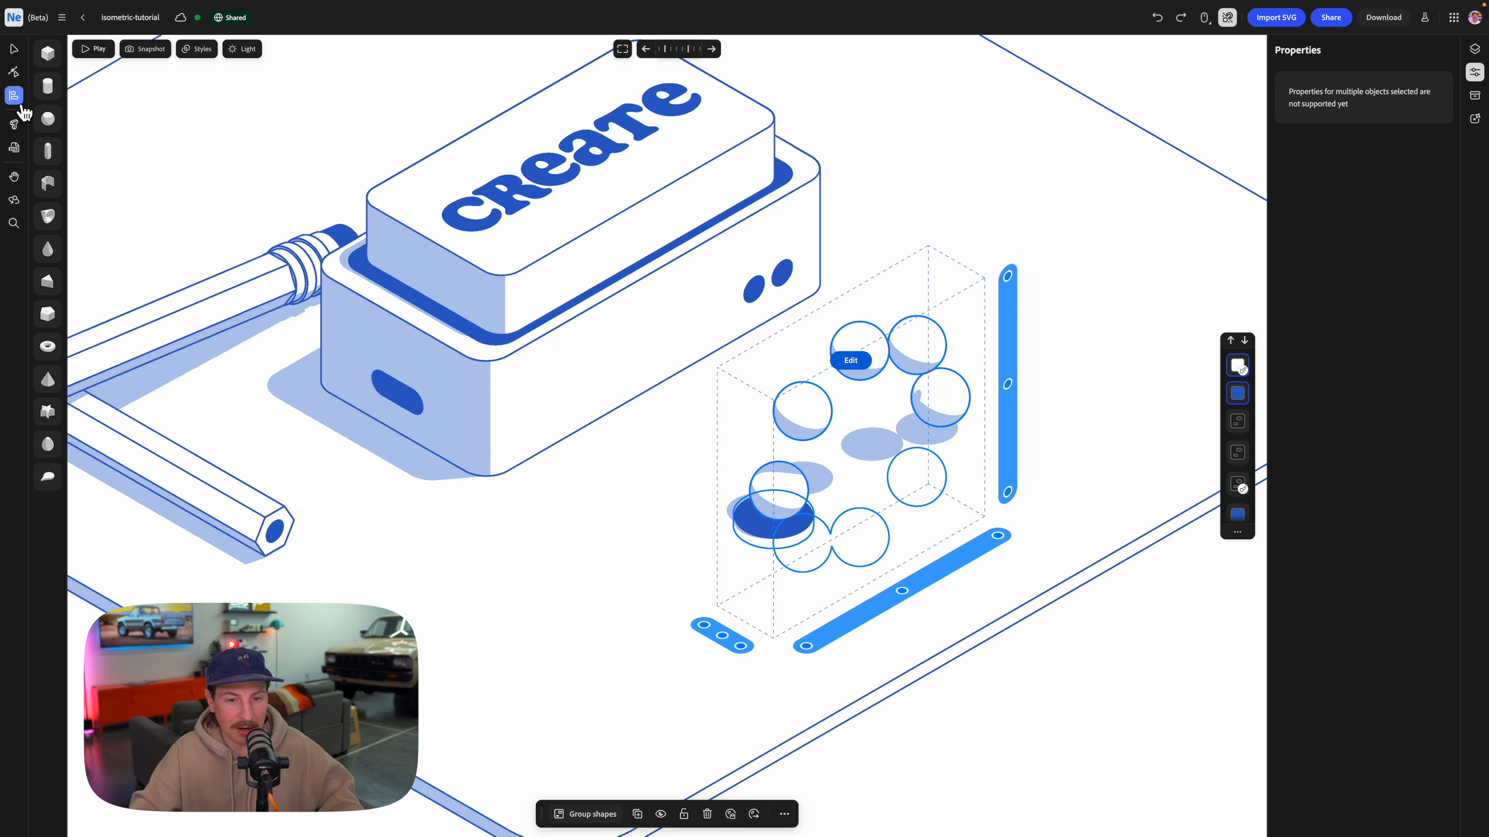
click(723, 637)
click(973, 578)
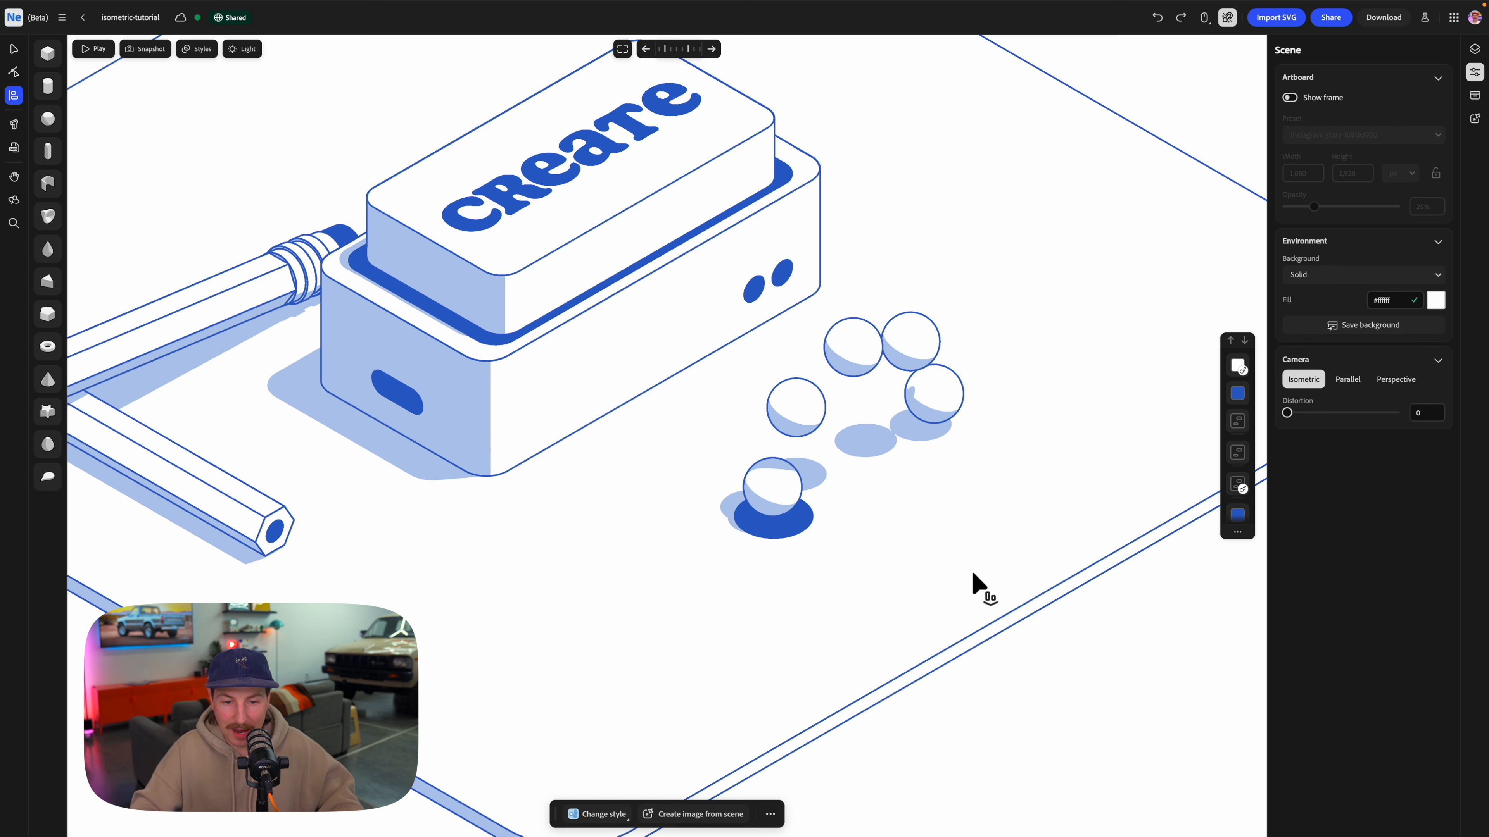
Duplicate the blue disc to the opposite side of the ring, where the spheres cross the base plate, and play the animation.
click(781, 532)
click(793, 534)
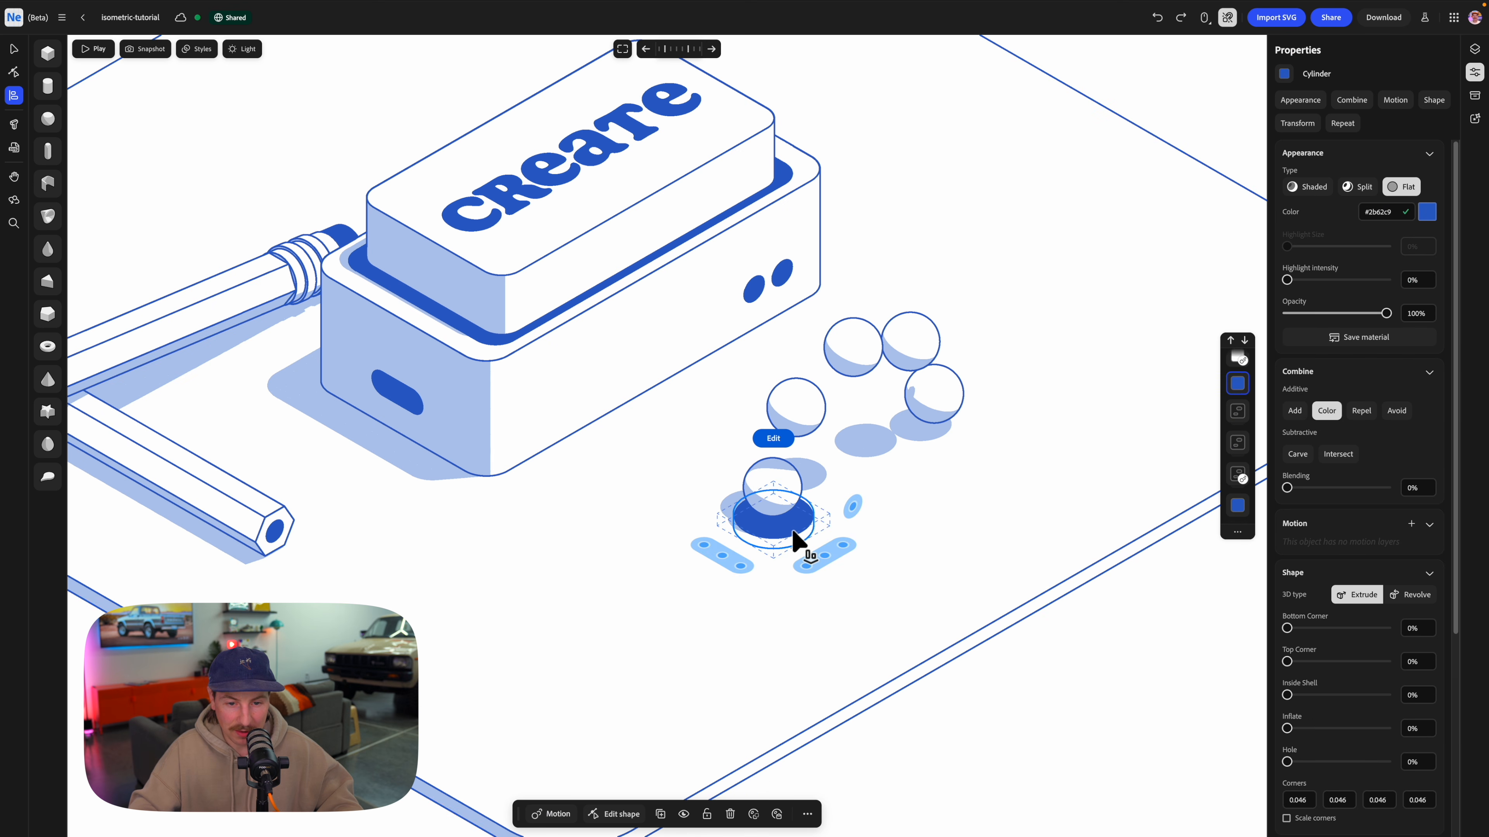
click(772, 542)
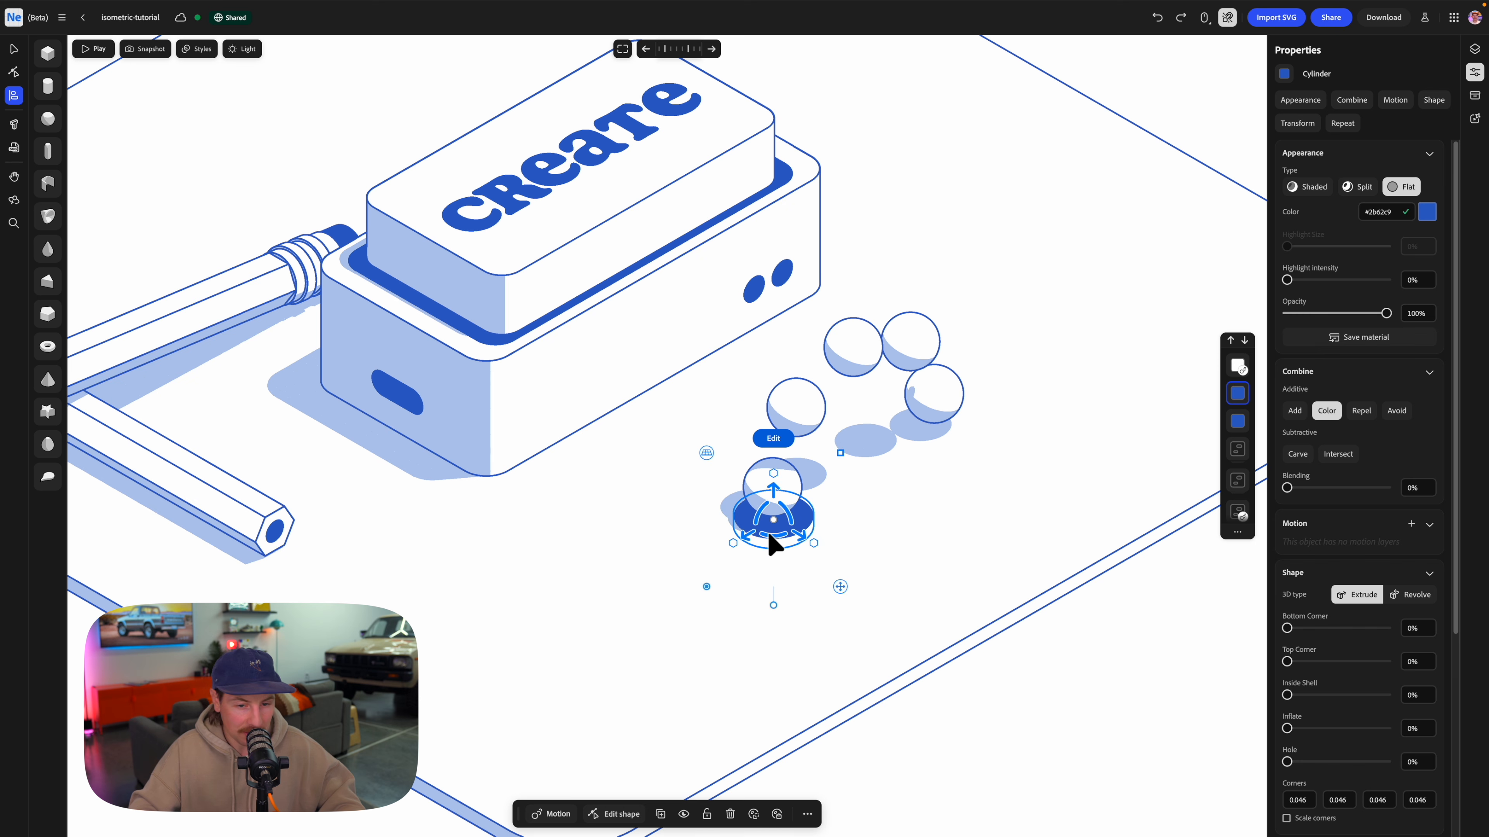
drag(751, 546, 918, 440)
key(space)
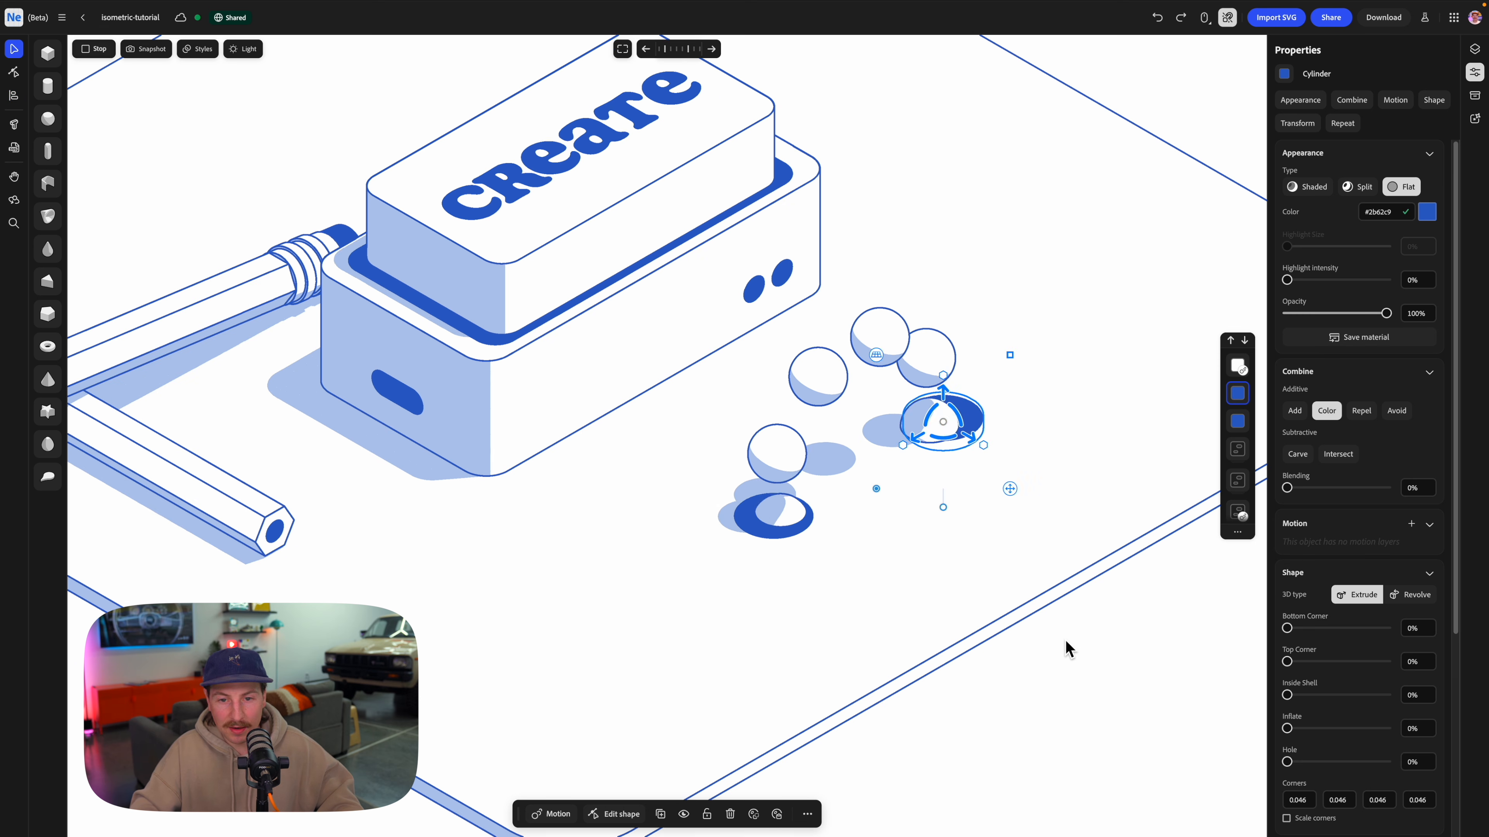
click(1106, 657)
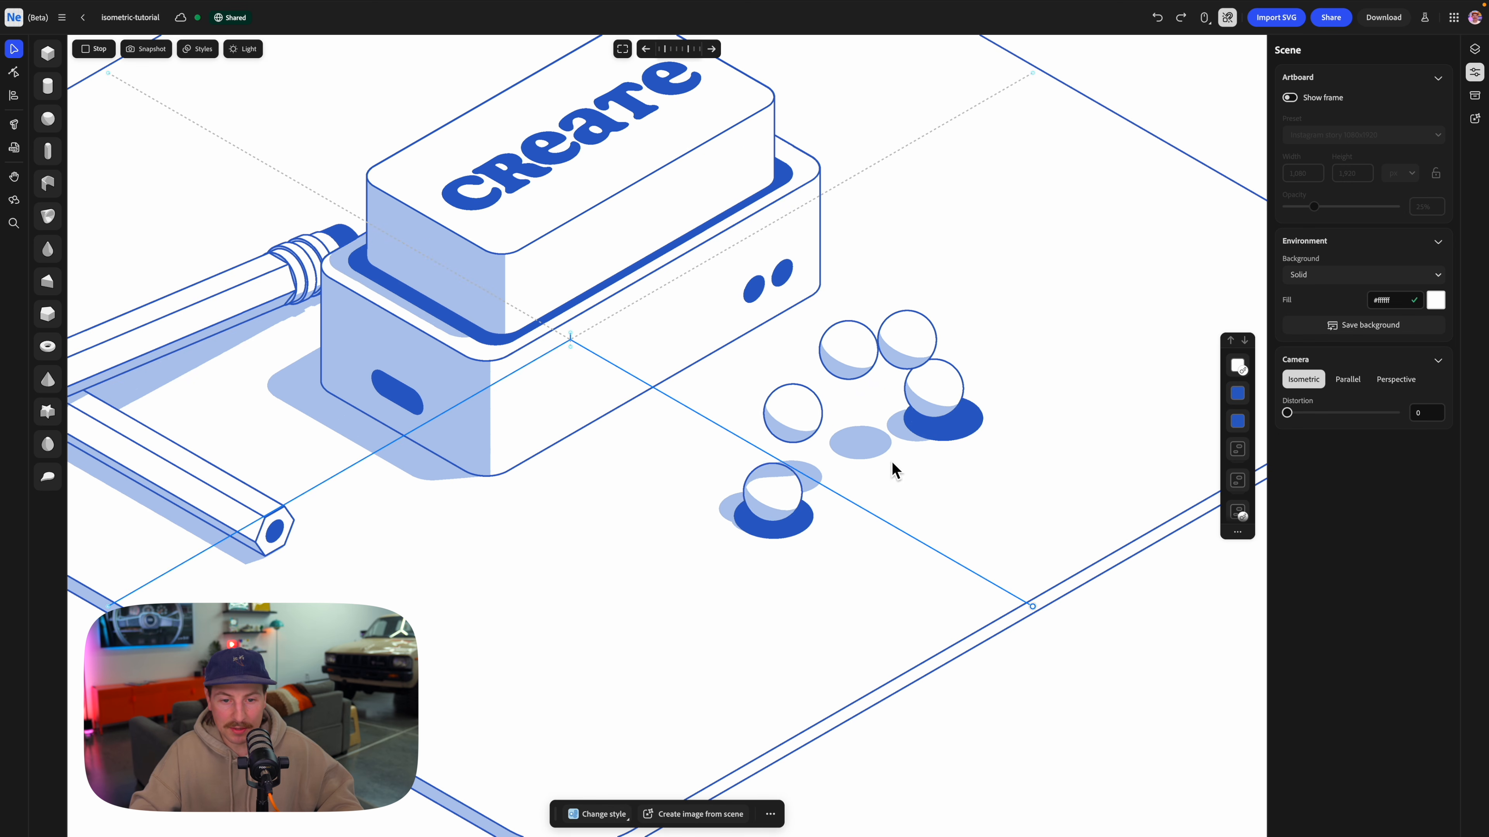
Nudge both blue discs slightly along the ring so each sits centered under the passing spheres.
click(756, 537)
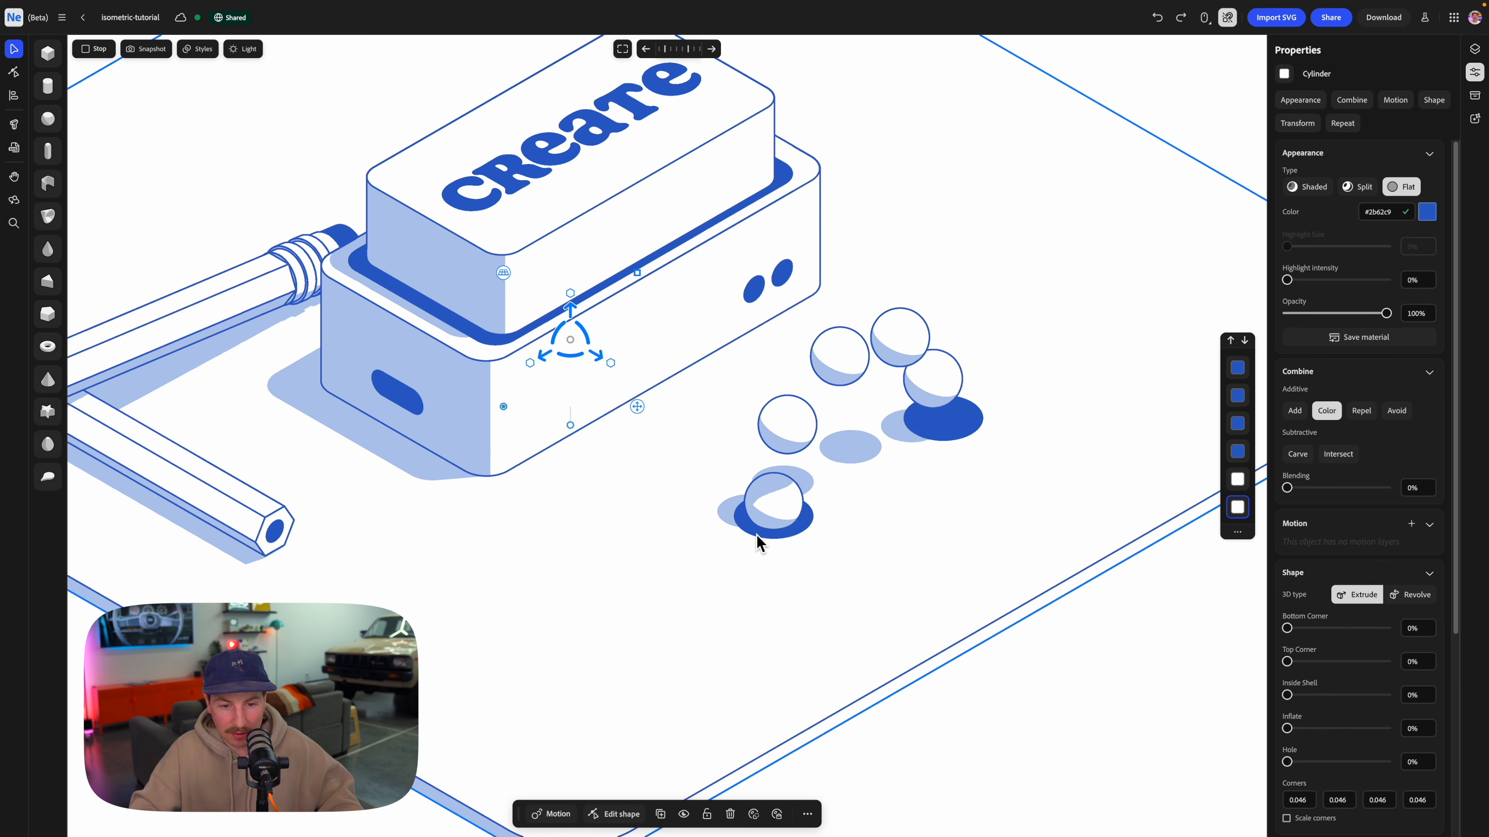
click(757, 537)
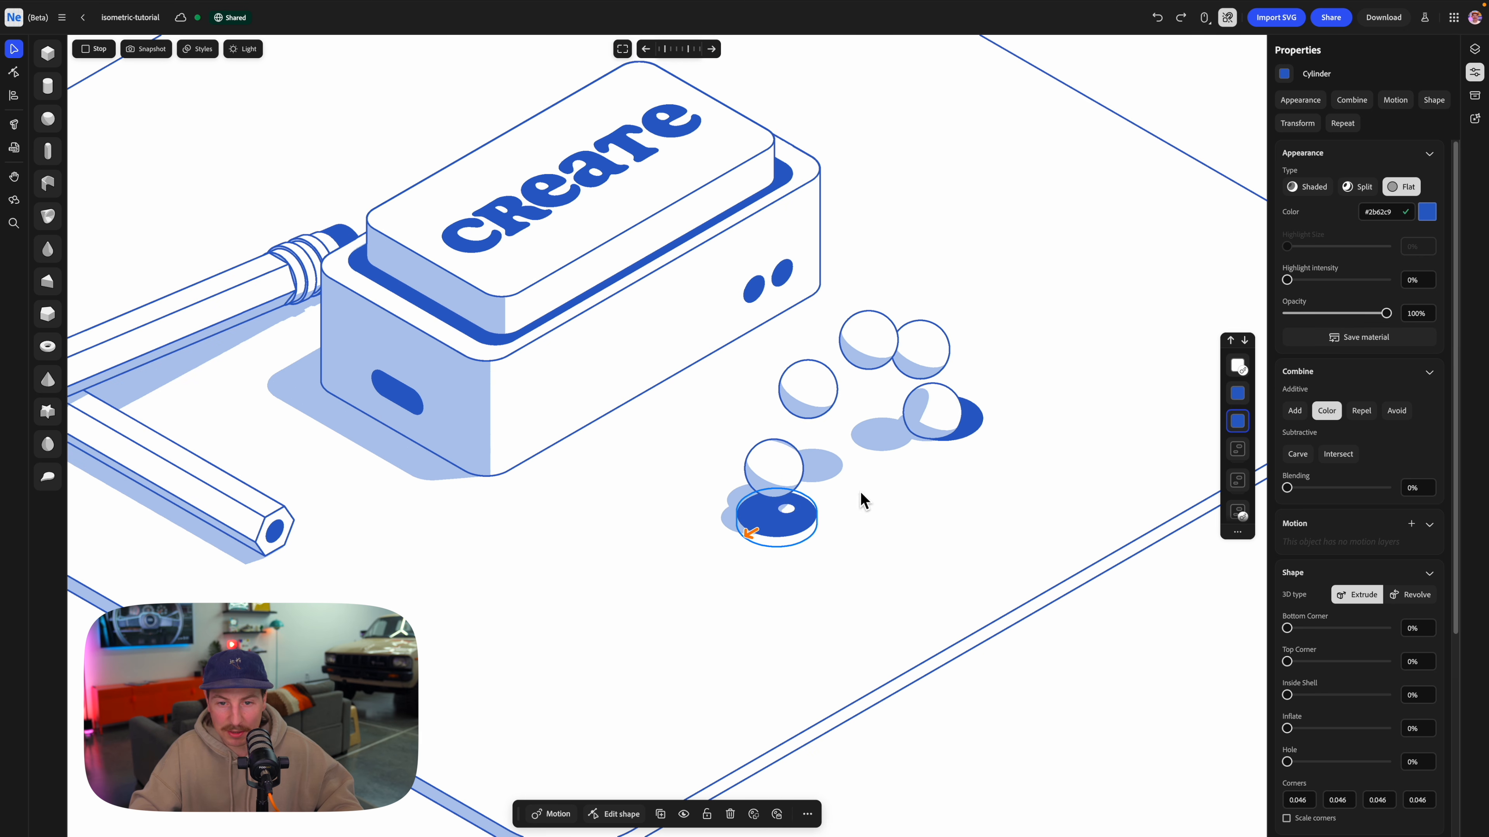
click(923, 443)
drag(923, 442, 898, 455)
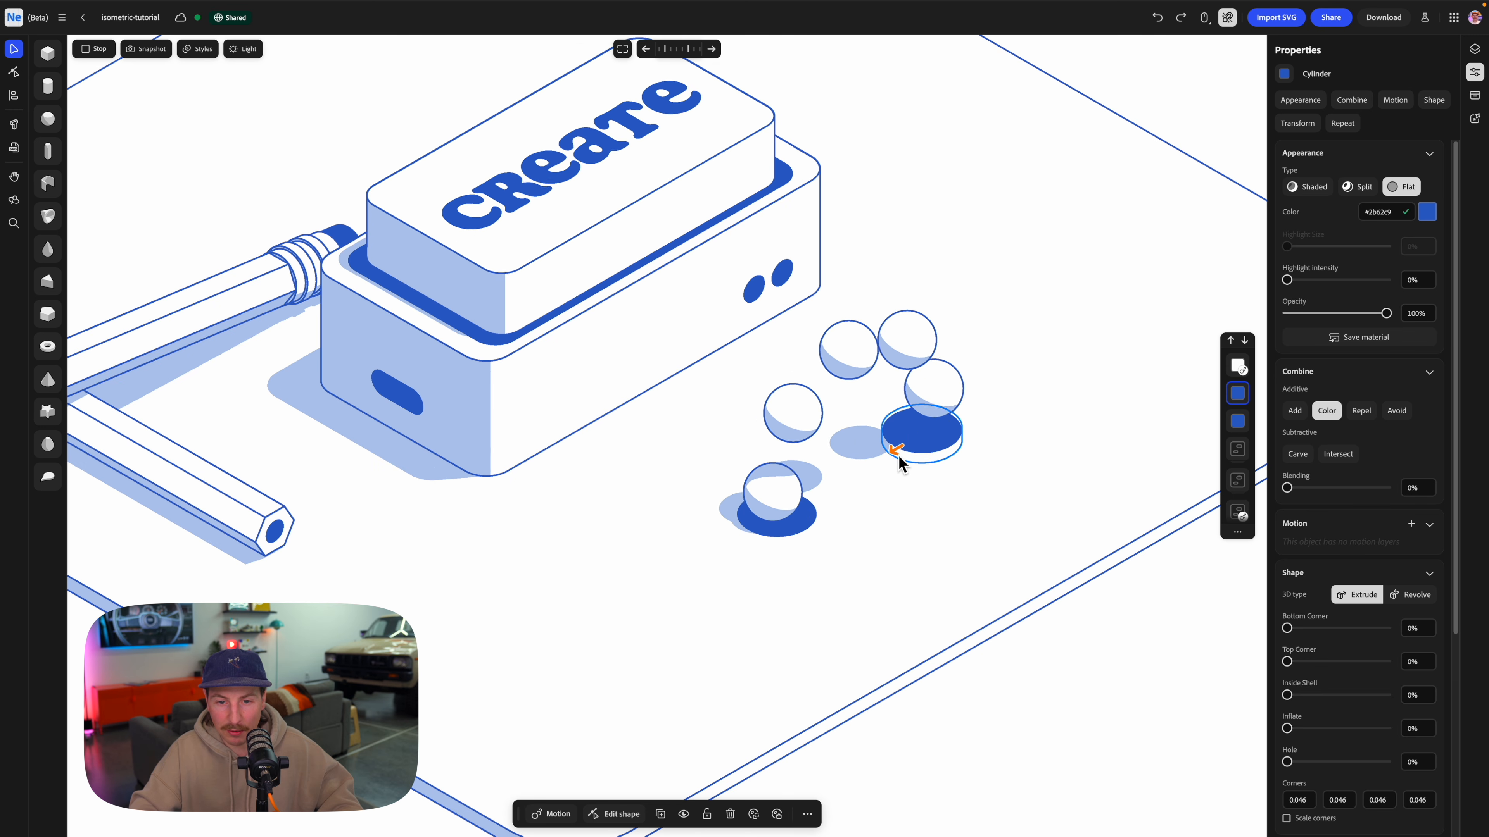
click(1194, 661)
click(997, 482)
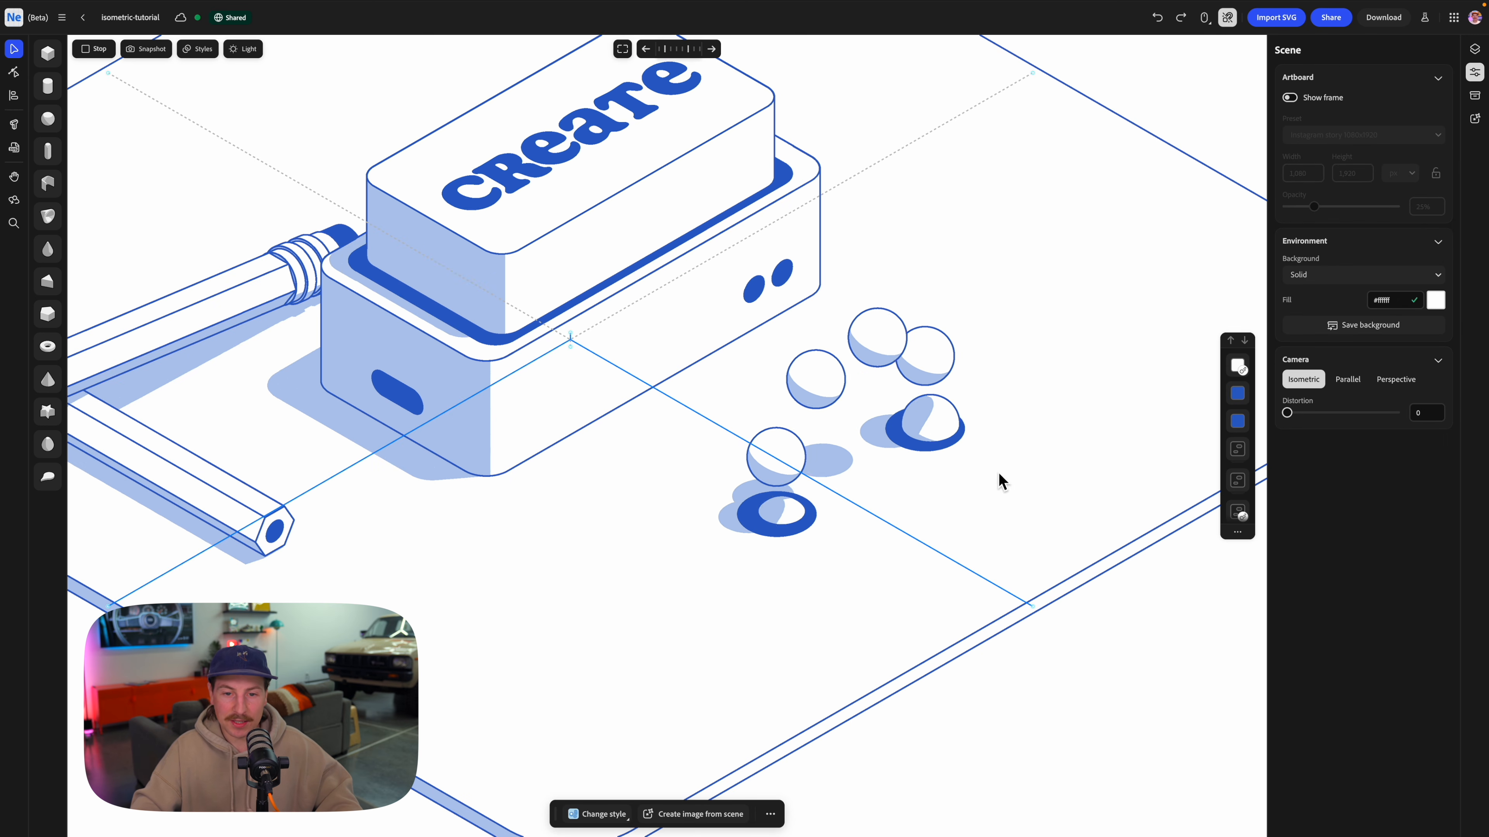
scroll(882, 431, down, 5)
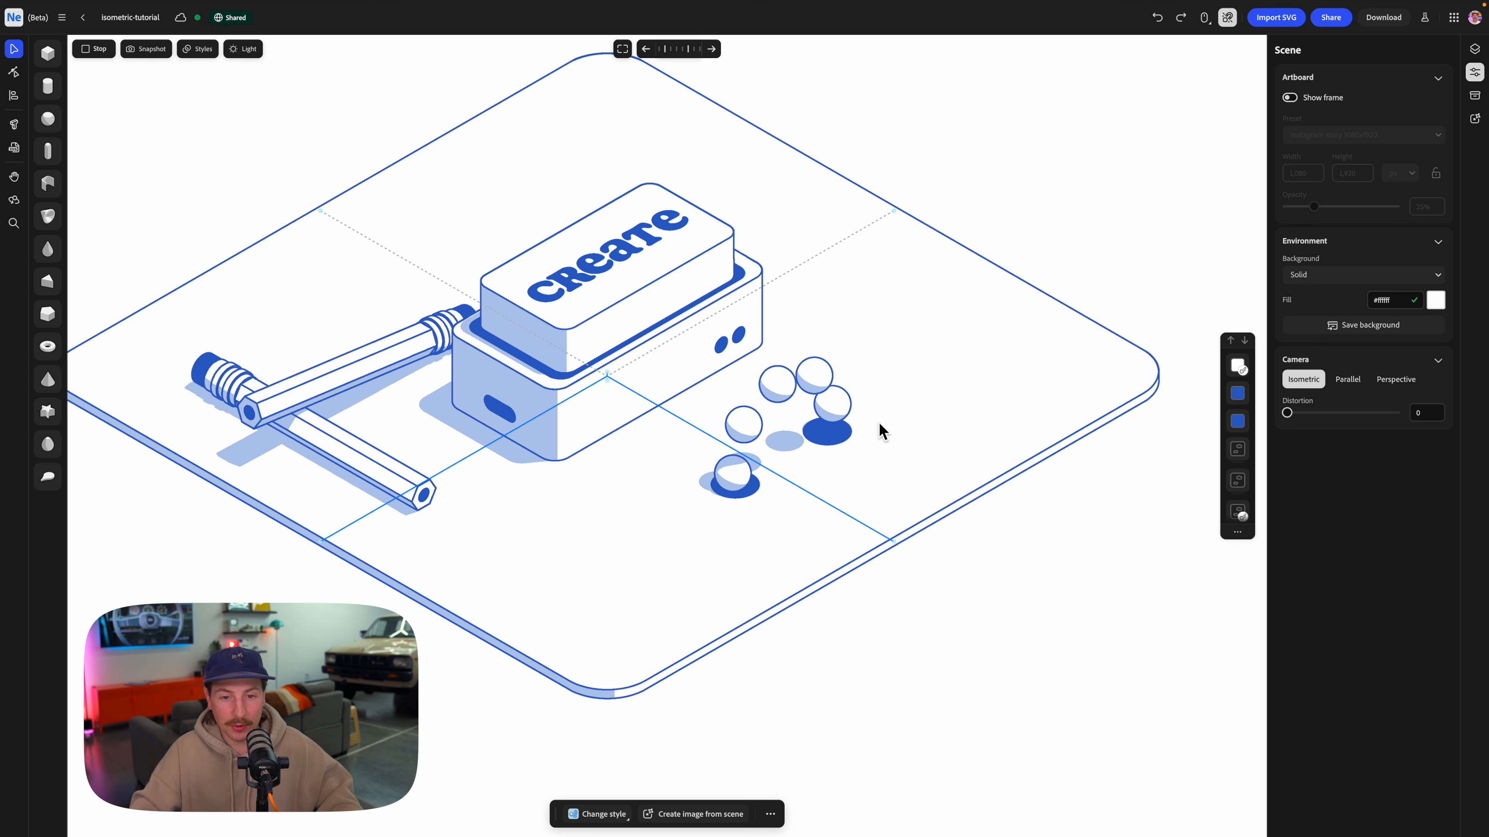
Stop the animation, group the sphere ring with its two blue discs, and reposition the group slightly on the base plate.
click(96, 49)
click(724, 488)
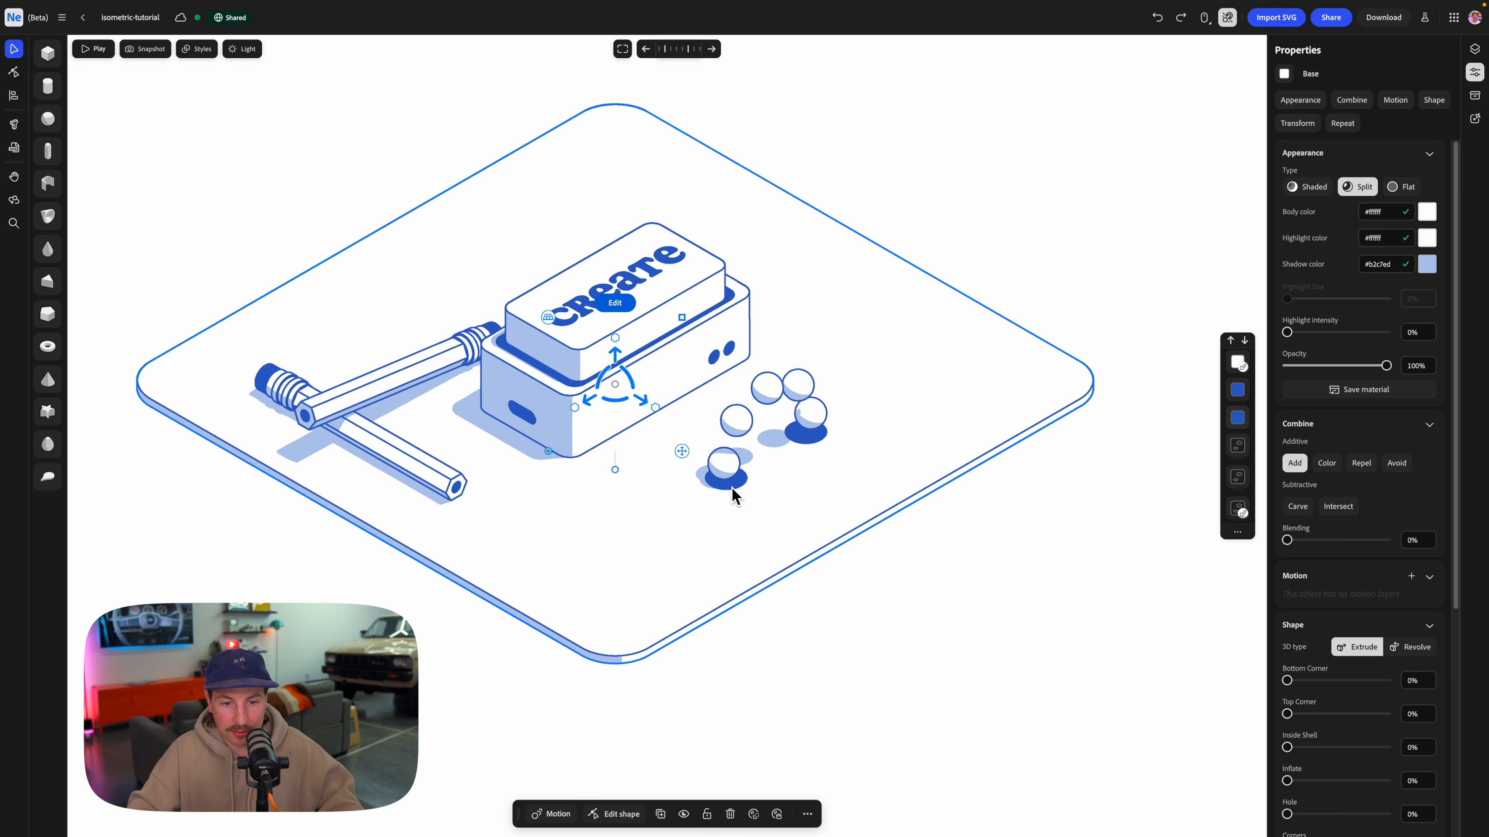
click(802, 465)
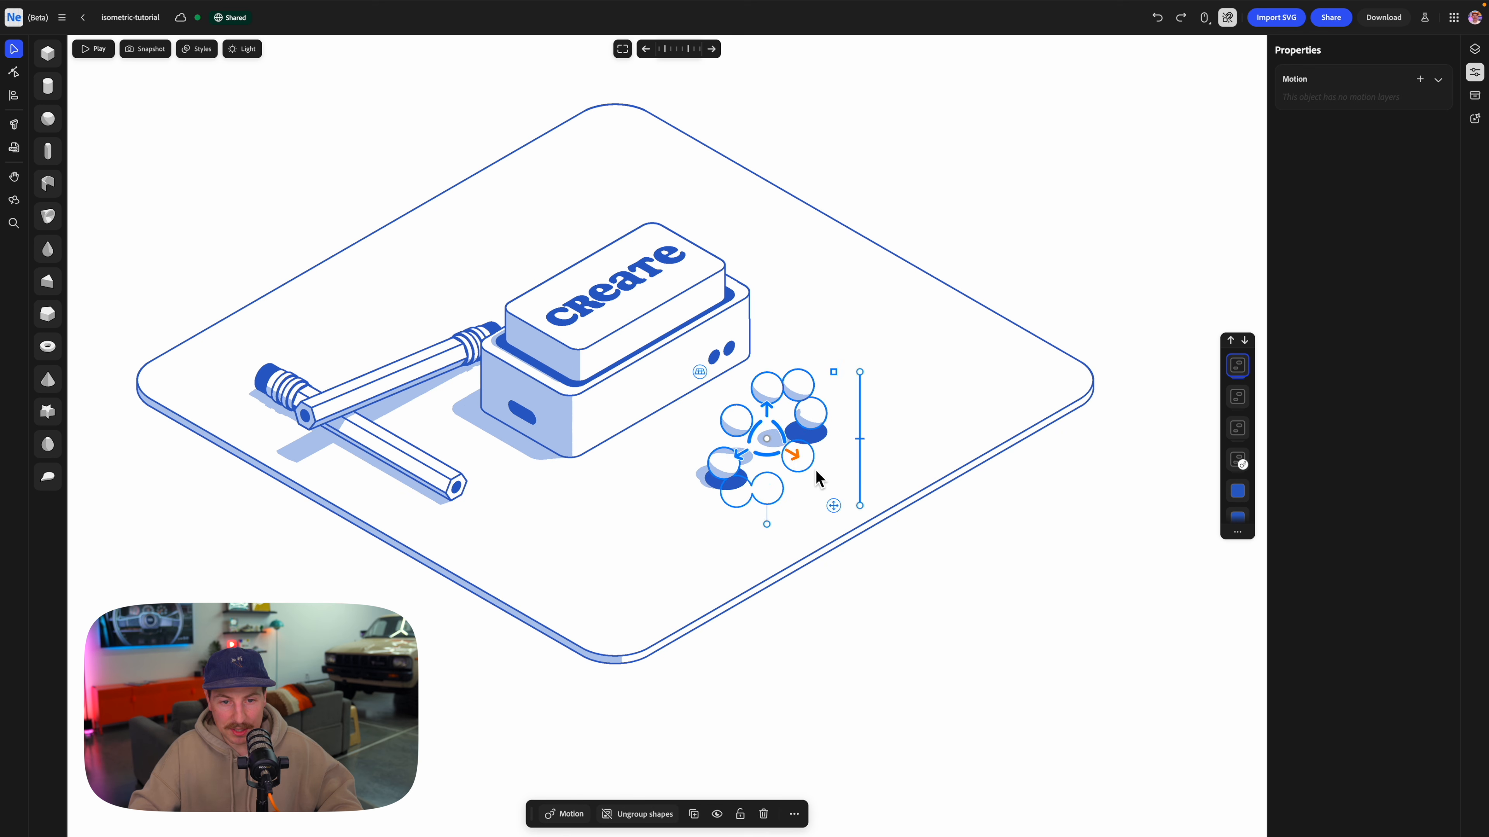
drag(815, 470, 788, 460)
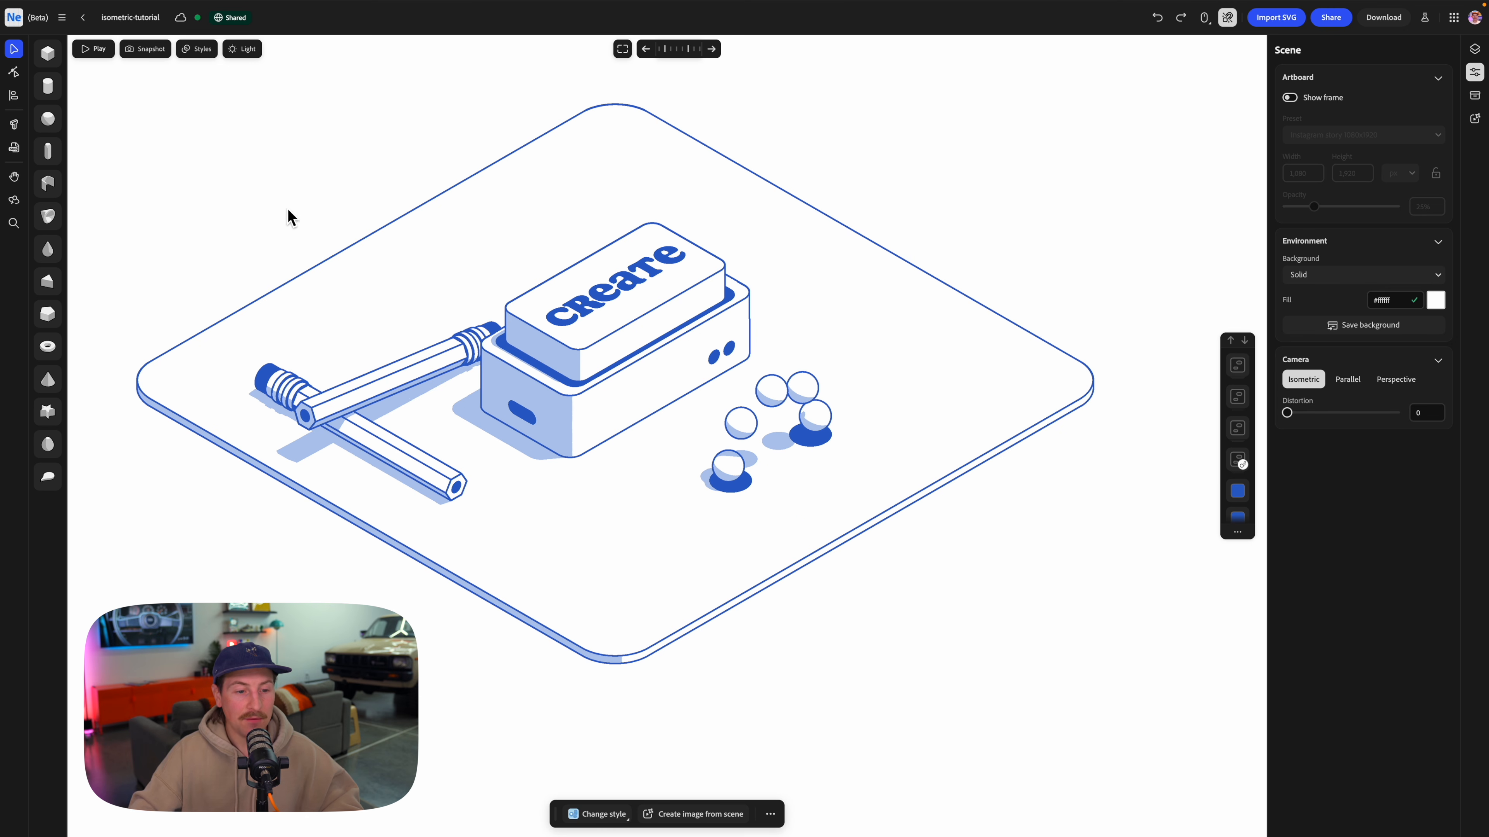
Switch to Illustrator and draw a rectangle about 680 by 459 px on the artboard's upper half.
mouse_move(534, 830)
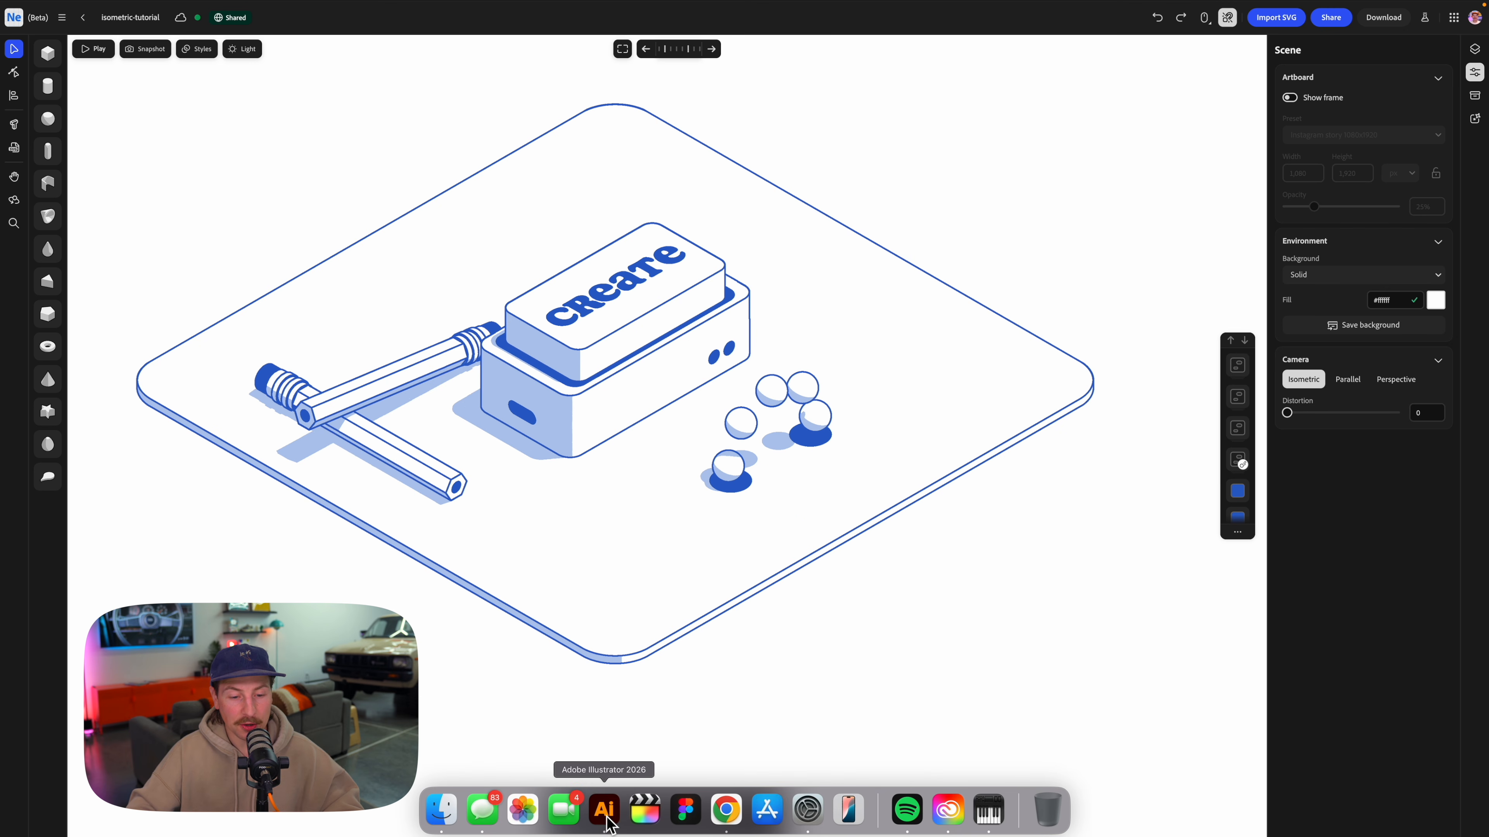
click(607, 821)
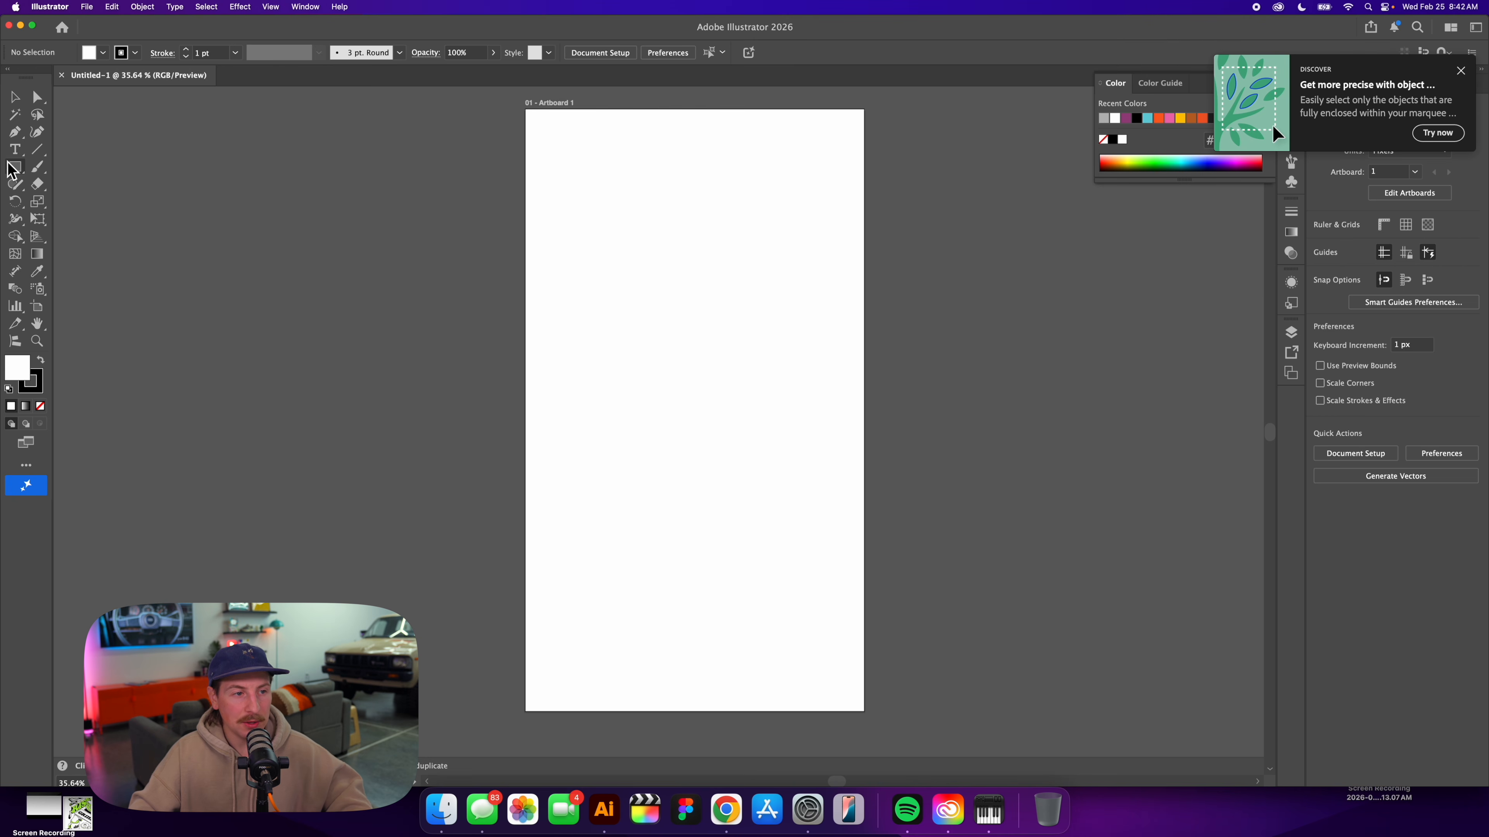
click(14, 167)
drag(805, 418, 843, 418)
drag(732, 334, 651, 338)
click(309, 203)
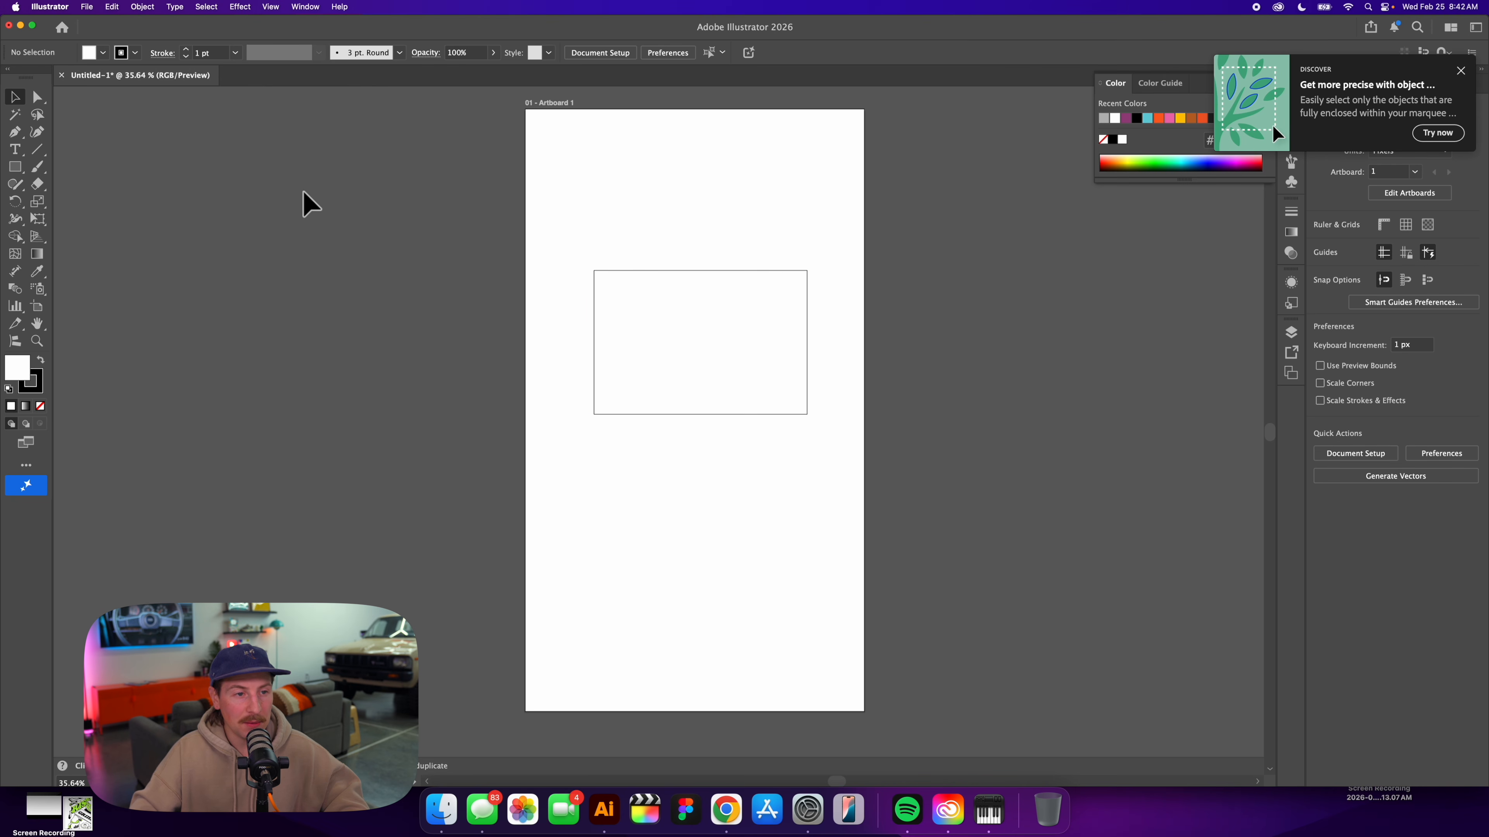
Round all four corners of the rectangle to a radius of about 59 px.
drag(562, 240, 798, 419)
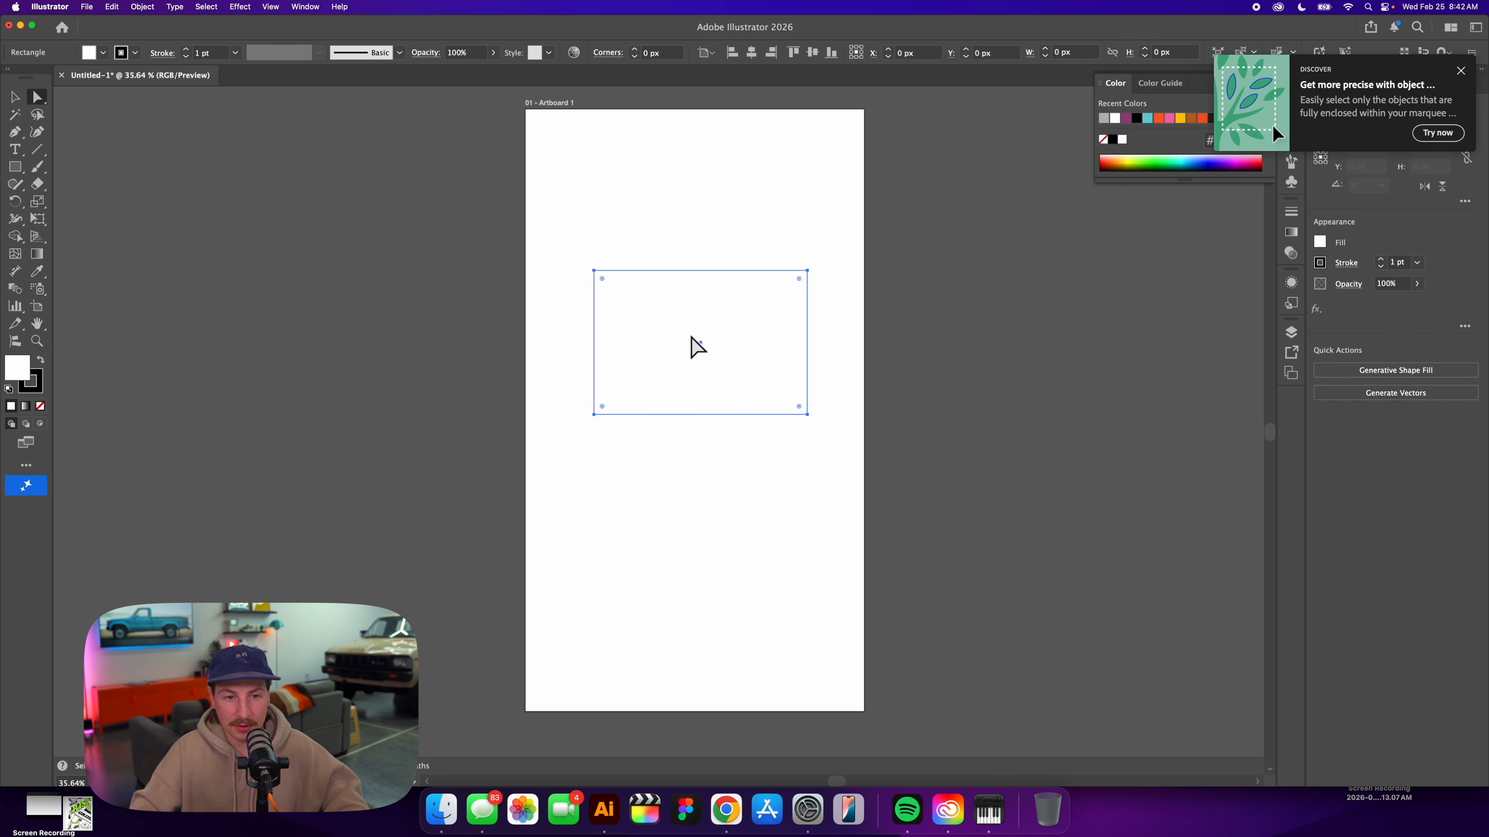
key(a)
drag(614, 289, 614, 289)
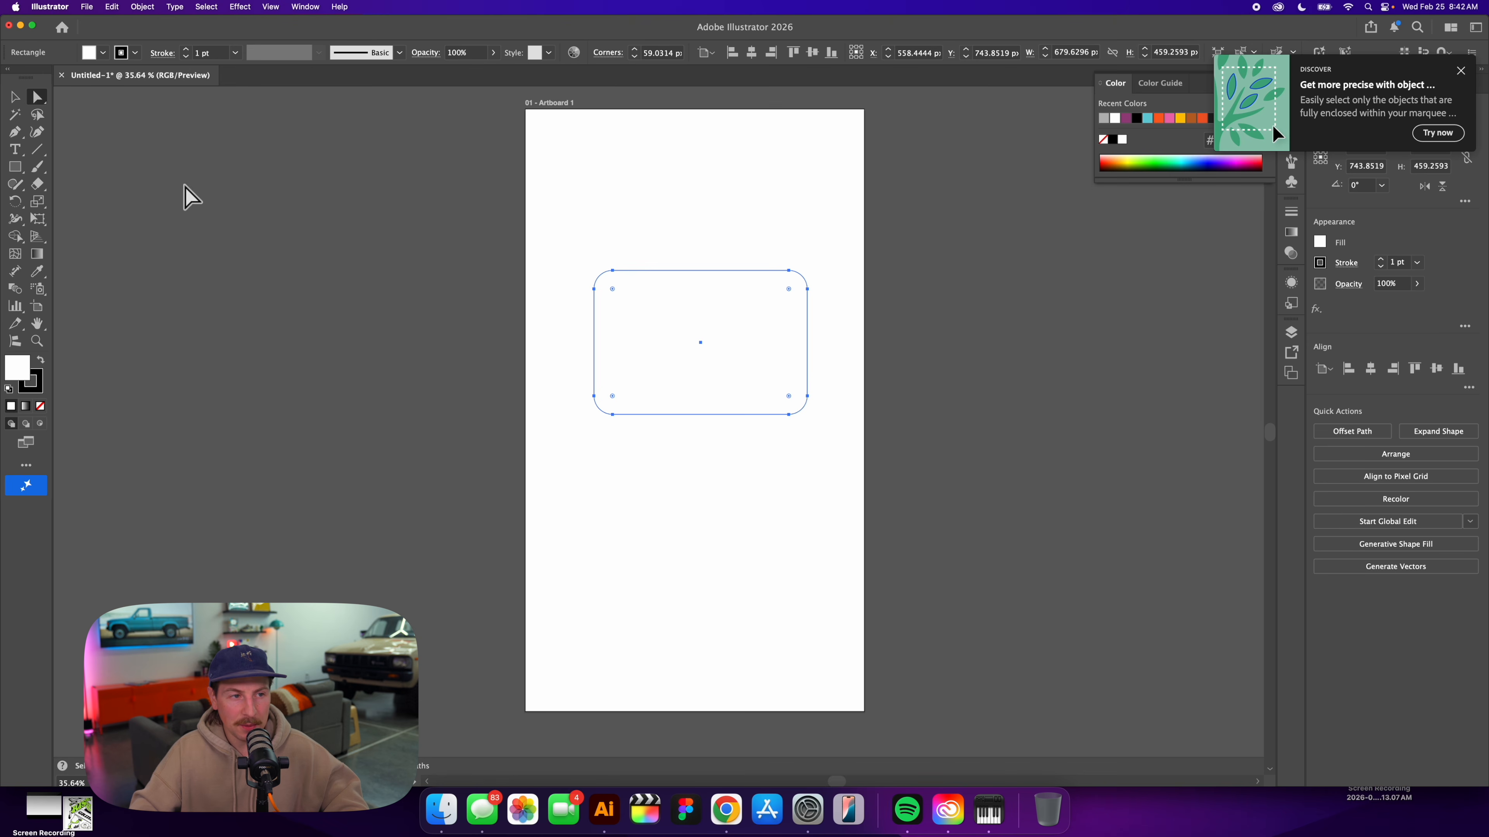
Draw a three-sided polygon above the rectangle, rotate it 180° to point down, and enlarge it to about 247 by 227 px.
click(16, 168)
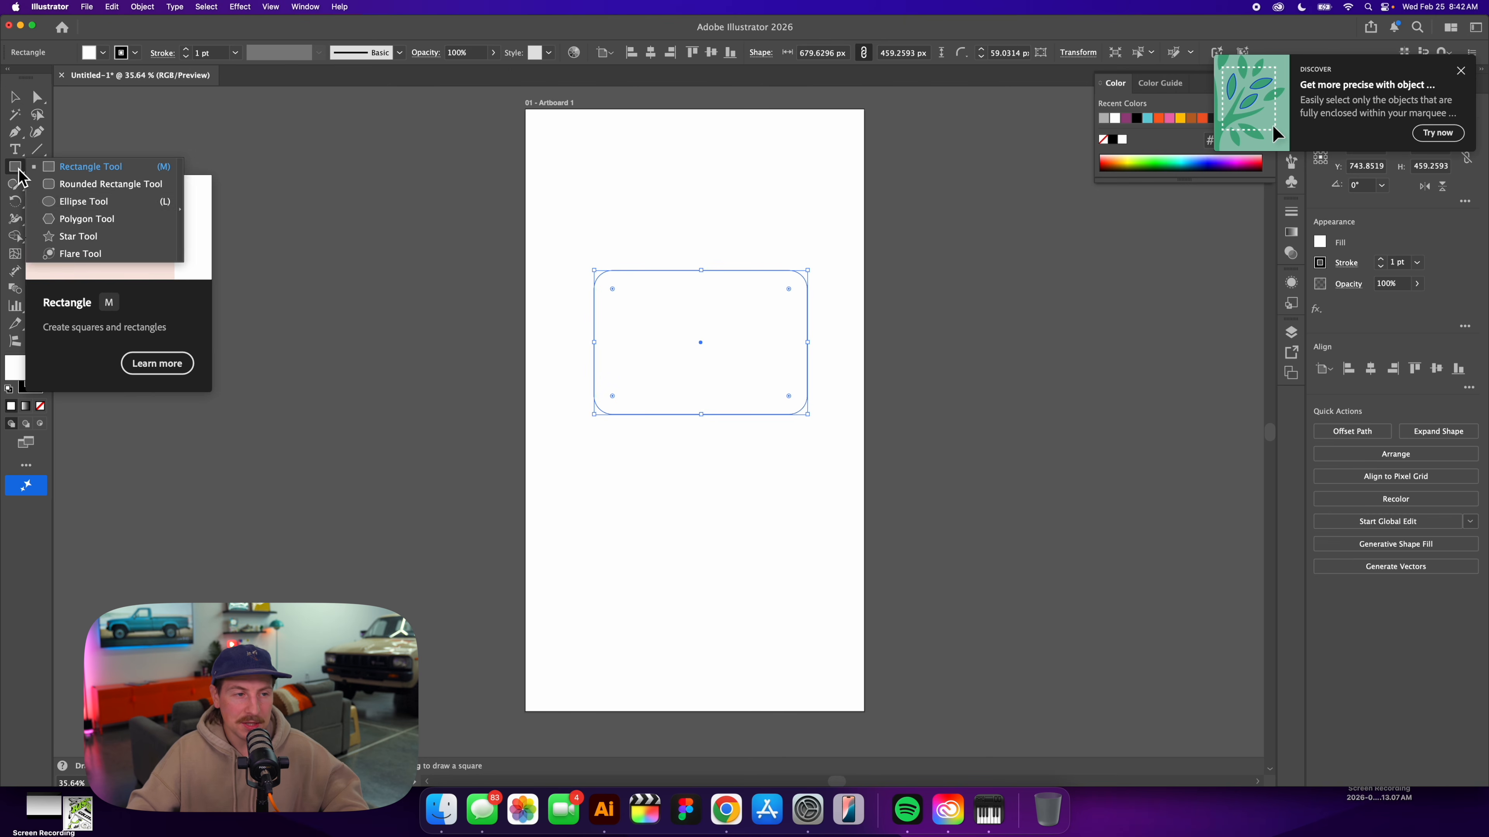
click(87, 218)
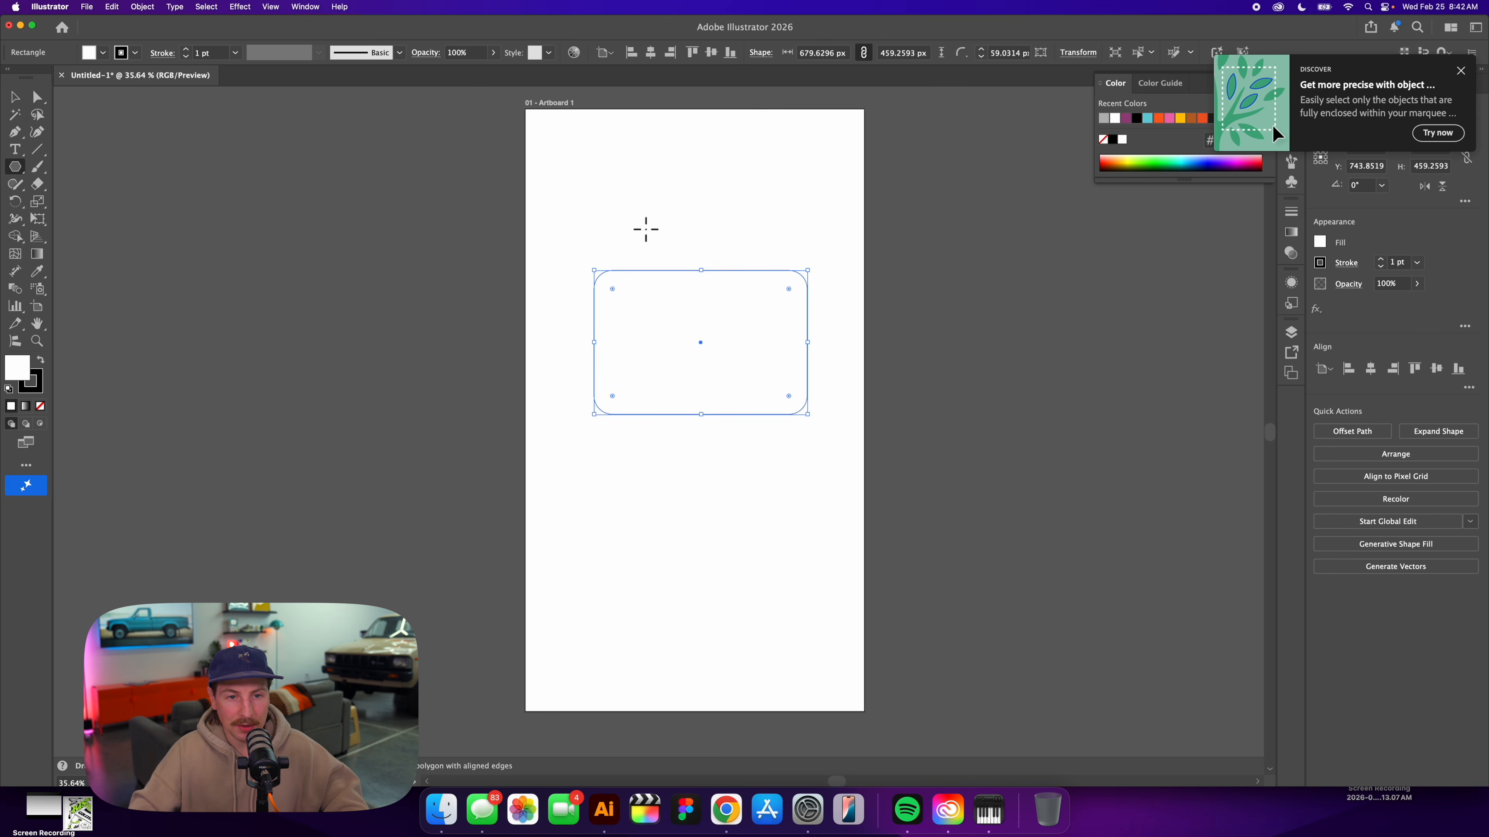
click(646, 229)
key(Return)
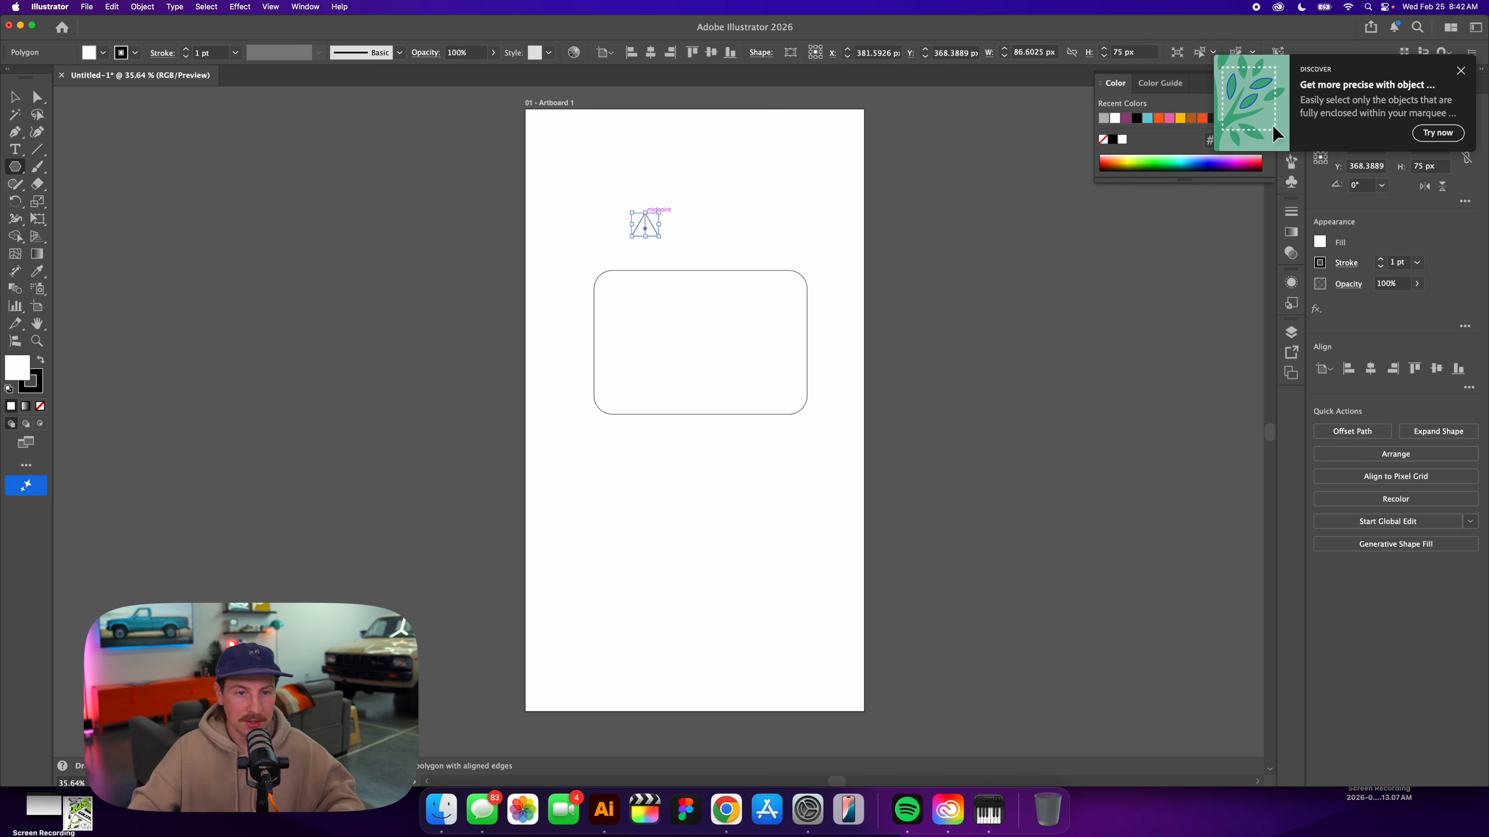
click(38, 99)
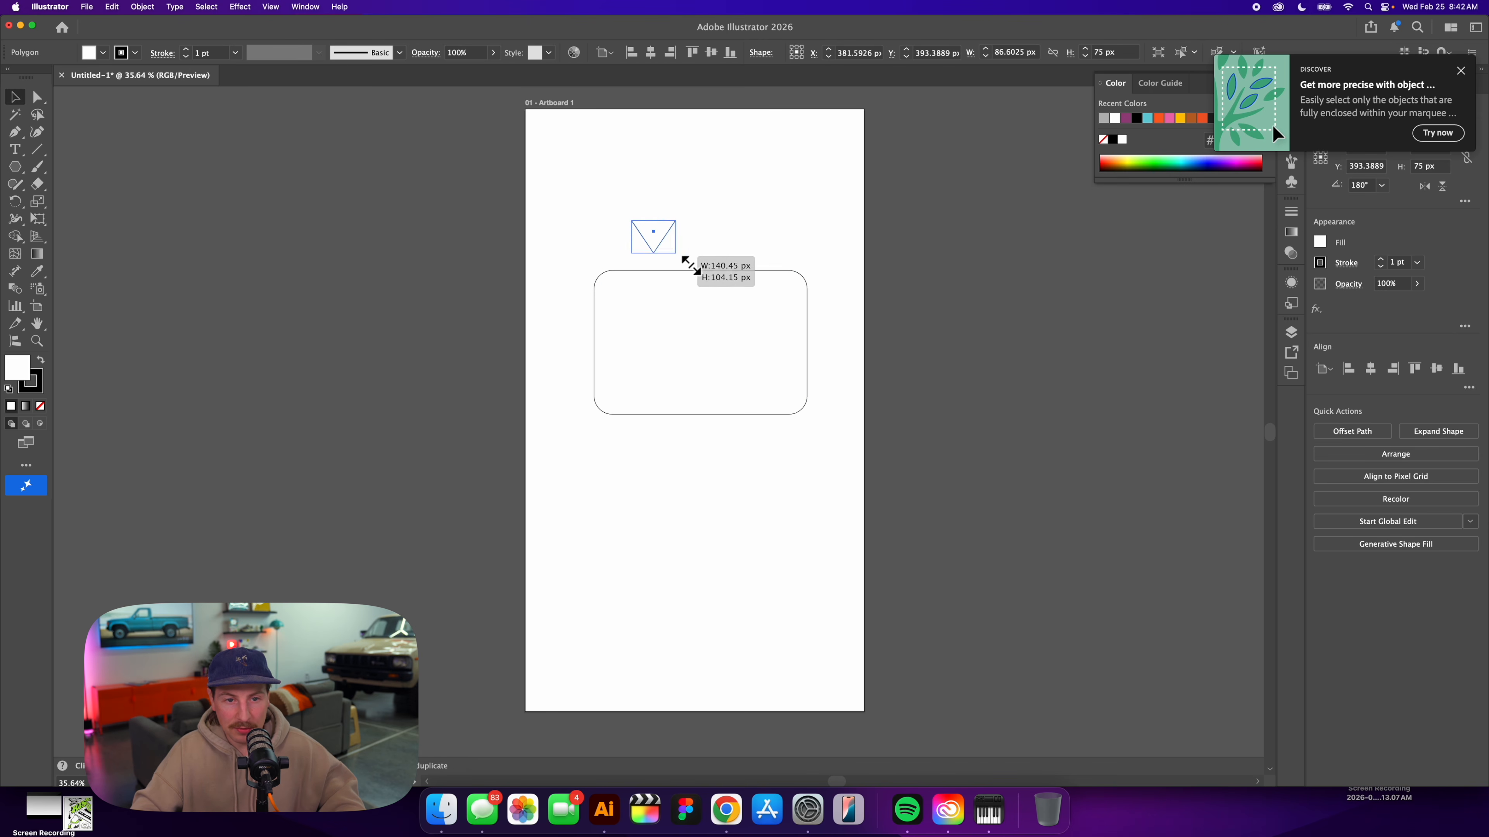
drag(691, 266, 712, 291)
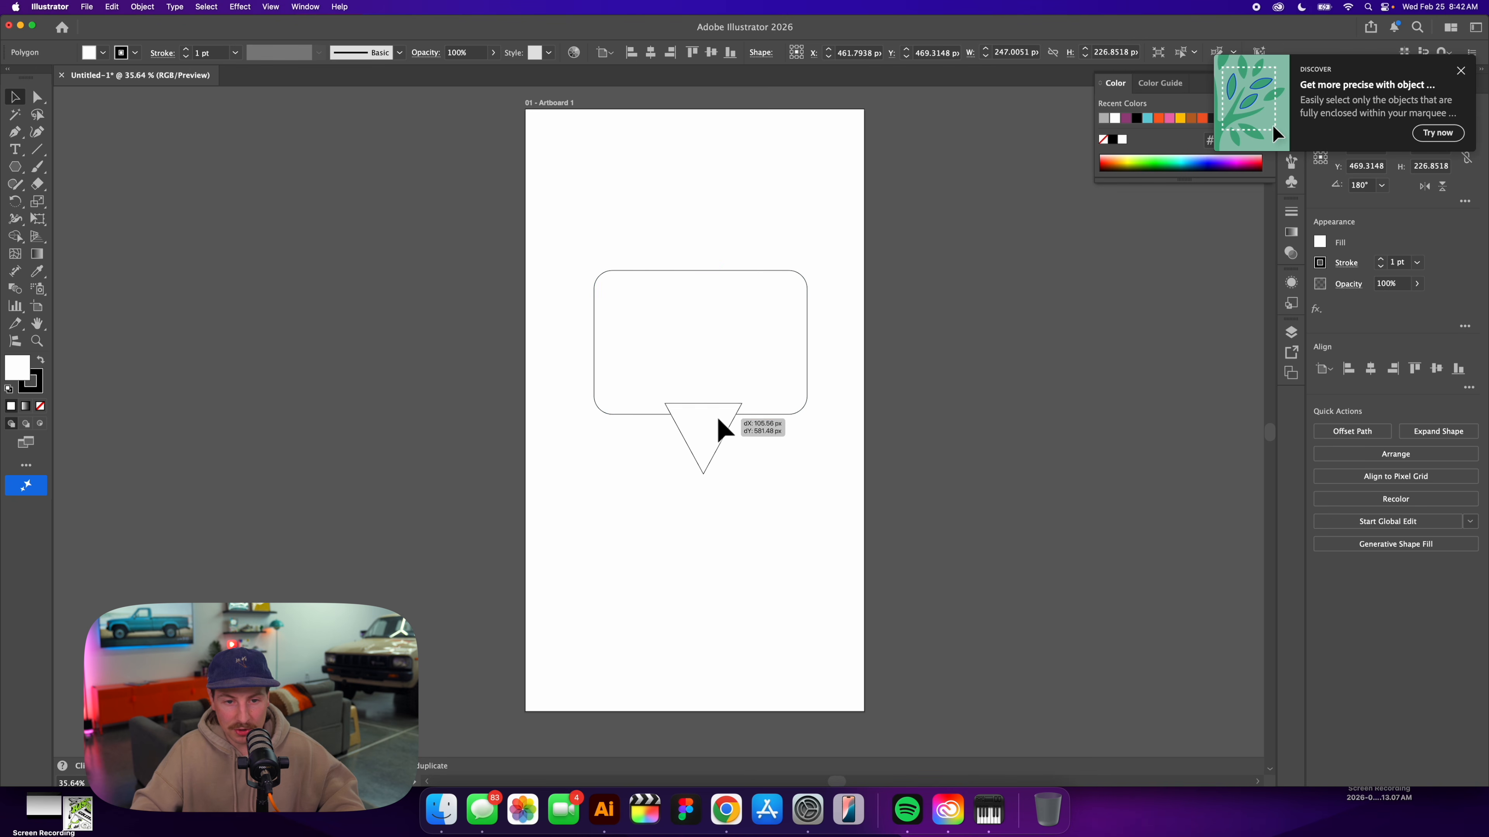
Center the triangle across the rectangle's lower edge and unite both into a speech bubble with black fill and no stroke.
drag(780, 497, 781, 499)
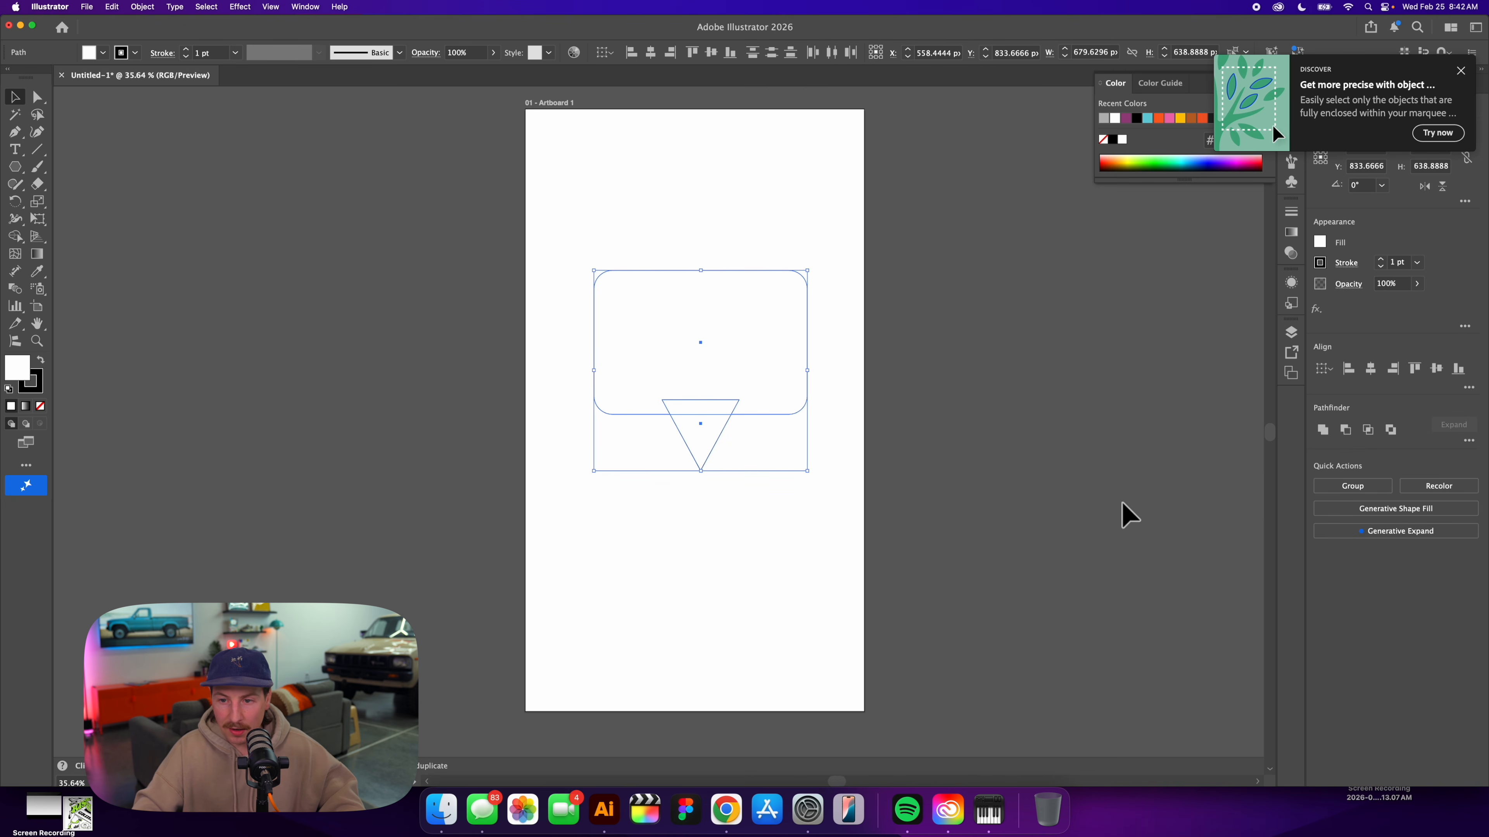
click(1323, 431)
click(904, 369)
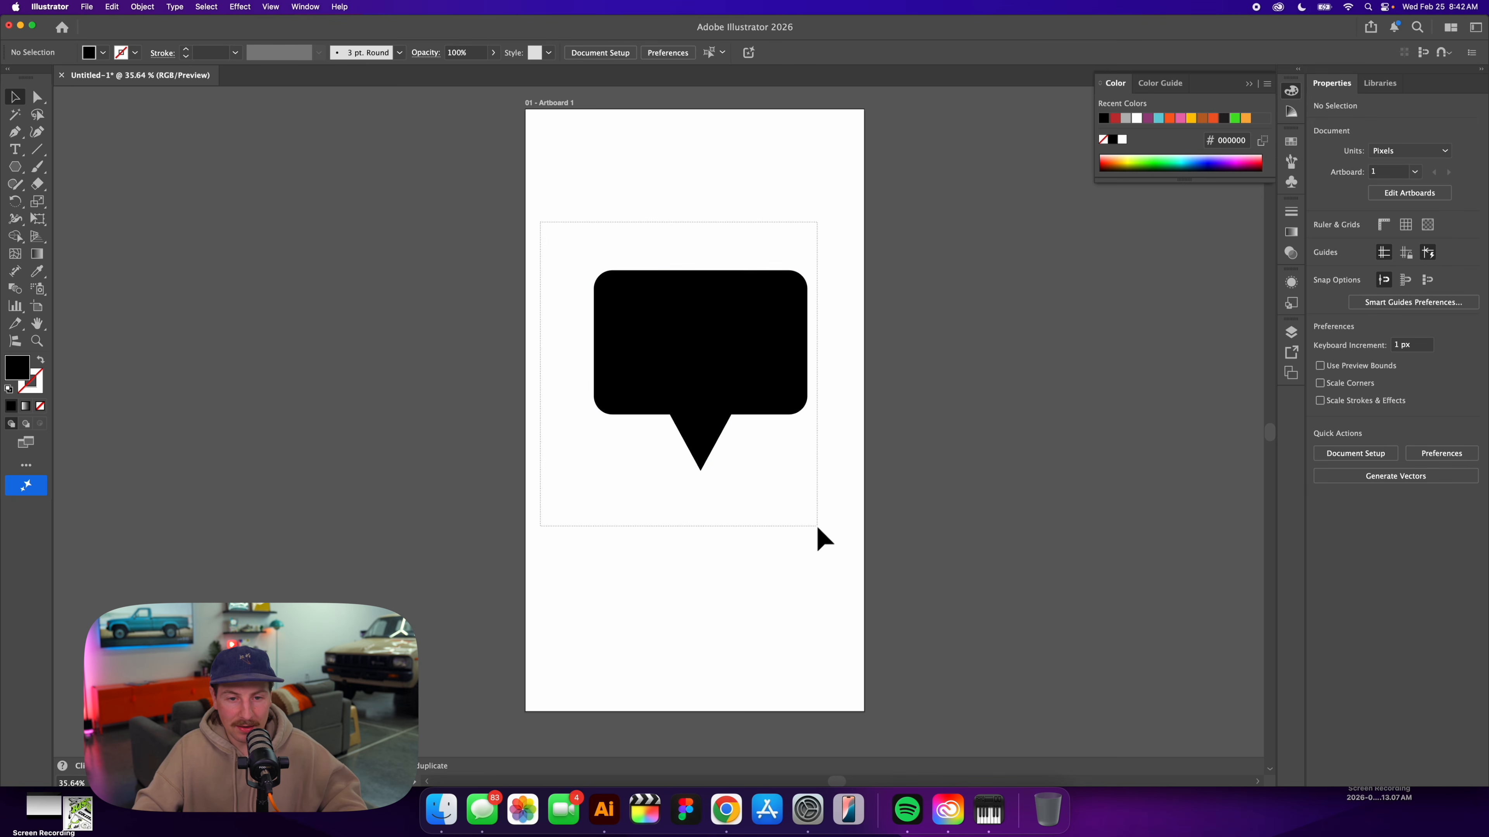
Copy the speech bubble, switch back to Project Neo, and paste it into the scene as a 3D shape.
drag(818, 527, 817, 526)
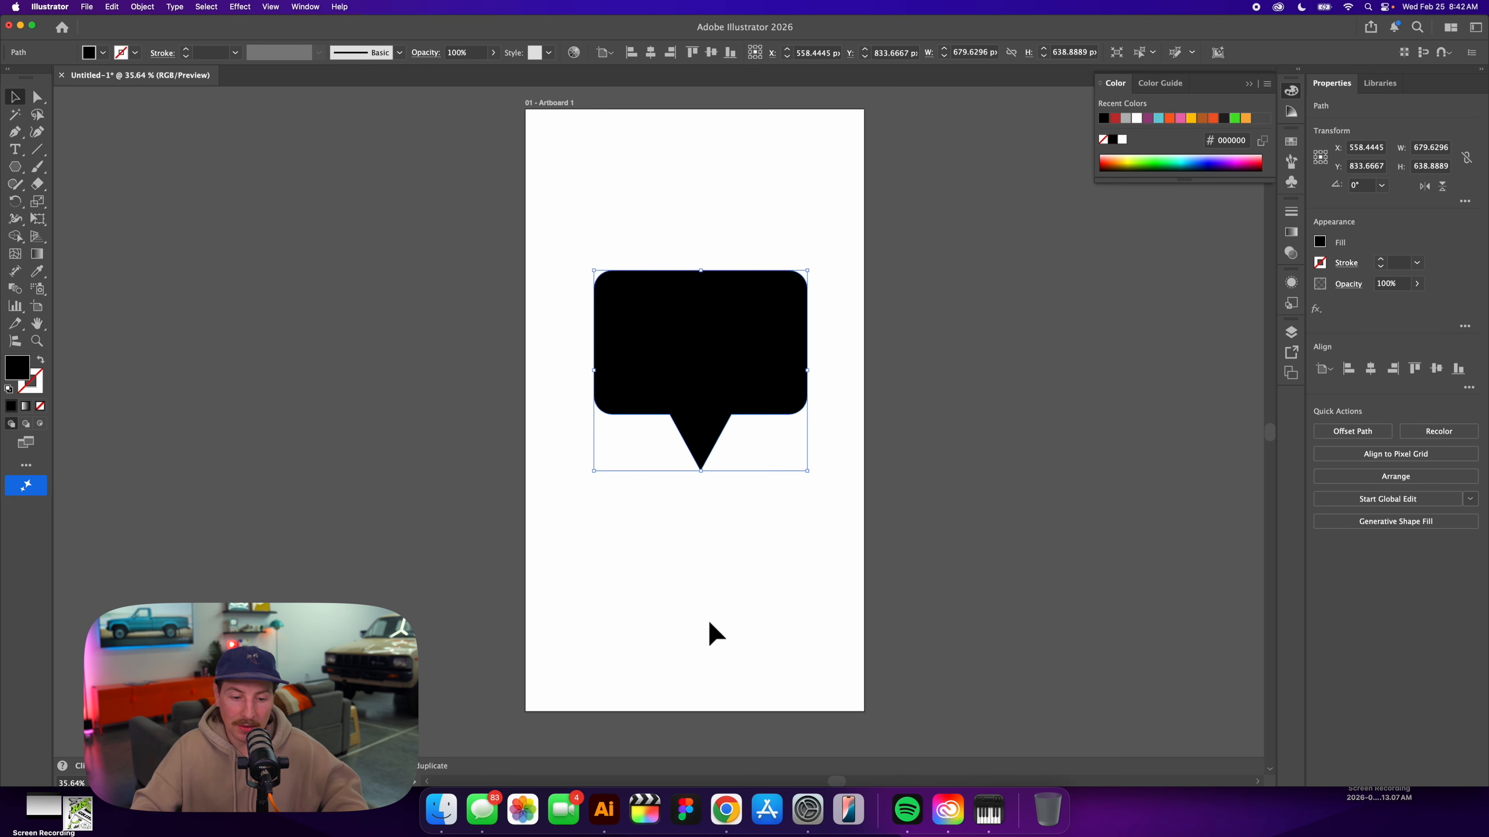
click(726, 810)
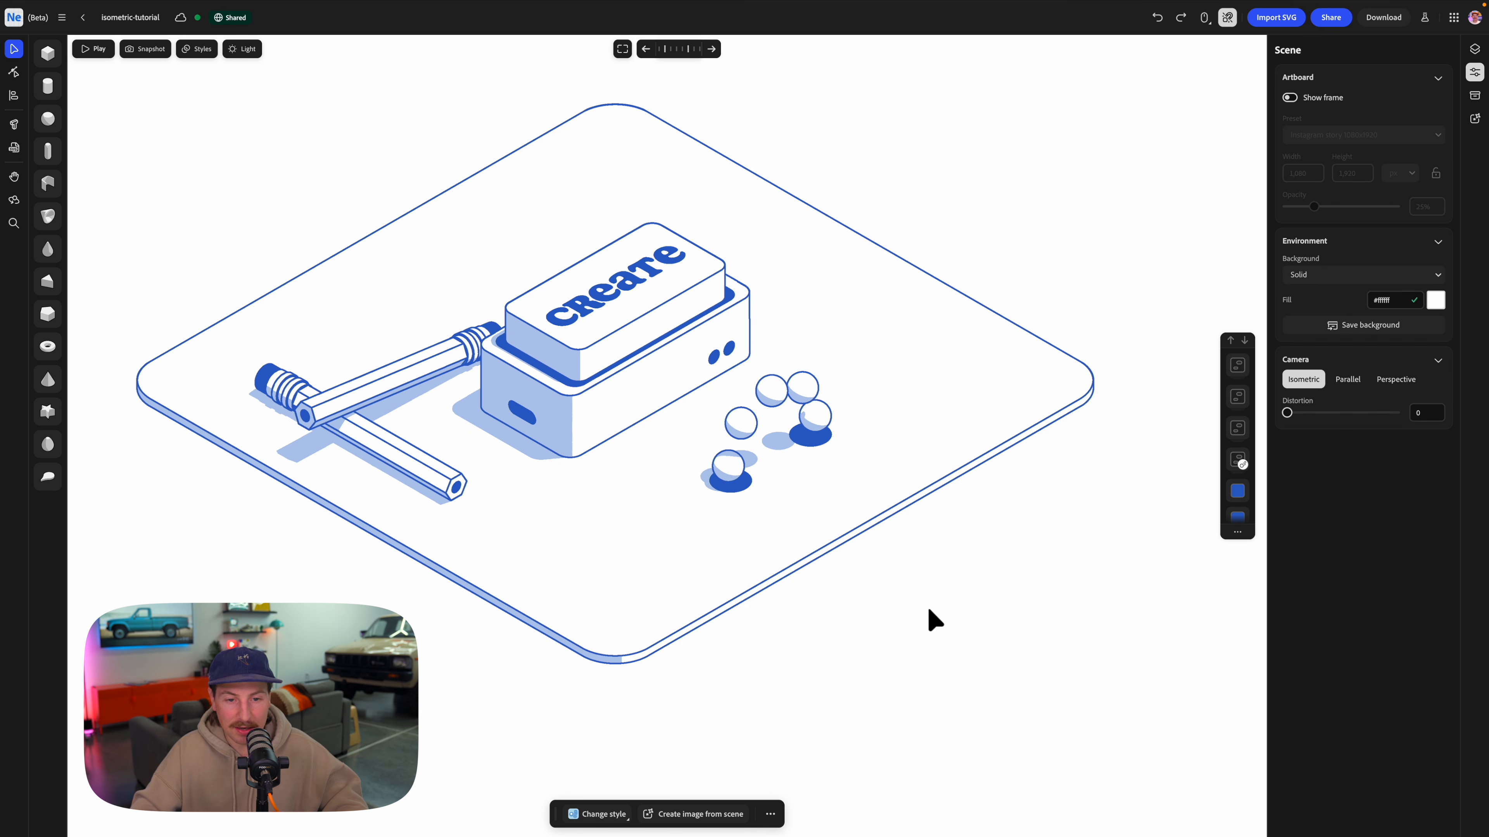
key(super+v)
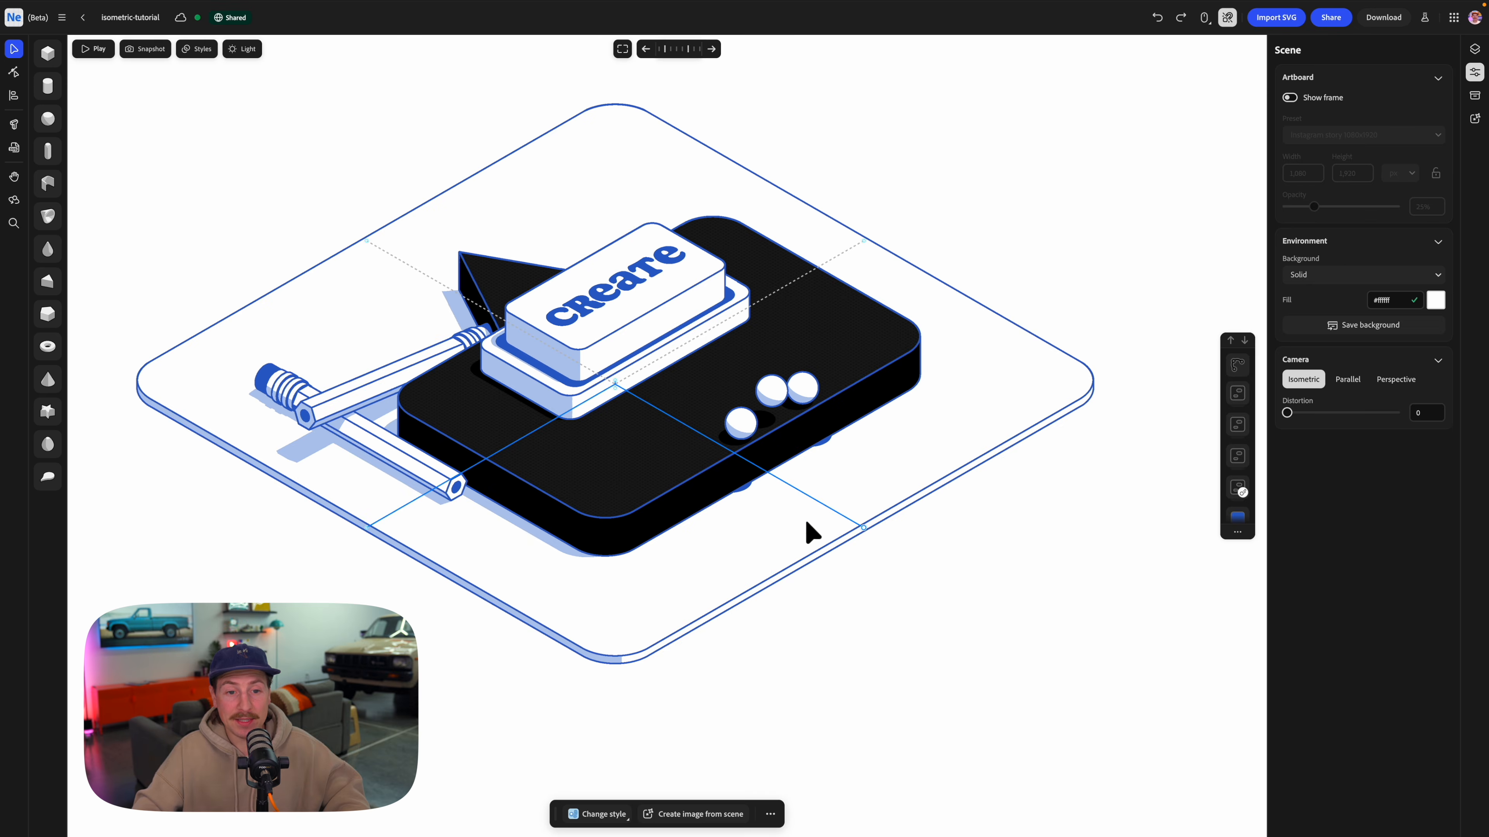
Shrink the pasted speech bubble, place it behind the pencils, and paste the split material with white body and #b2c7ed shadow.
click(591, 498)
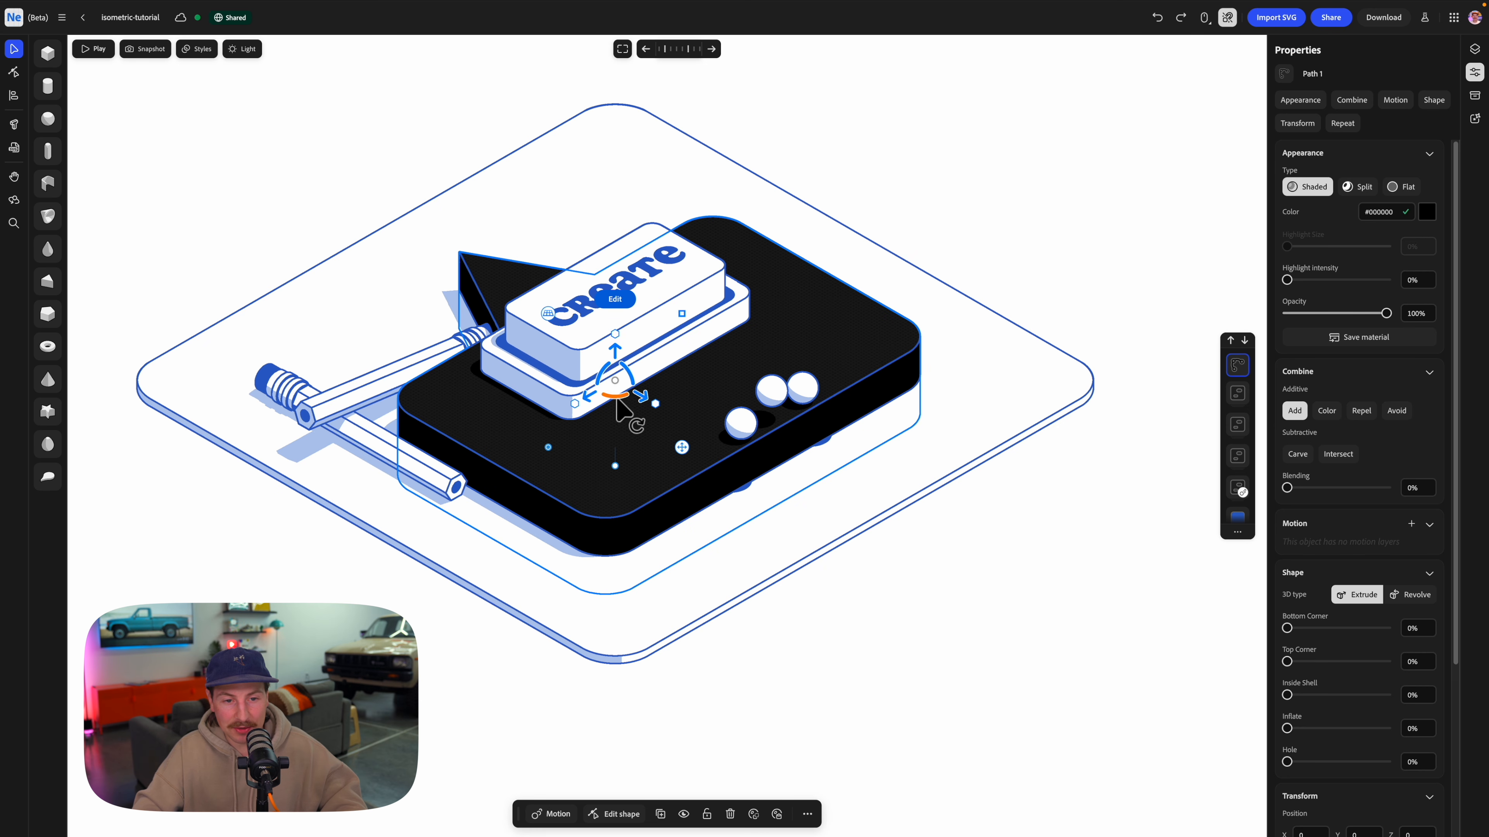
drag(670, 370, 672, 329)
drag(681, 314, 457, 307)
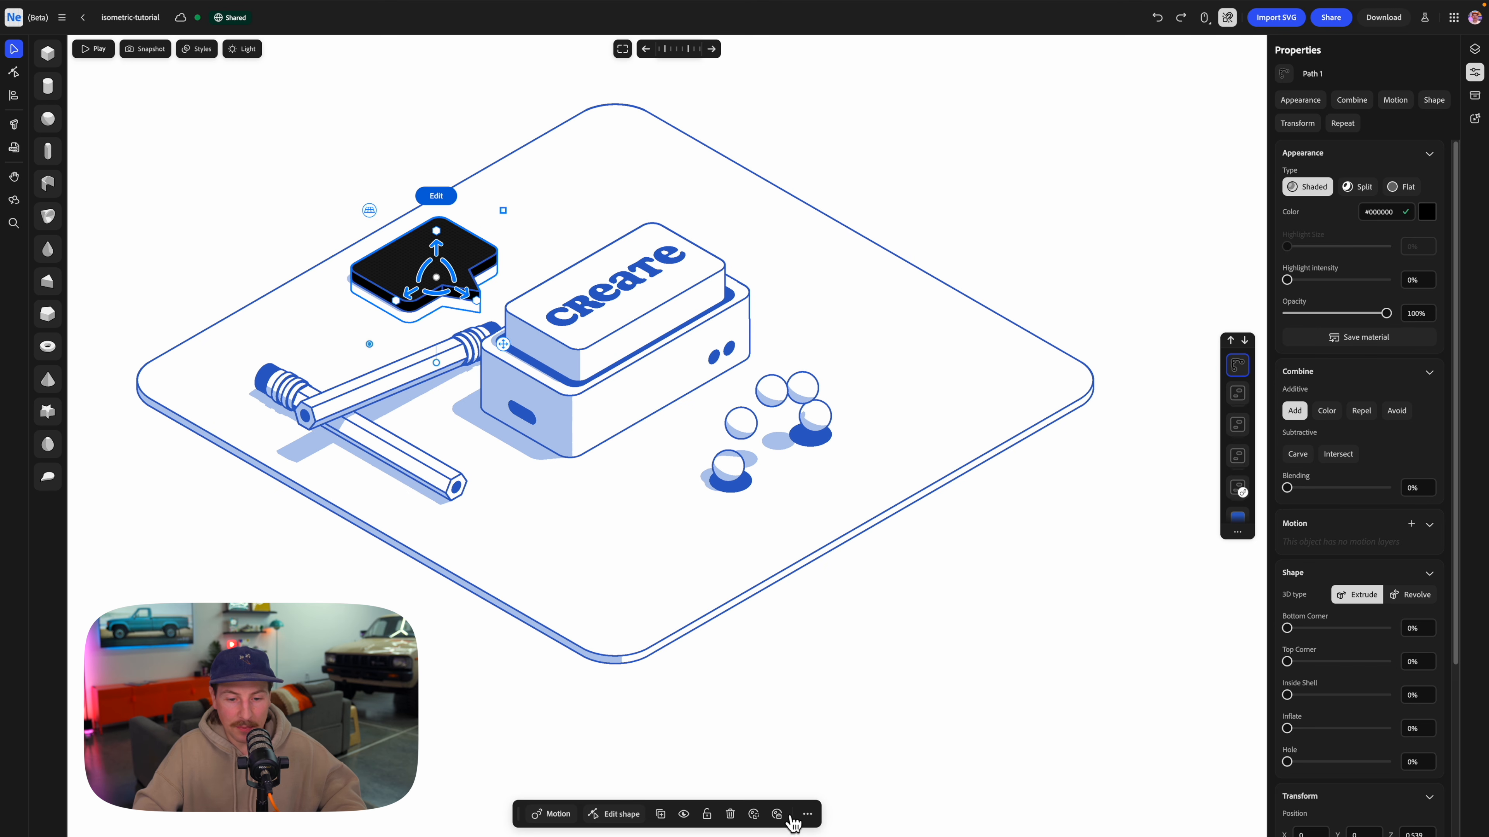
click(777, 814)
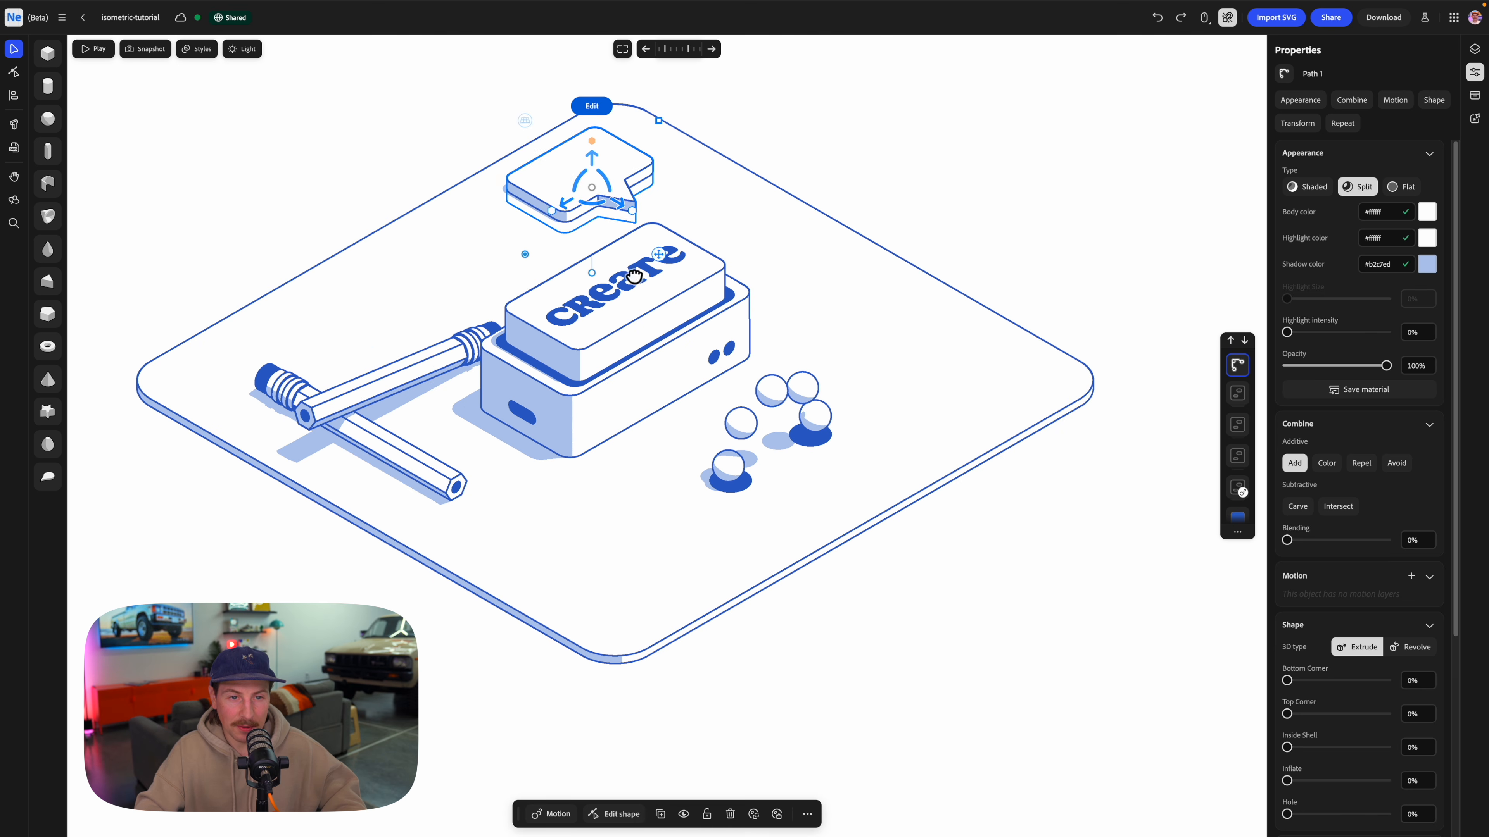
Move the speech bubble behind the create button and add the text "100" on its upper face.
drag(632, 277, 647, 354)
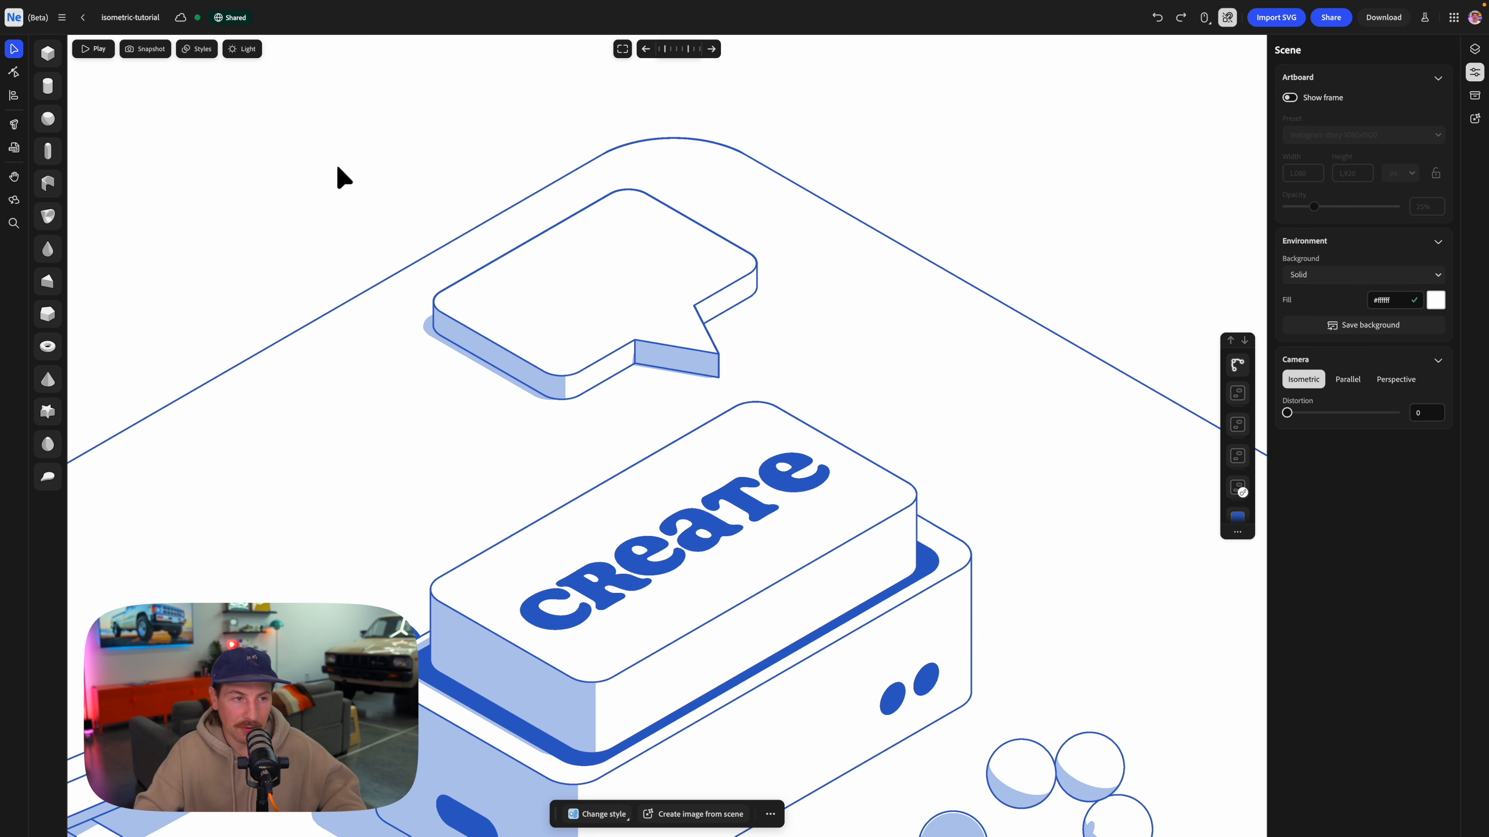
click(14, 125)
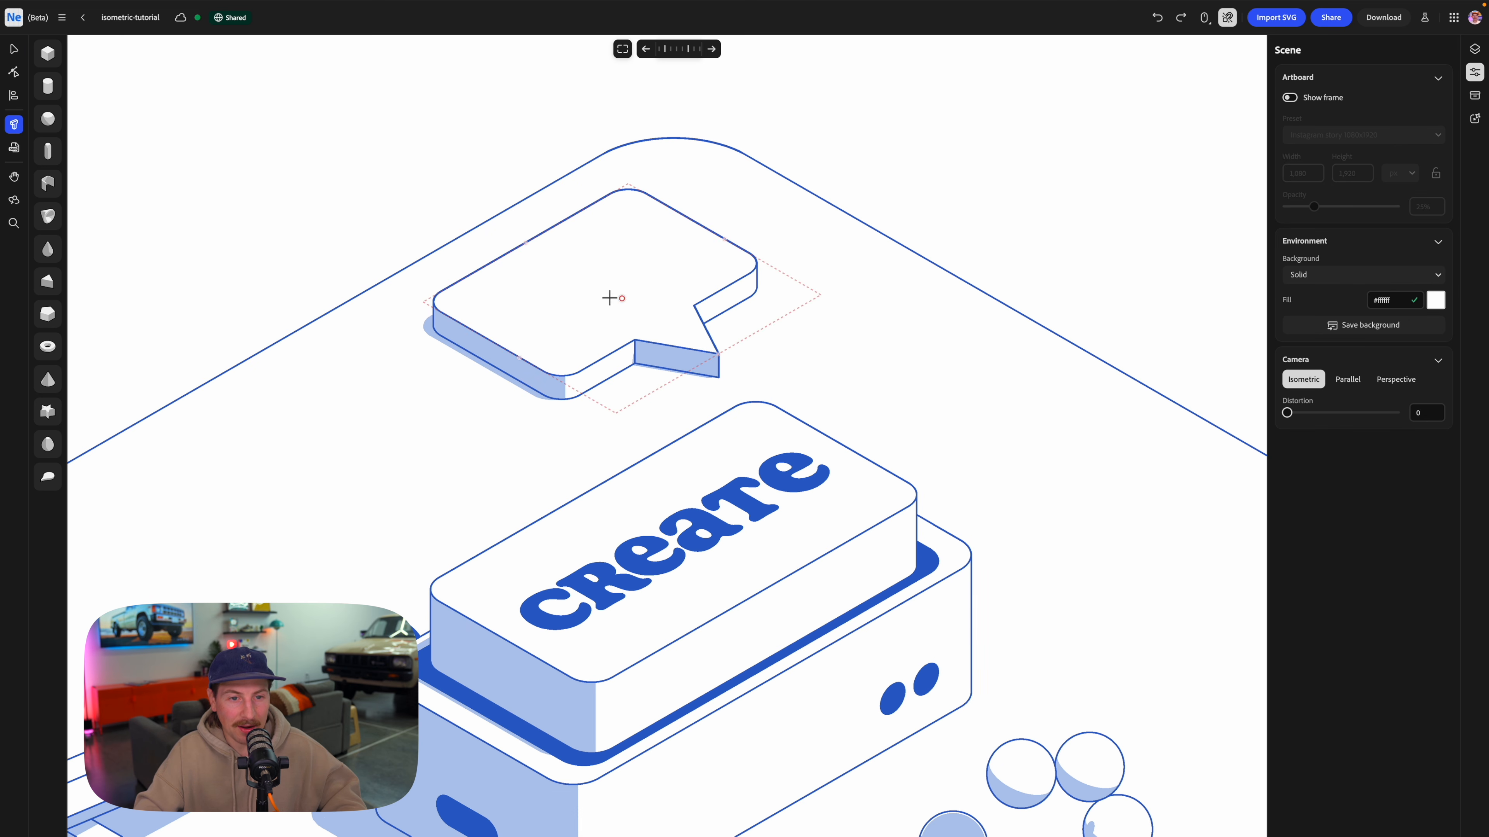
click(629, 304)
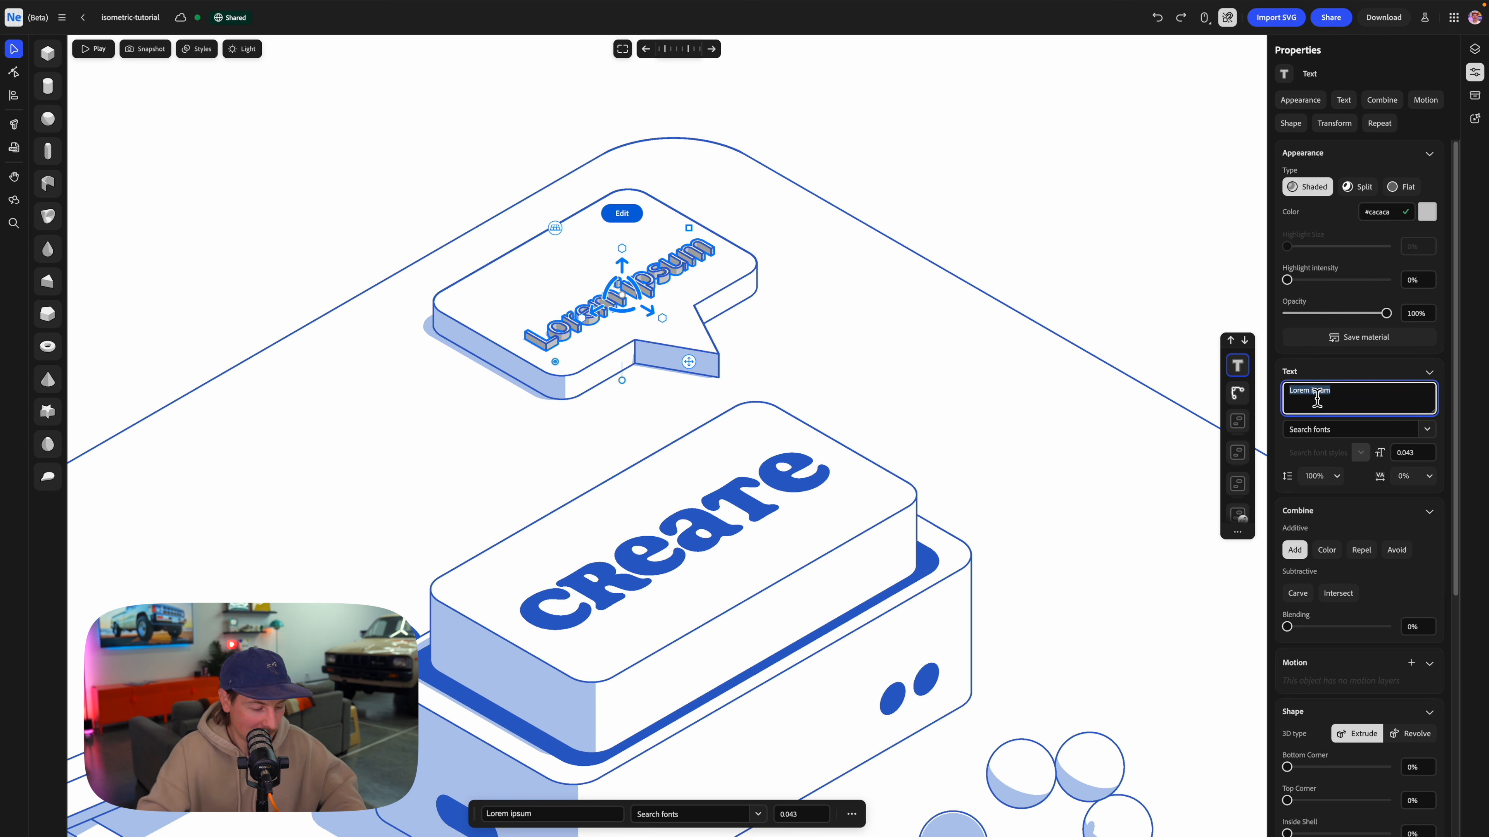
text(100)
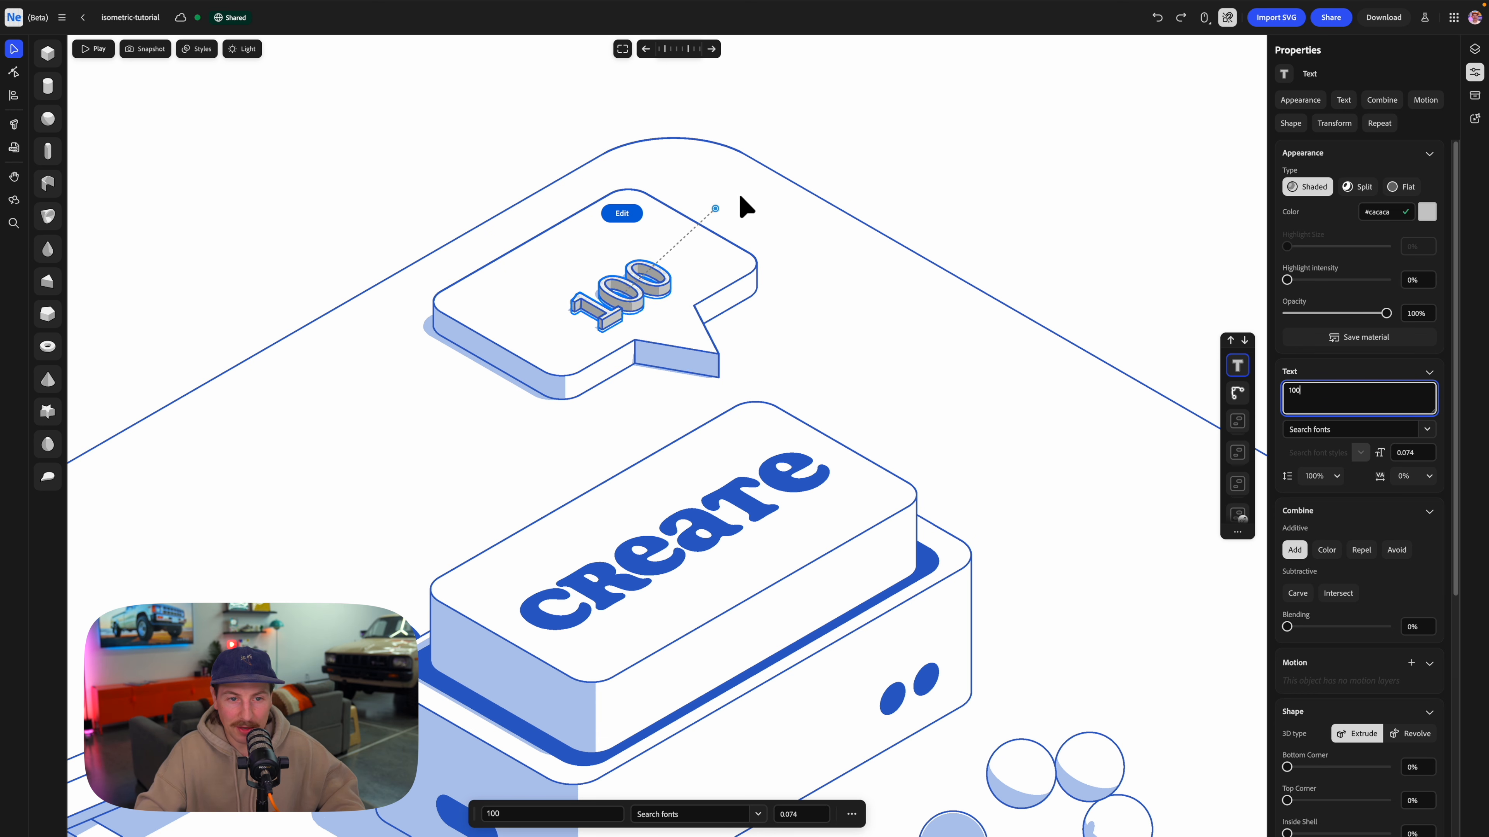
Enlarge the "100" text to about 0.107, center it on the speech bubble, and paste the white split material onto it.
drag(622, 267, 591, 252)
click(853, 815)
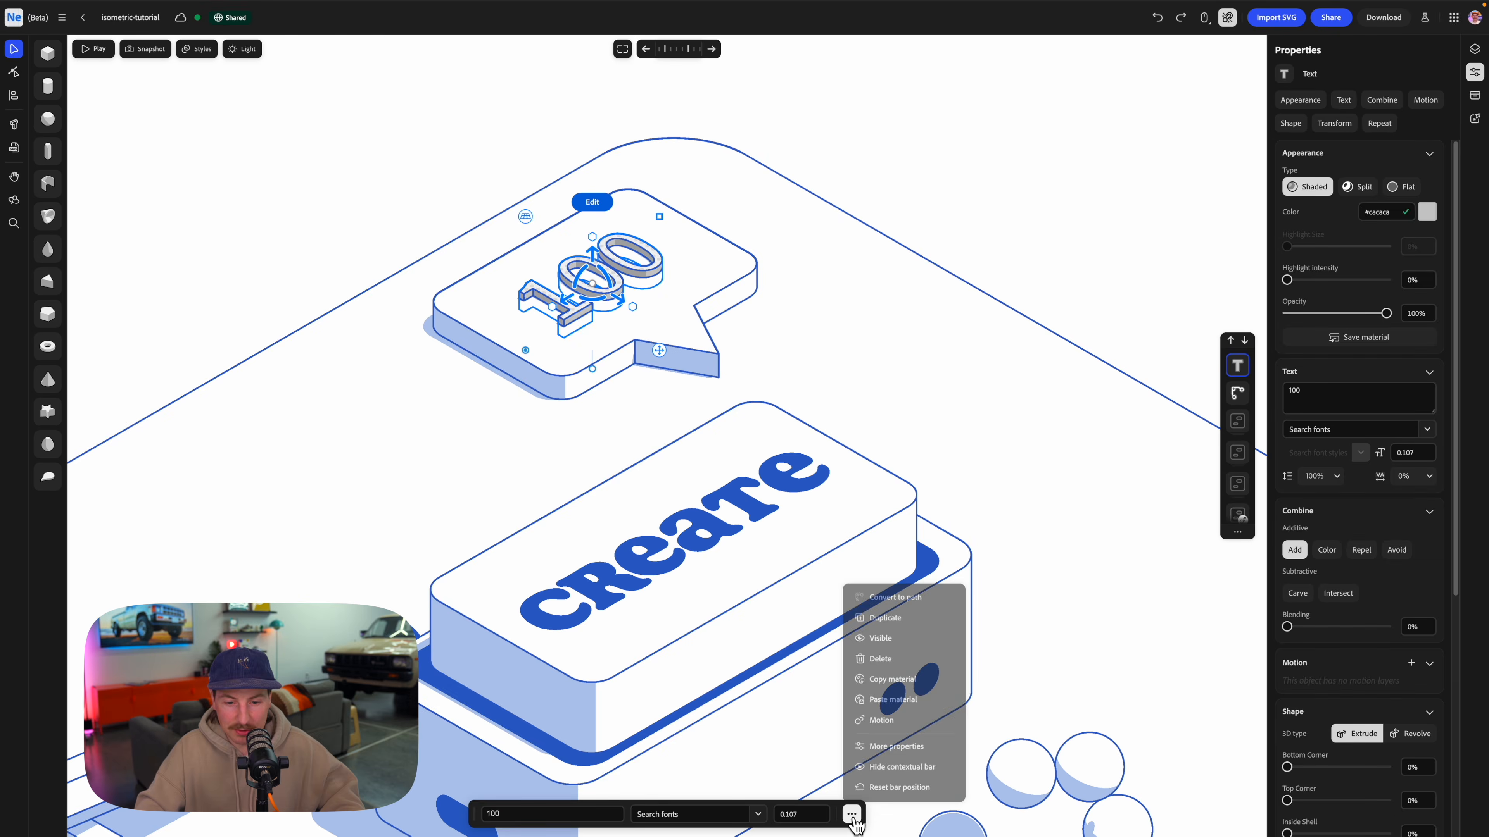
click(648, 299)
Group the "100" text with its speech bubble and duplicate the group toward the pencils, turned 90°.
shift+click(559, 302)
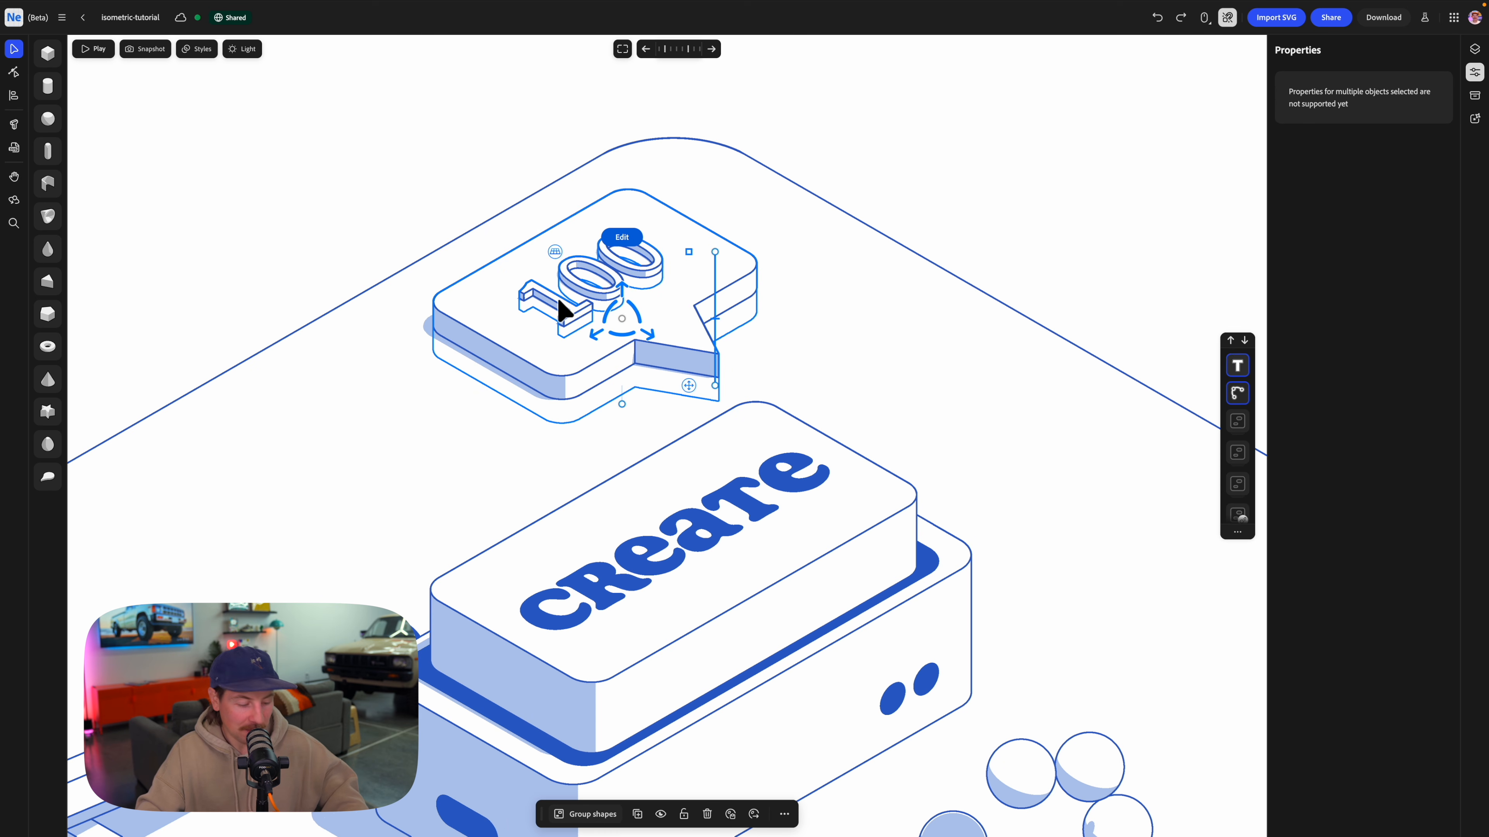
key(ctrl+g)
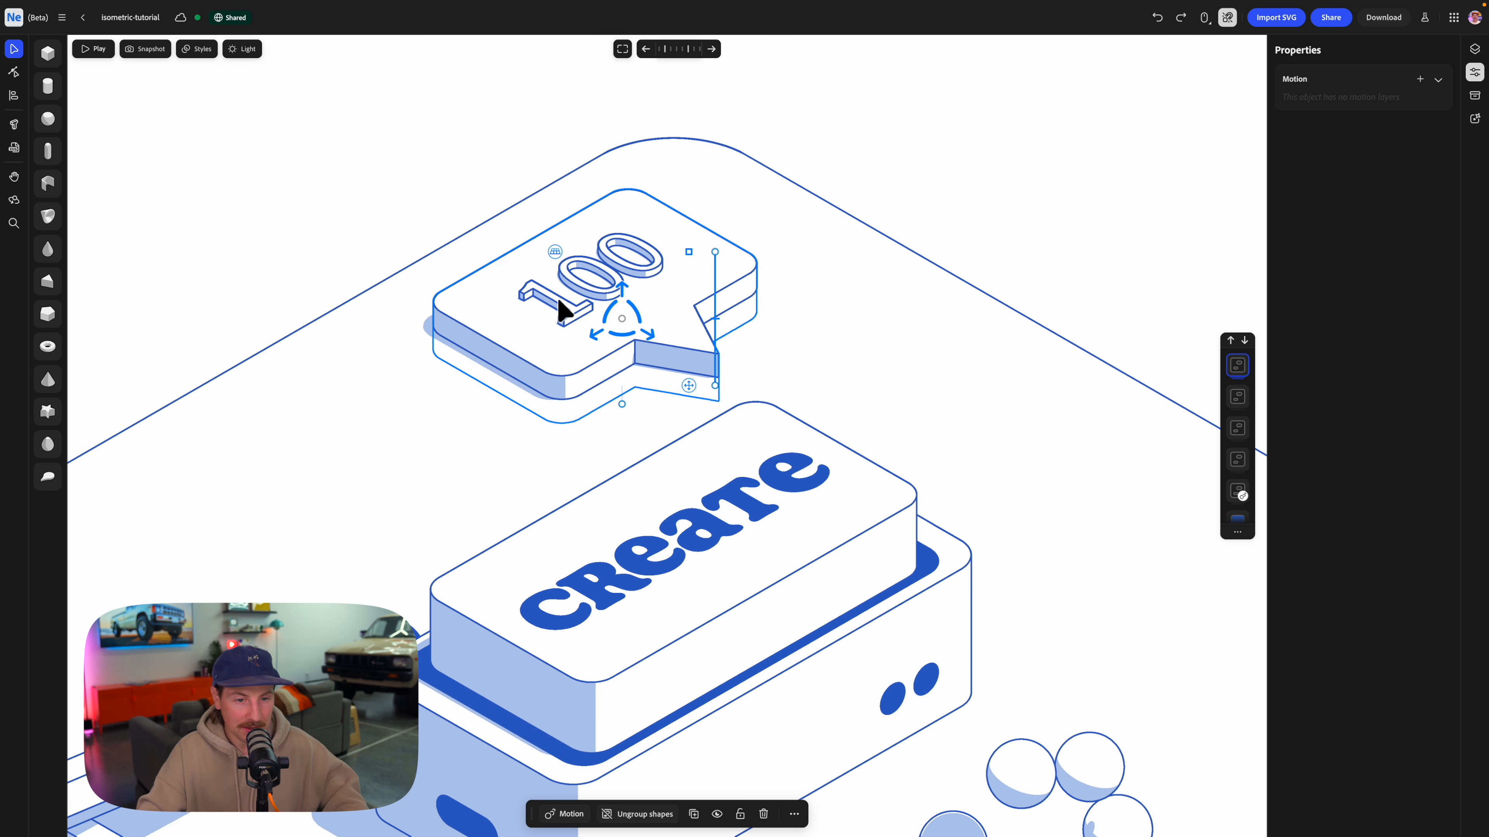
alt+drag(597, 335, 360, 437)
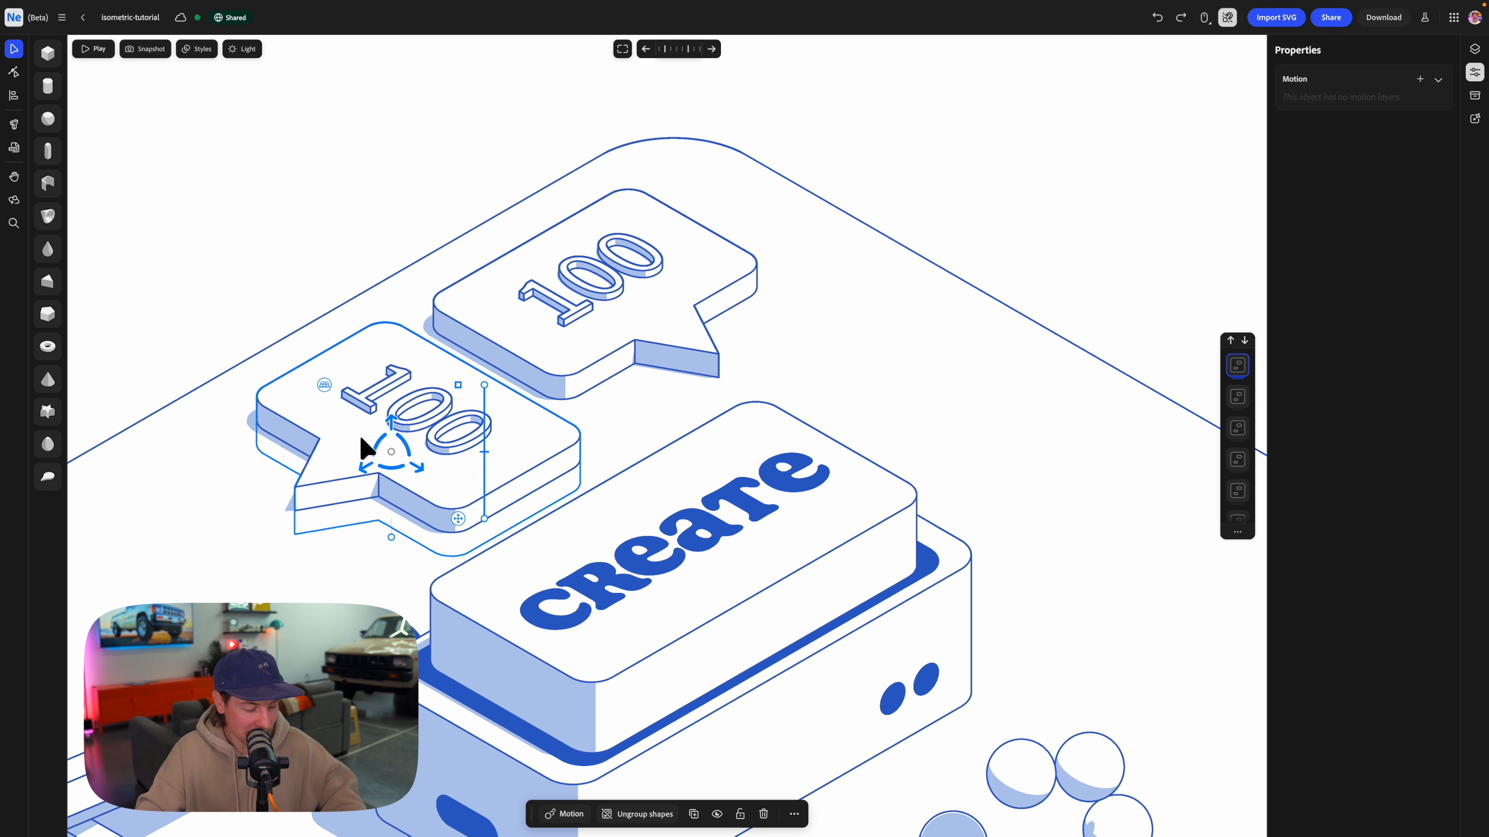
Duplicate the turned speech bubble group toward the pencils, stand the copy upright, and raise it above the base plate.
key(ctrl+d)
drag(360, 466, 229, 542)
drag(442, 483, 698, 299)
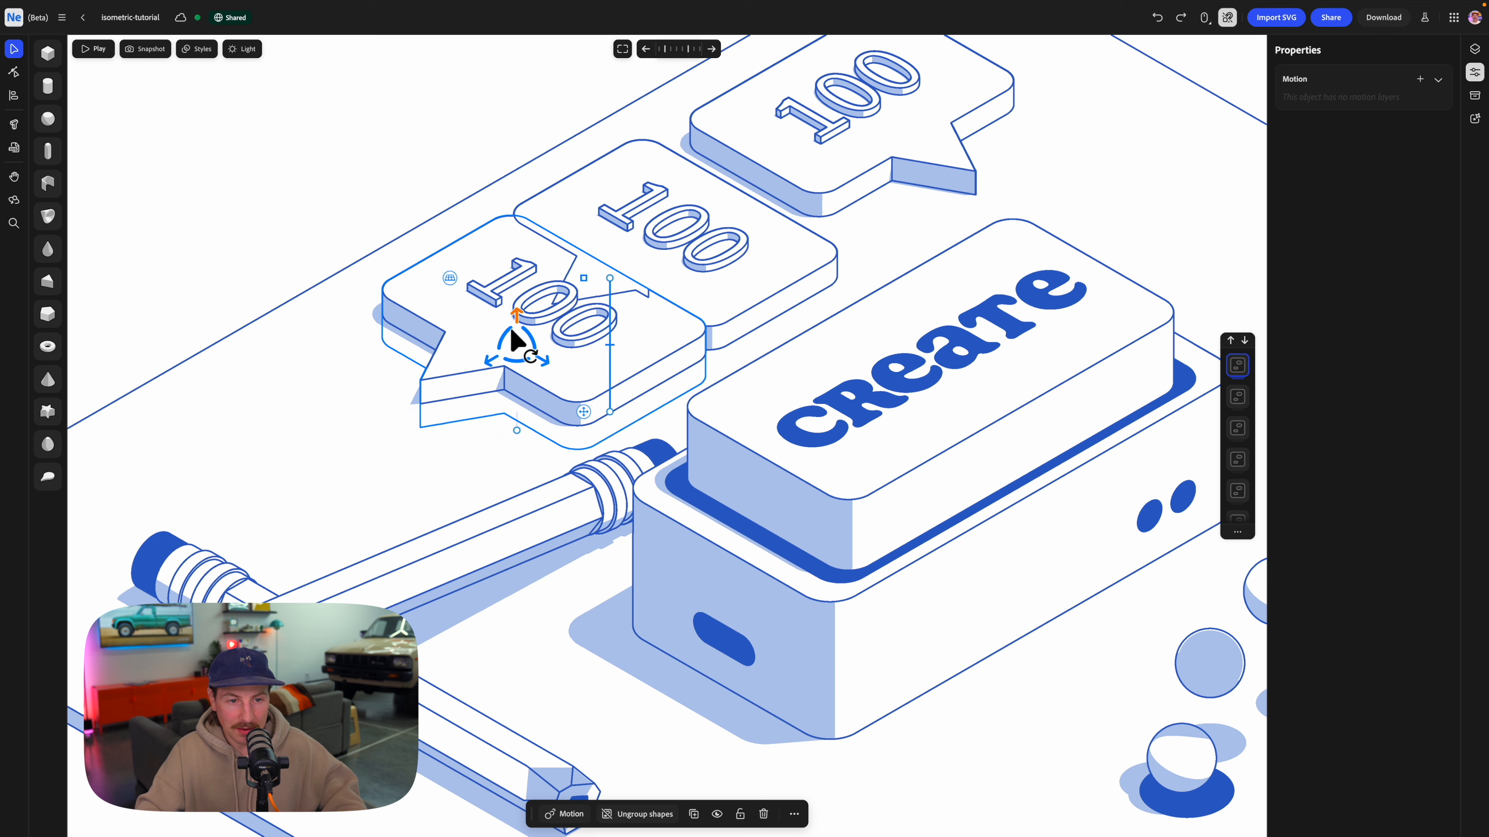
drag(503, 350, 495, 371)
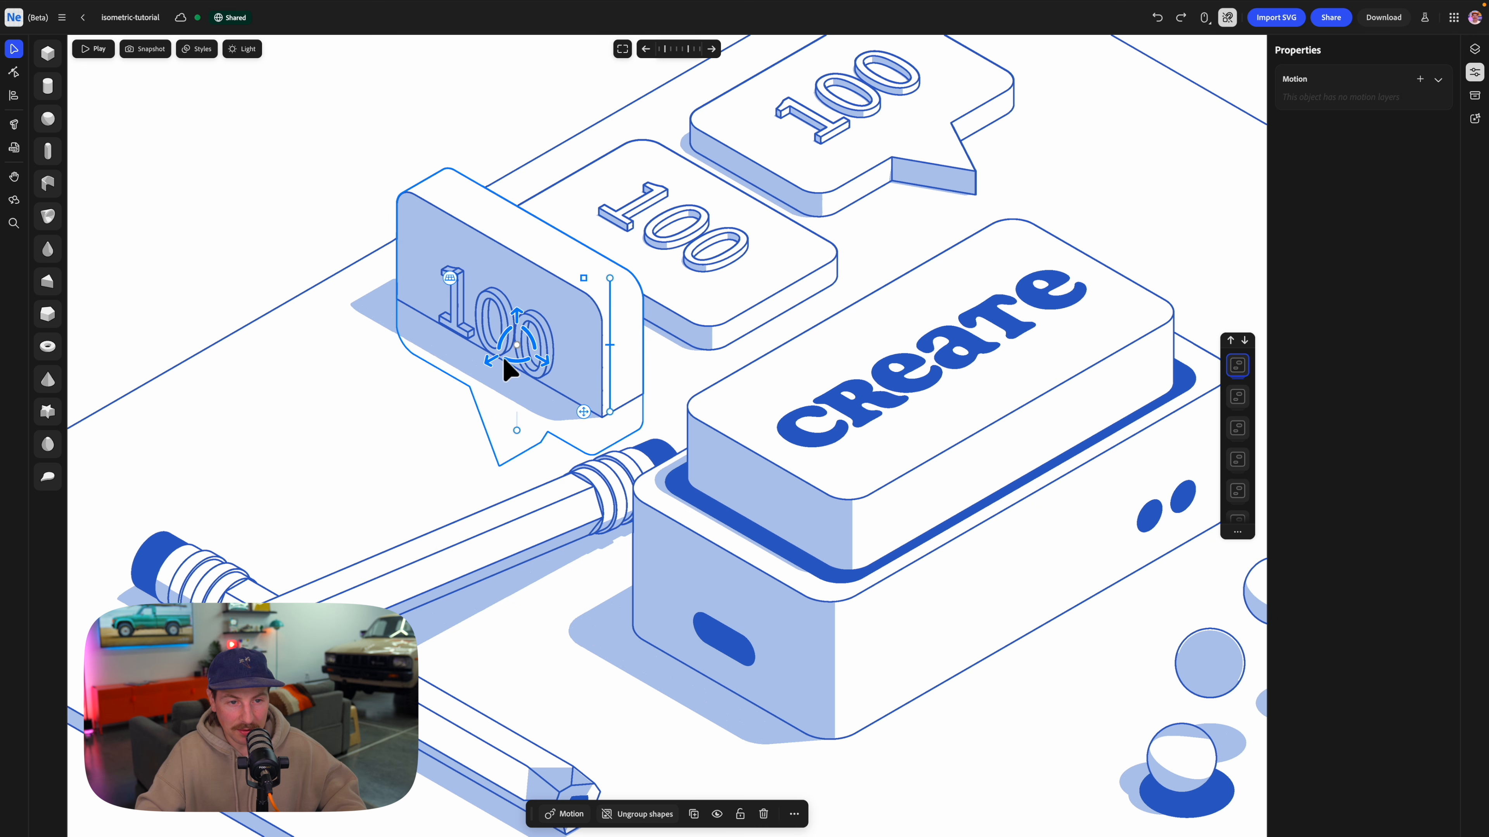
drag(516, 317, 466, 231)
Add a Spin motion around the Z axis in reverse direction to the upright speech bubble, with a cycle time of 3.
scroll(635, 224, down, 5)
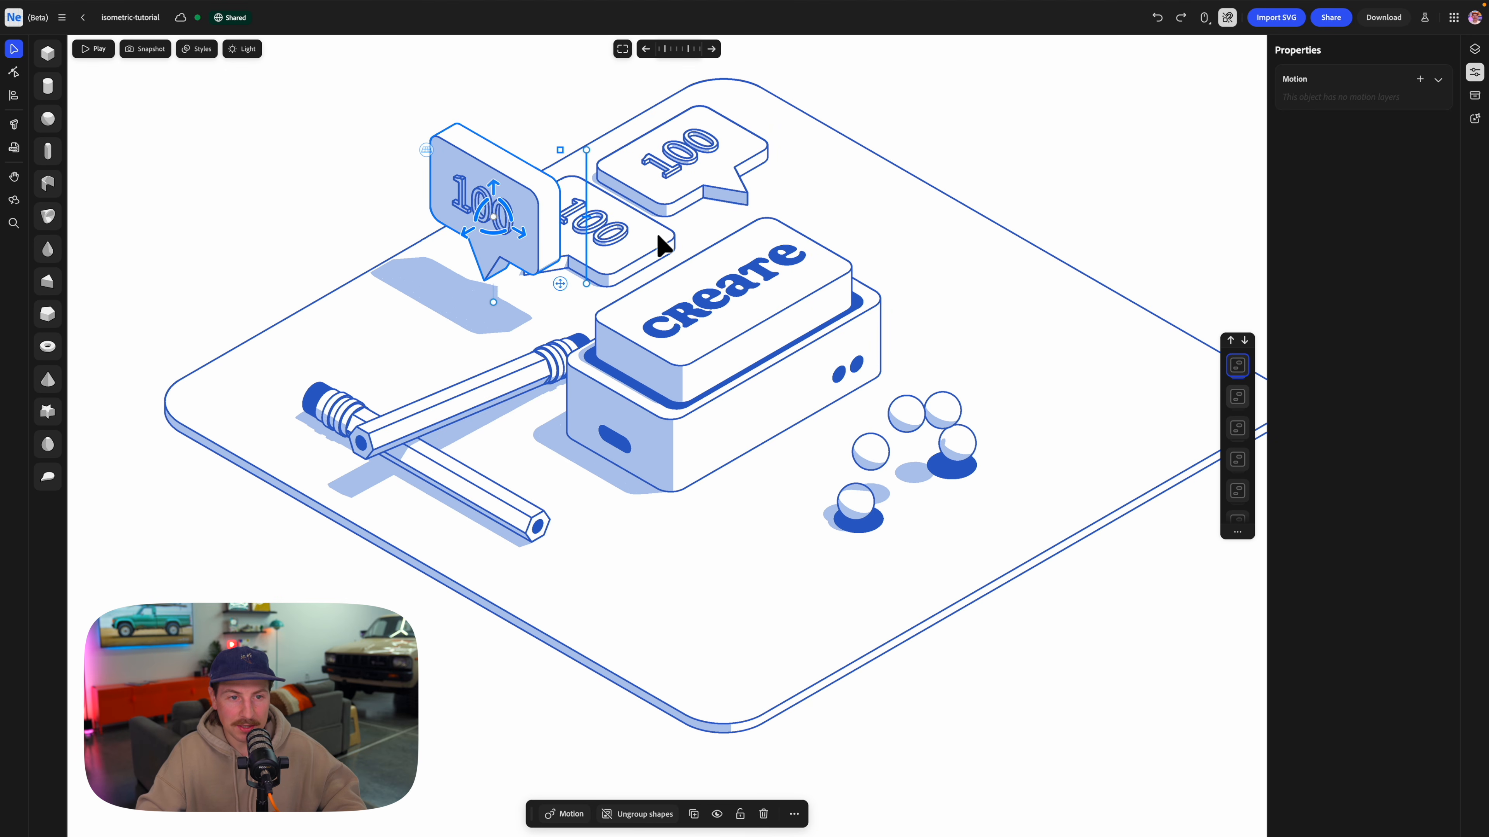
middle_drag(689, 385, 663, 428)
click(575, 817)
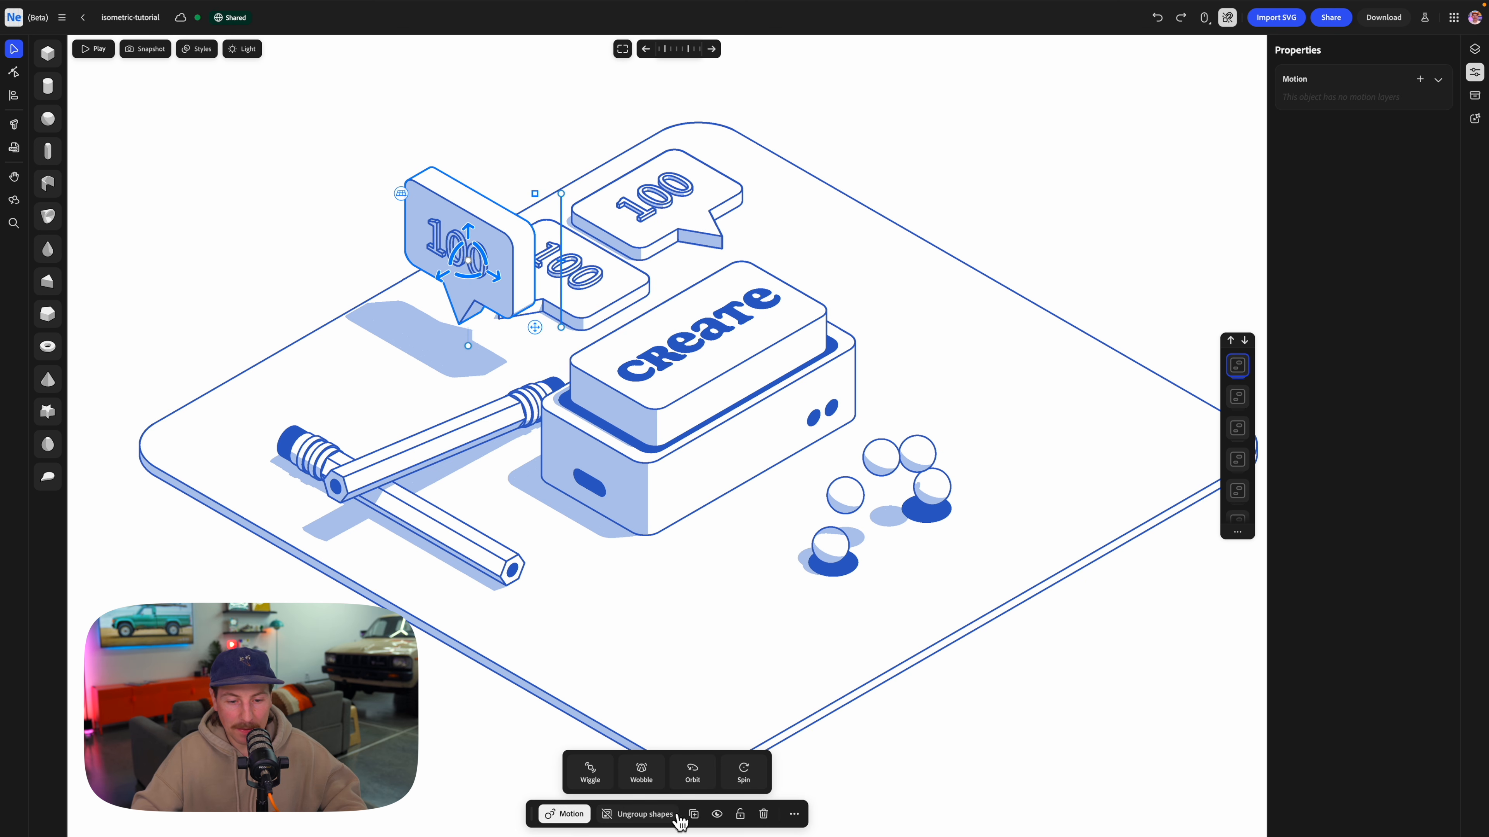
click(745, 773)
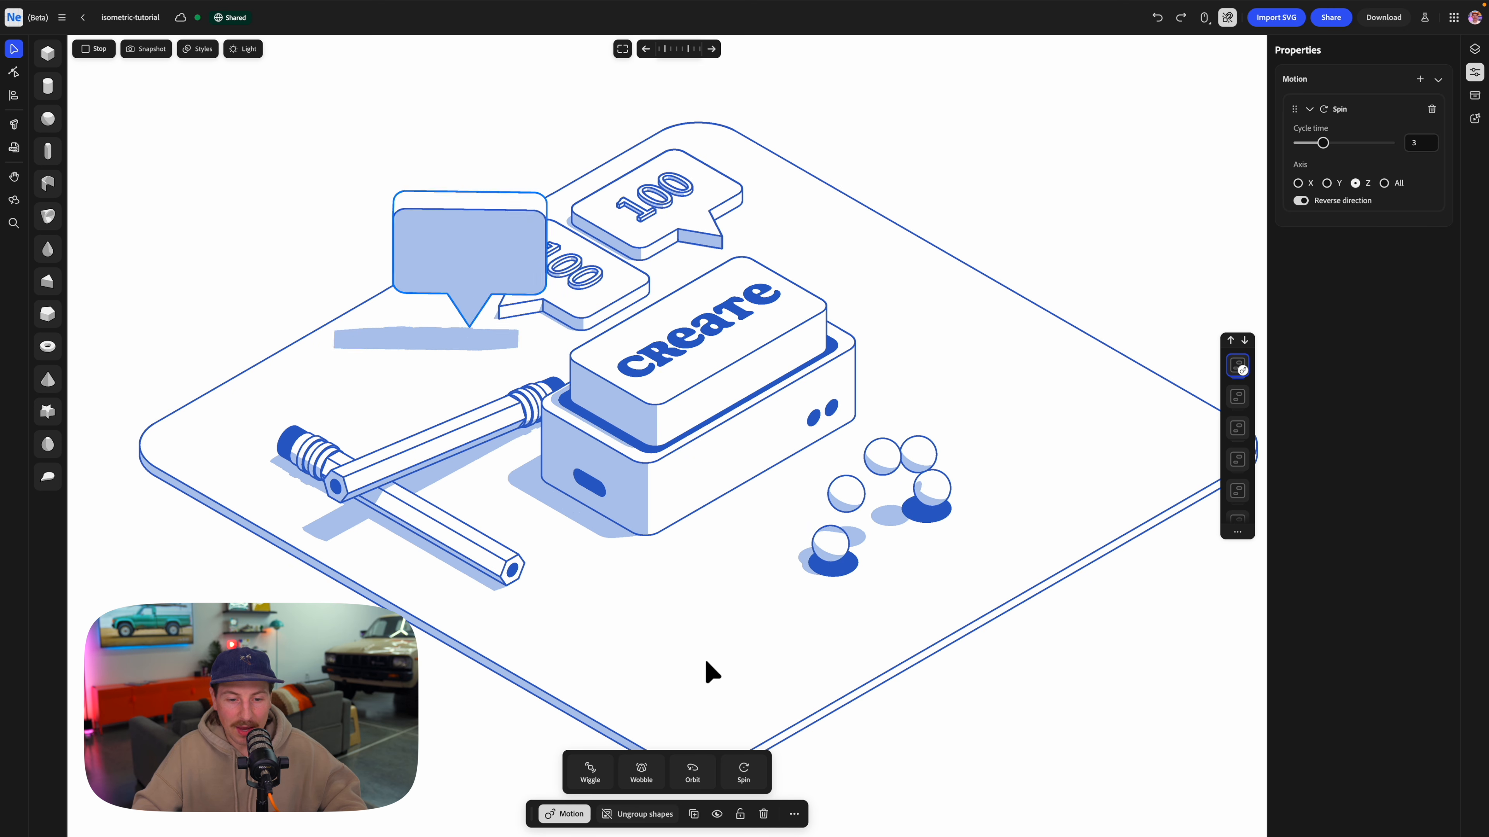
Add a Wiggle motion to the upright speech bubble along the Y axis and adjust its amplitude.
click(589, 780)
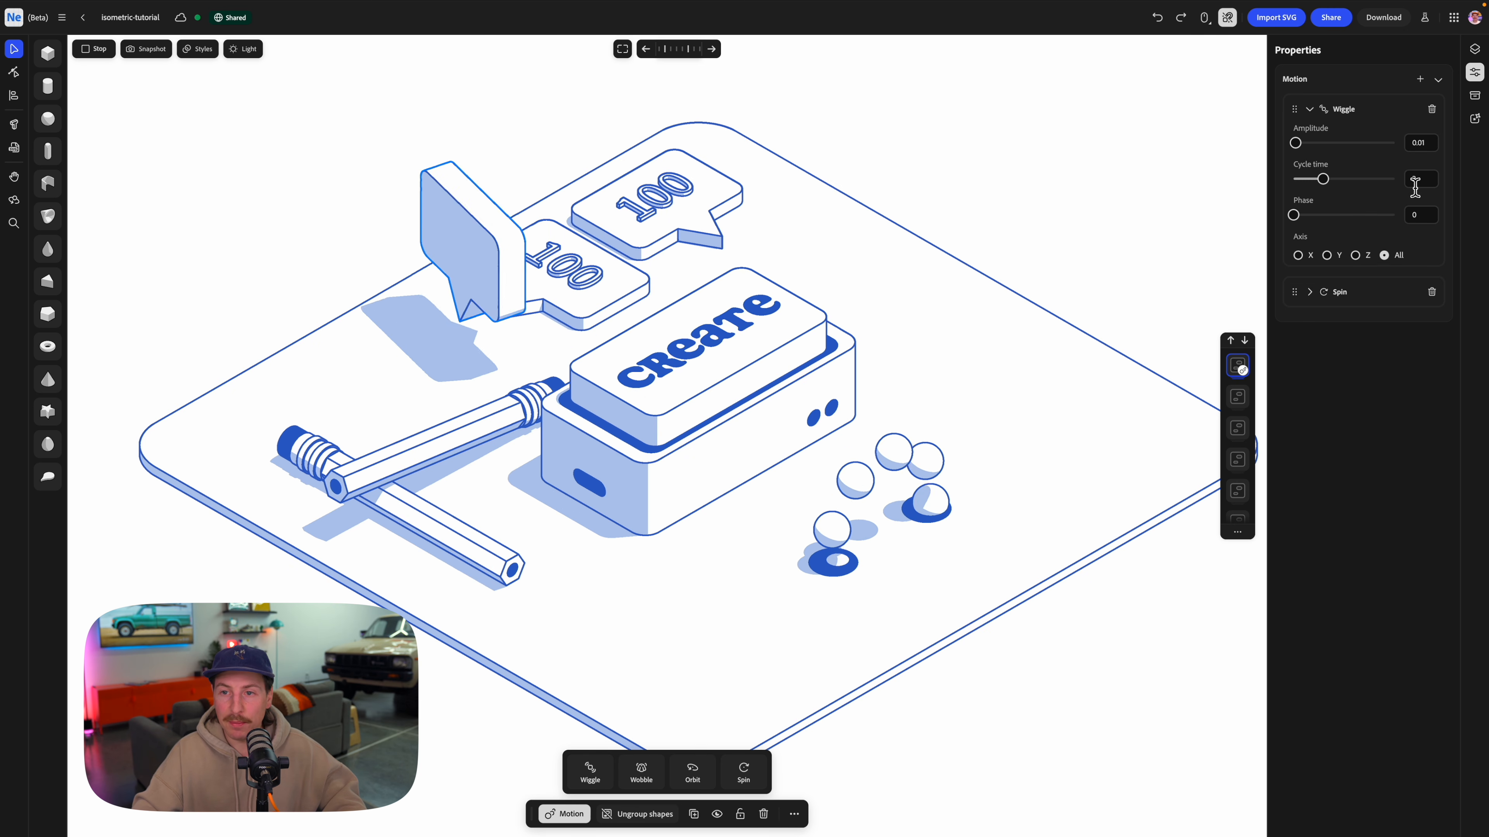
click(1327, 255)
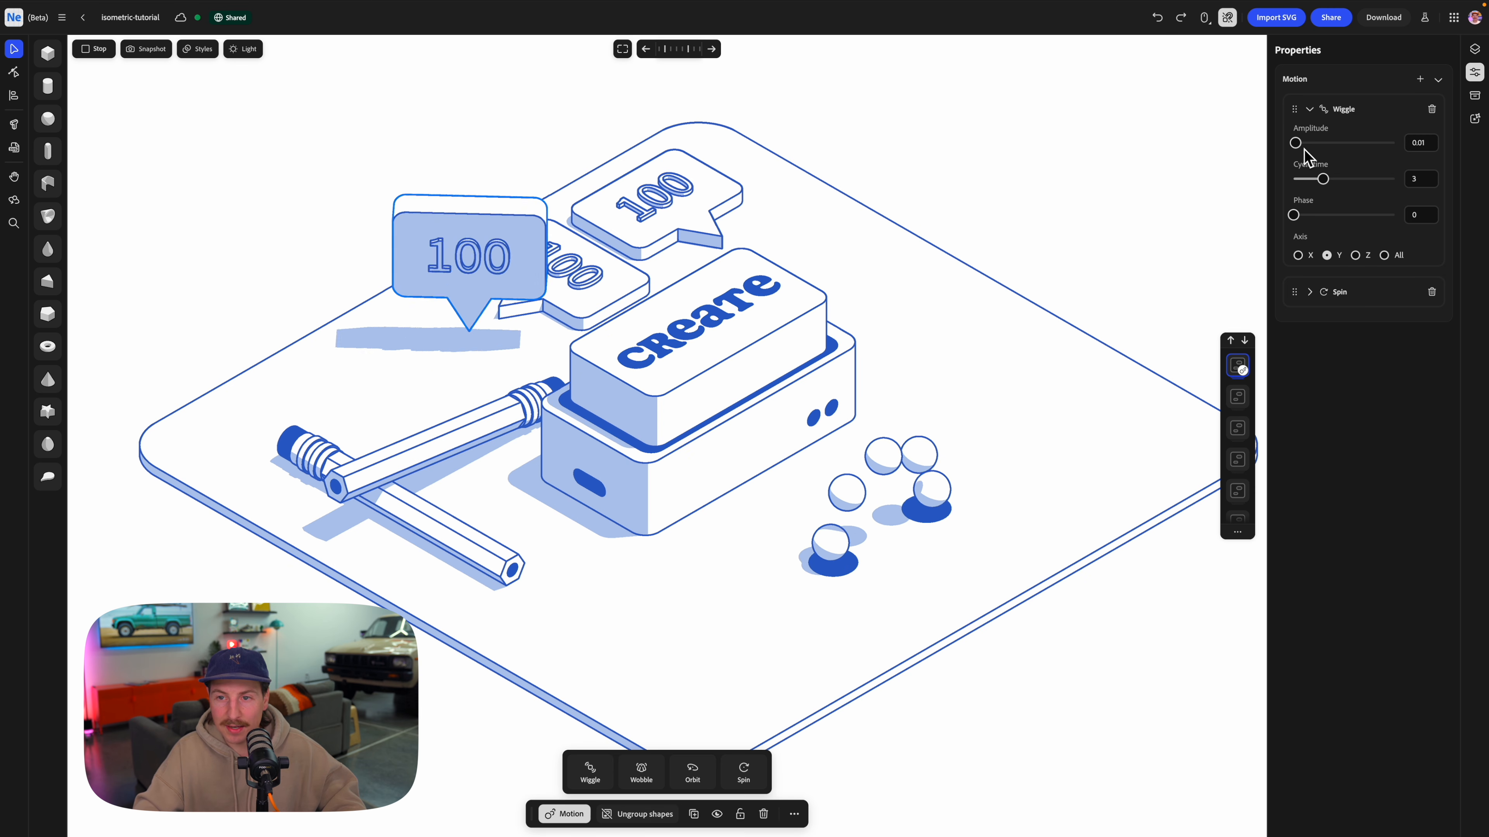
drag(1304, 150, 1338, 179)
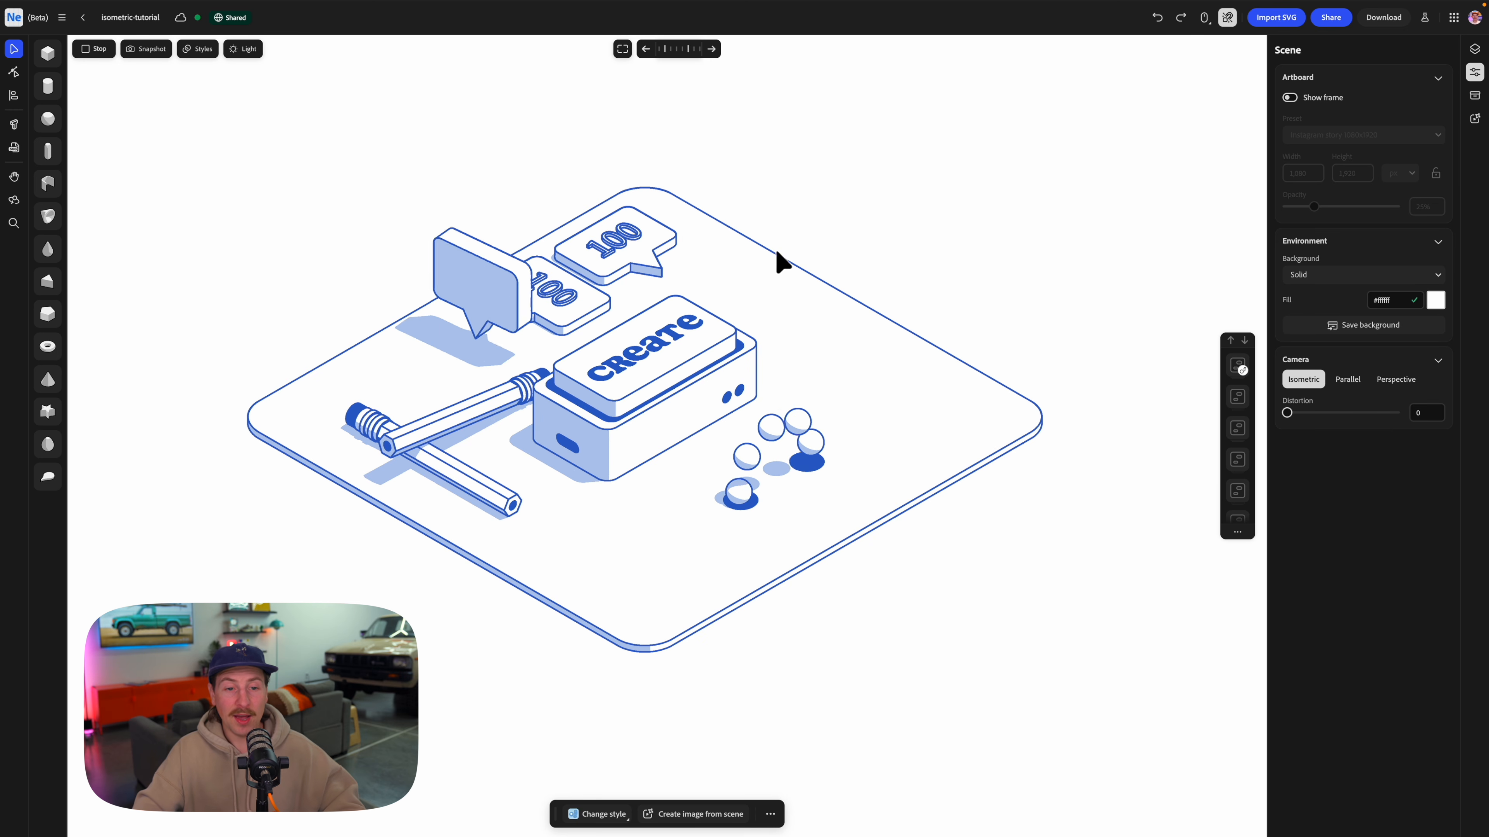
click(666, 358)
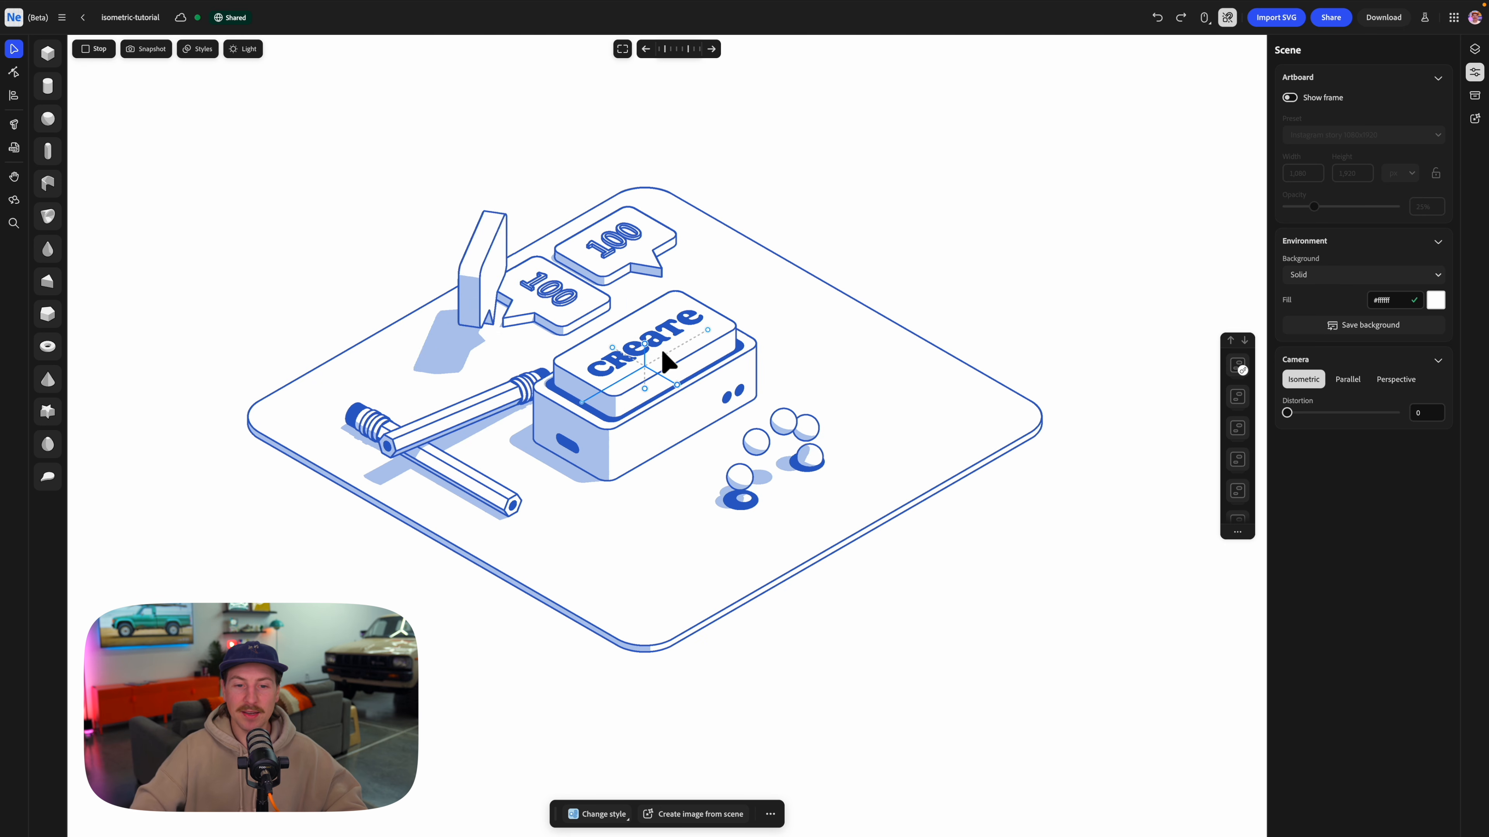
click(769, 516)
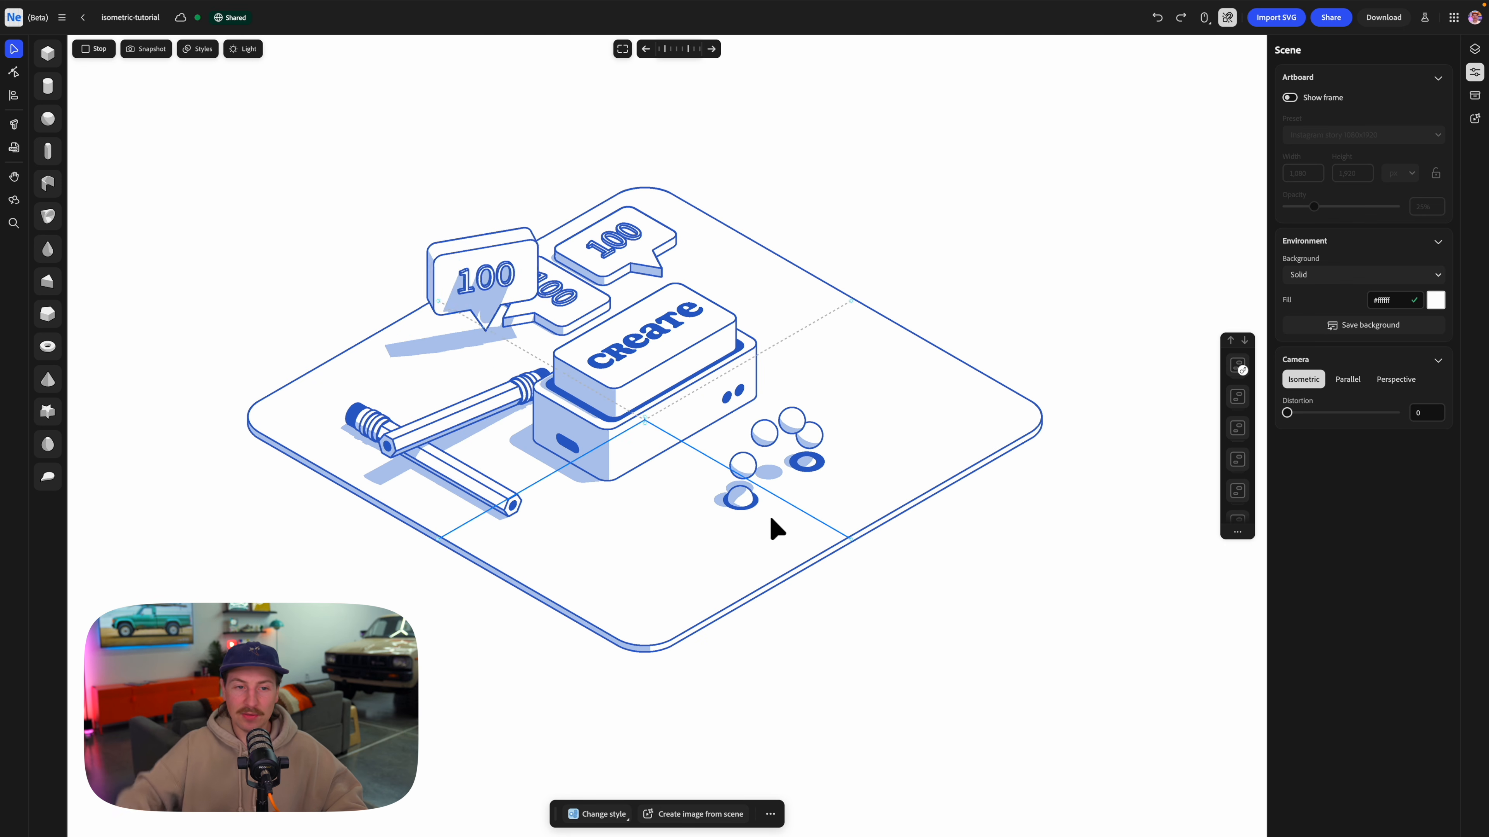
click(492, 291)
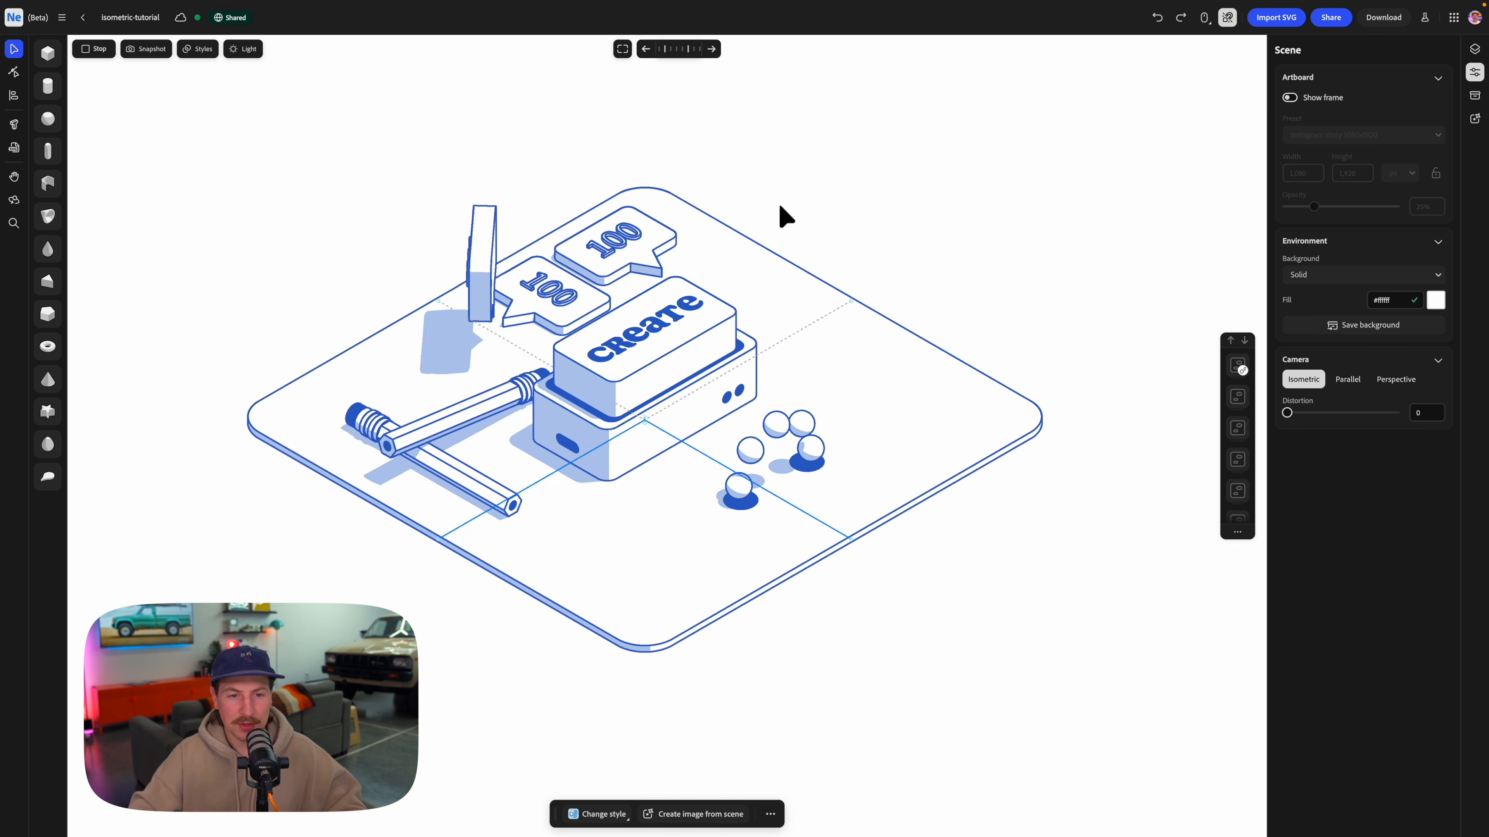
drag(761, 273, 790, 272)
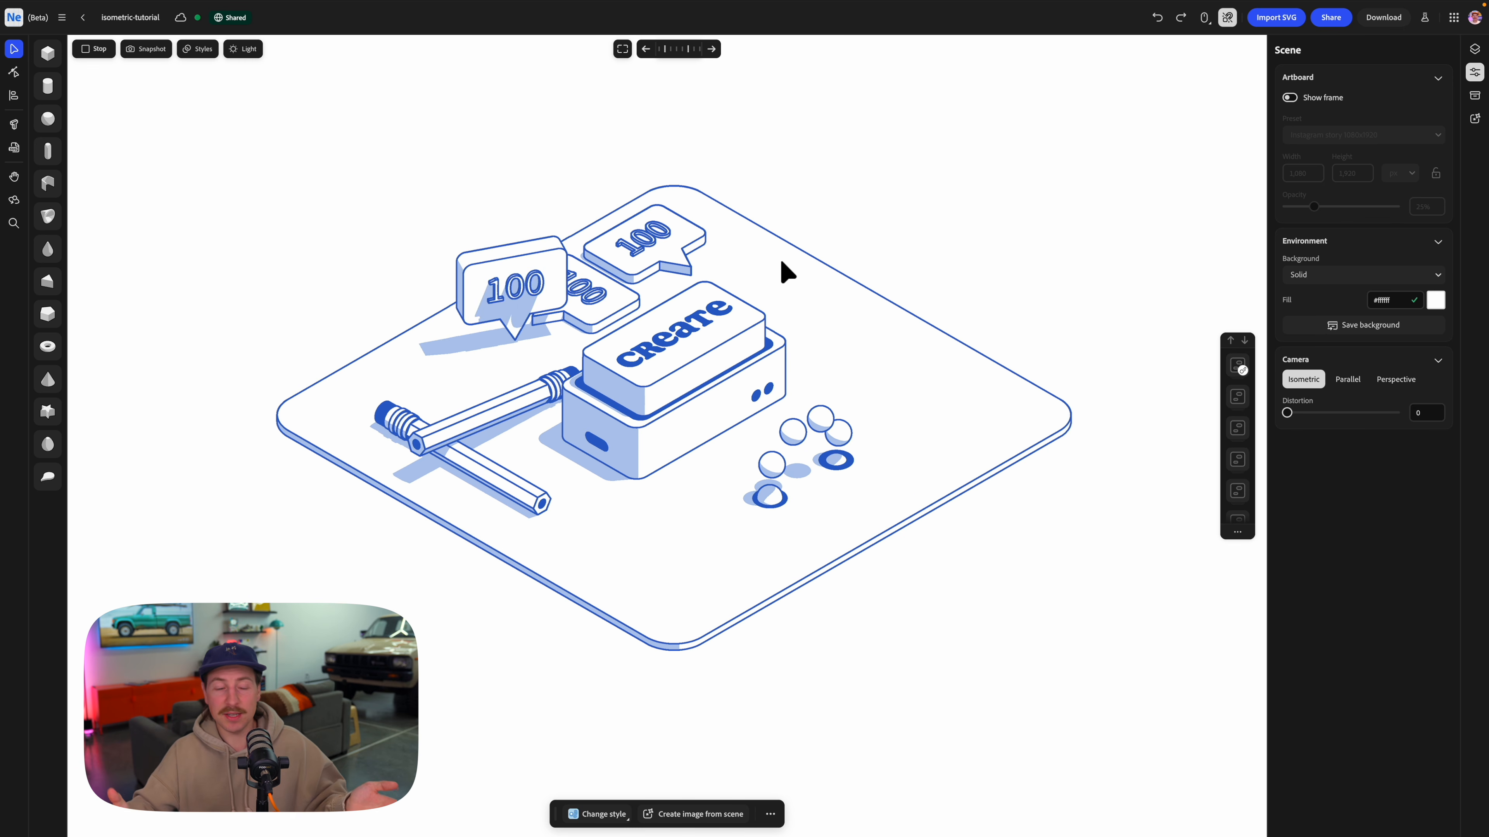